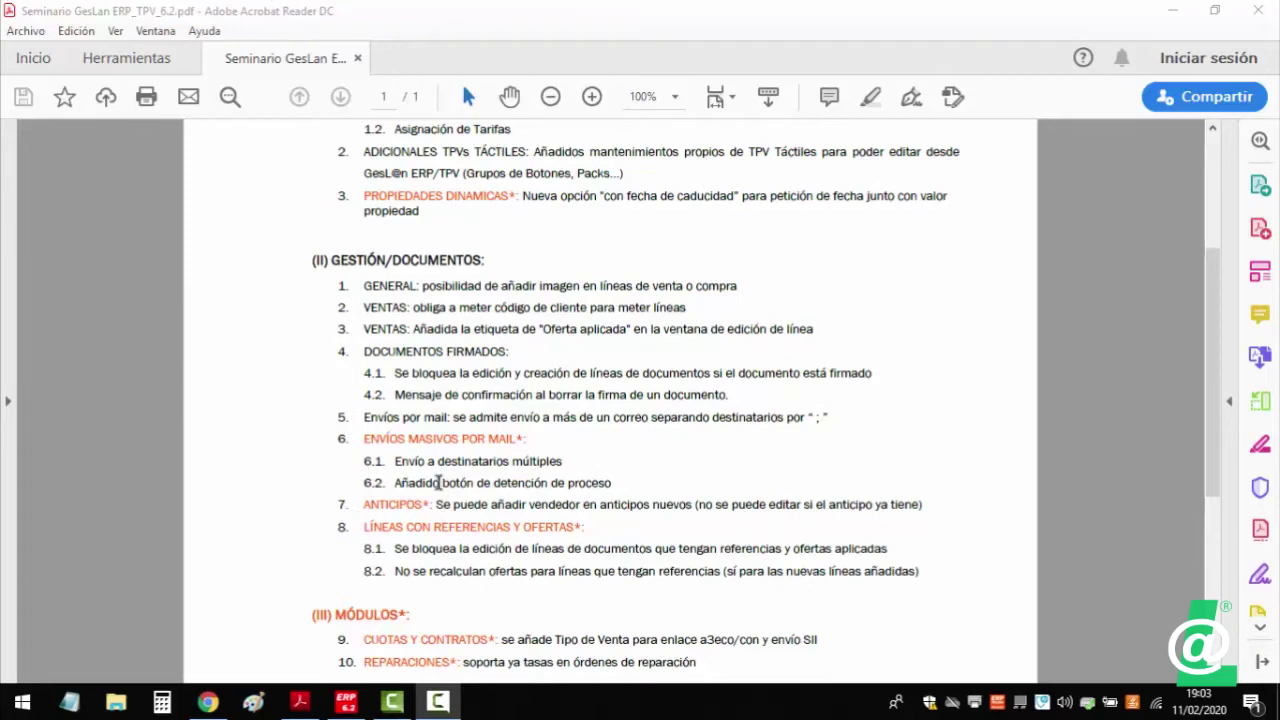
- Switch to GesLan and load client code 2 in the Clientes maintenance form
{"action": "left_click", "coordinate": [346, 702]}
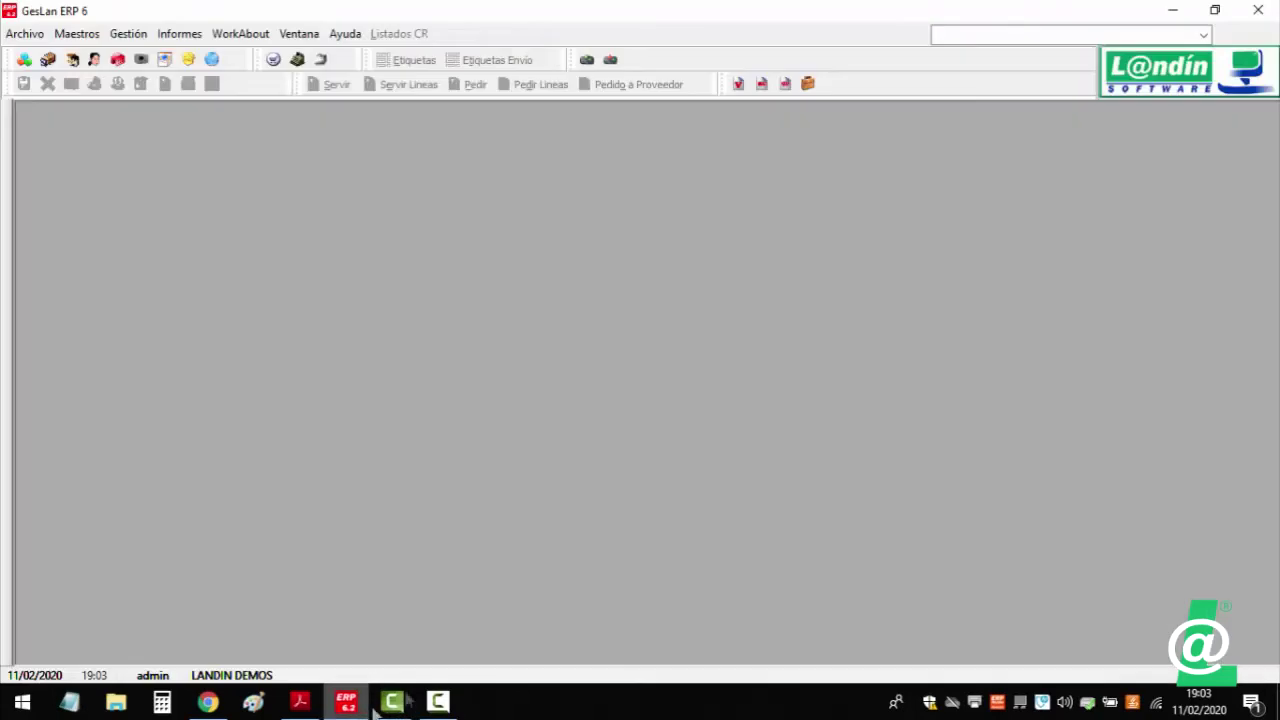
{"action": "left_click", "coordinate": [73, 61]}
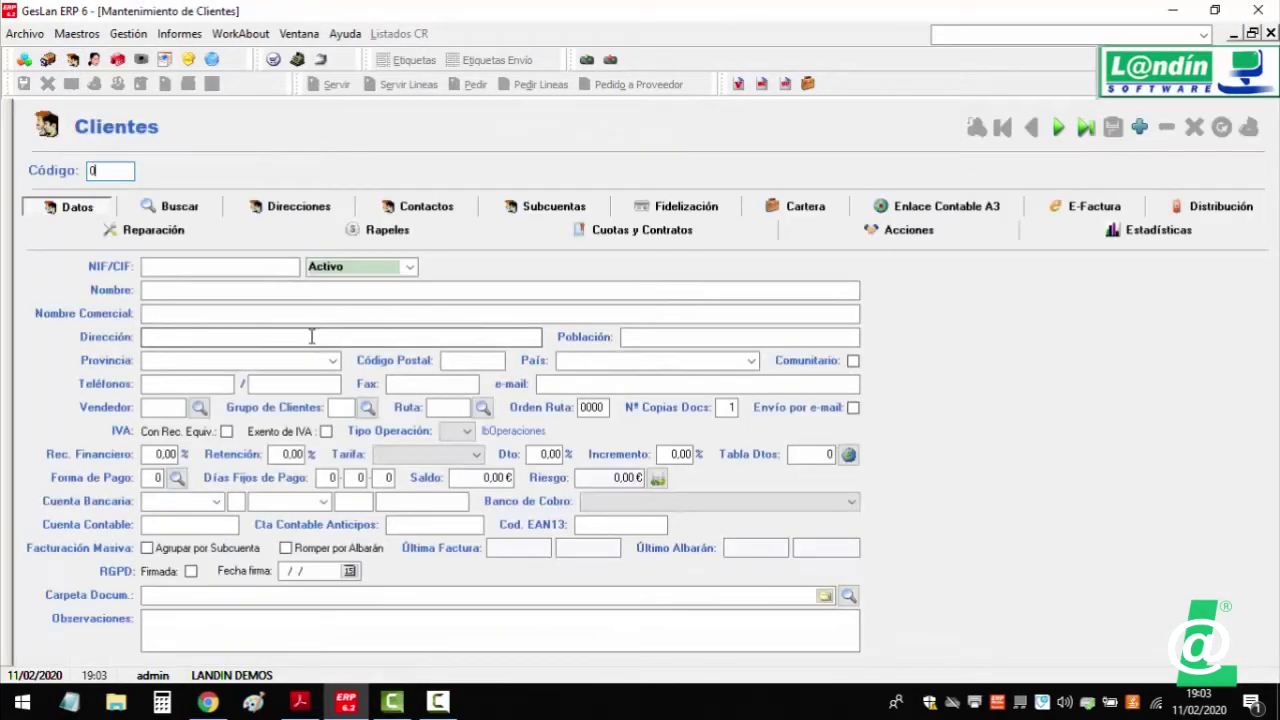
{"action": "type", "text": "2"}
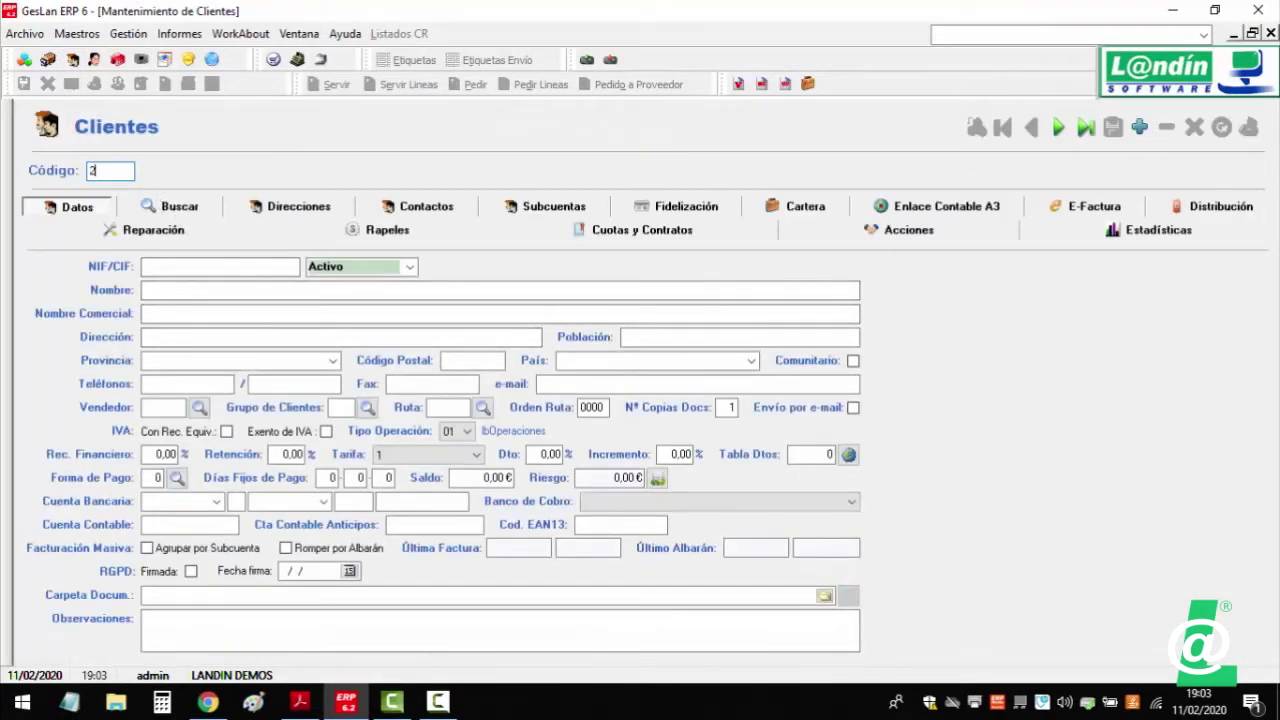
{"action": "key", "text": "Return"}
- Append a second e-mail address, enable Envío por e-mail, and save the client
{"action": "left_click", "coordinate": [573, 388]}
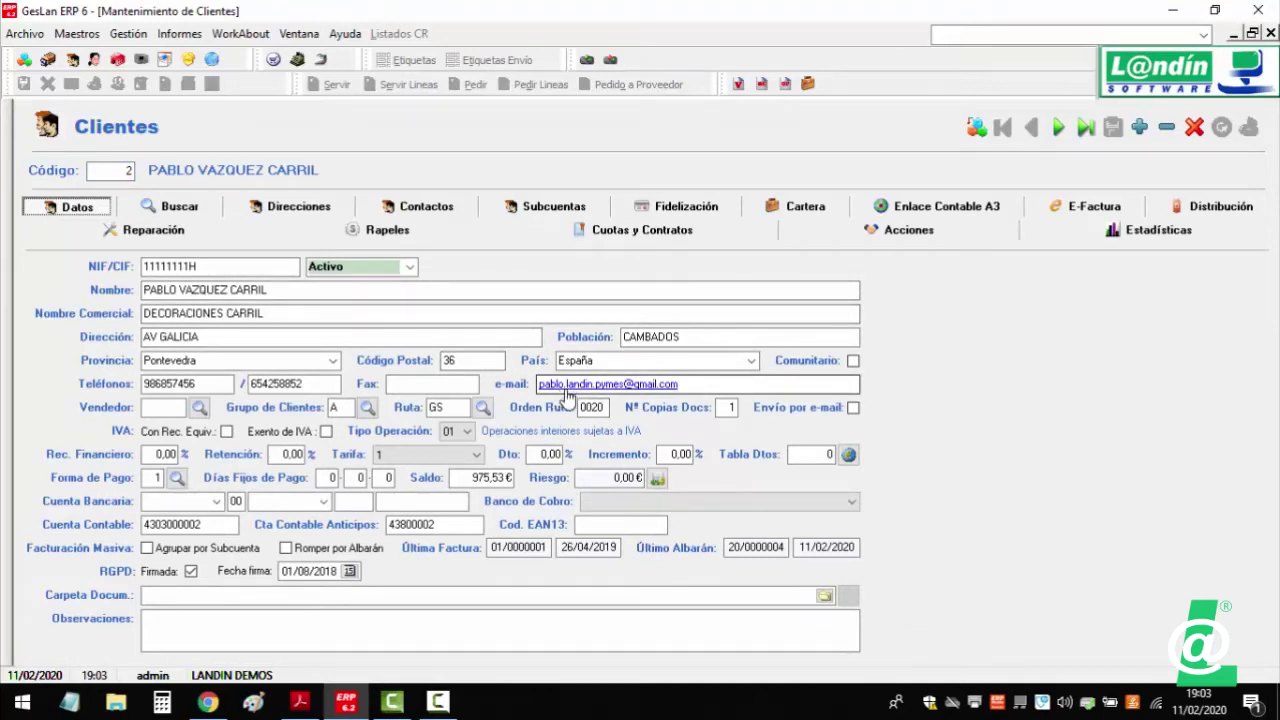
{"action": "left_click", "coordinate": [705, 394]}
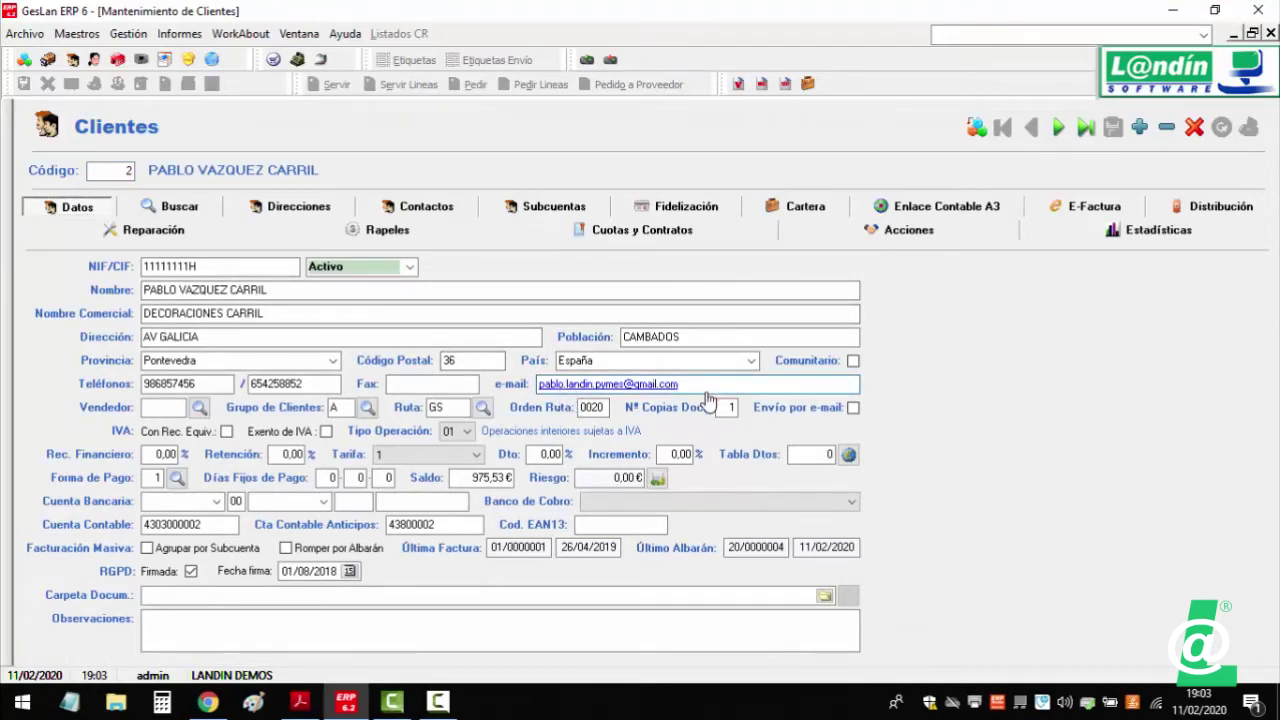
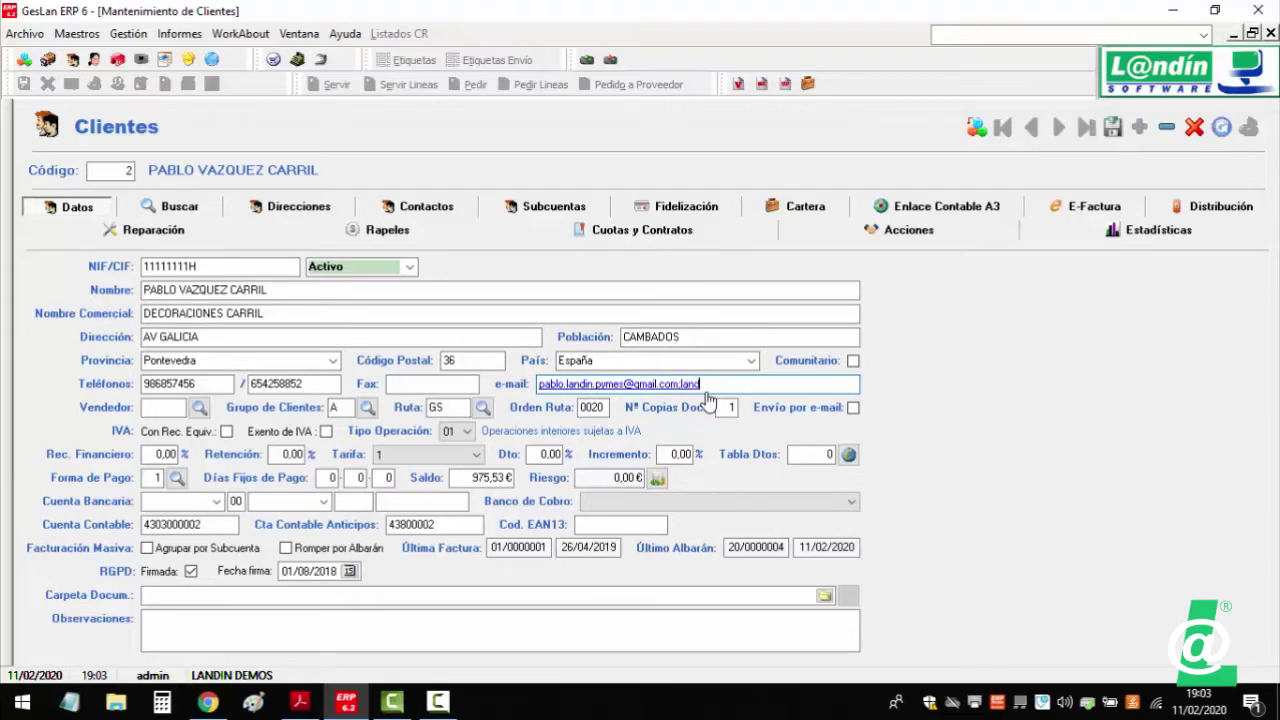
{"action": "left_click", "coordinate": [1113, 127]}
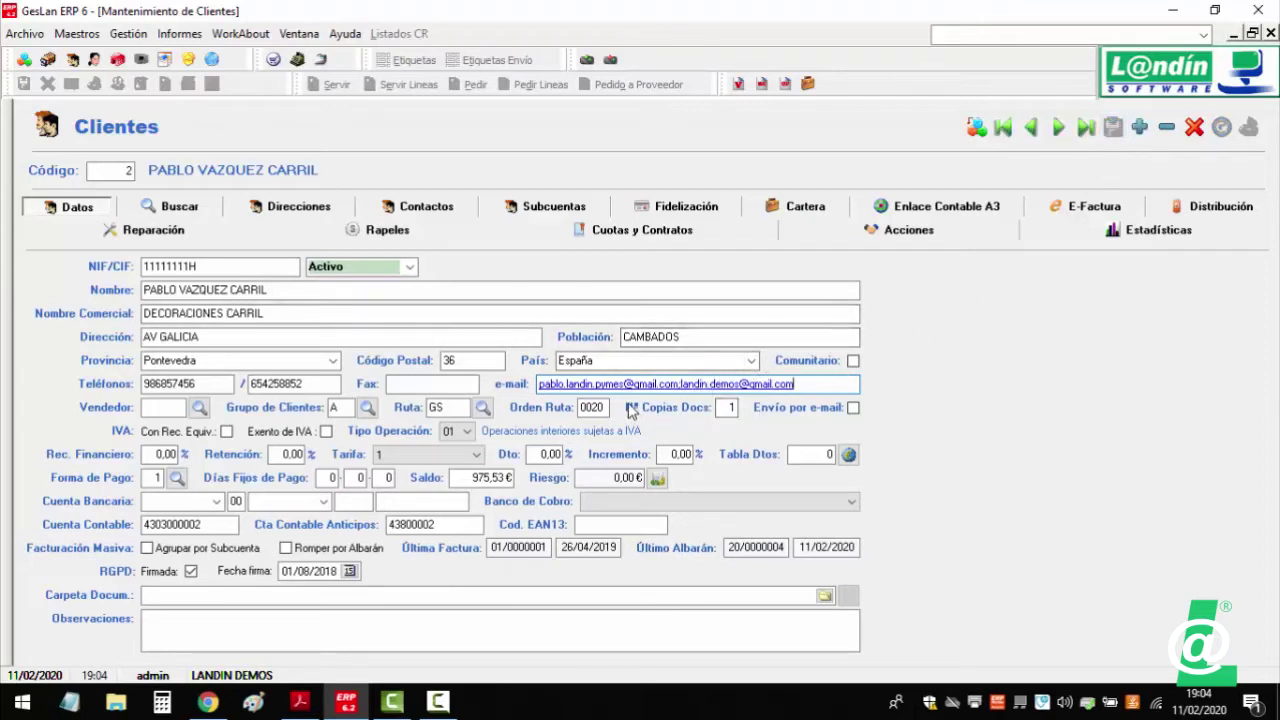
{"action": "left_click", "coordinate": [855, 408]}
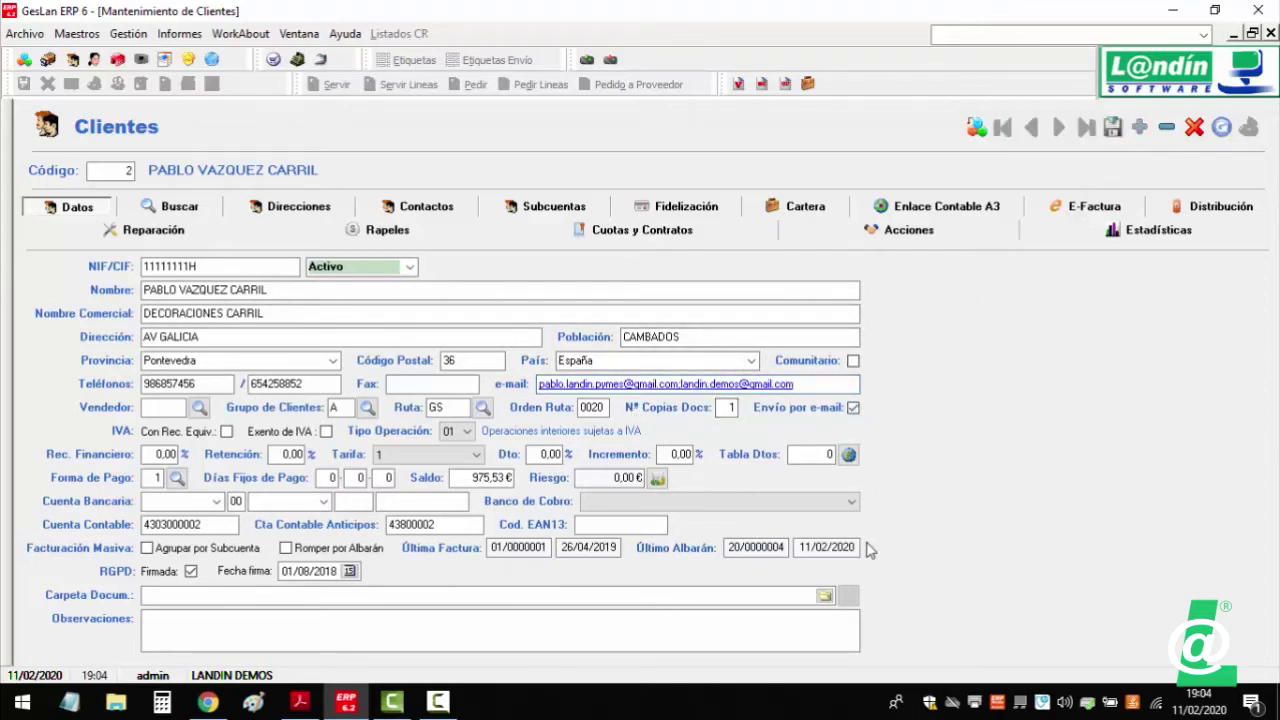
{"action": "left_click", "coordinate": [1113, 127]}
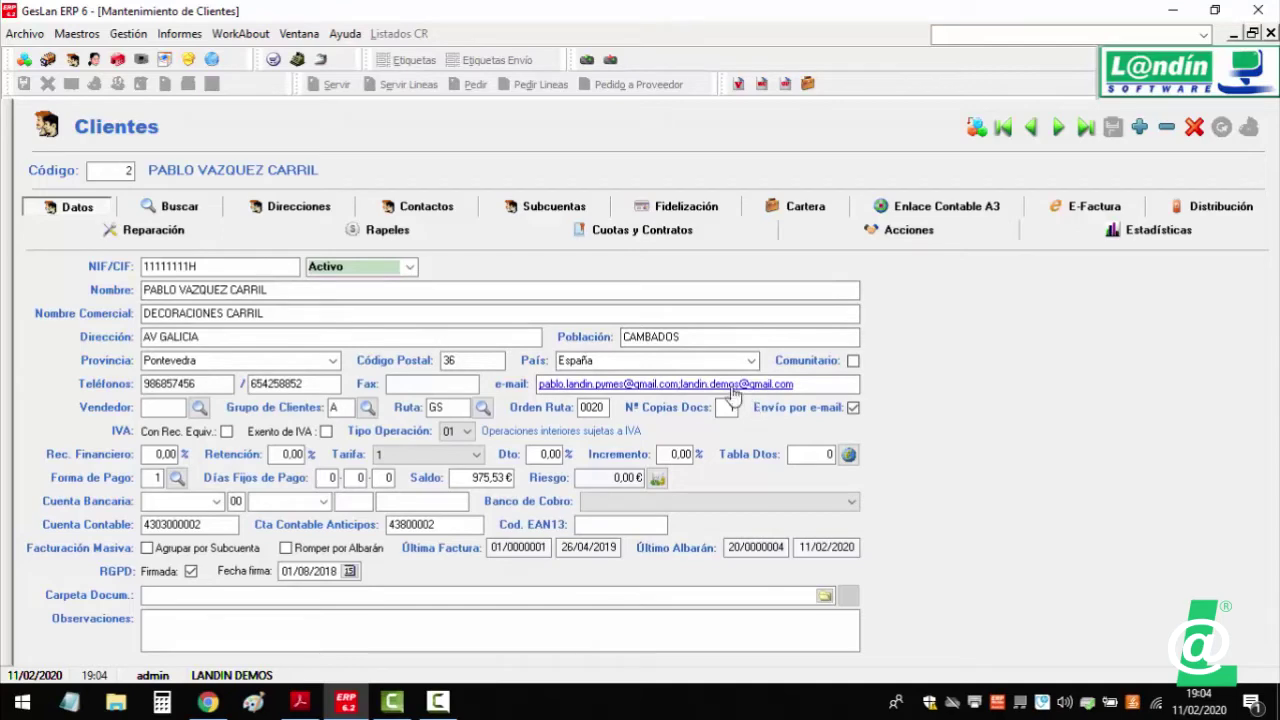
- Open Gestión > Ventas > Lista Documentos and select delivery note 20/0000004
{"action": "left_click", "coordinate": [128, 34]}
{"action": "mouse_move", "coordinate": [143, 54]}
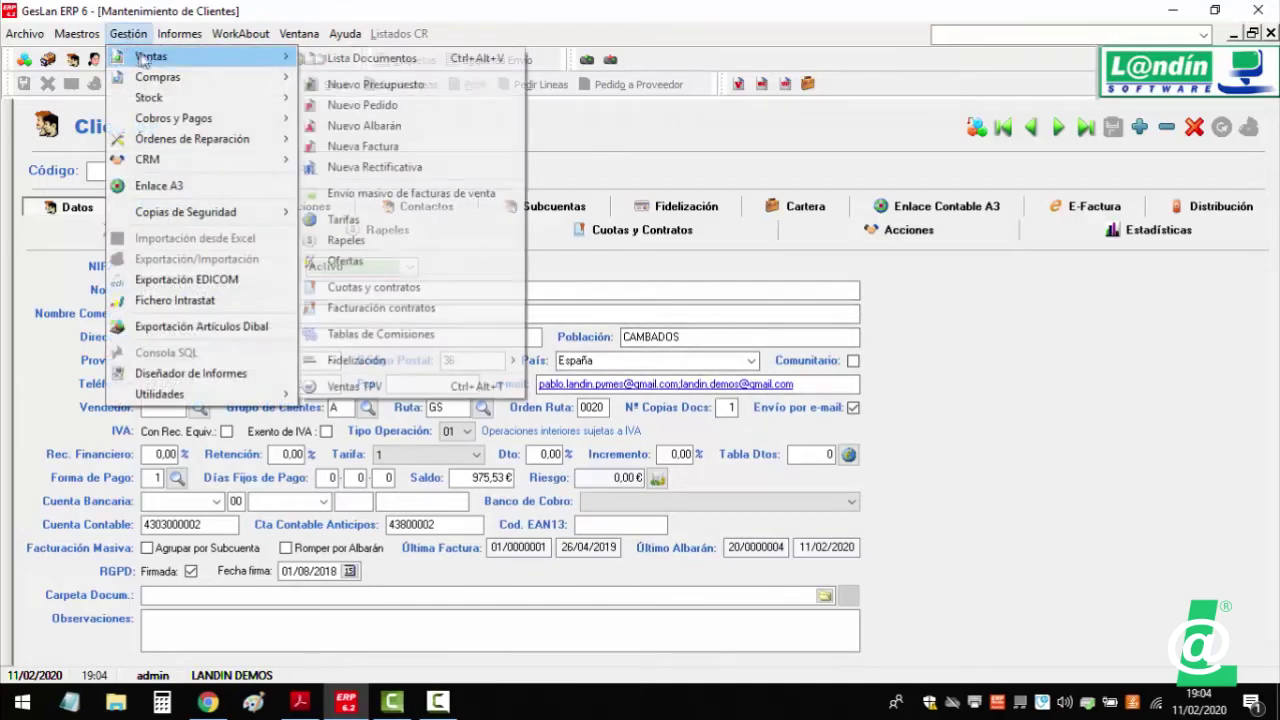
{"action": "left_click", "coordinate": [381, 166]}
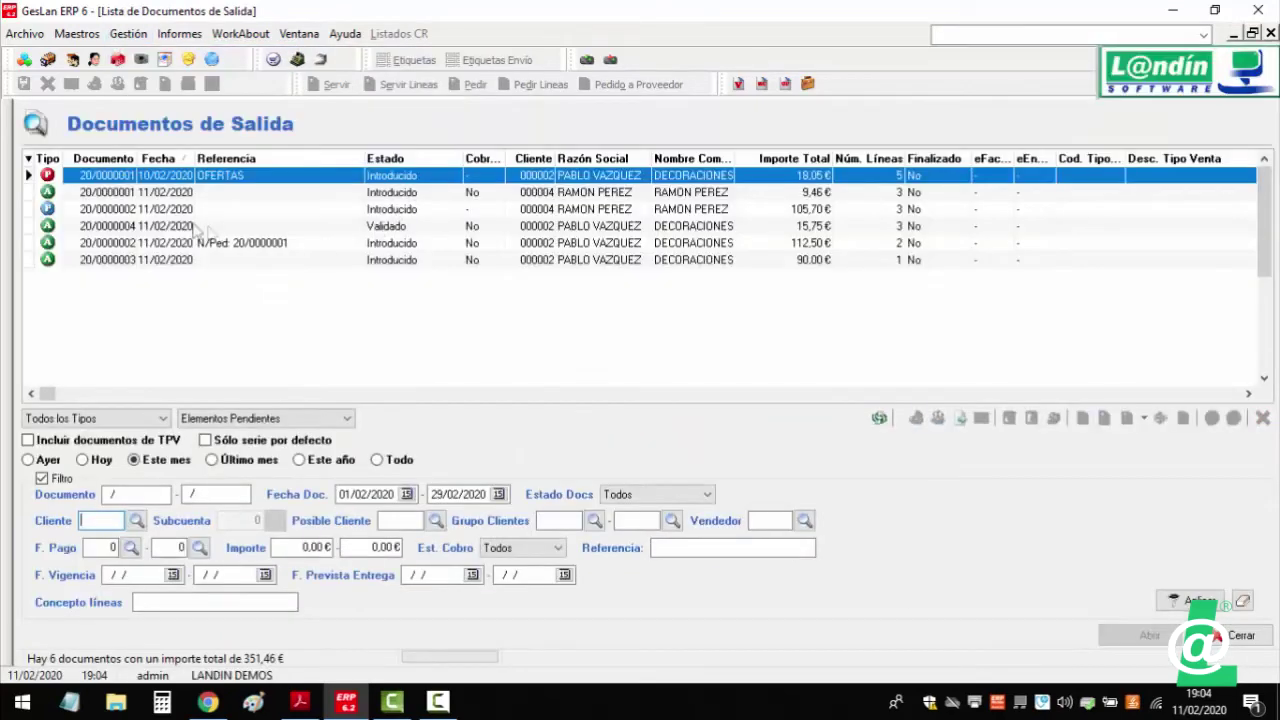
{"action": "left_click", "coordinate": [577, 230]}
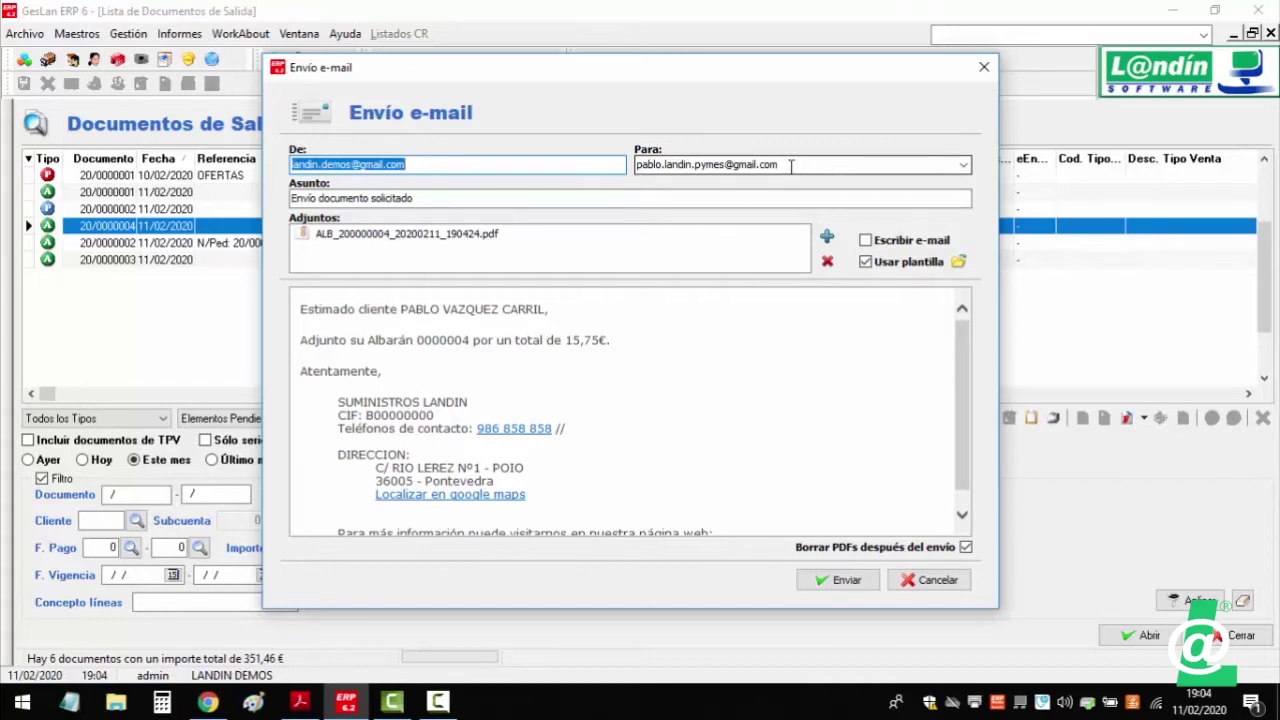
- Check the e-mail's recipient address, then cancel sending and dismiss the notice
{"action": "left_click", "coordinate": [790, 167]}
{"action": "left_click", "coordinate": [790, 167]}
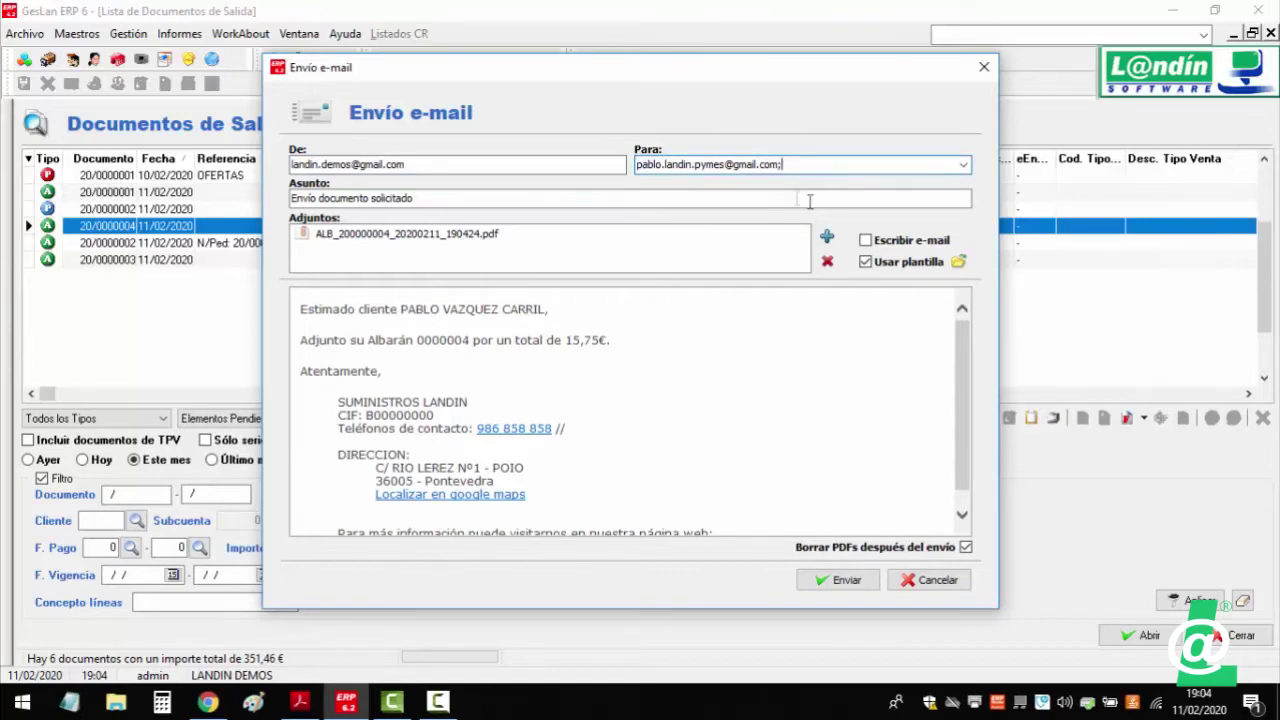
{"action": "left_click", "coordinate": [938, 582]}
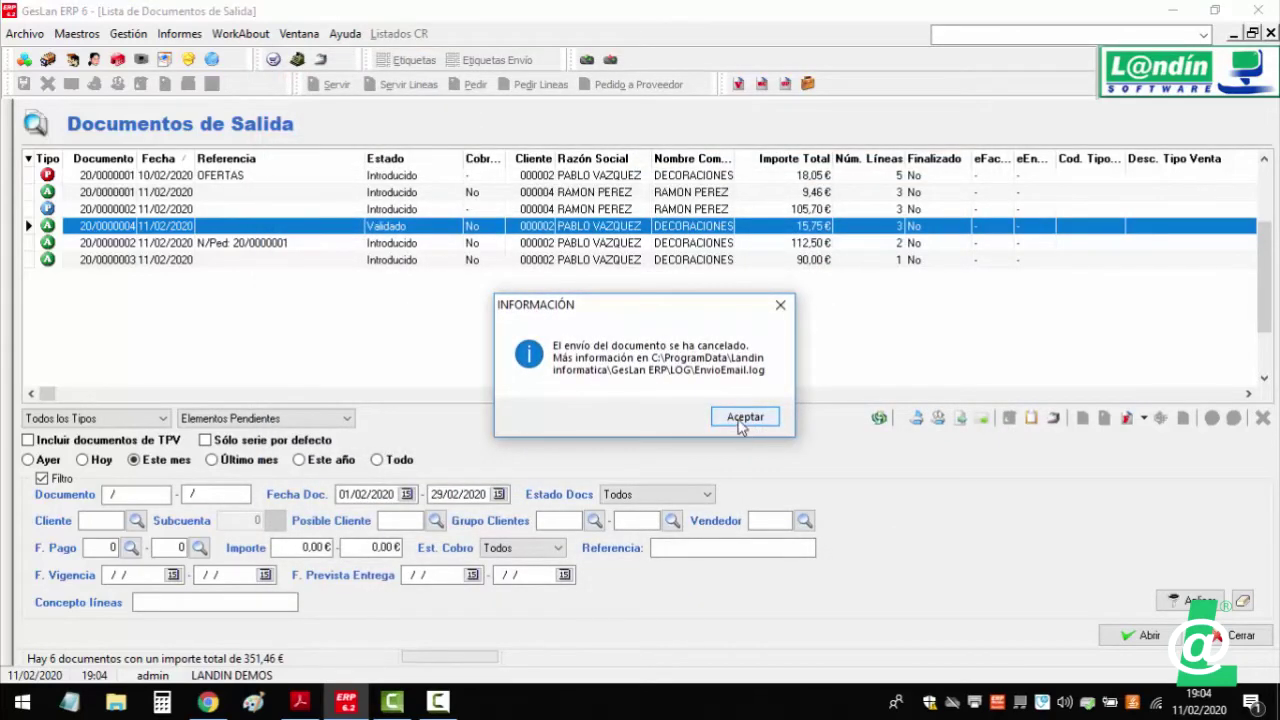
{"action": "left_click", "coordinate": [741, 420]}
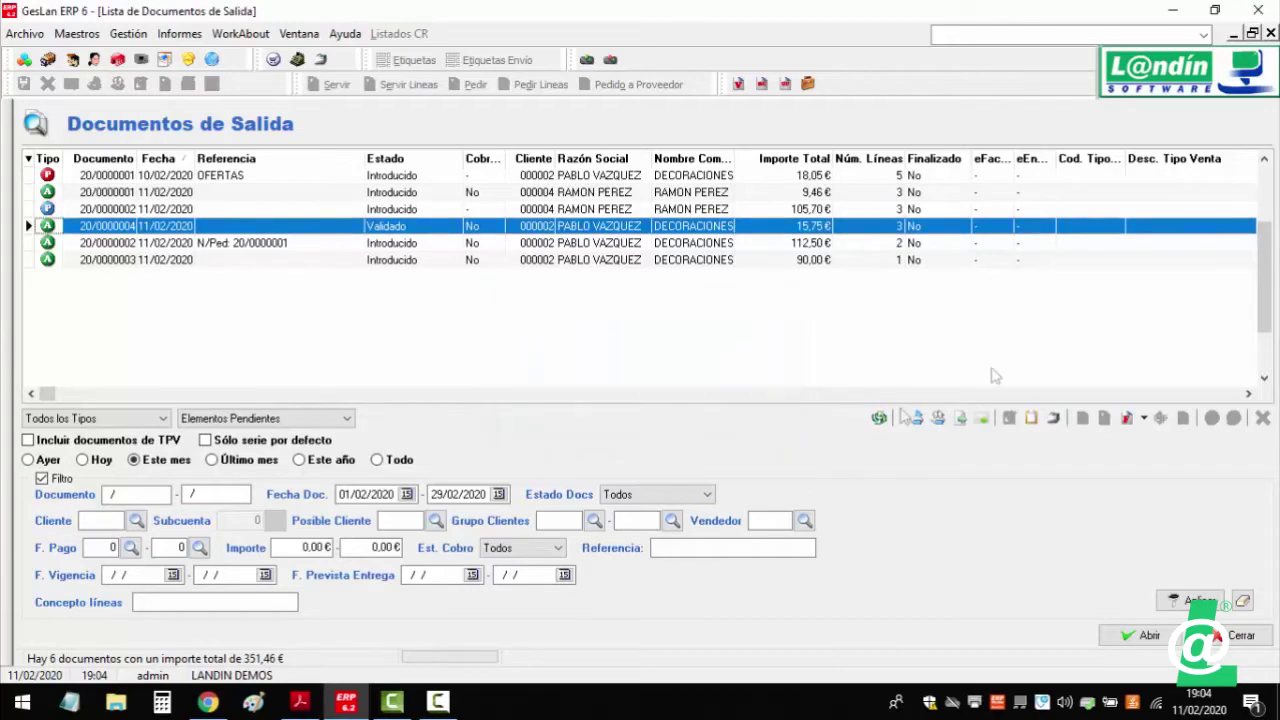
- Close the open windows and open Envío masivo de facturas de venta
{"action": "left_click", "coordinate": [1272, 34]}
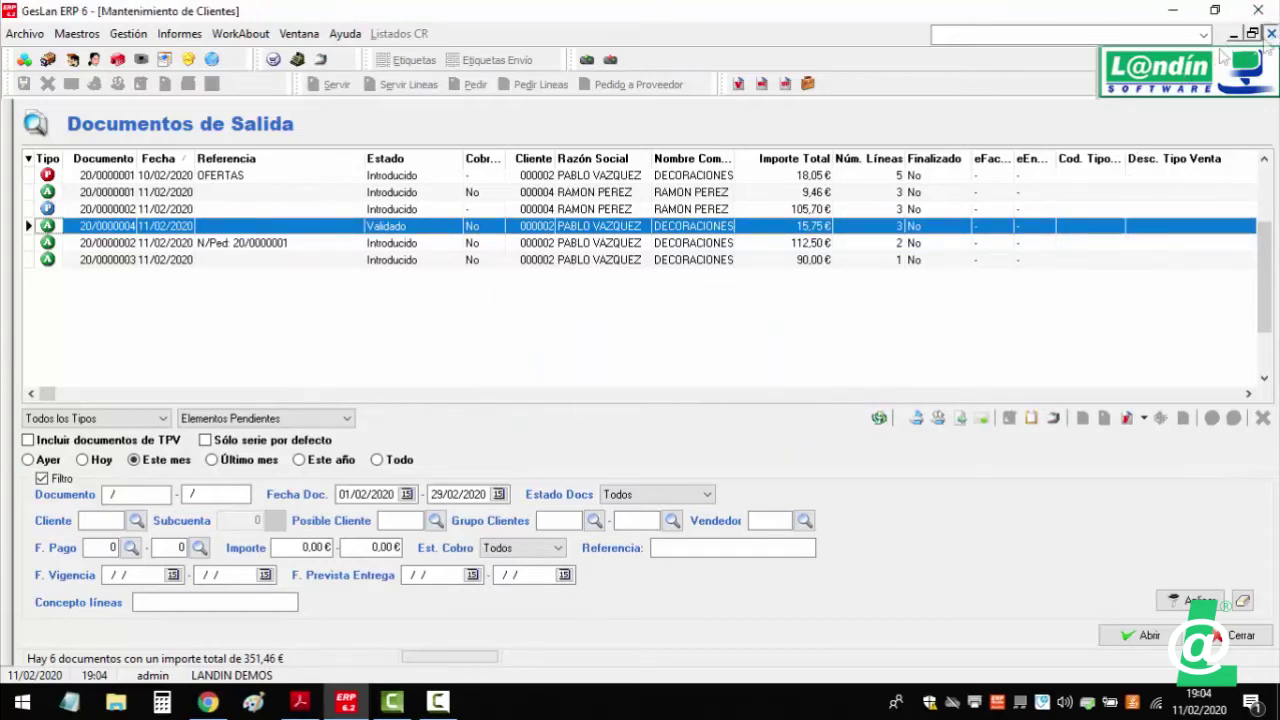
{"action": "left_click", "coordinate": [1272, 34]}
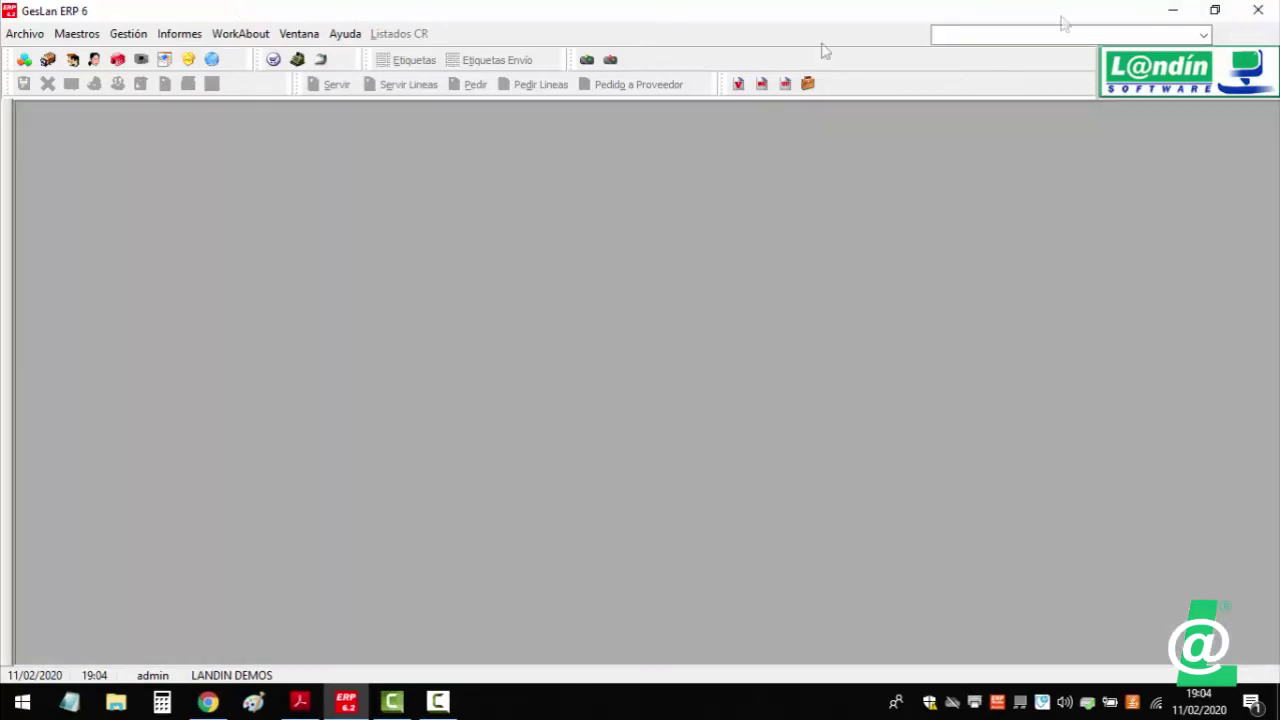
{"action": "left_click", "coordinate": [131, 36]}
{"action": "mouse_move", "coordinate": [150, 57]}
{"action": "left_click", "coordinate": [400, 196]}
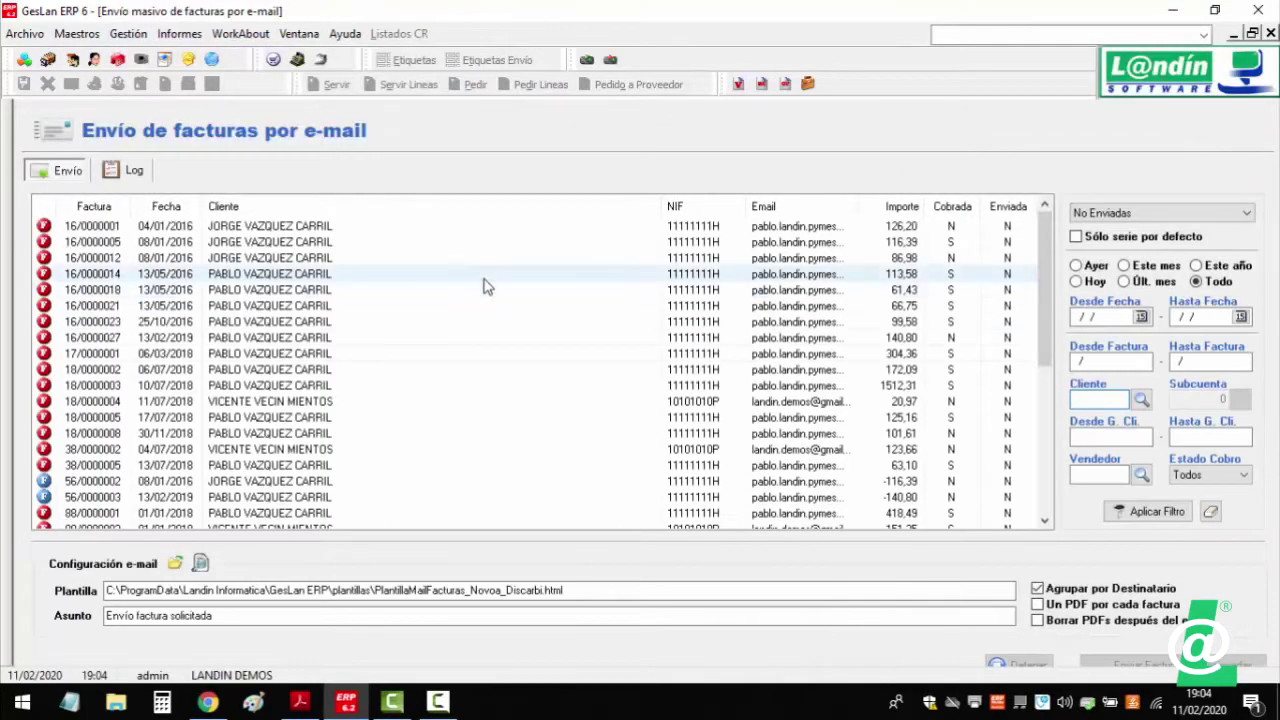
- Widen the Email column so each invoice's full recipient addresses show
{"action": "scroll", "coordinate": [491, 294], "scroll_direction": "down", "scroll_amount": 6}
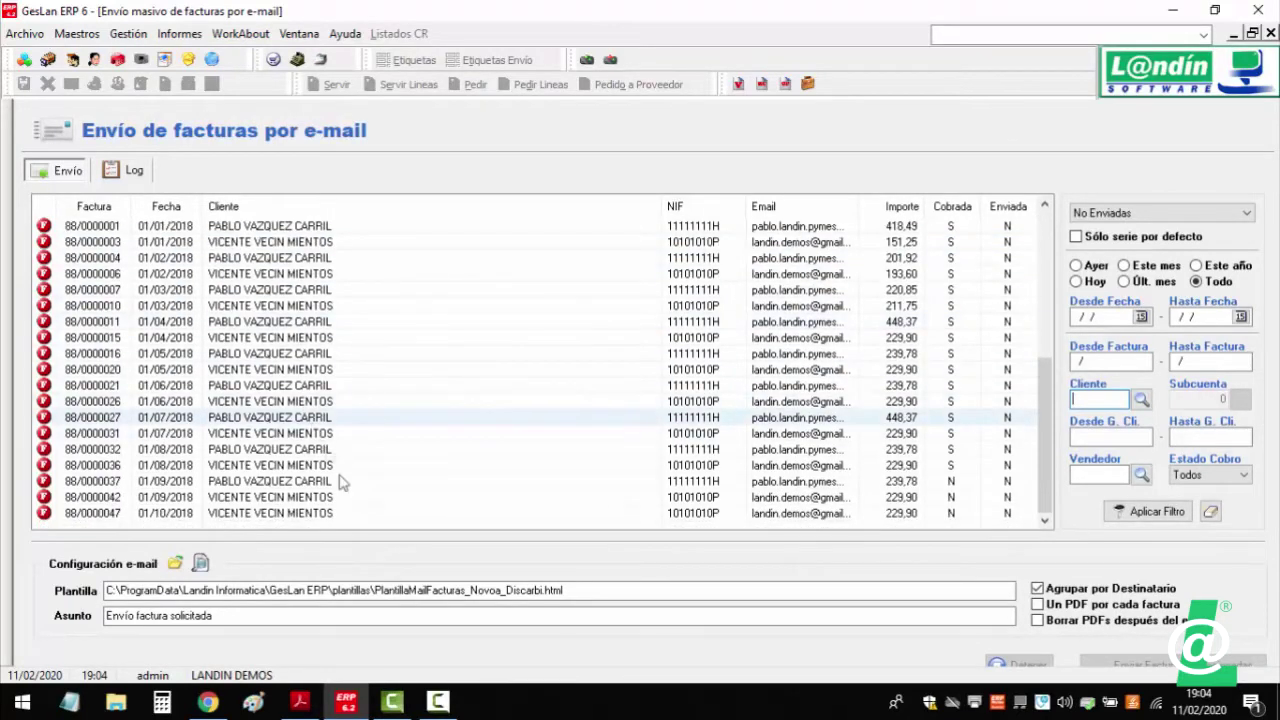
{"action": "scroll", "coordinate": [300, 405], "scroll_direction": "up", "scroll_amount": 3}
{"action": "scroll", "coordinate": [288, 411], "scroll_direction": "up", "scroll_amount": 1}
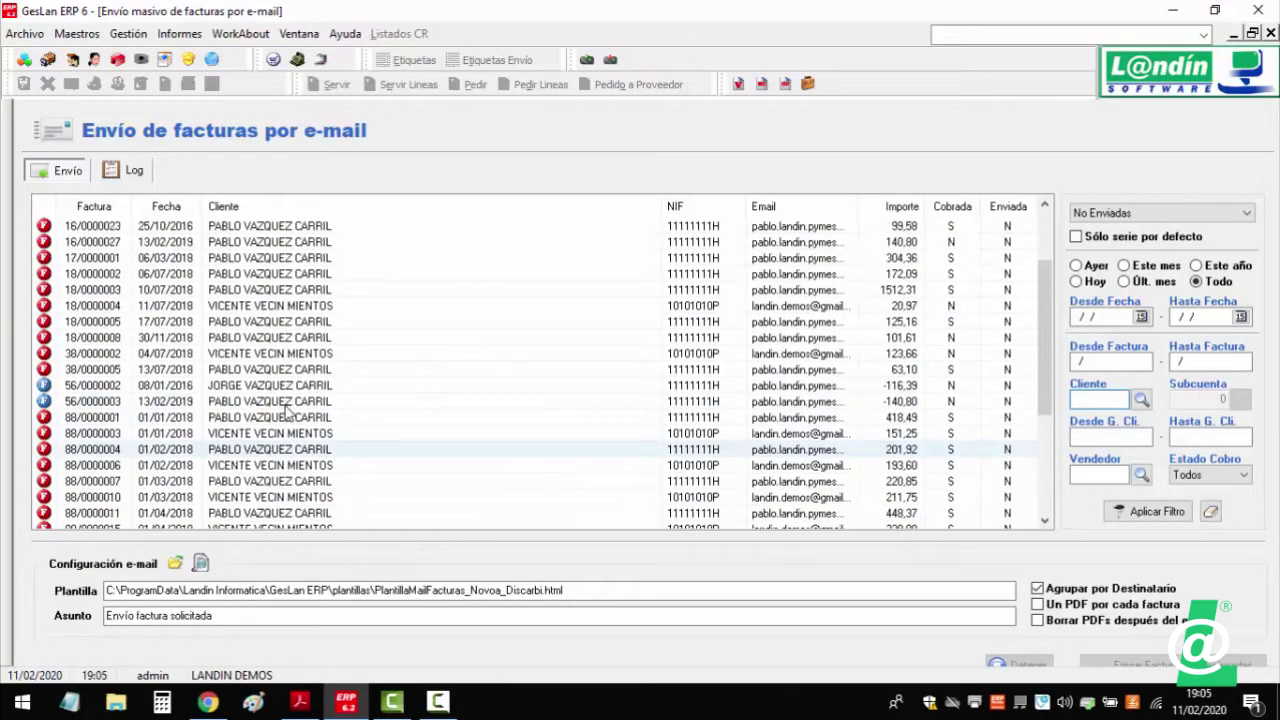
{"action": "left_click_drag", "start_coordinate": [865, 207], "coordinate": [1022, 227]}
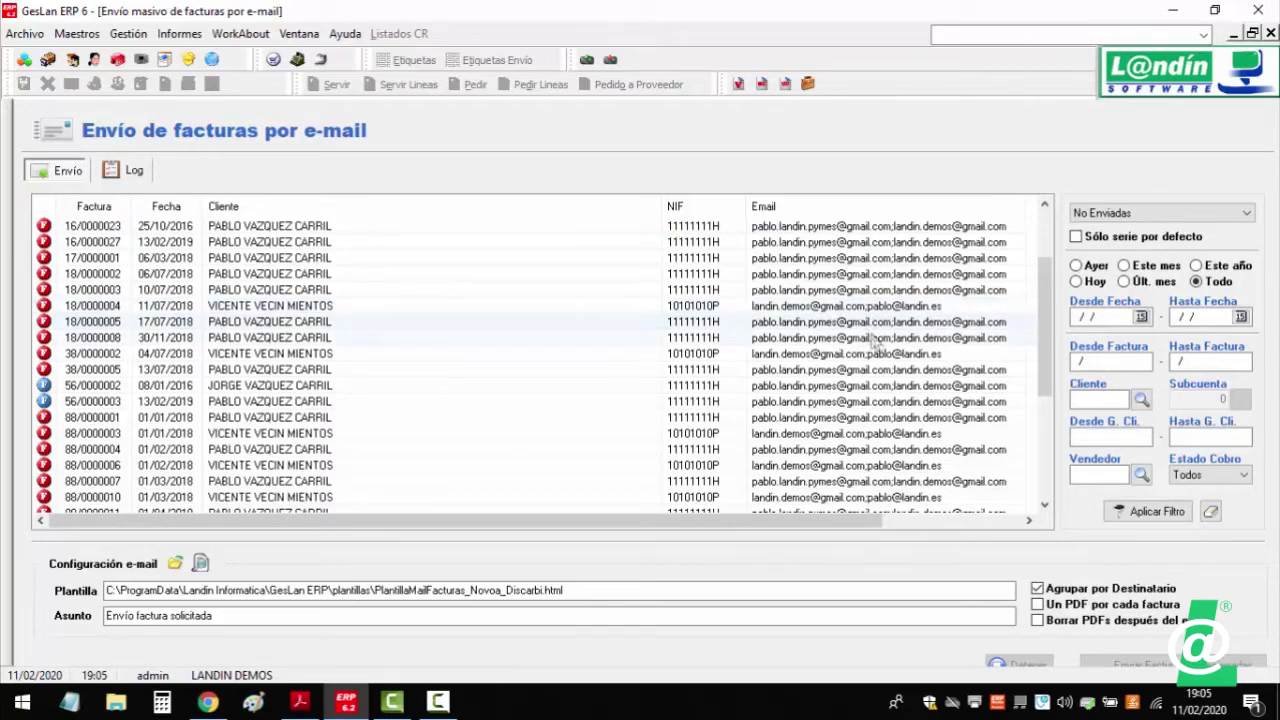
{"action": "scroll", "coordinate": [878, 368], "scroll_direction": "down", "scroll_amount": 4}
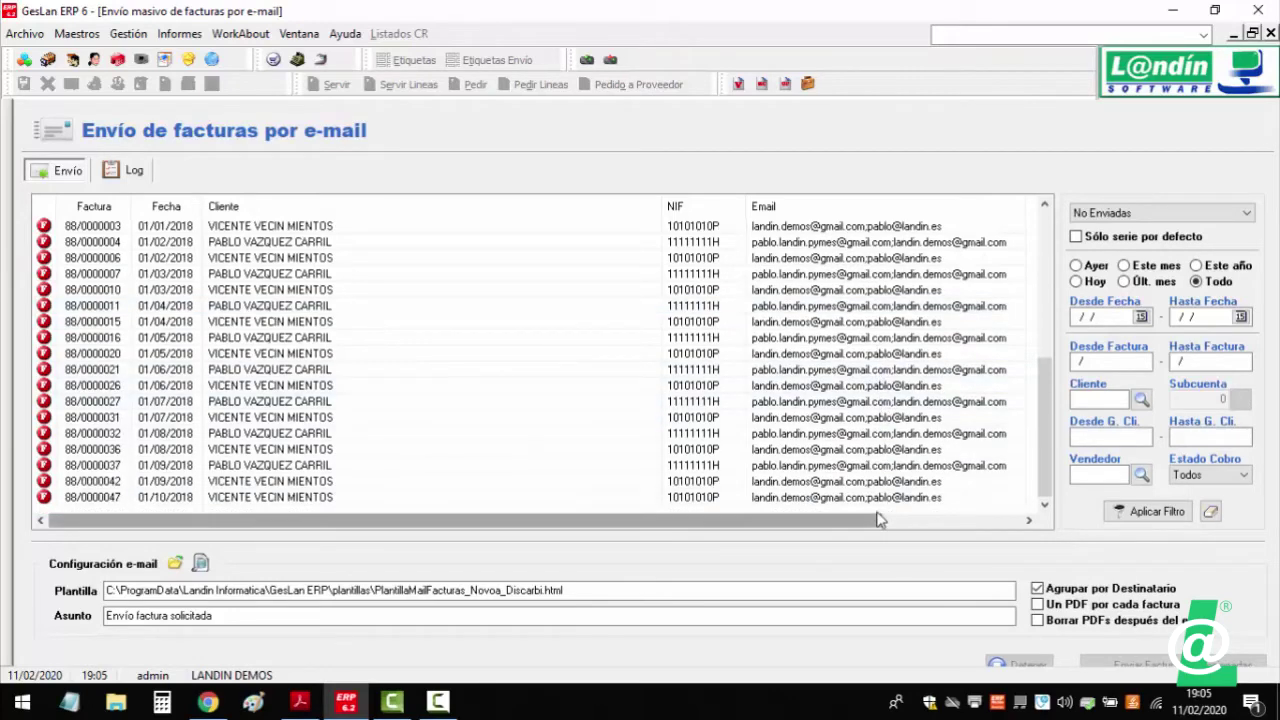
{"action": "scroll", "coordinate": [878, 400], "scroll_direction": "up", "scroll_amount": 4}
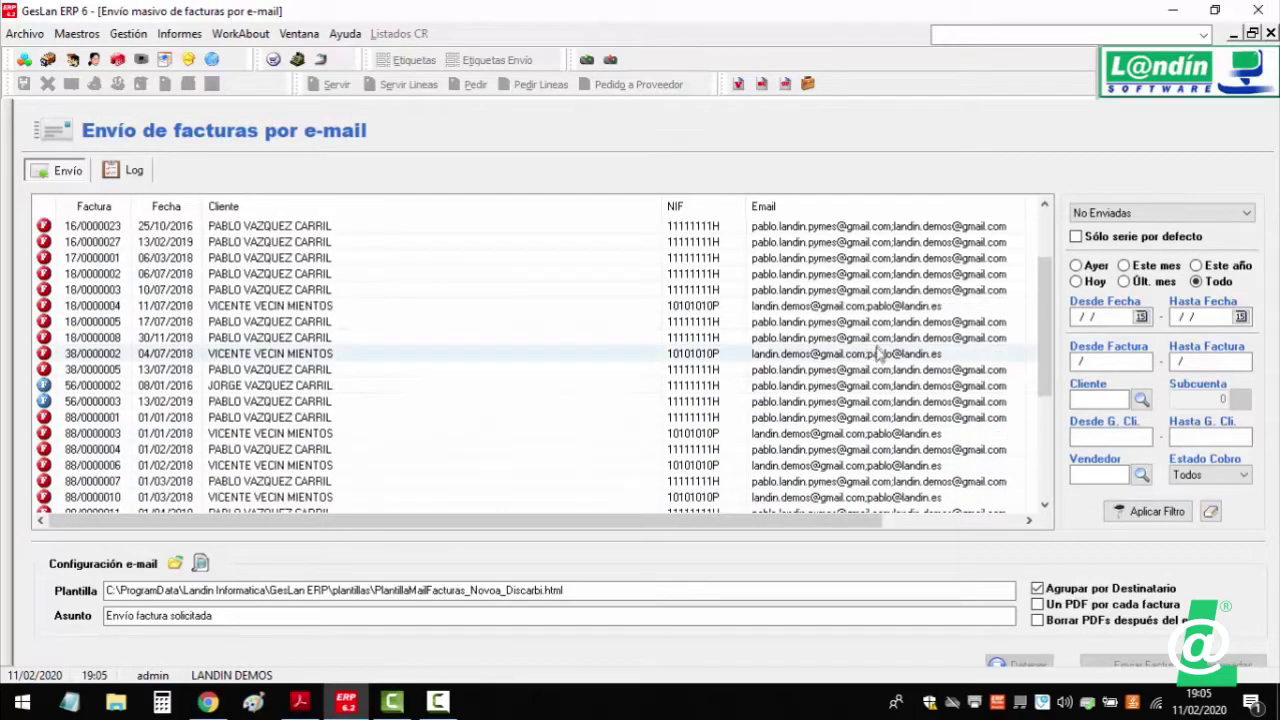
{"action": "scroll", "coordinate": [878, 352], "scroll_direction": "up", "scroll_amount": 2}
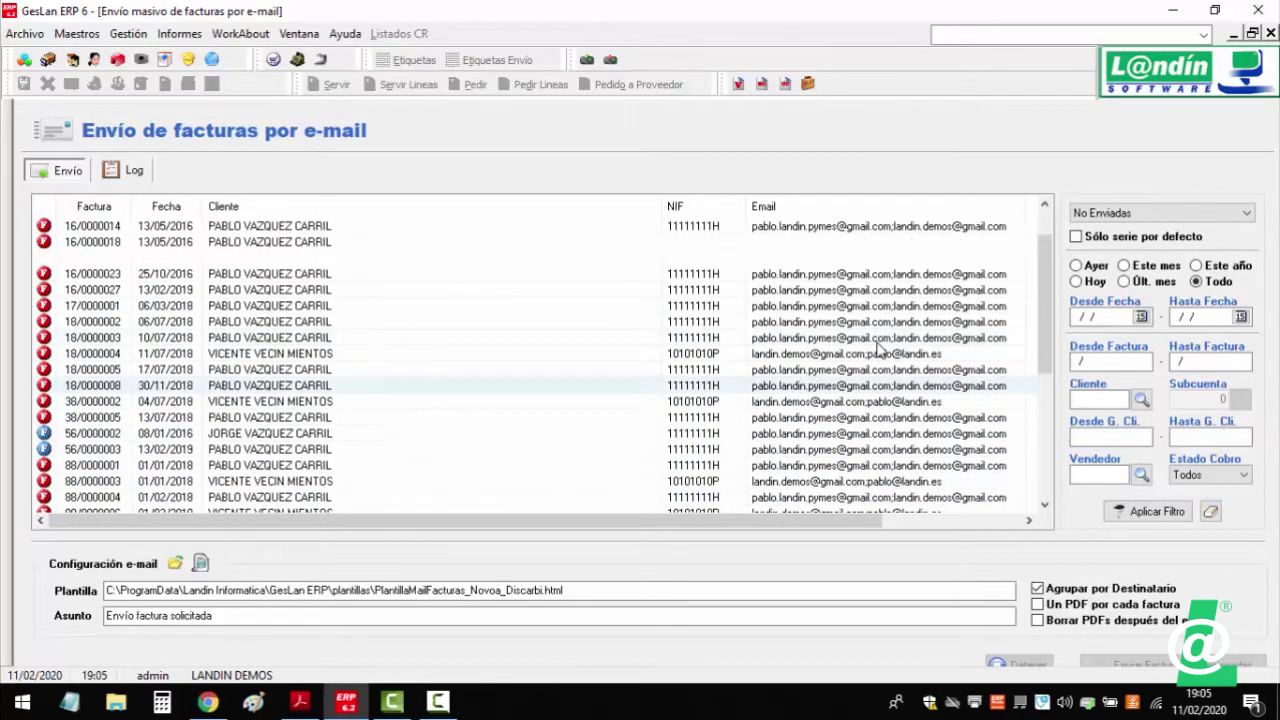
- Try Cambiar dirección de destino on an invoice, cancel it, and dismiss the actions menu
{"action": "right_click", "coordinate": [832, 281]}
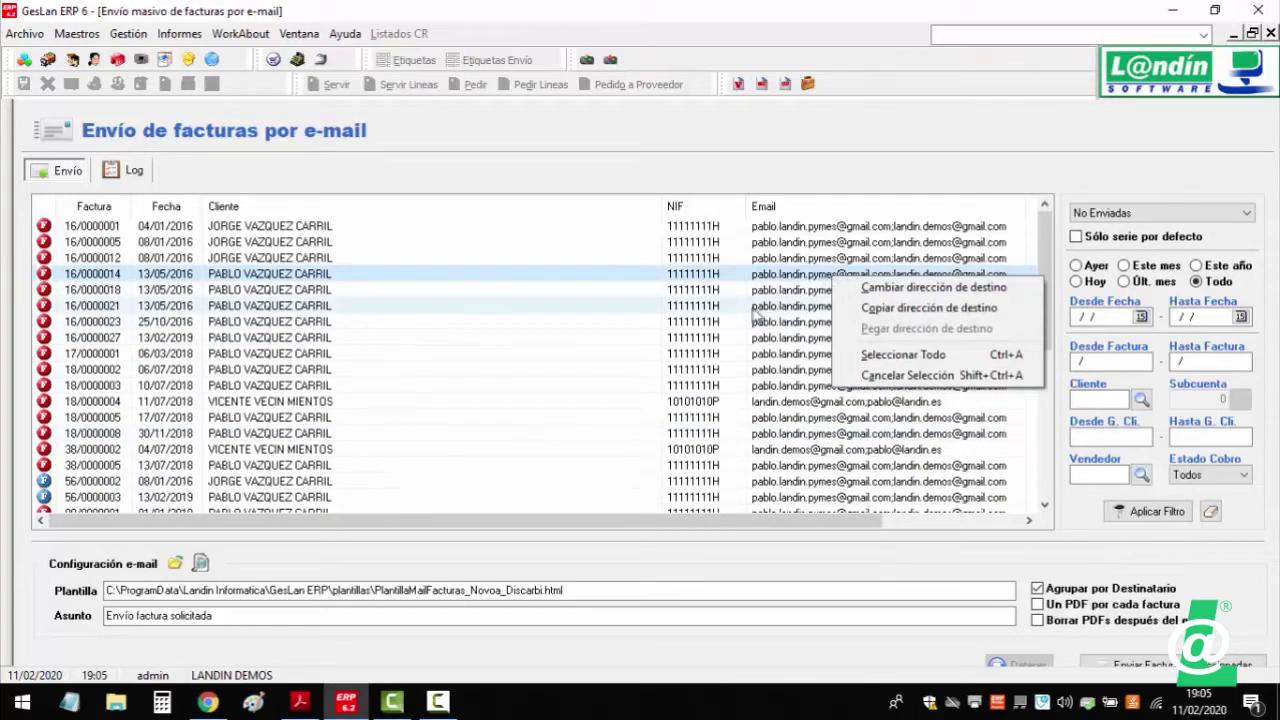
{"action": "left_click", "coordinate": [900, 287]}
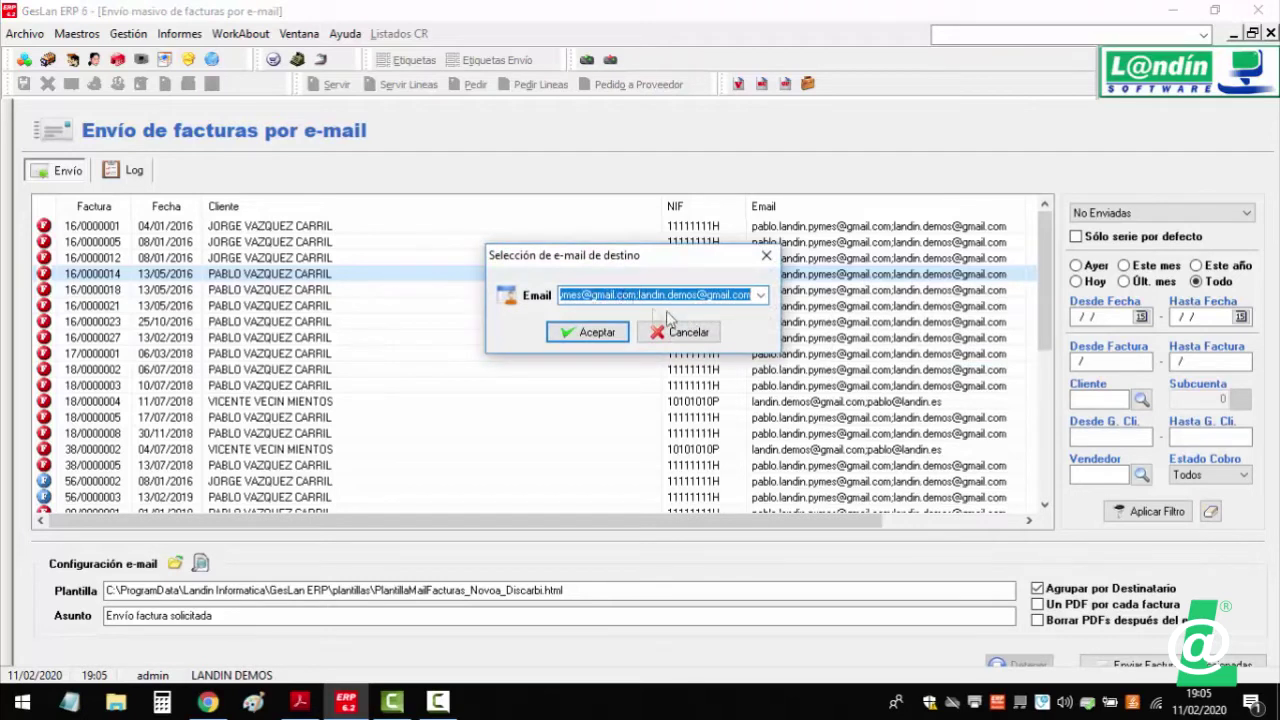
{"action": "left_click", "coordinate": [682, 334]}
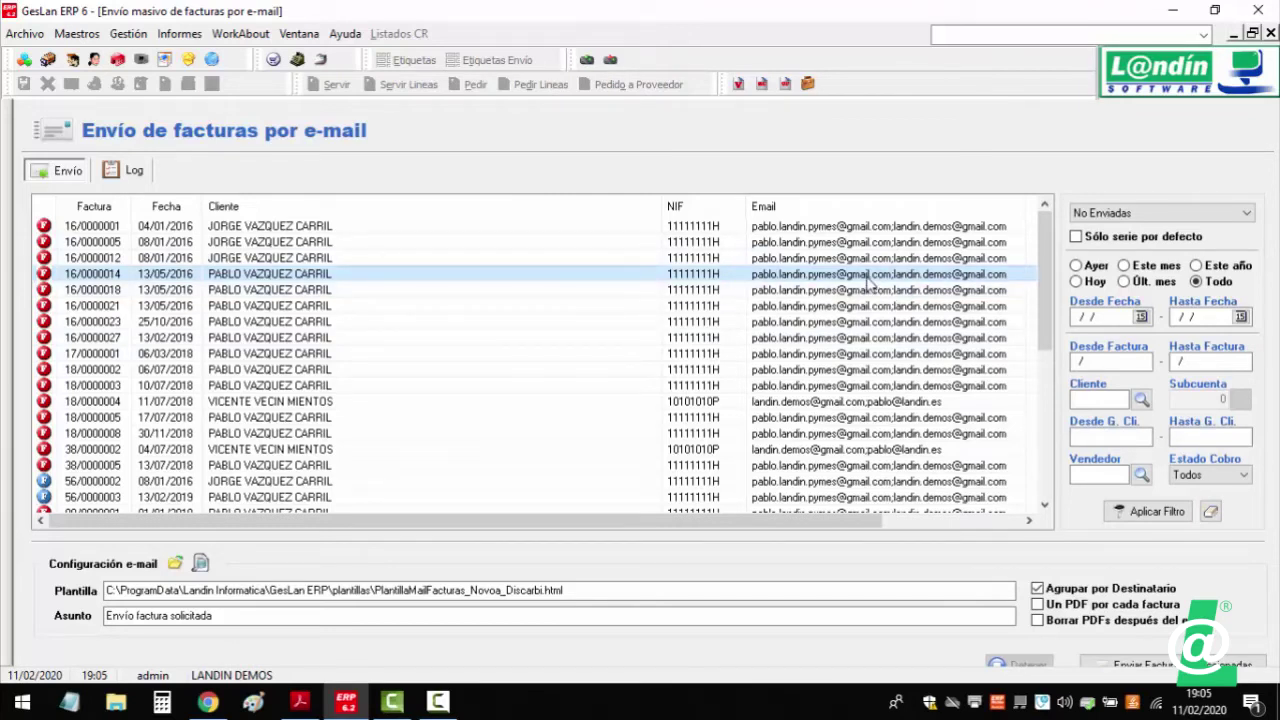
{"action": "right_click", "coordinate": [306, 289]}
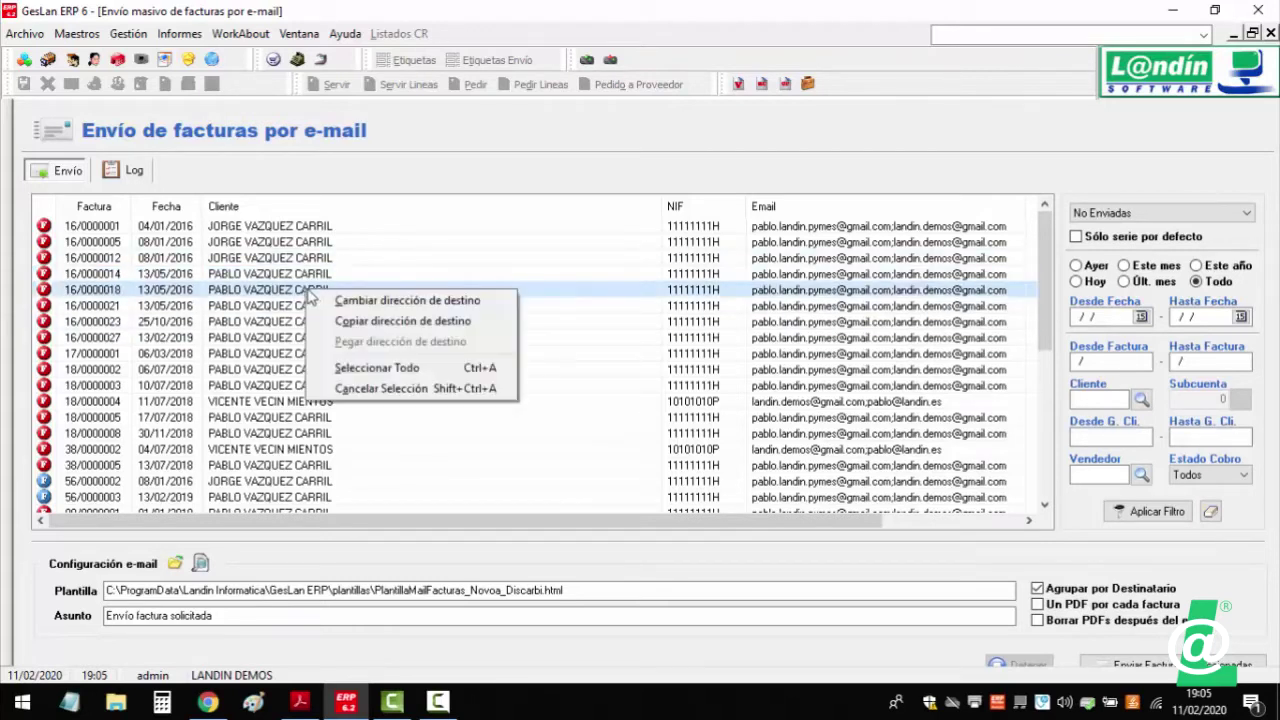
{"action": "left_click", "coordinate": [250, 287]}
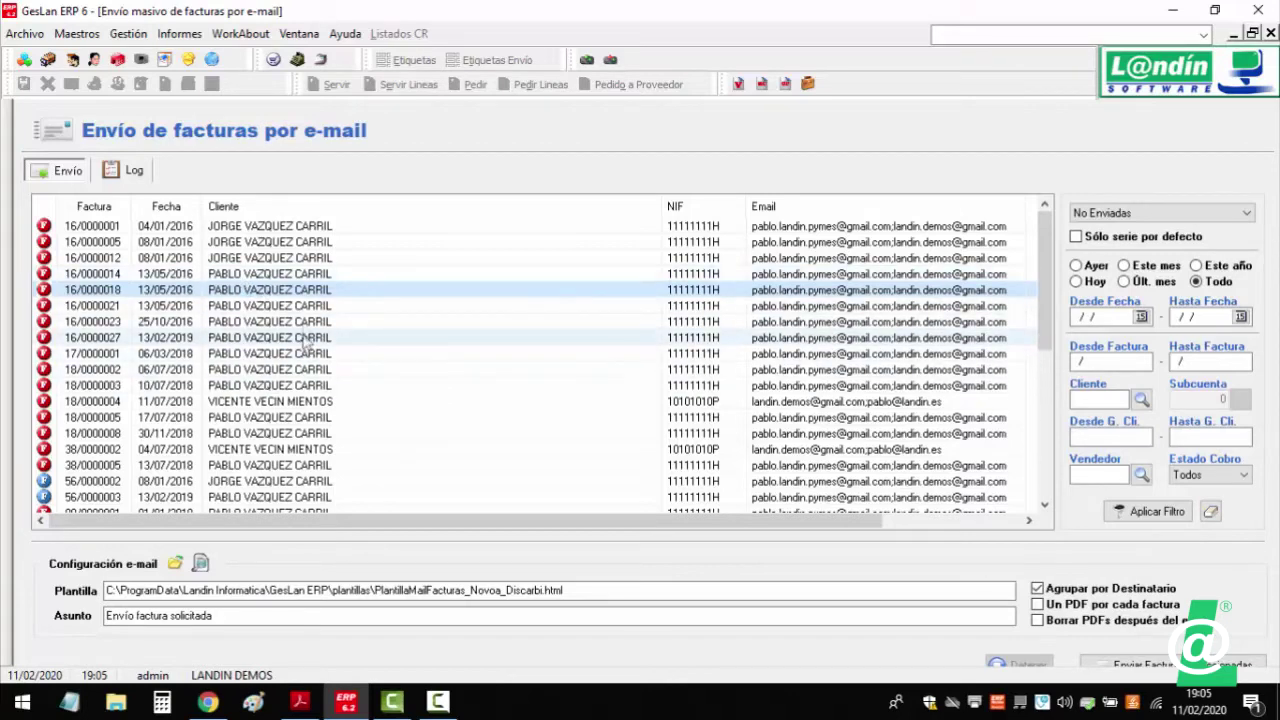
- Sort the invoices by the Cliente column and scroll through the list
{"action": "left_click", "coordinate": [285, 206]}
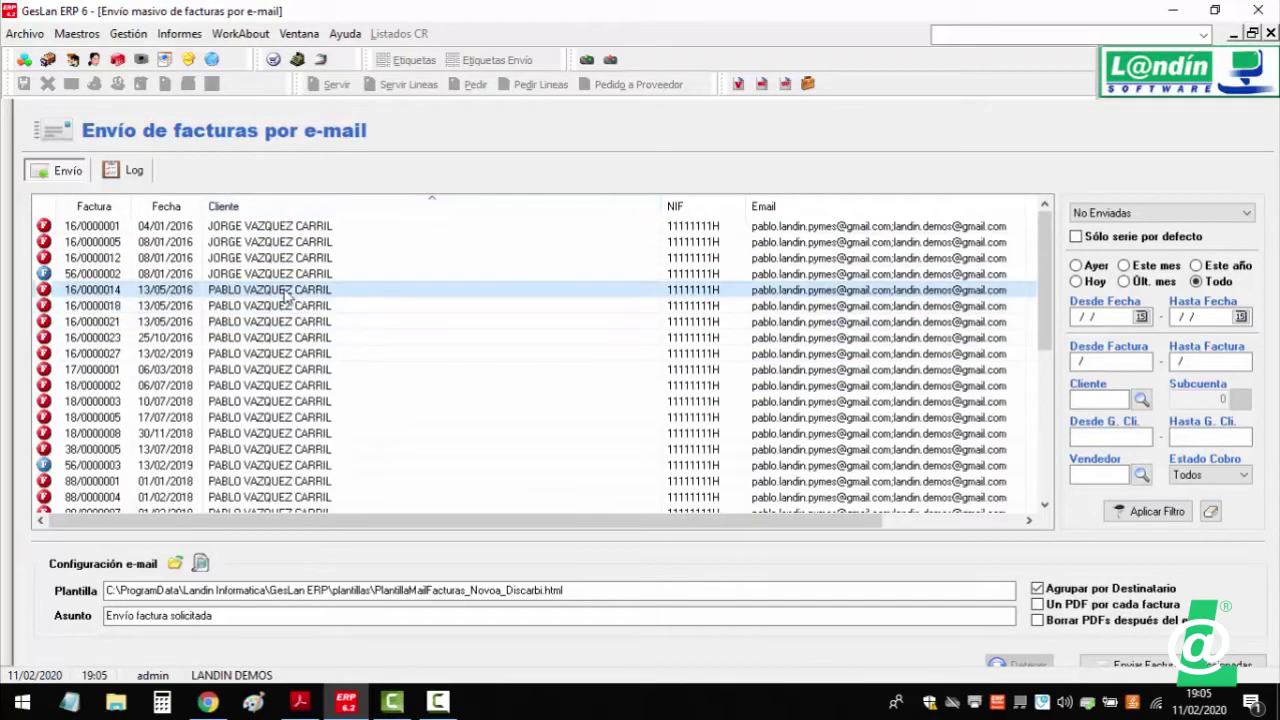
{"action": "scroll", "coordinate": [315, 345], "scroll_direction": "down", "scroll_amount": 6}
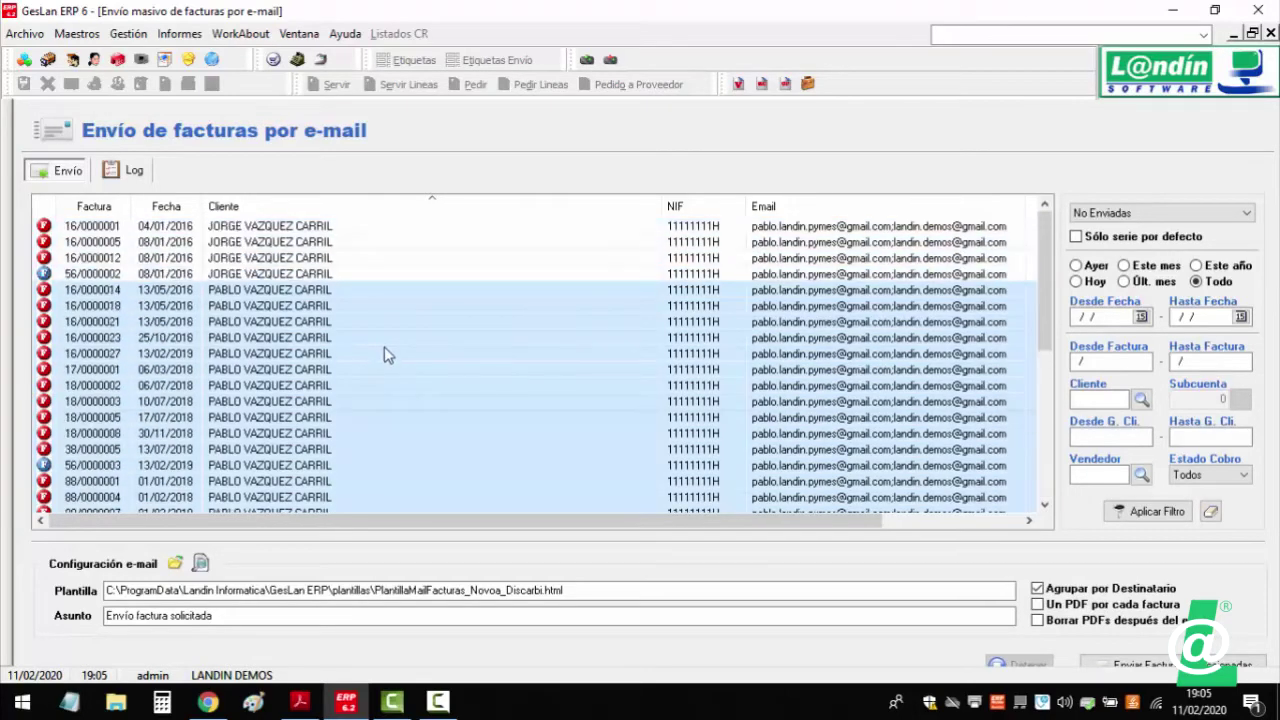
{"action": "scroll", "coordinate": [385, 346], "scroll_direction": "down", "scroll_amount": 2}
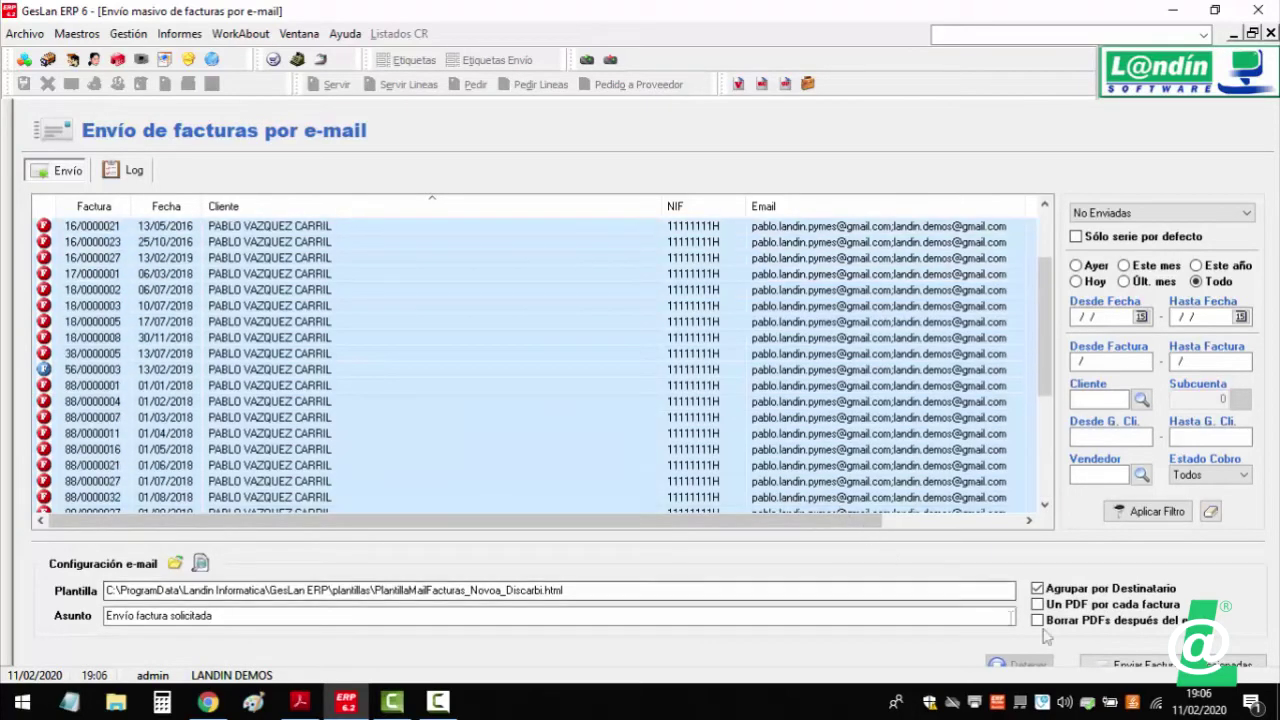
- Restore the window and send the selected invoices, confirming with Sí
{"action": "left_click", "coordinate": [1251, 34]}
{"action": "scroll", "coordinate": [1250, 355], "scroll_direction": "down", "scroll_amount": 2}
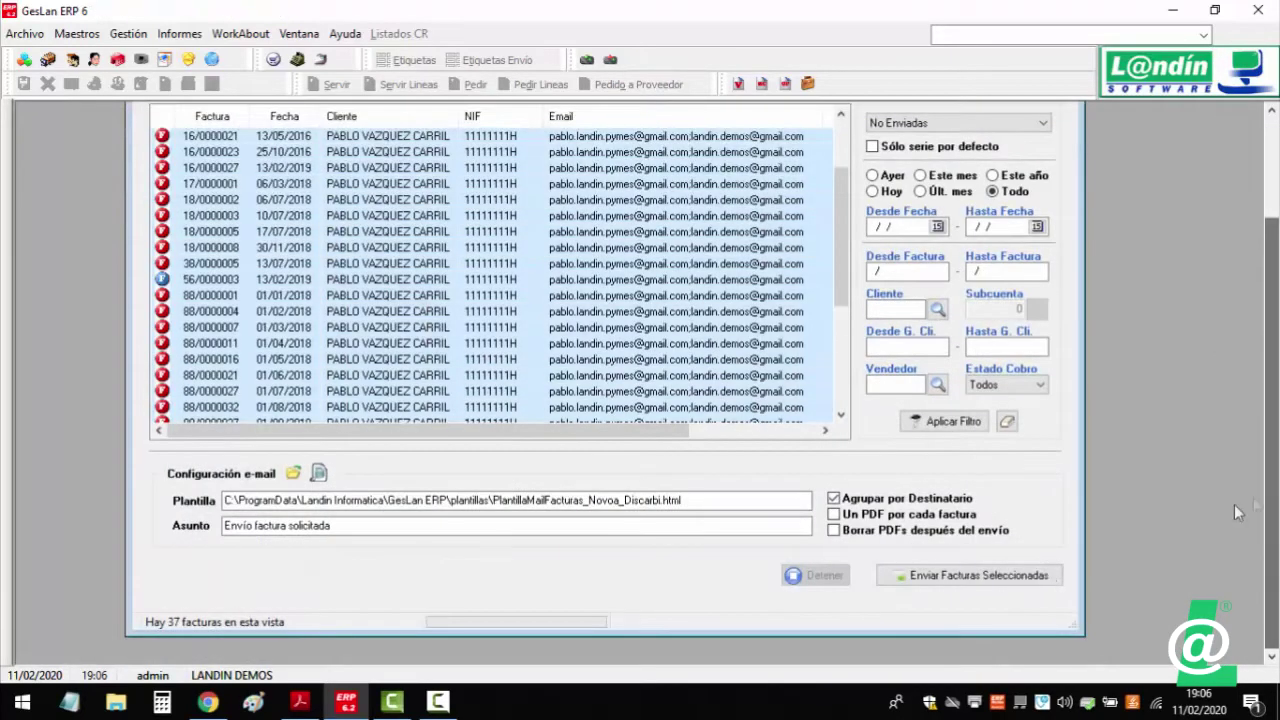
{"action": "left_click", "coordinate": [981, 589]}
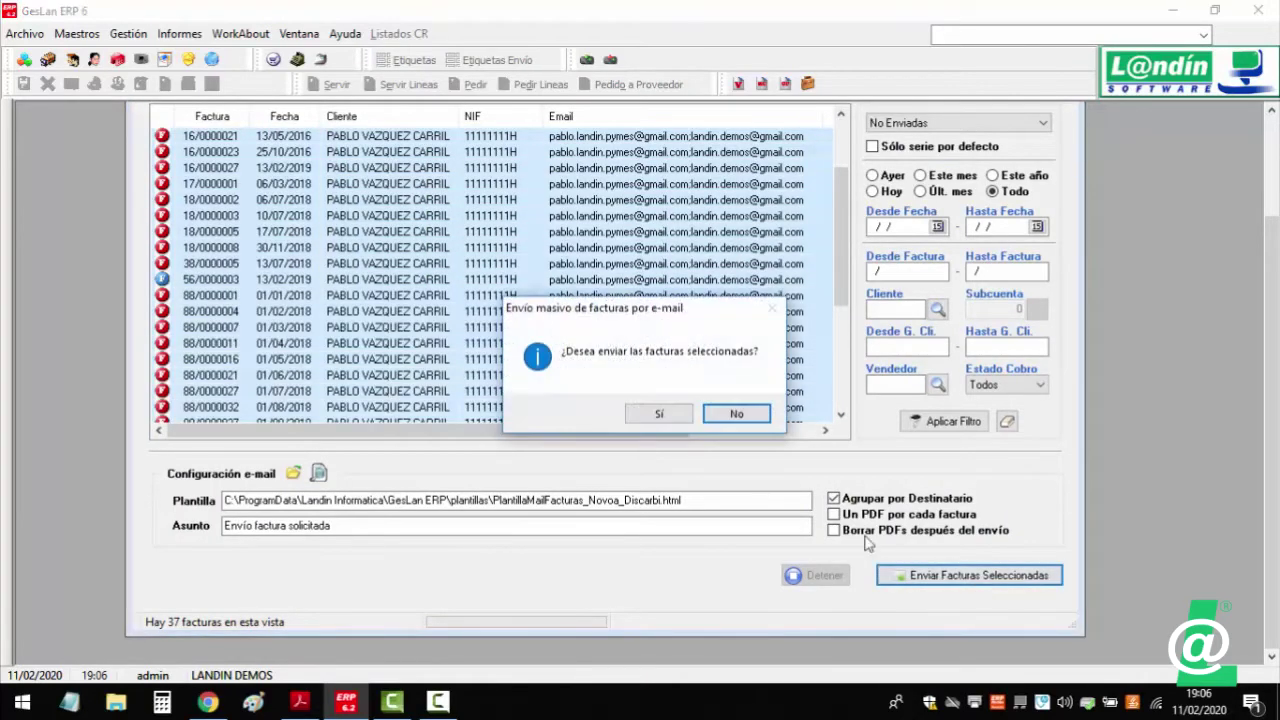
{"action": "left_click", "coordinate": [667, 417]}
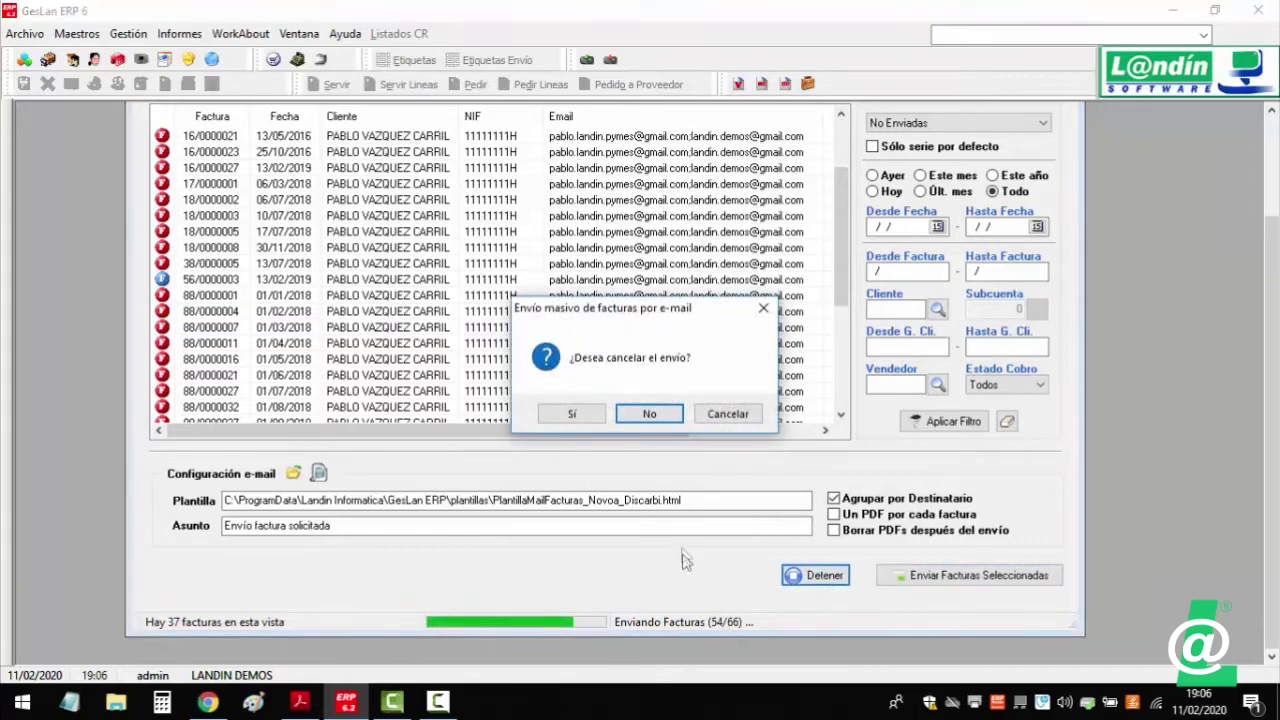
- Stop the sending partway, acknowledge it, and view the Log of sent invoices
{"action": "left_click", "coordinate": [572, 413]}
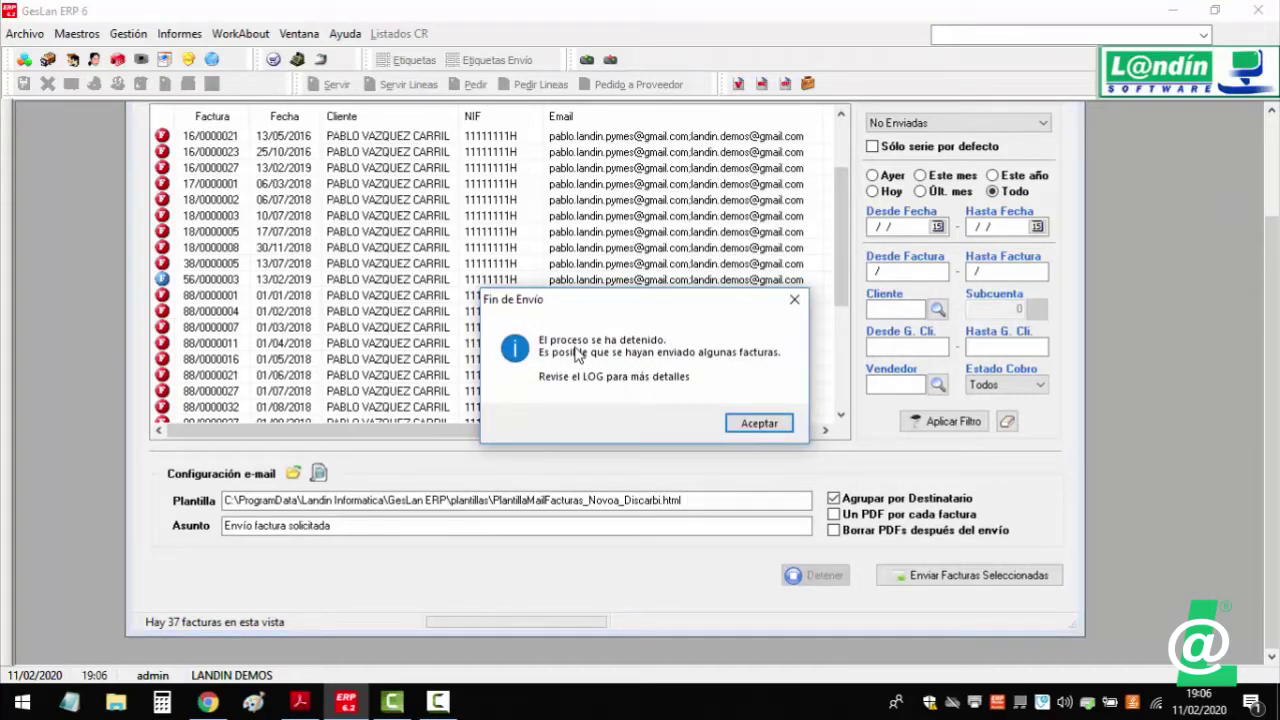
{"action": "left_click", "coordinate": [758, 423]}
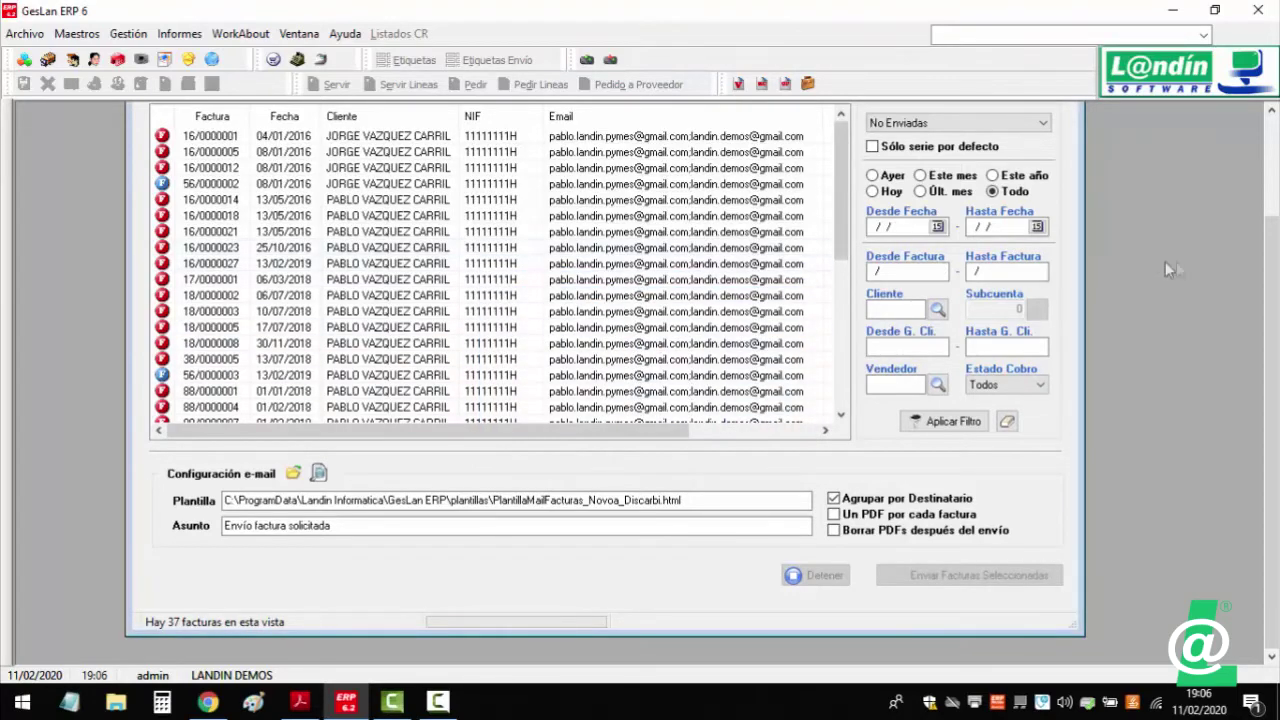
{"action": "scroll", "coordinate": [1272, 313], "scroll_direction": "up", "scroll_amount": 3}
{"action": "left_click", "coordinate": [250, 193]}
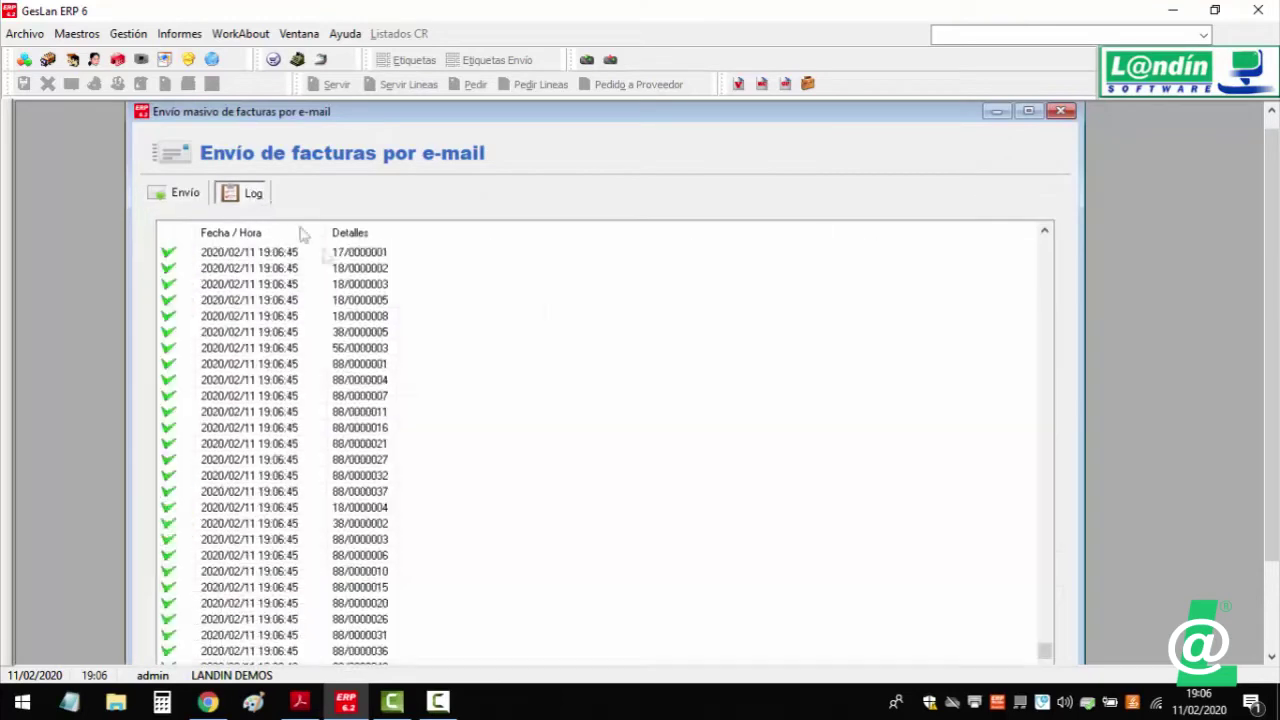
- Return to the Envío tab's invoice list, then bring Gmail in Chrome to the front
{"action": "scroll", "coordinate": [465, 455], "scroll_direction": "down", "scroll_amount": 1}
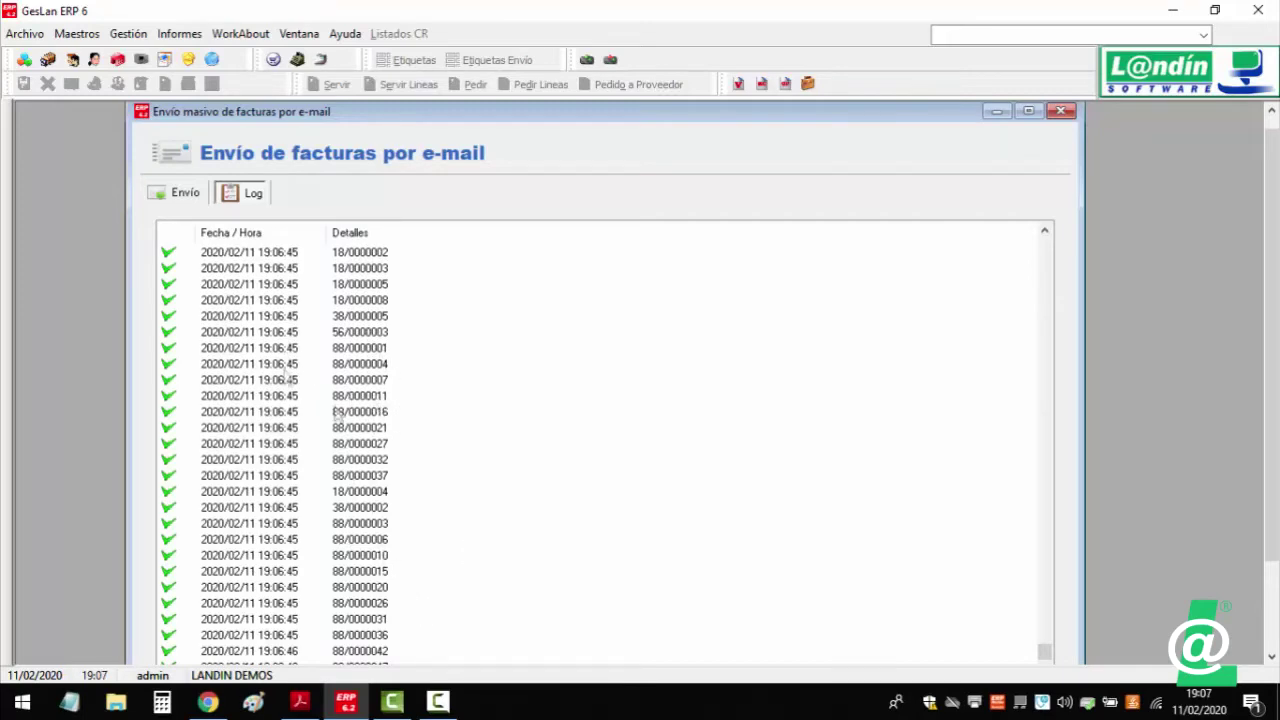
{"action": "left_click", "coordinate": [185, 195]}
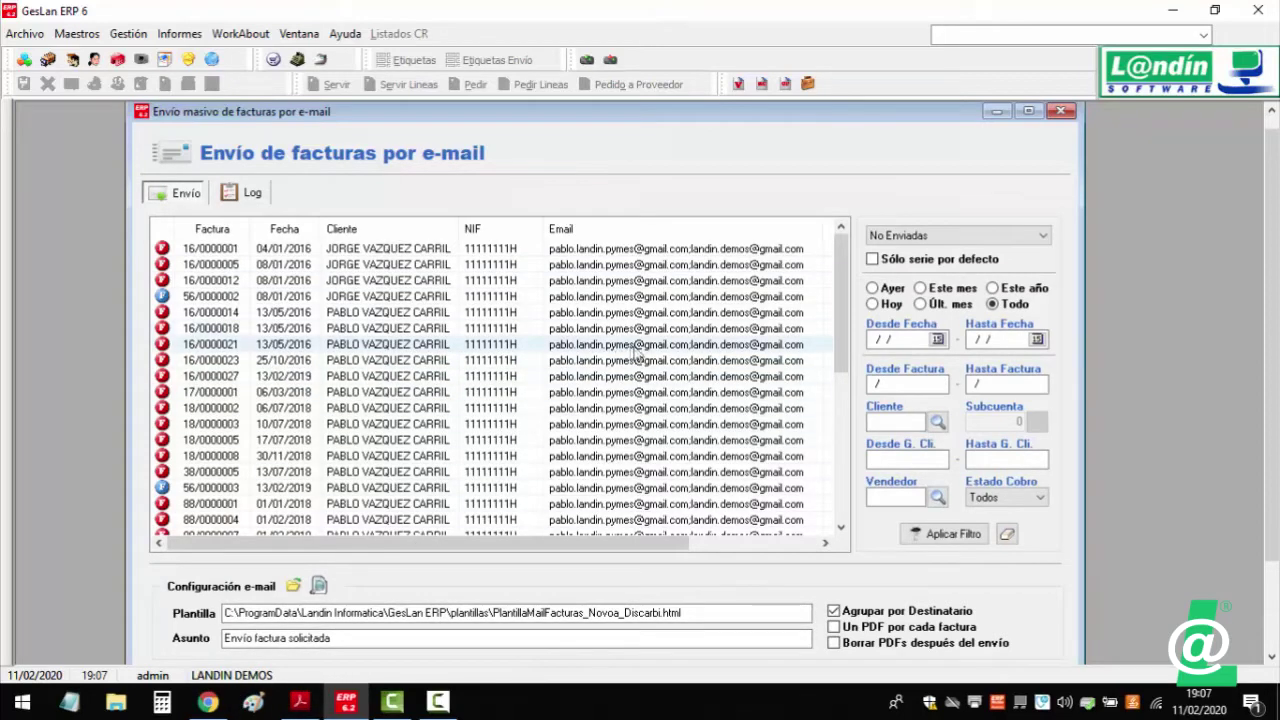
{"action": "left_click", "coordinate": [210, 703]}
- Reload the first inbox and open the 'Envío factura solicitada' message with six invoice PDFs
{"action": "left_click", "coordinate": [180, 94]}
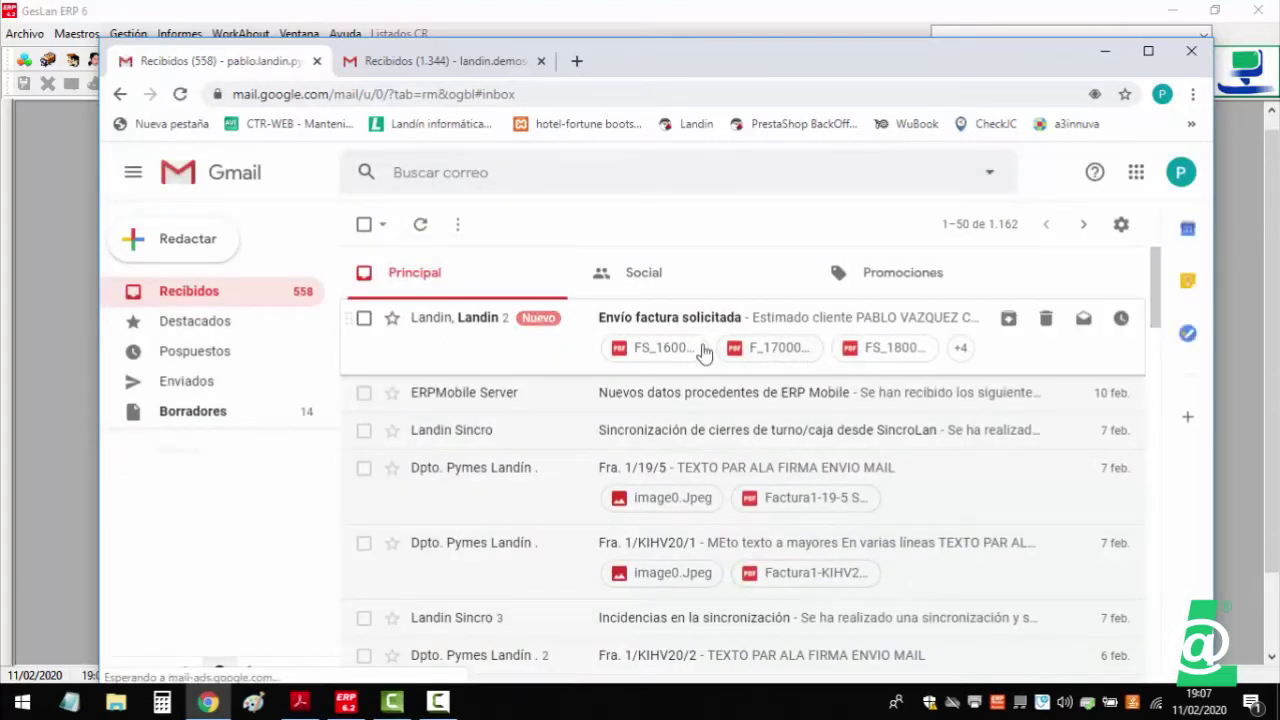
{"action": "left_click", "coordinate": [637, 321]}
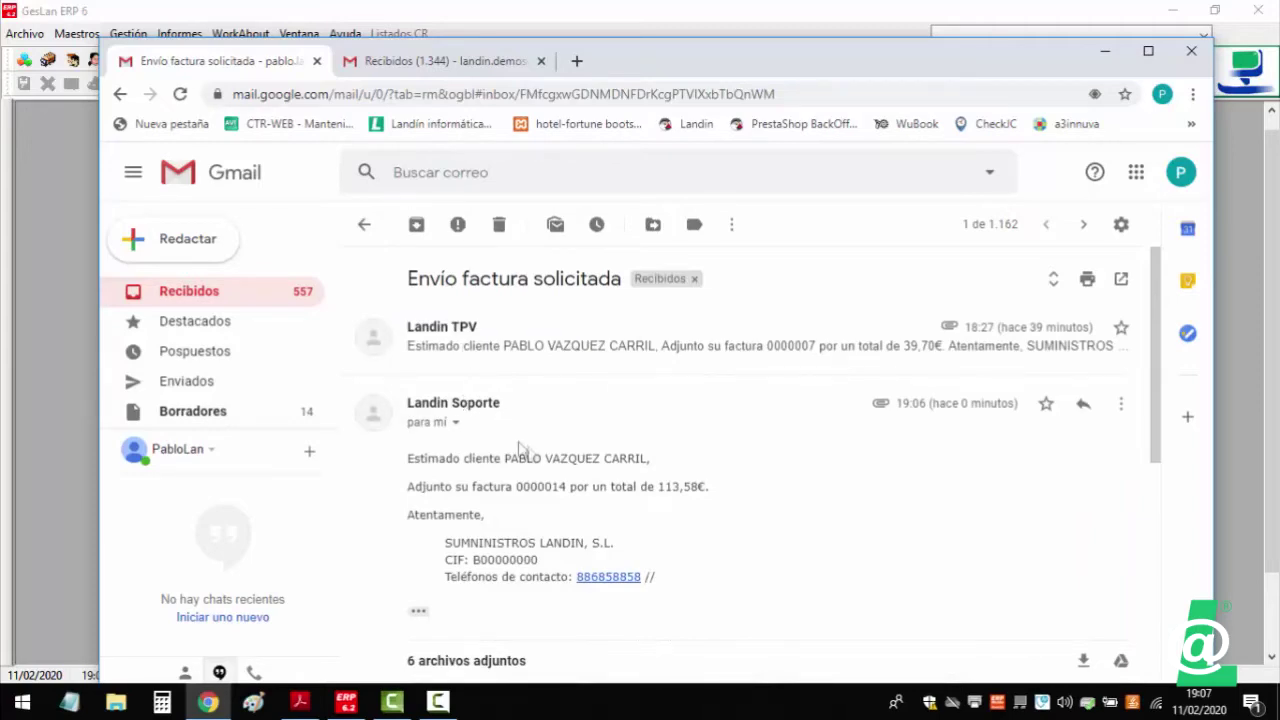
{"action": "scroll", "coordinate": [519, 449], "scroll_direction": "down", "scroll_amount": 4}
{"action": "mouse_move", "coordinate": [1047, 405]}
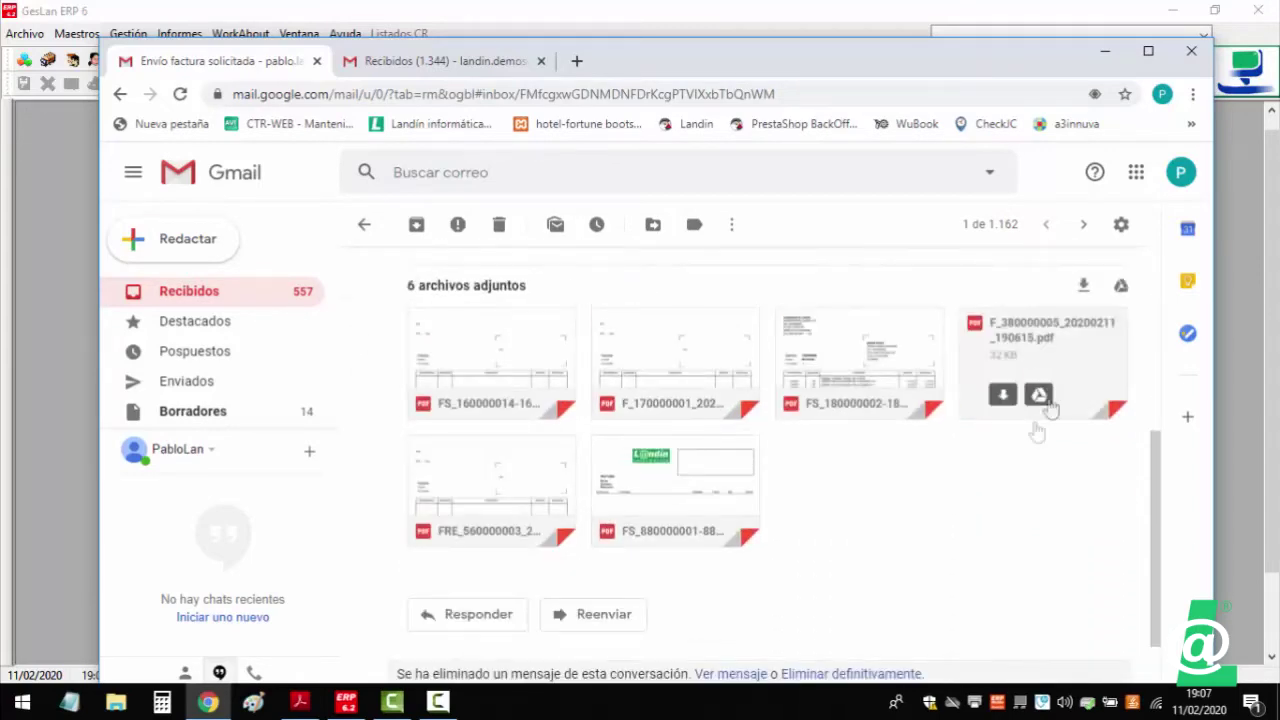
{"action": "scroll", "coordinate": [481, 390], "scroll_direction": "up", "scroll_amount": 1}
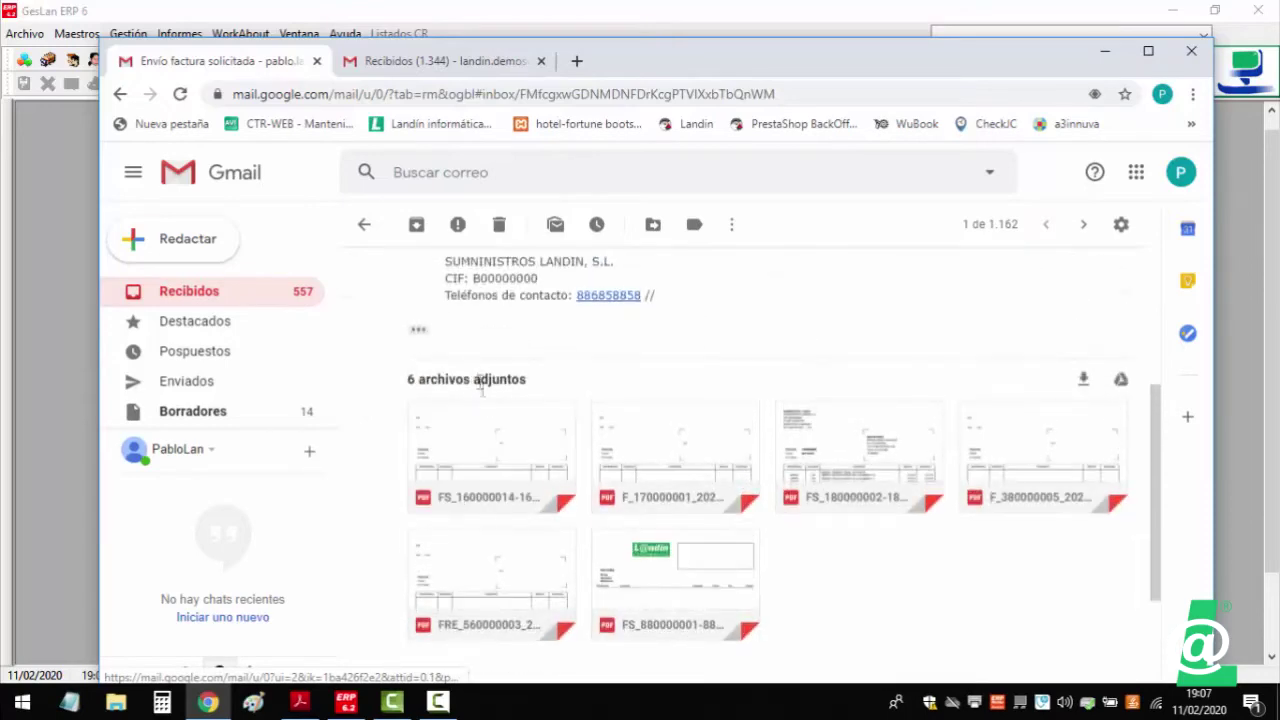
{"action": "scroll", "coordinate": [481, 390], "scroll_direction": "up", "scroll_amount": 3}
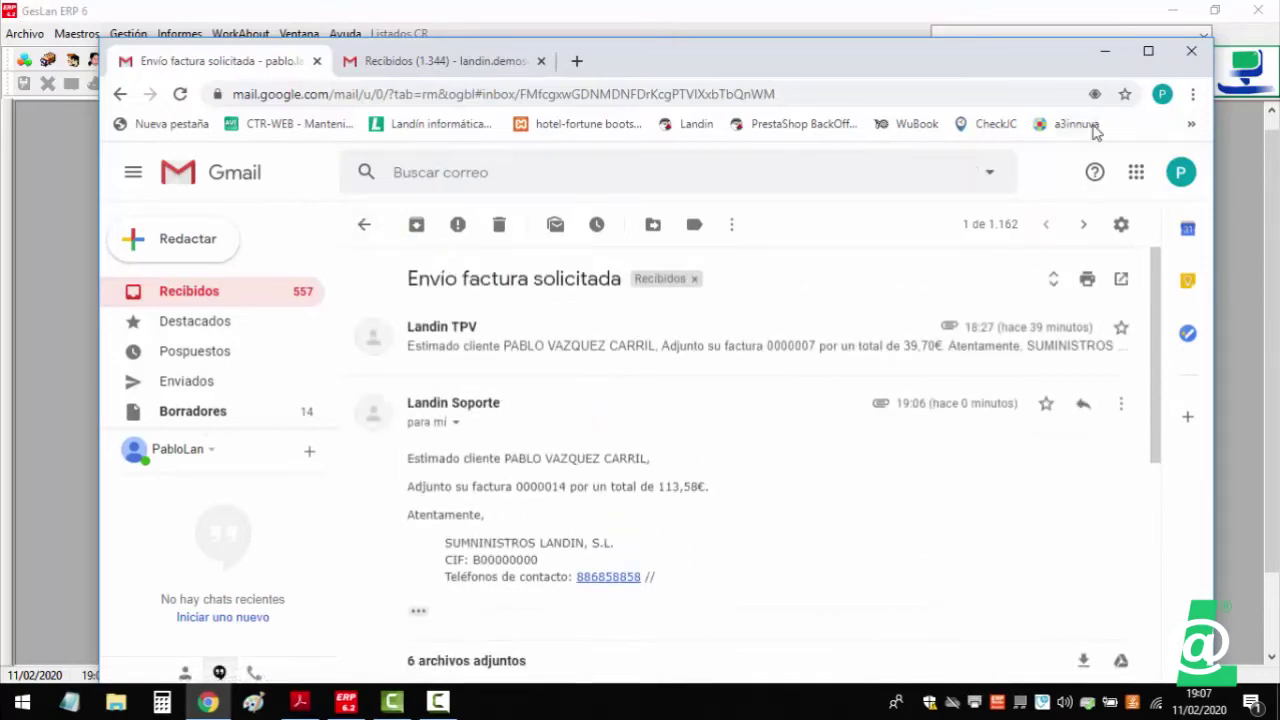
- Switch to the second mailbox, confirm the same message arrived, and return to GesLan
{"action": "left_click", "coordinate": [1180, 172]}
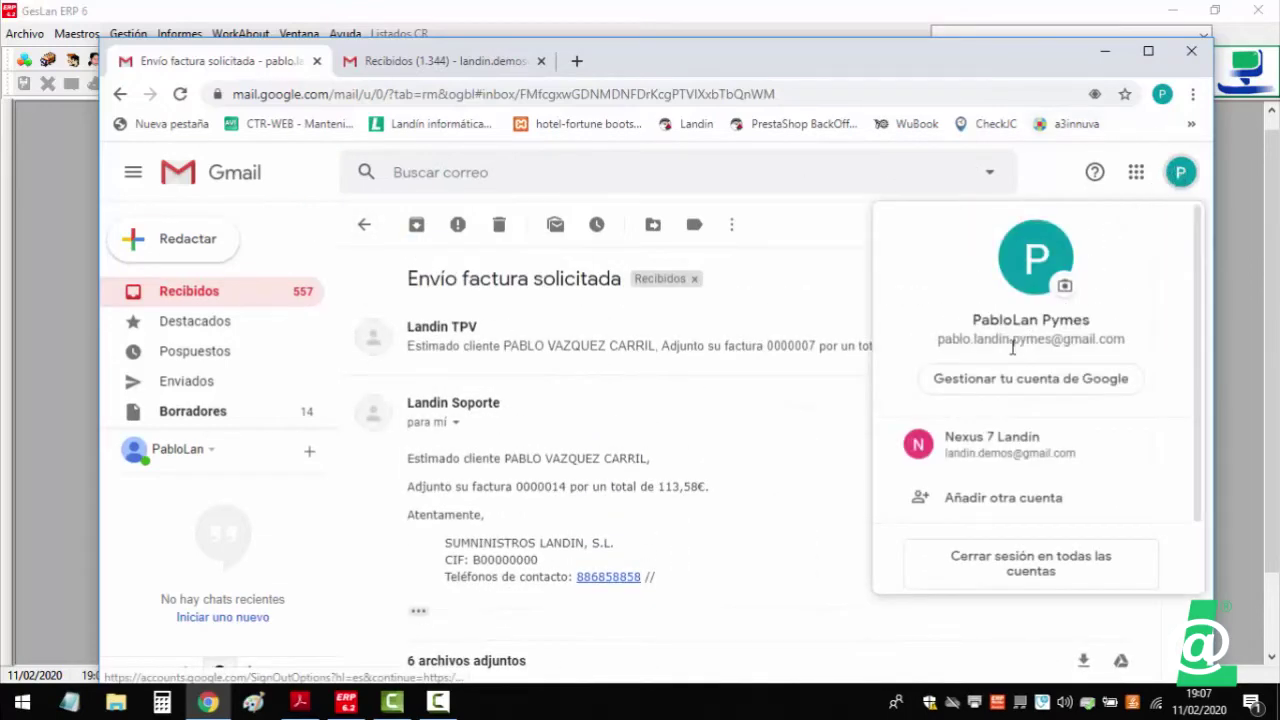
{"action": "left_click", "coordinate": [428, 64]}
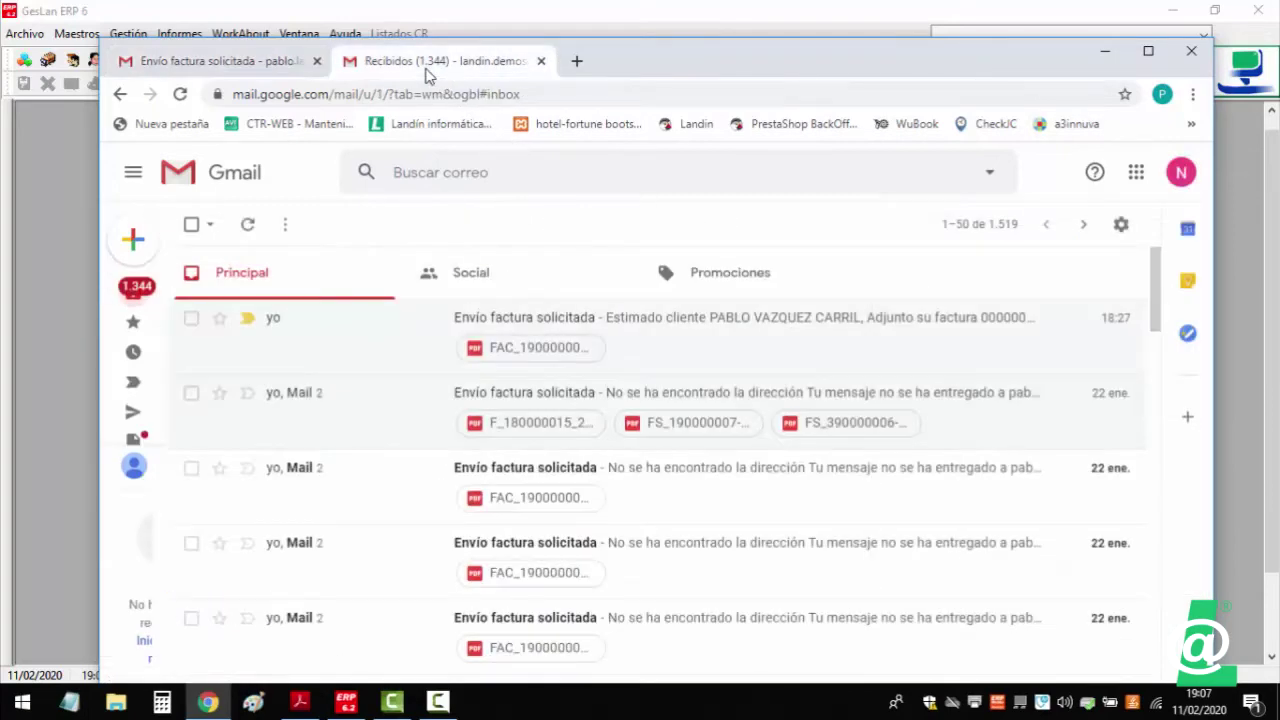
{"action": "left_click", "coordinate": [180, 94]}
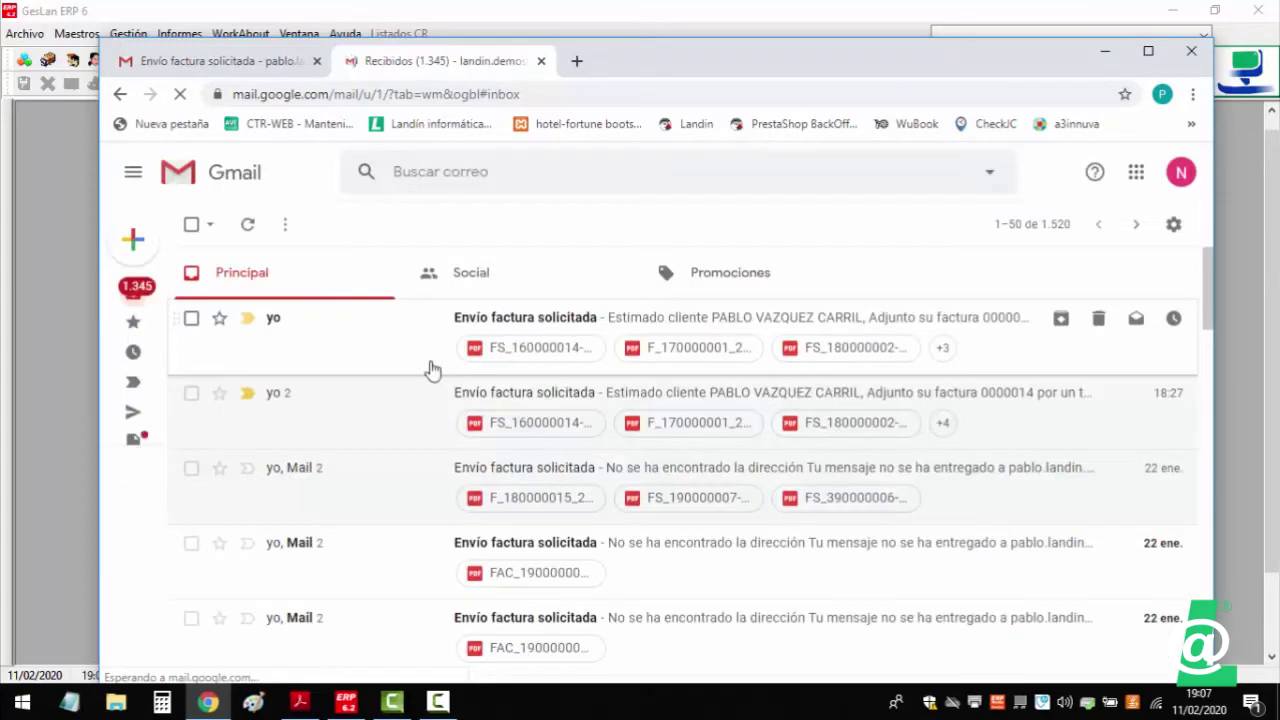
{"action": "left_click", "coordinate": [531, 326]}
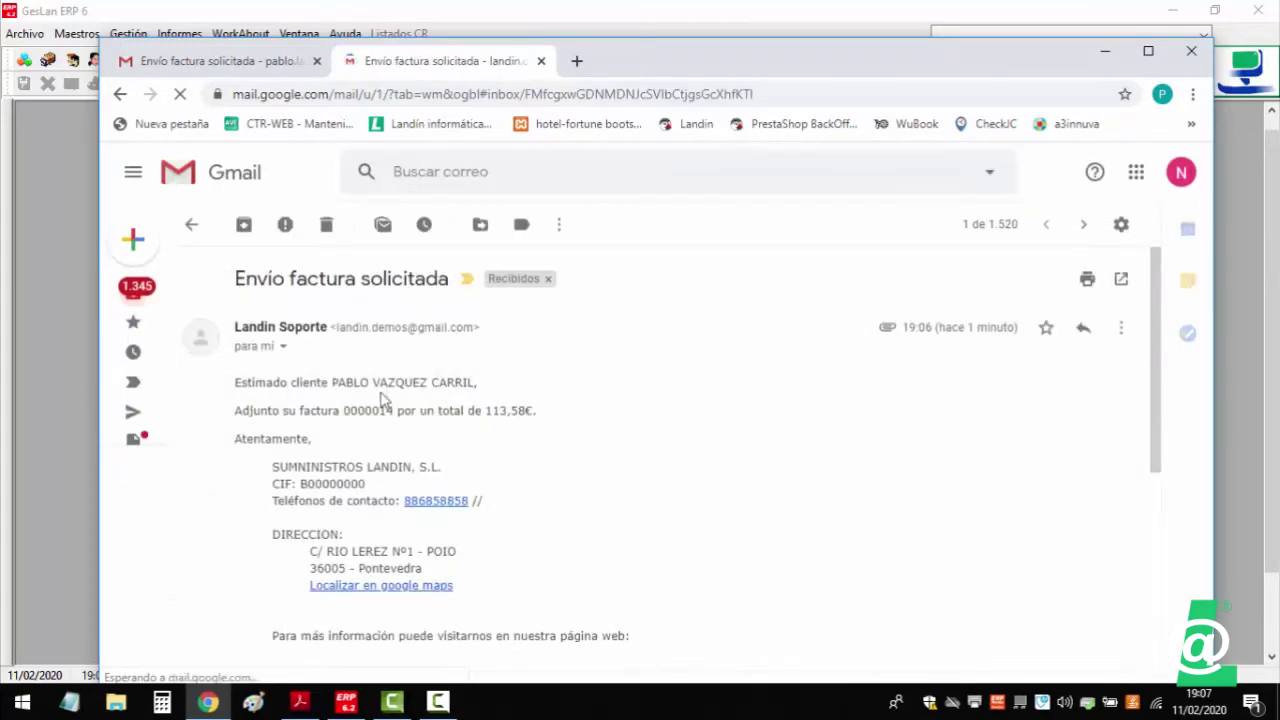
{"action": "scroll", "coordinate": [418, 403], "scroll_direction": "down", "scroll_amount": 5}
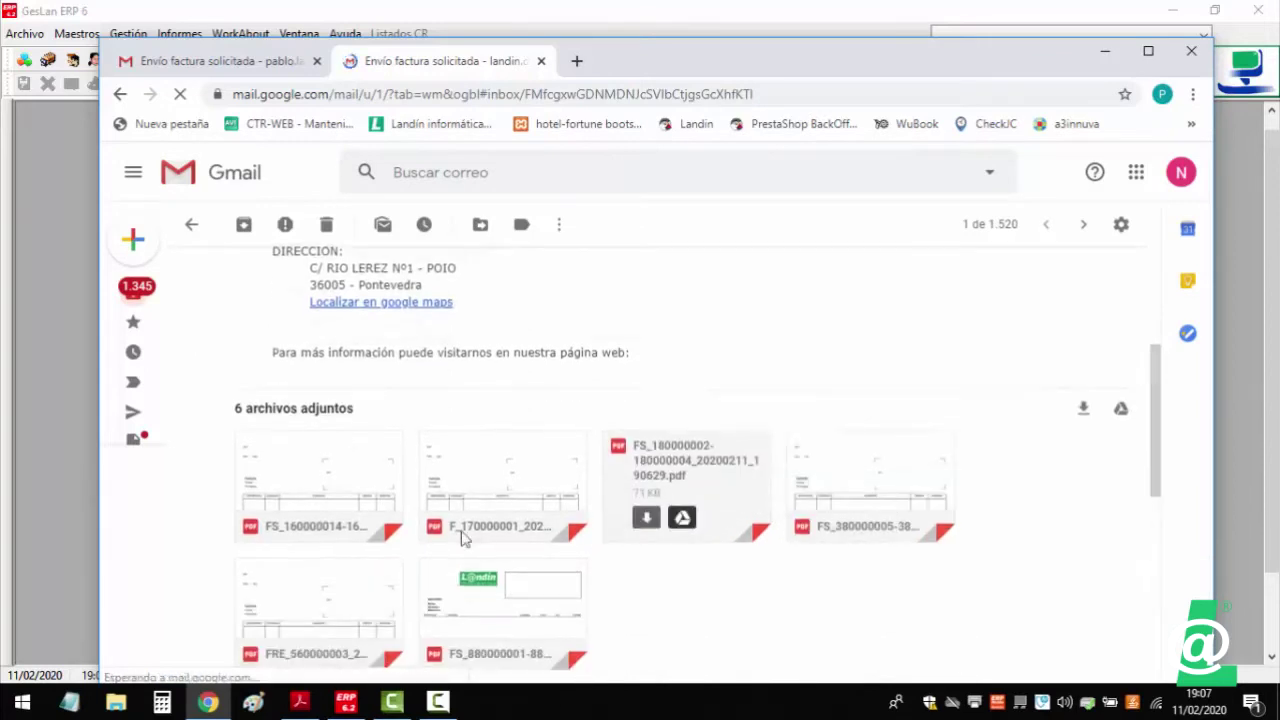
{"action": "scroll", "coordinate": [534, 432], "scroll_direction": "up", "scroll_amount": 1}
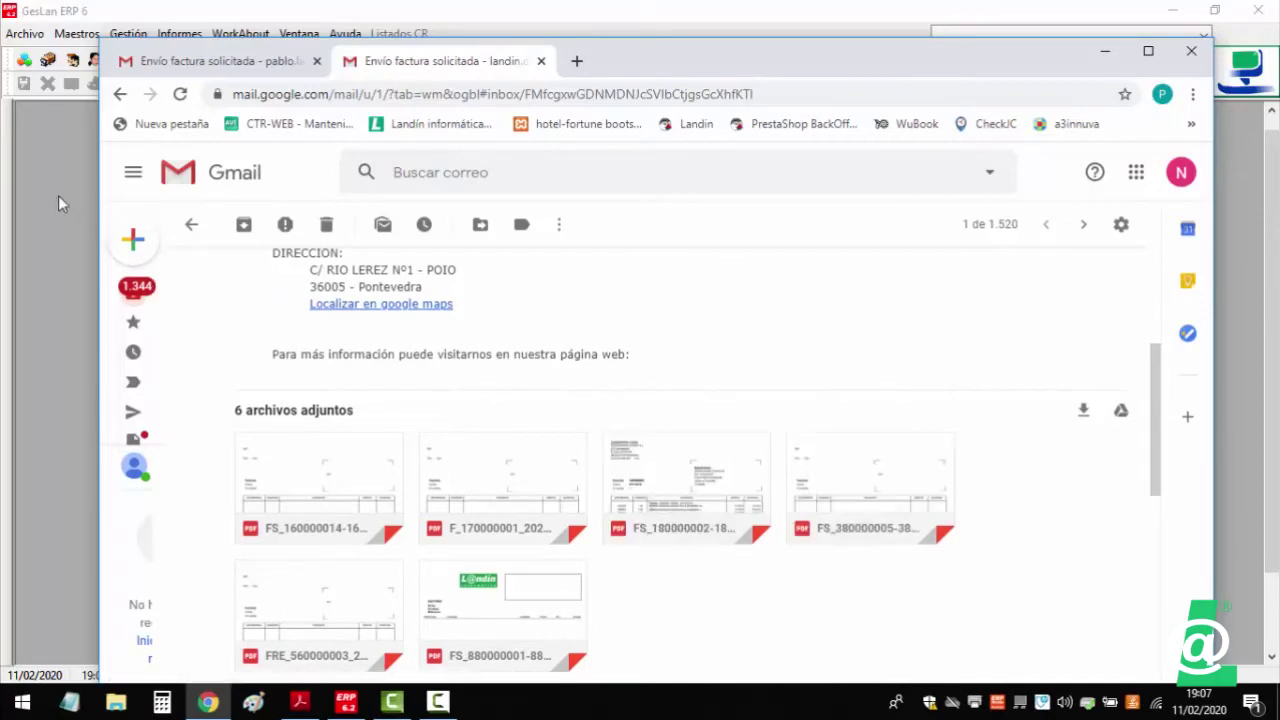
{"action": "left_click", "coordinate": [60, 232]}
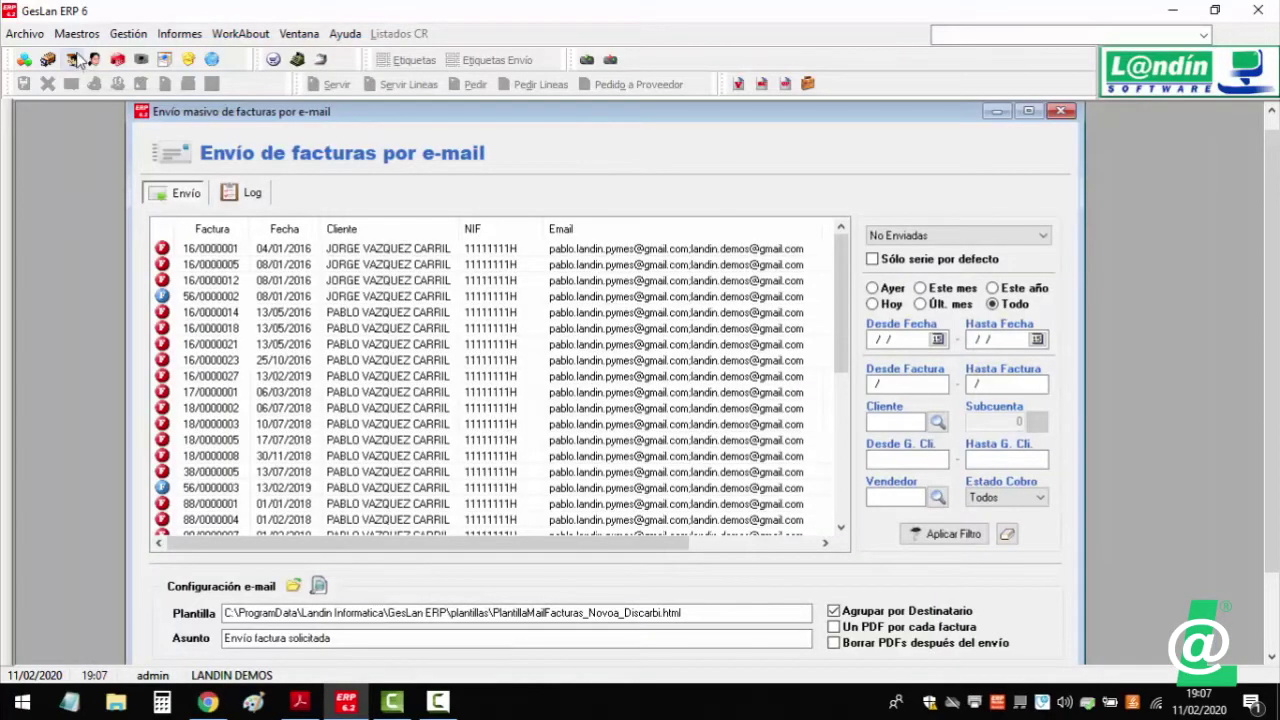
- Check the customer's e-mails, reapply the invoice filter twice, and close Envío de facturas por e-mail
{"action": "double_click", "coordinate": [195, 312]}
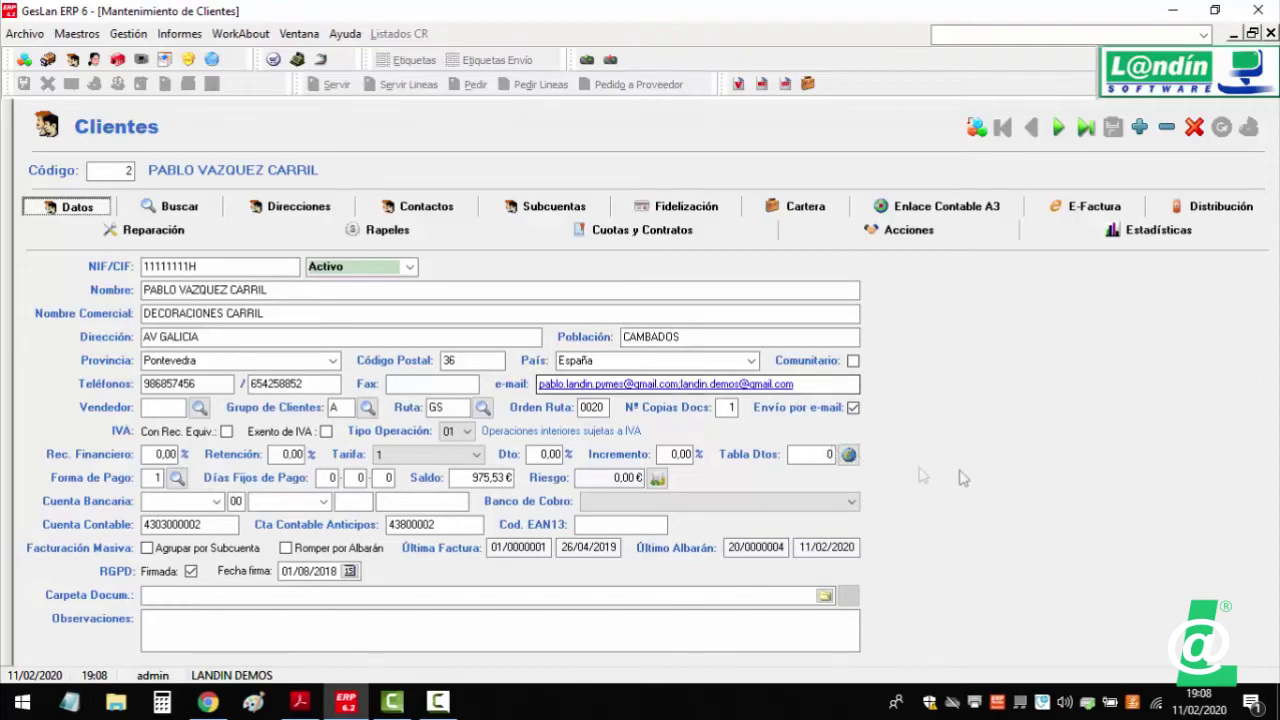
{"action": "left_click", "coordinate": [1271, 34]}
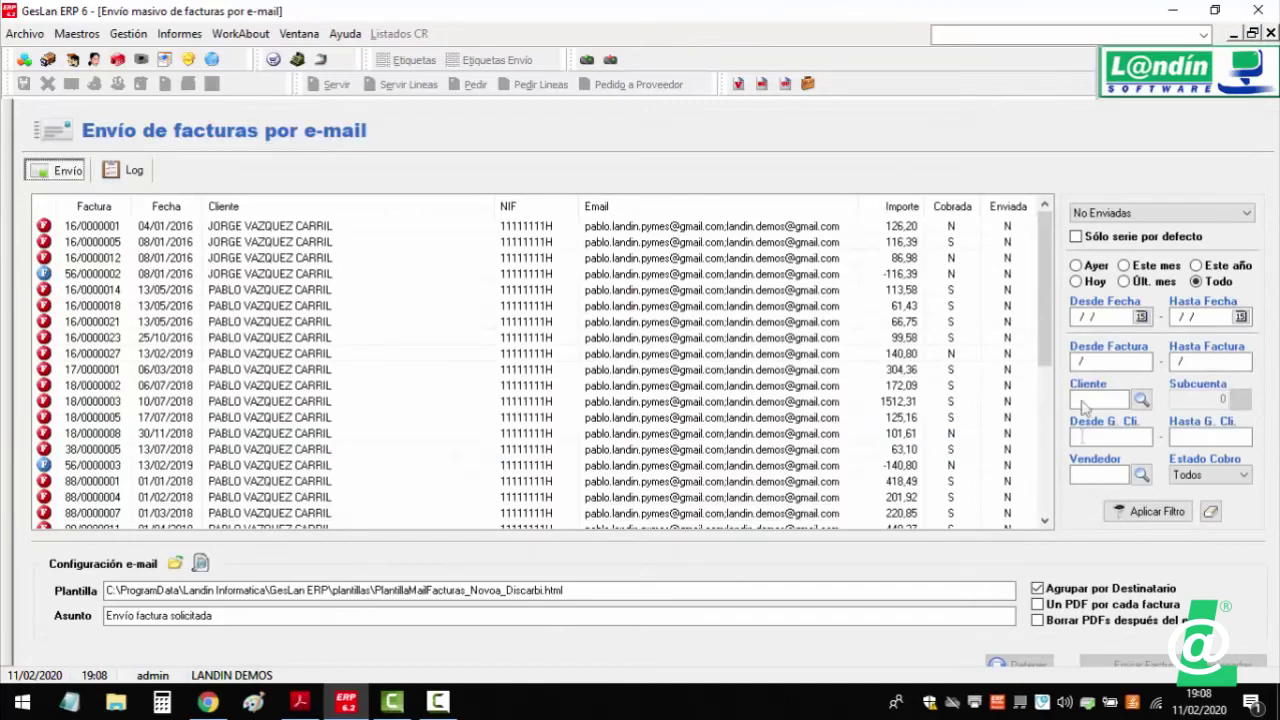
{"action": "left_click", "coordinate": [1160, 513]}
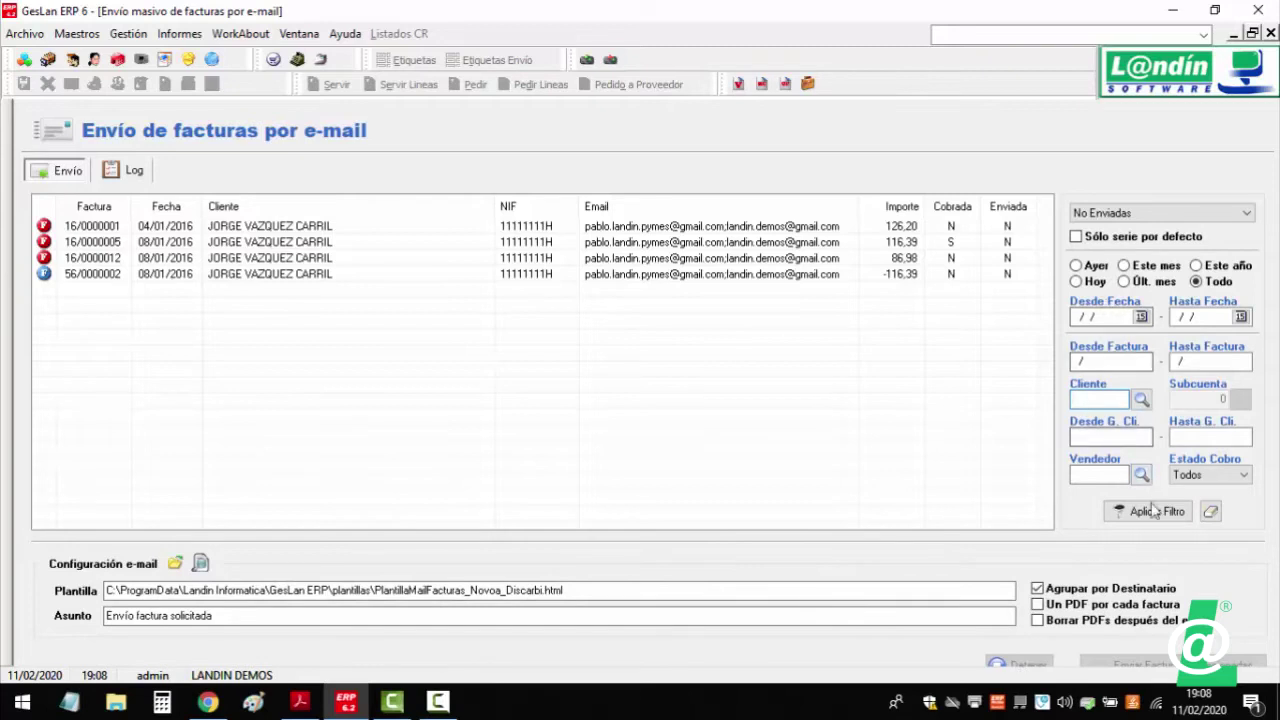
{"action": "left_click", "coordinate": [1150, 511]}
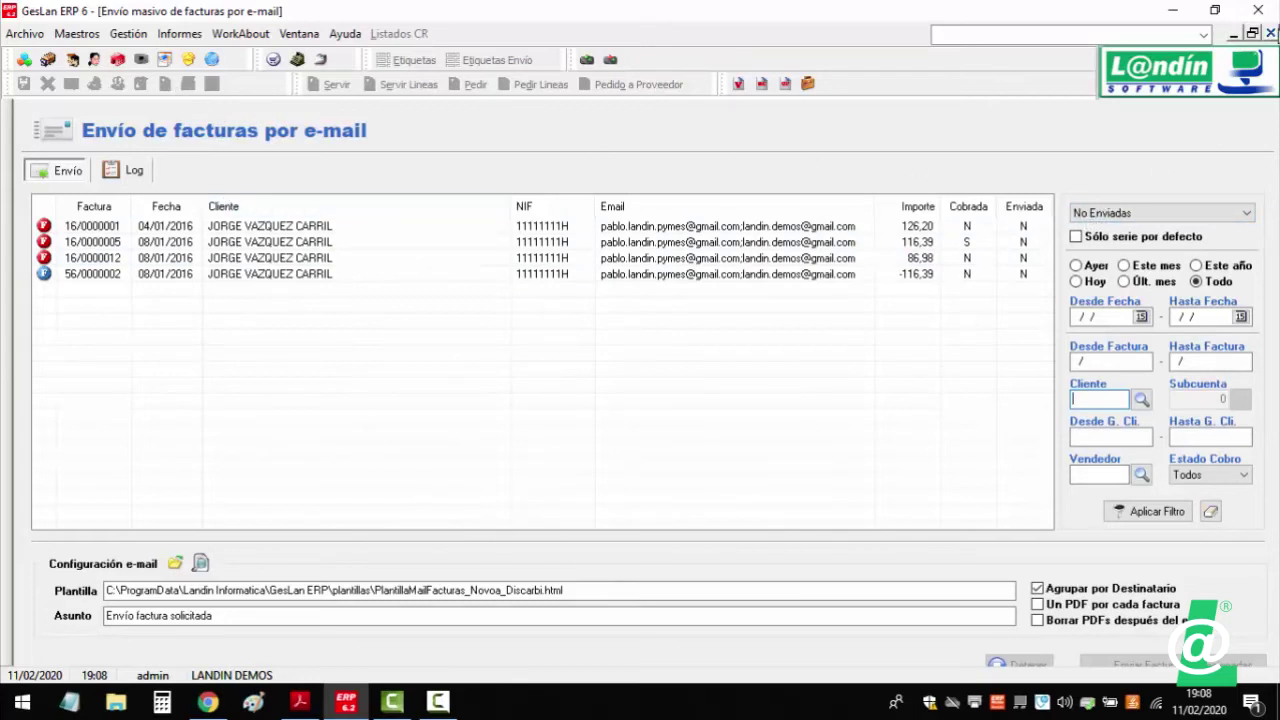
{"action": "left_click", "coordinate": [1271, 34]}
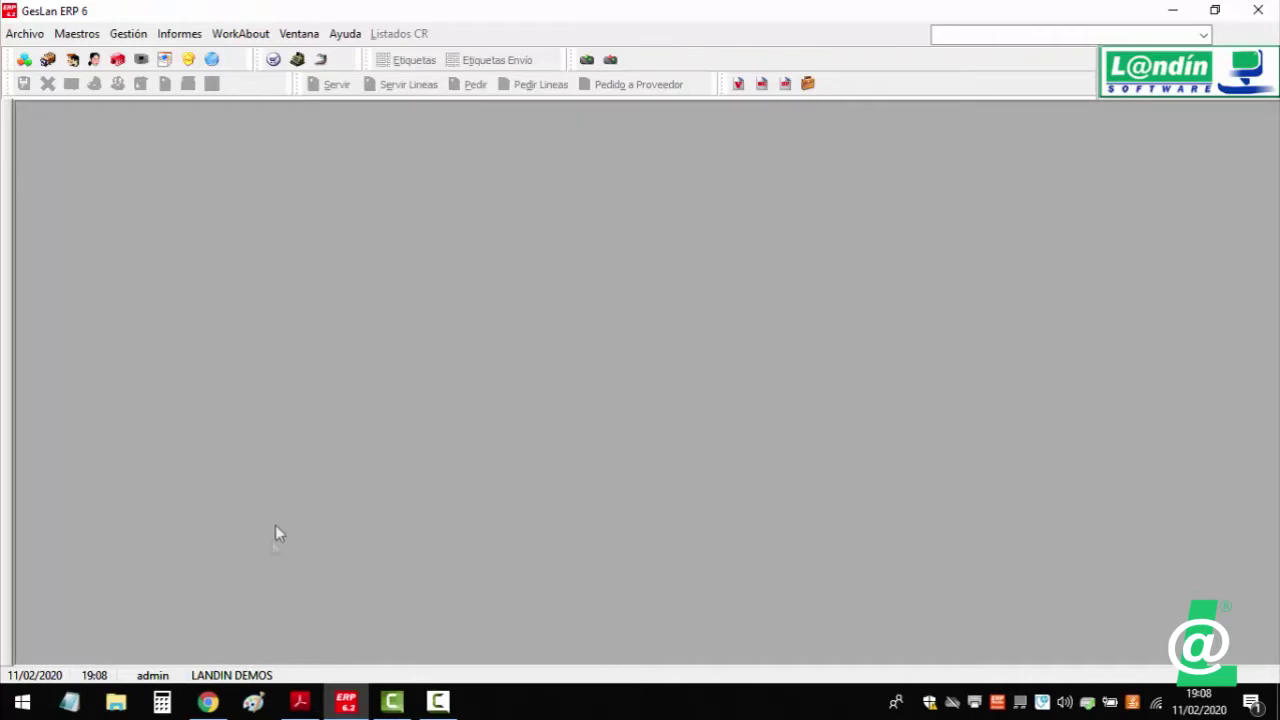
- Show the seminar PDF at its (II) GESTIÓN/DOCUMENTOS section in Acrobat Reader
{"action": "left_click", "coordinate": [299, 701]}
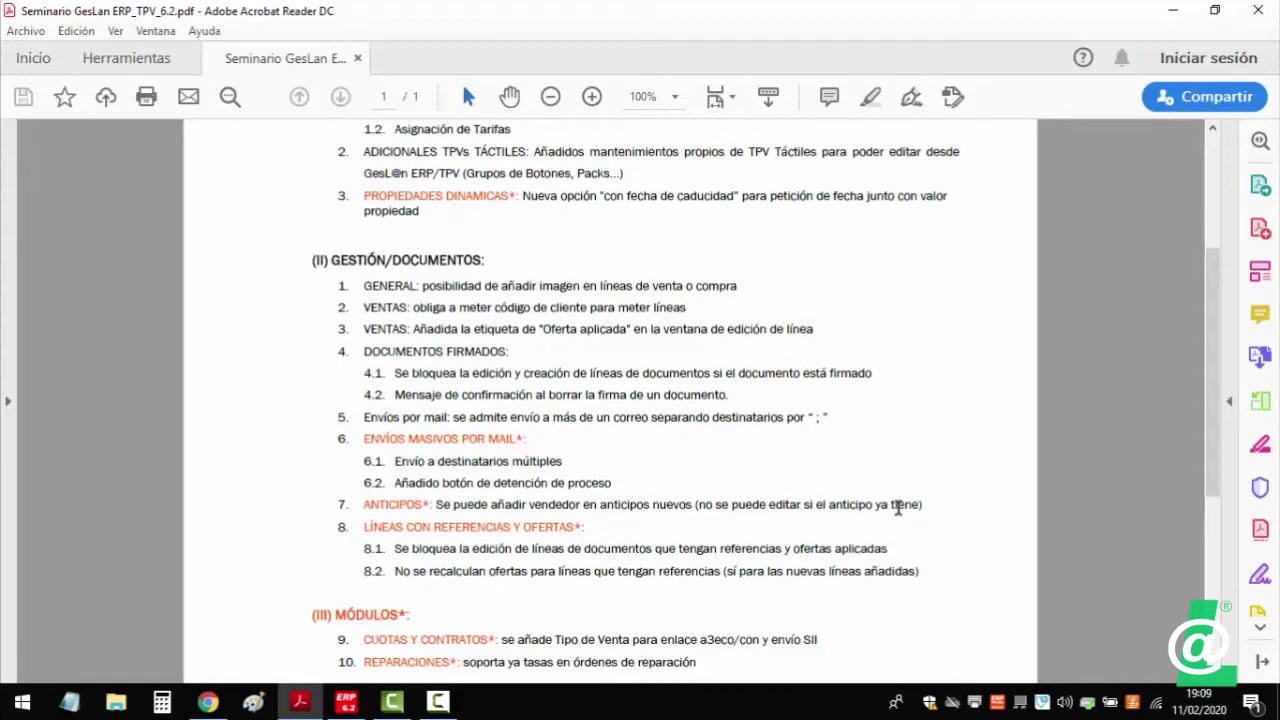
- Switch to GesLan and open the Gestión > Ventas menu
{"action": "left_click", "coordinate": [346, 704]}
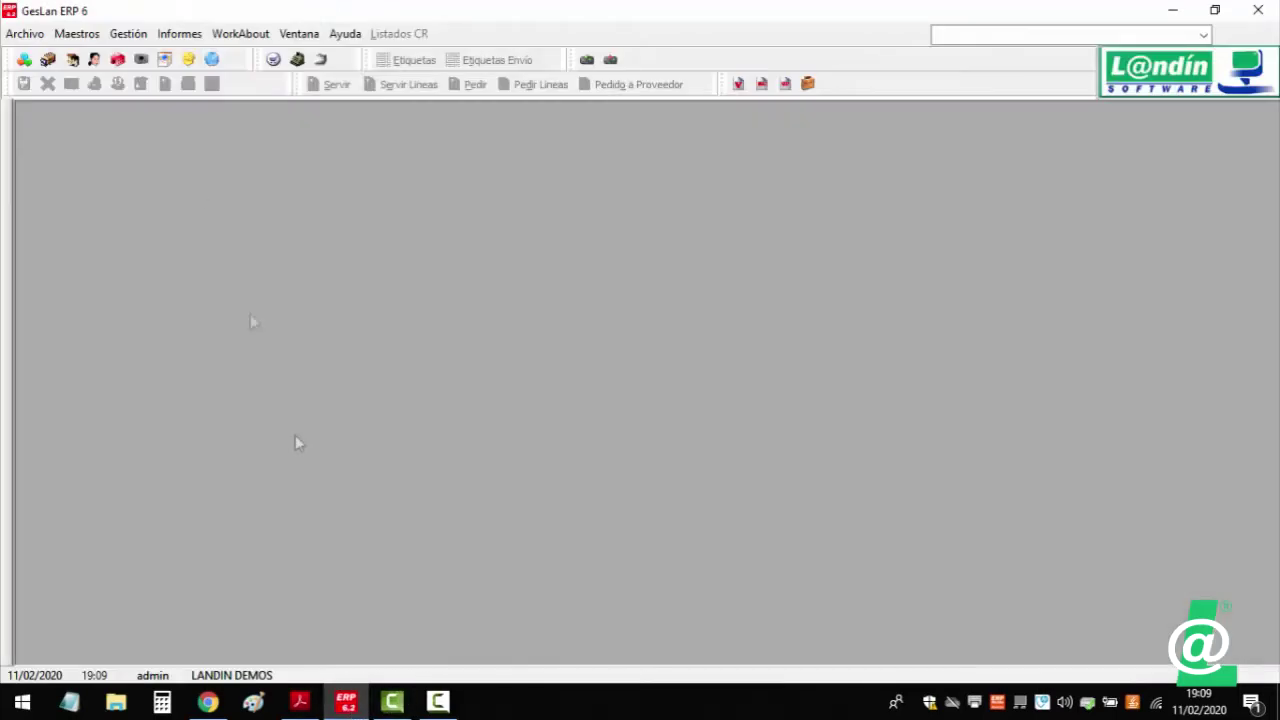
{"action": "left_click", "coordinate": [118, 38]}
{"action": "mouse_move", "coordinate": [141, 58]}
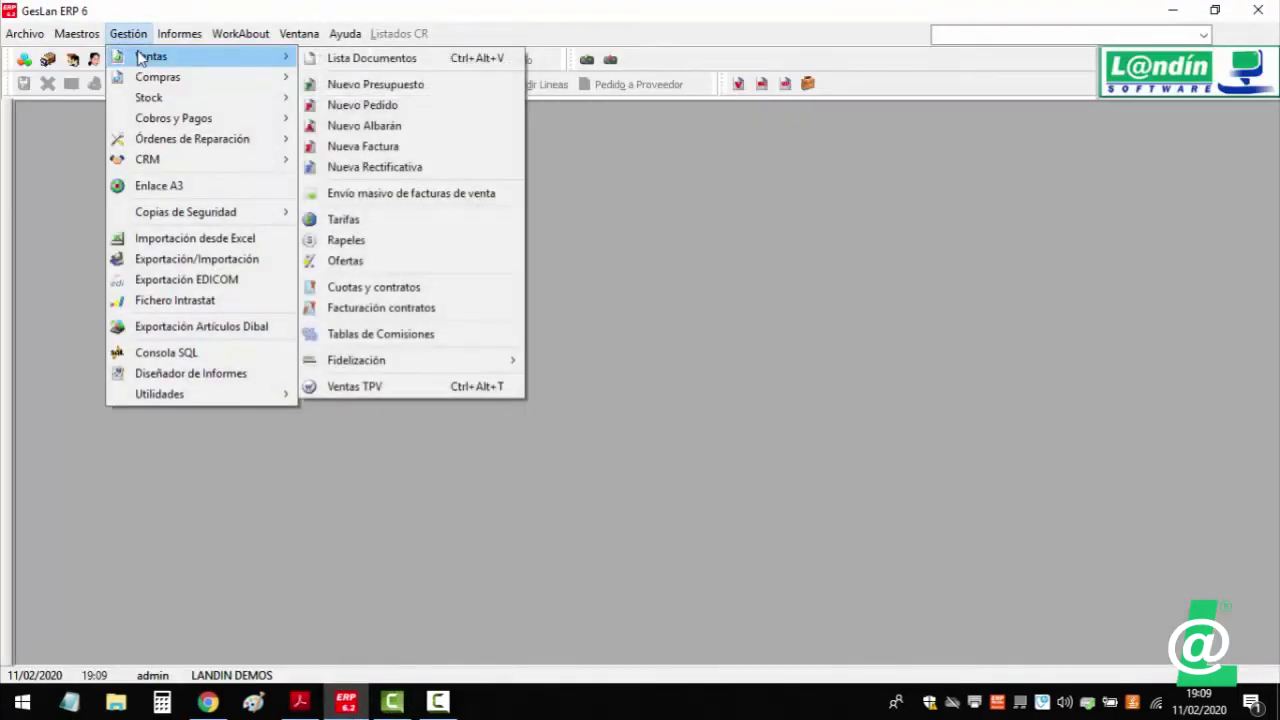
- Select 'el anticipo ya tiene' in the PDF's item 7, then reopen GesLan's sales options
{"action": "left_click", "coordinate": [299, 704]}
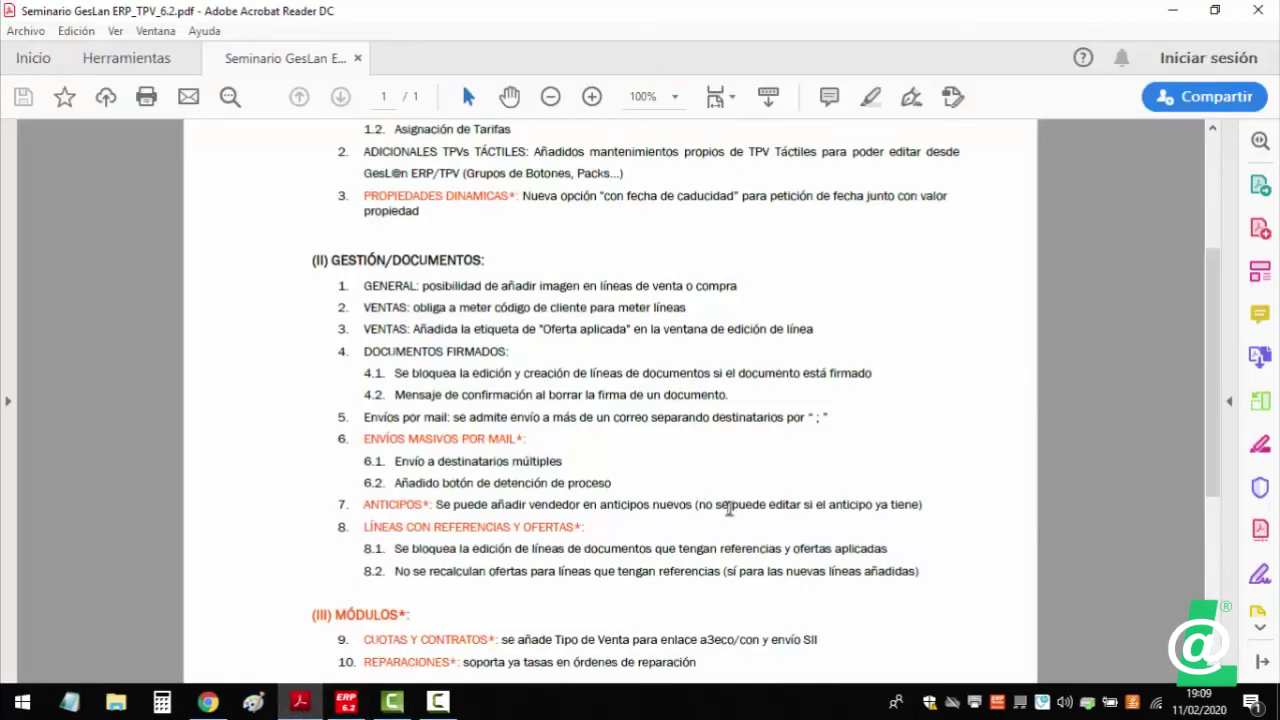
{"action": "left_click_drag", "start_coordinate": [815, 505], "coordinate": [908, 506]}
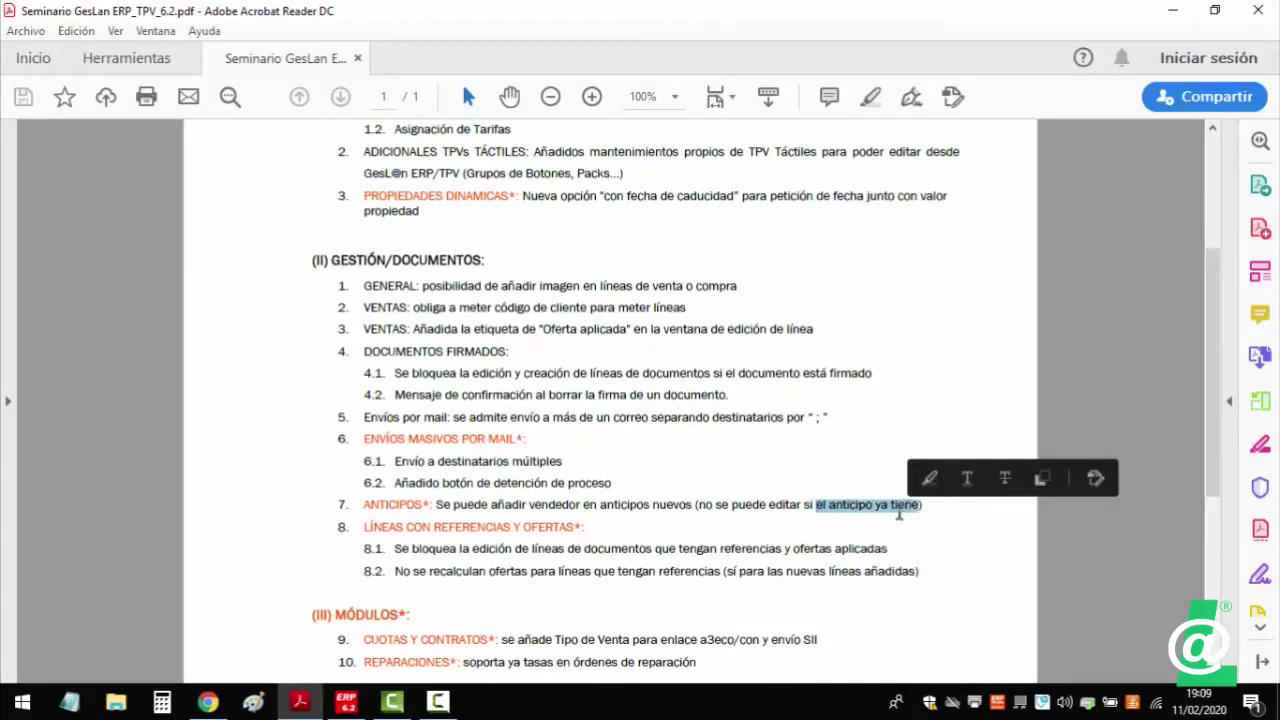
{"action": "left_click", "coordinate": [346, 701]}
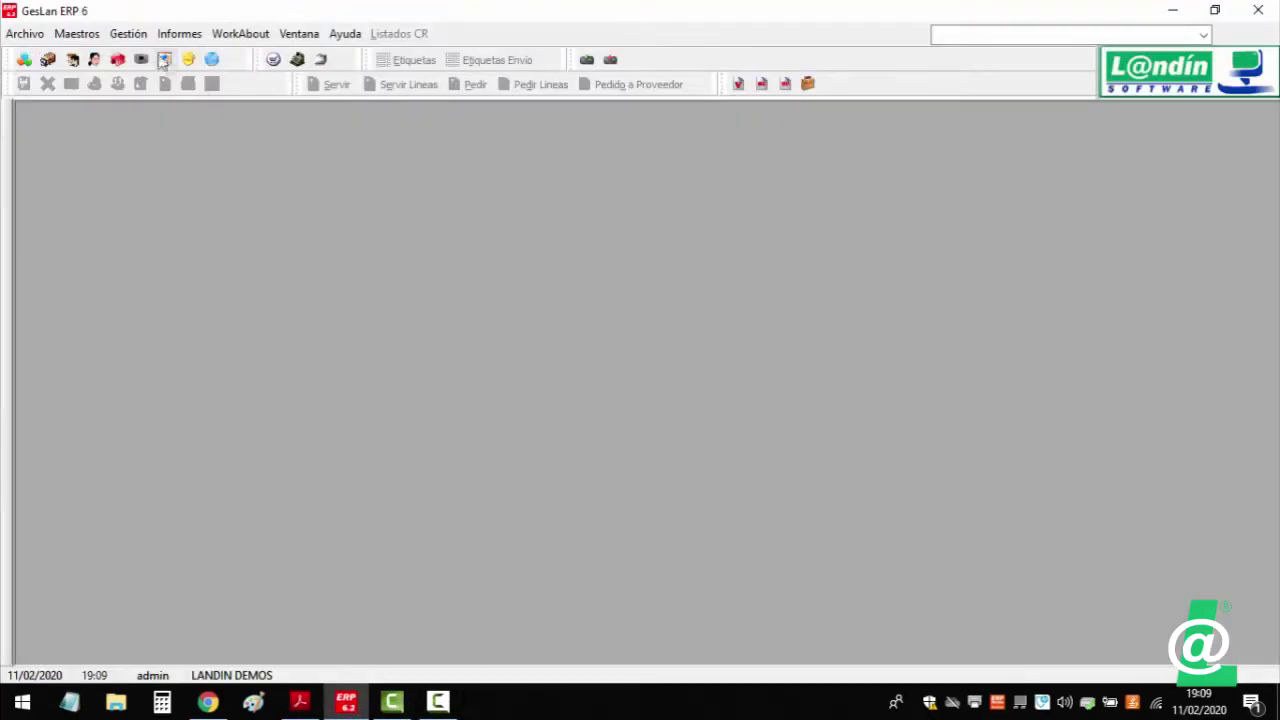
{"action": "left_click", "coordinate": [128, 33]}
- From Documentos de Salida, open albarán 20/0000003 with its 90,00 € SUBRAYADOR FOSFORITO line
{"action": "mouse_move", "coordinate": [140, 57]}
{"action": "left_click", "coordinate": [326, 58]}
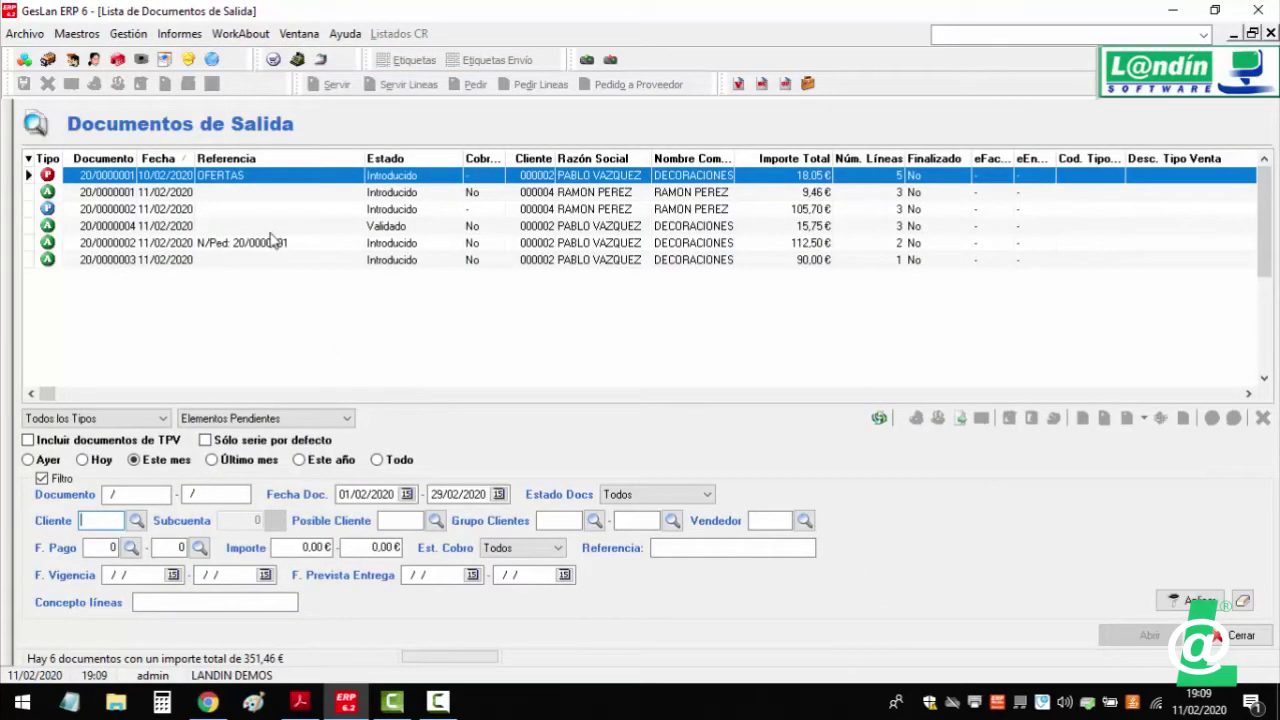
{"action": "left_click", "coordinate": [236, 244]}
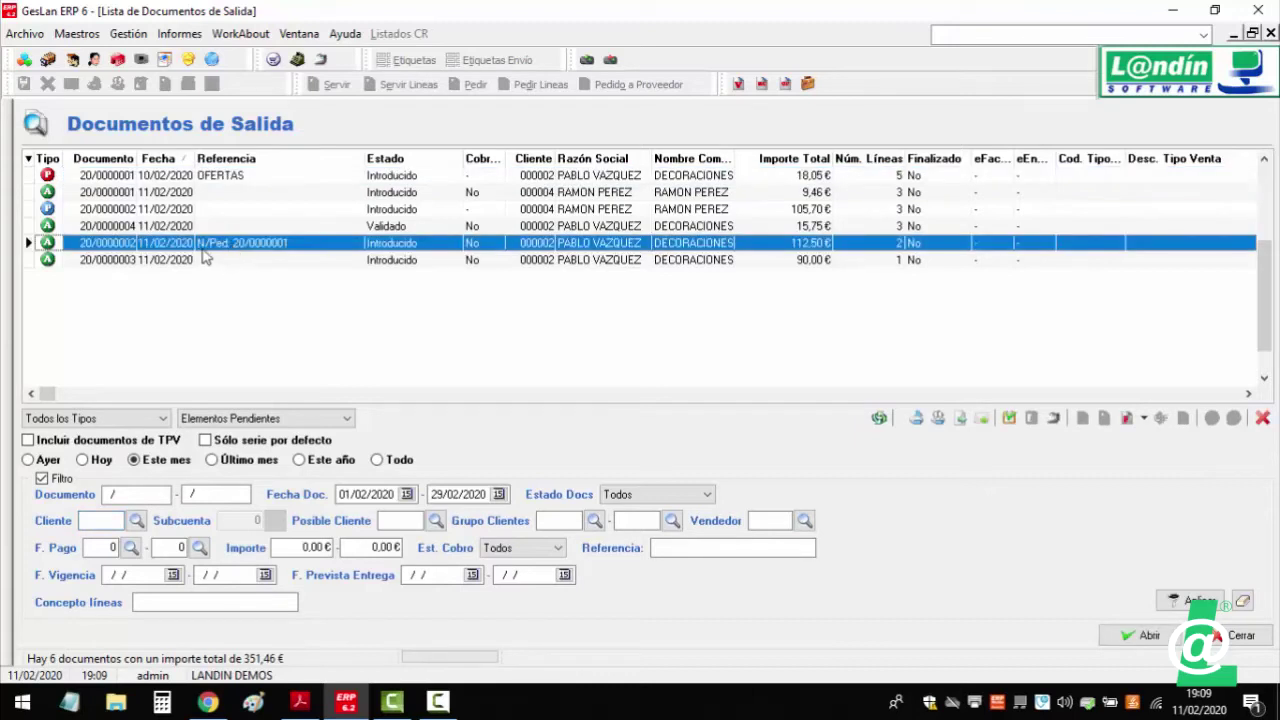
{"action": "left_click", "coordinate": [220, 260]}
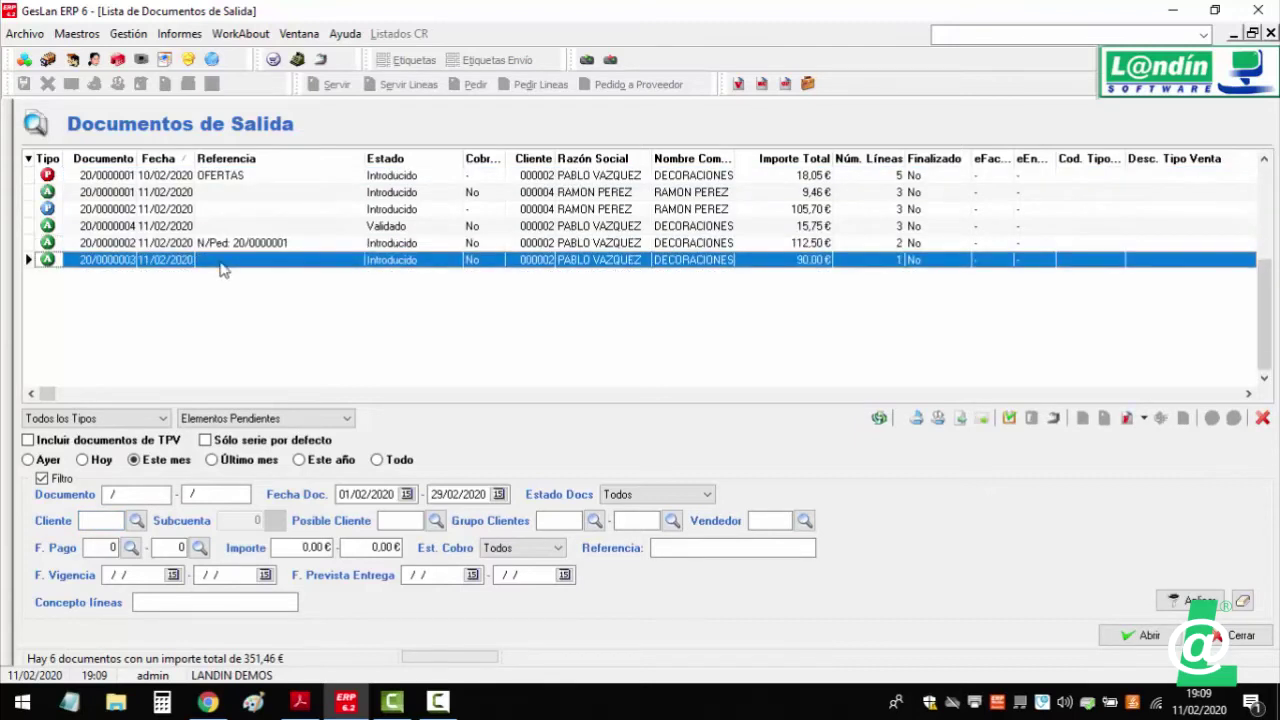
{"action": "double_click", "coordinate": [221, 262]}
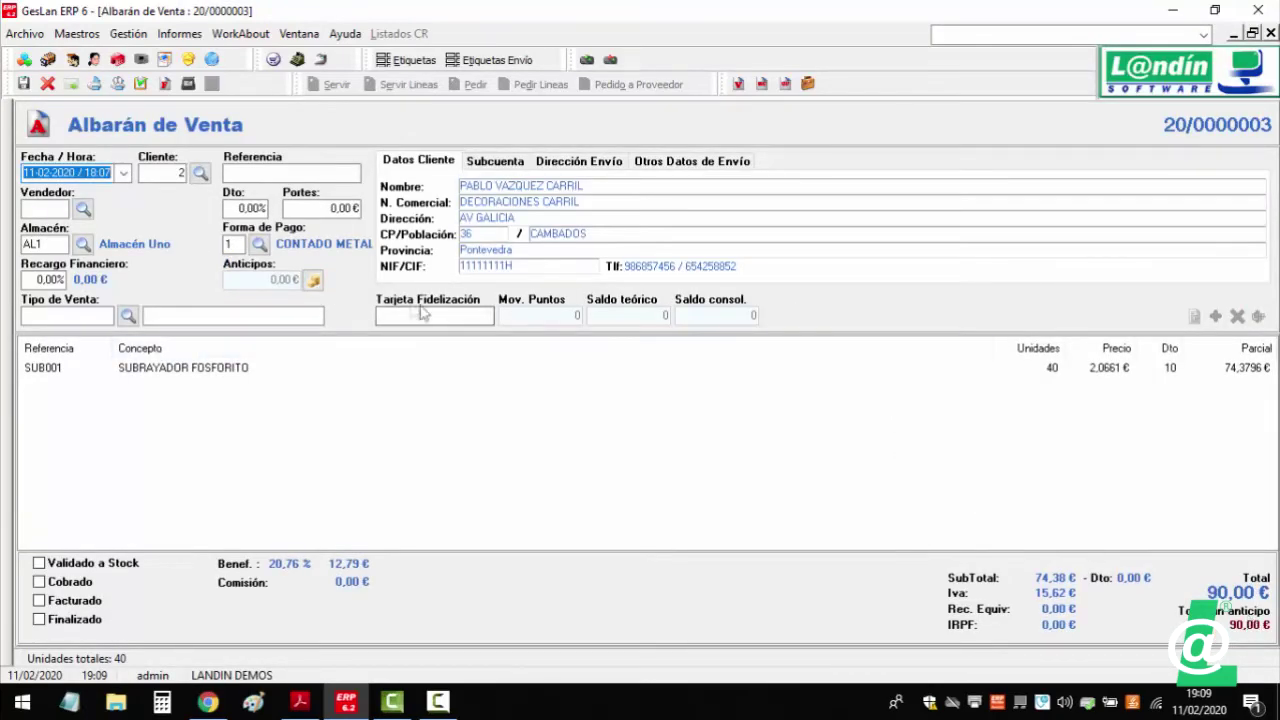
- Start a new advance on albarán 20/0000003 with payment concept 4
{"action": "left_click", "coordinate": [313, 281]}
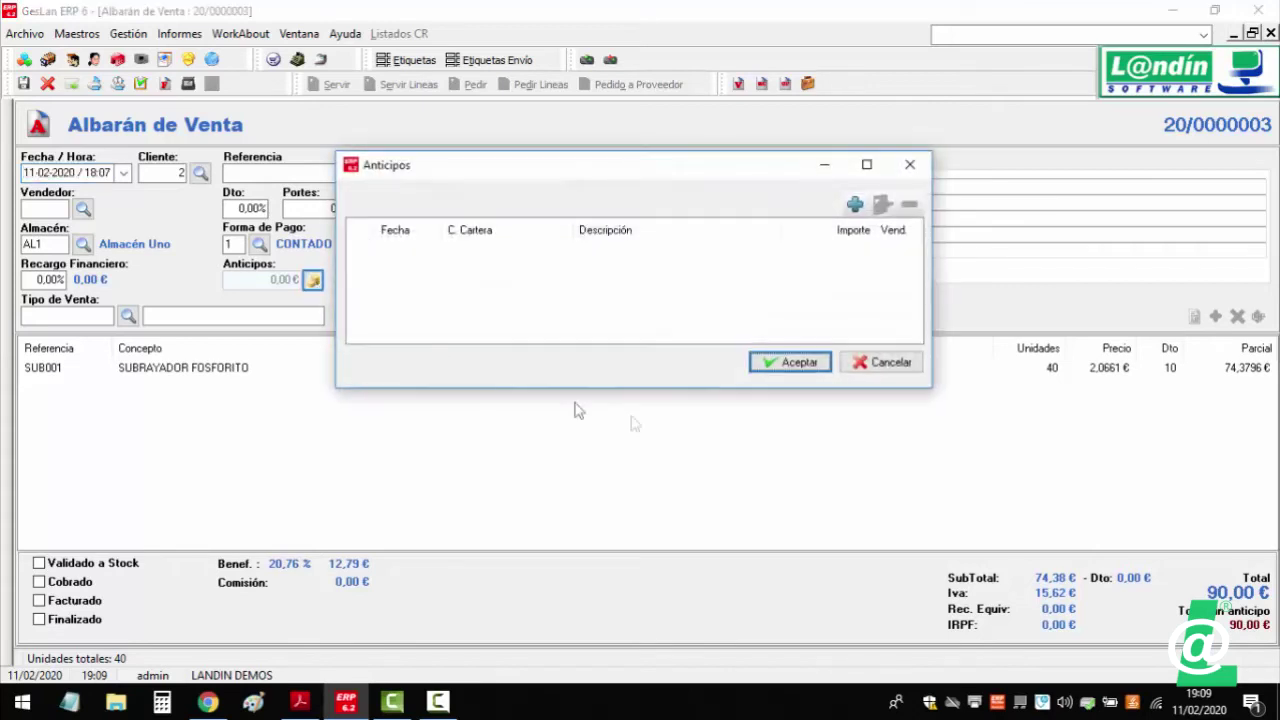
{"action": "left_click", "coordinate": [855, 205]}
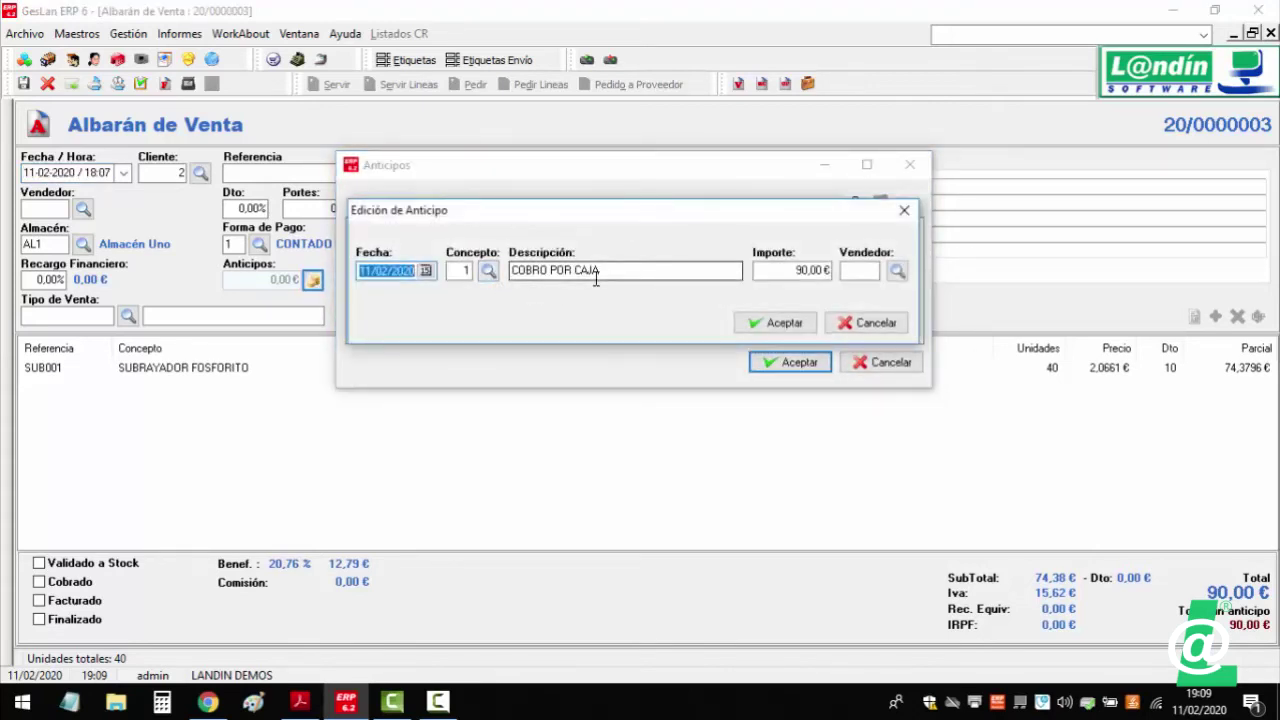
{"action": "left_click", "coordinate": [488, 271]}
{"action": "left_click", "coordinate": [656, 366]}
{"action": "double_click", "coordinate": [655, 367]}
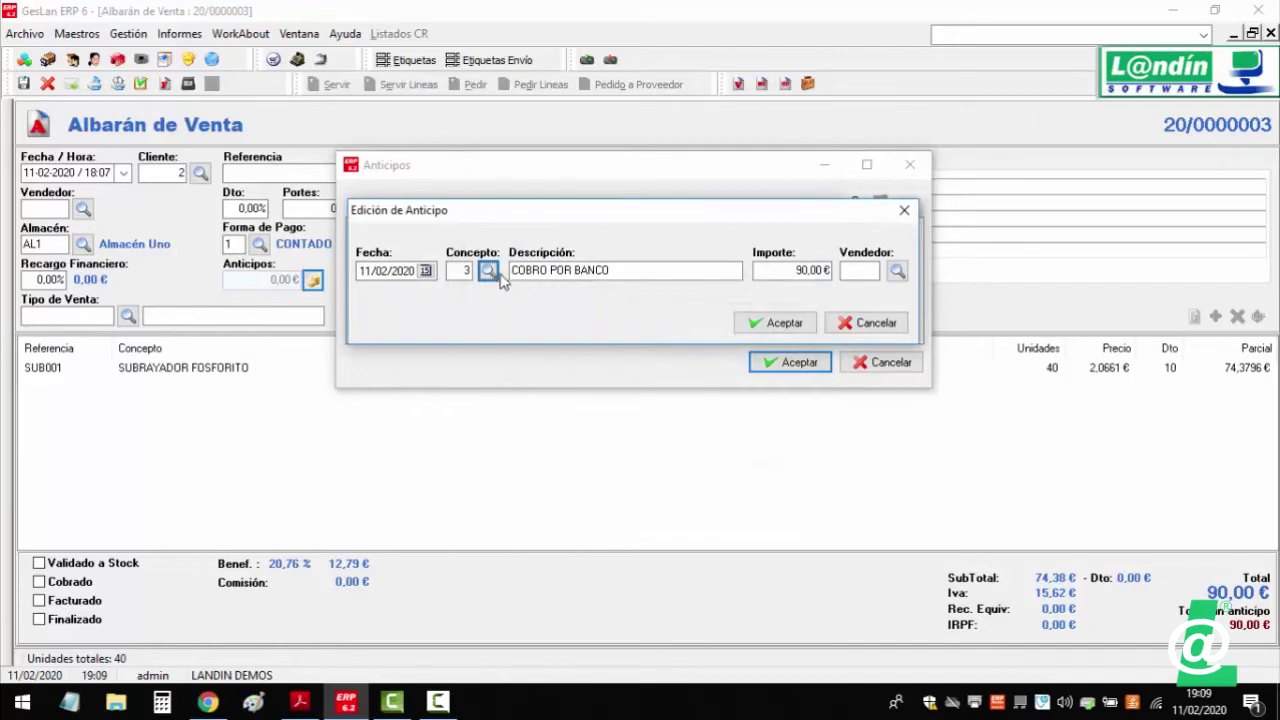
{"action": "left_click", "coordinate": [488, 270]}
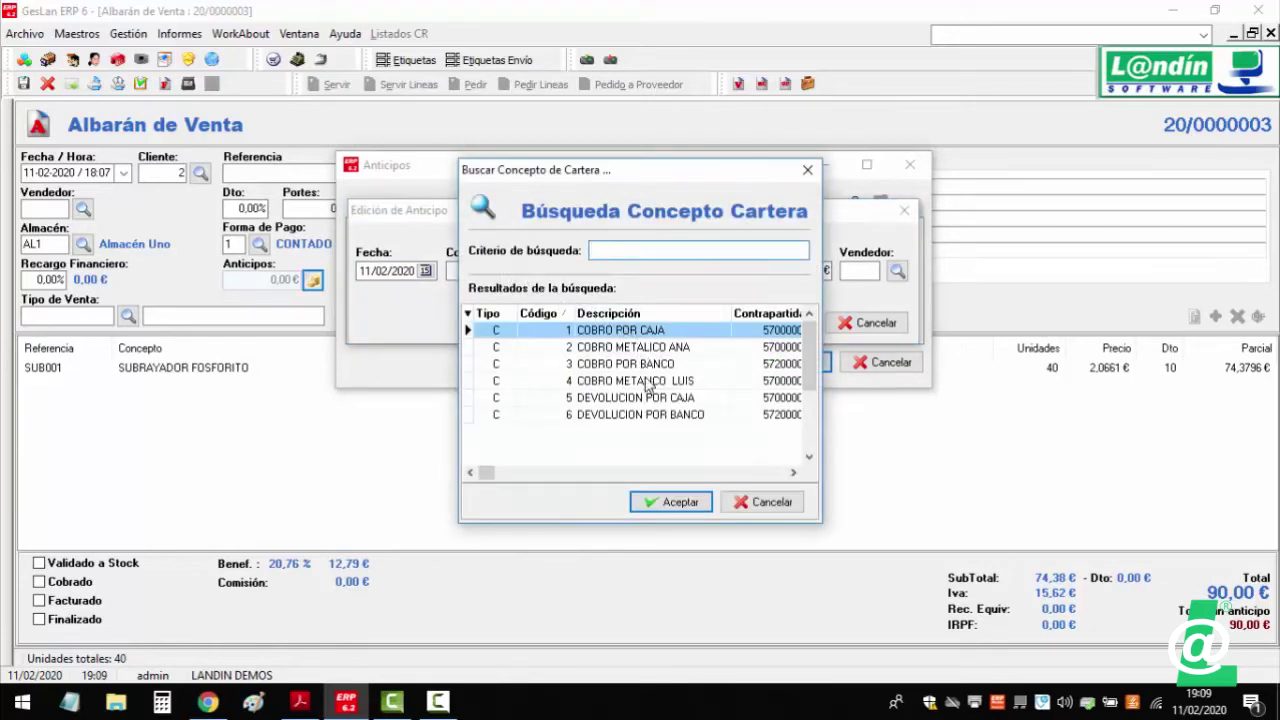
{"action": "double_click", "coordinate": [644, 380]}
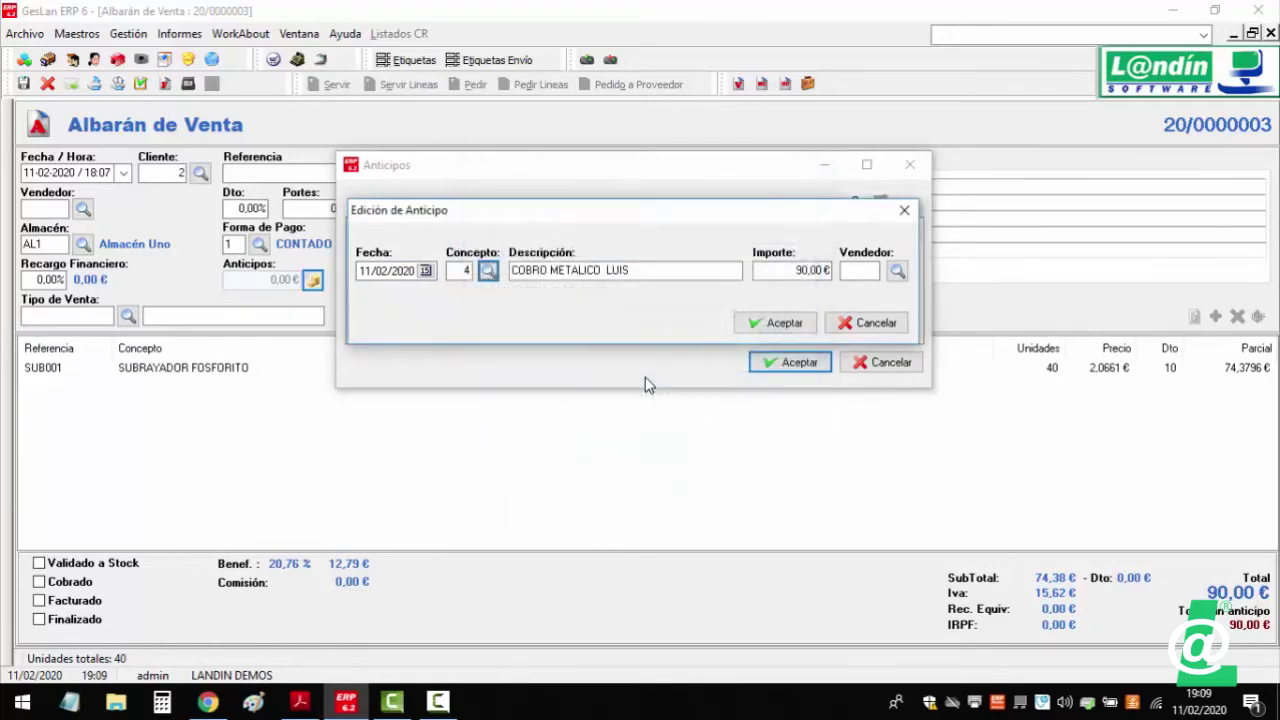
- Assign vendor E002 to the 90,00 € advance, accept it and validate the albarán
{"action": "left_click", "coordinate": [896, 274]}
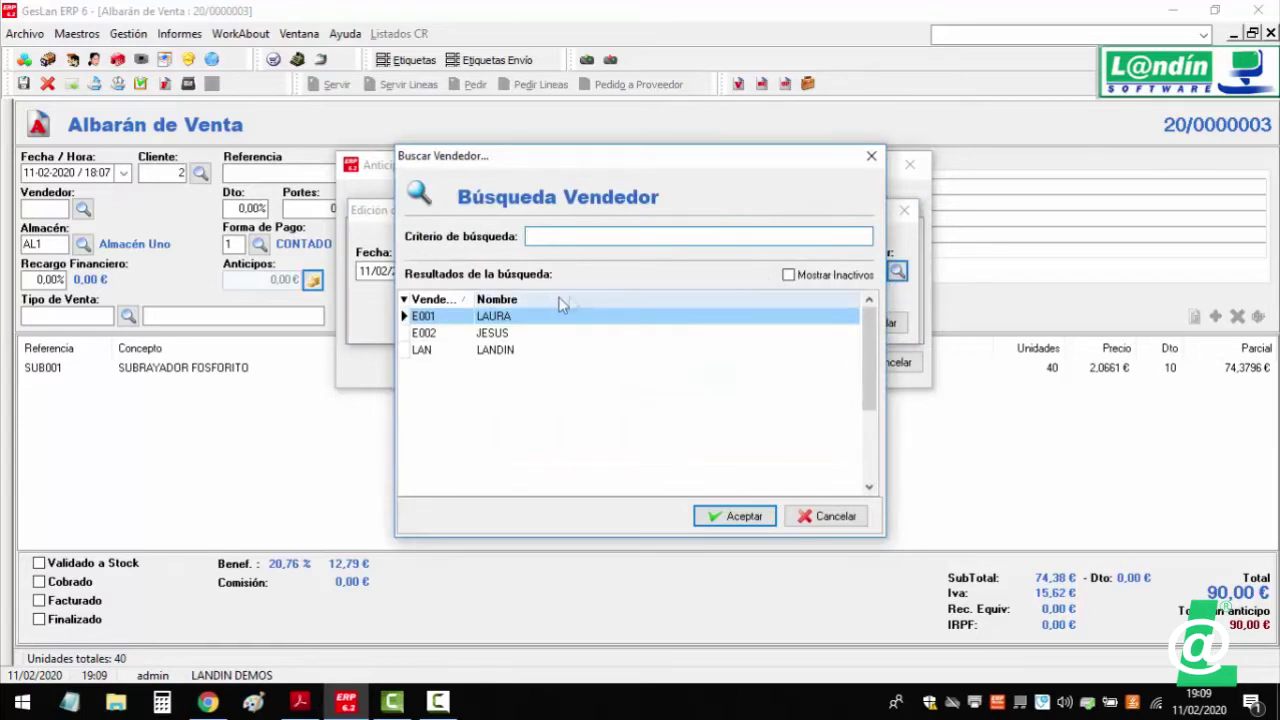
{"action": "double_click", "coordinate": [500, 333]}
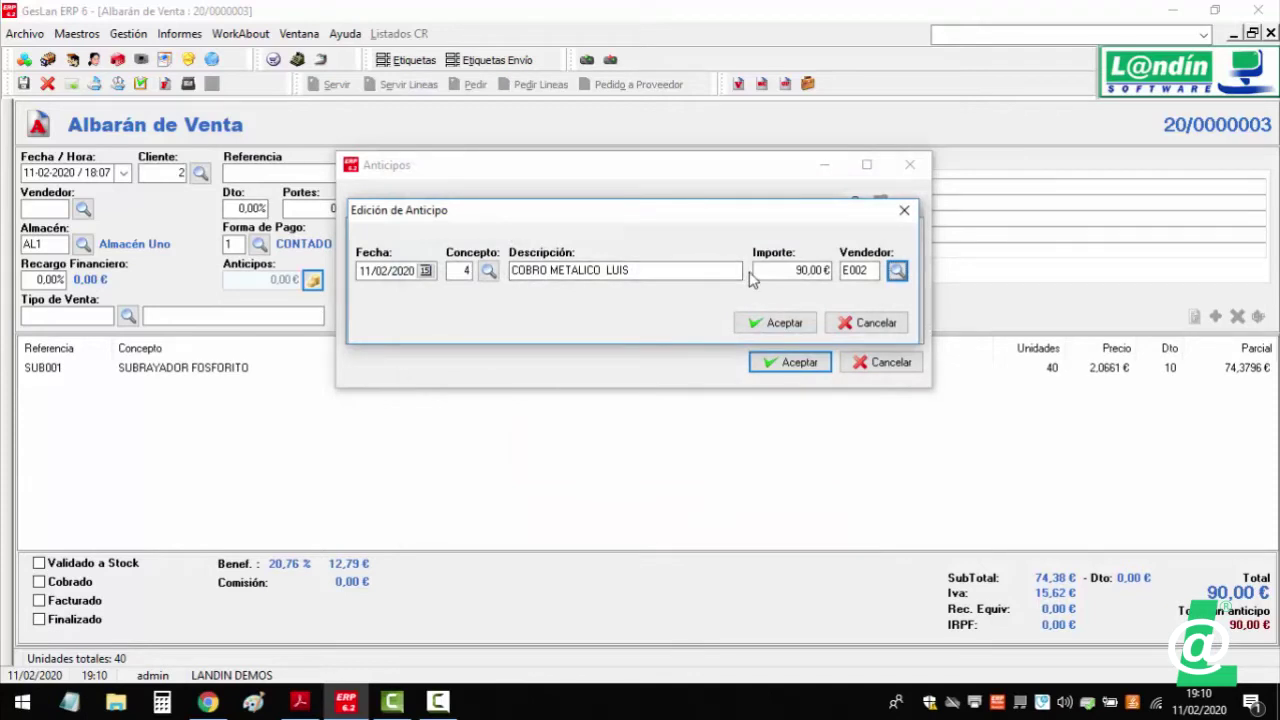
{"action": "left_click", "coordinate": [776, 324]}
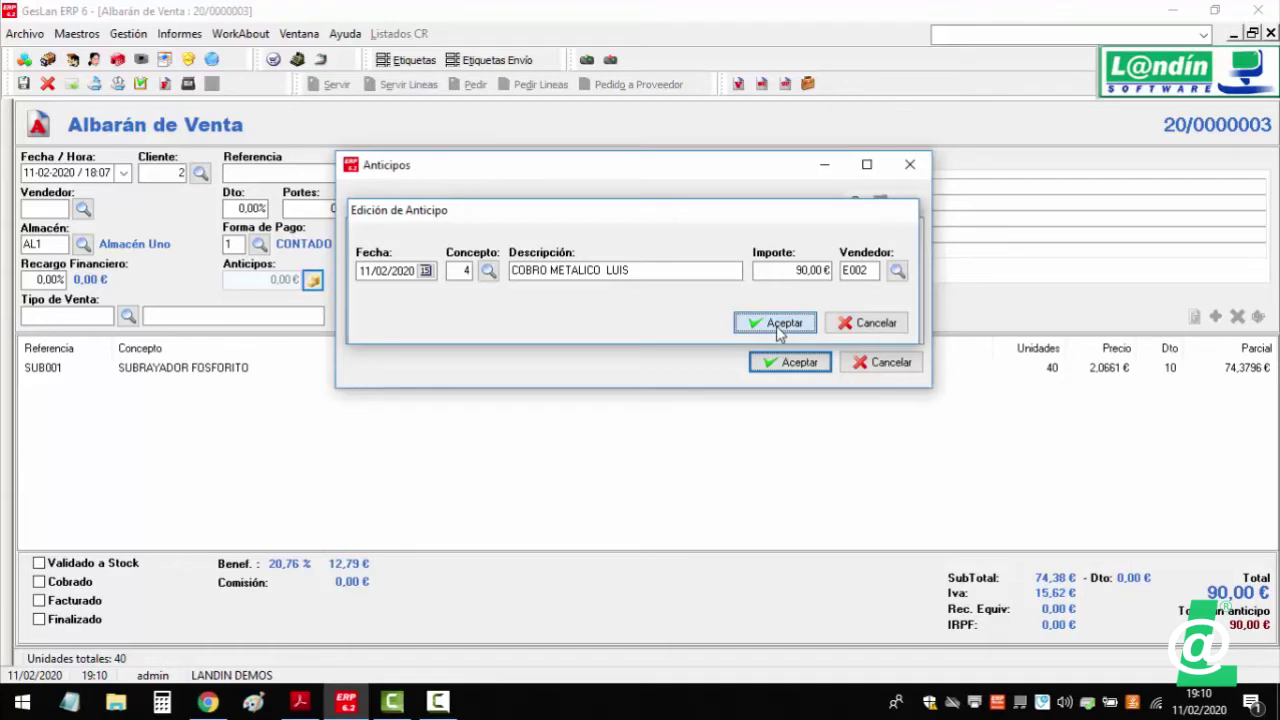
{"action": "left_click", "coordinate": [777, 326]}
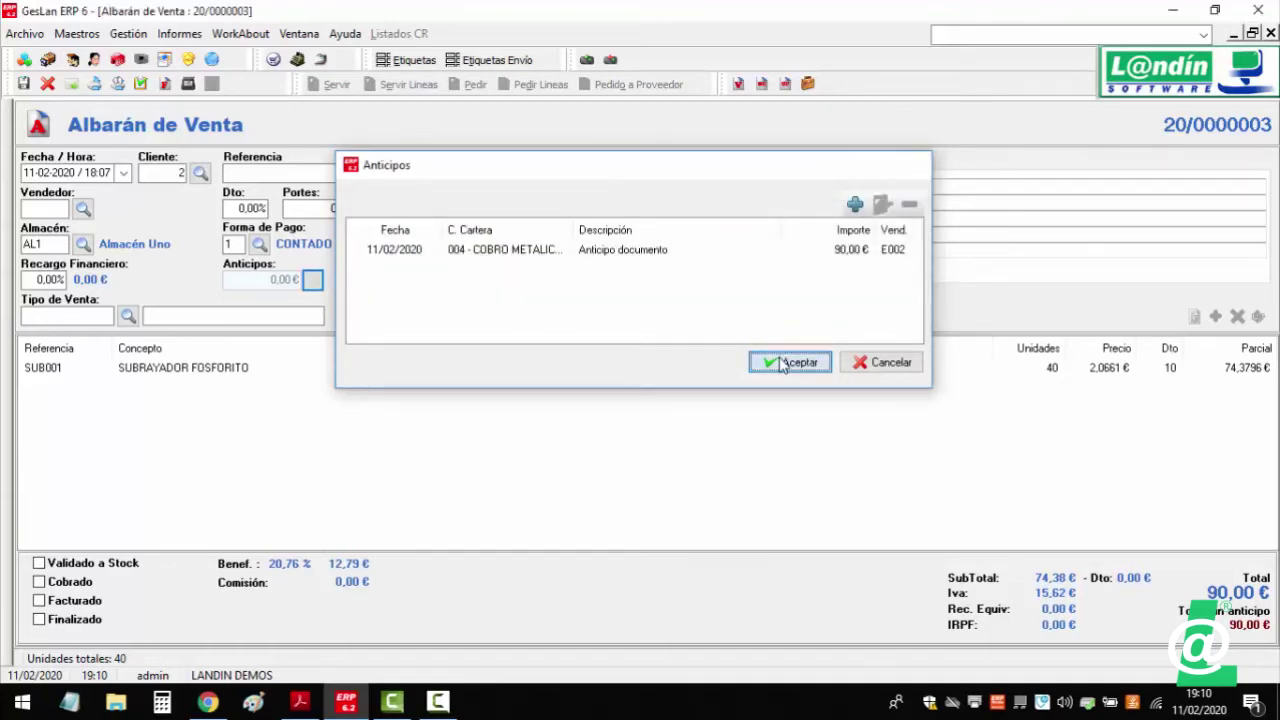
{"action": "left_click", "coordinate": [783, 363]}
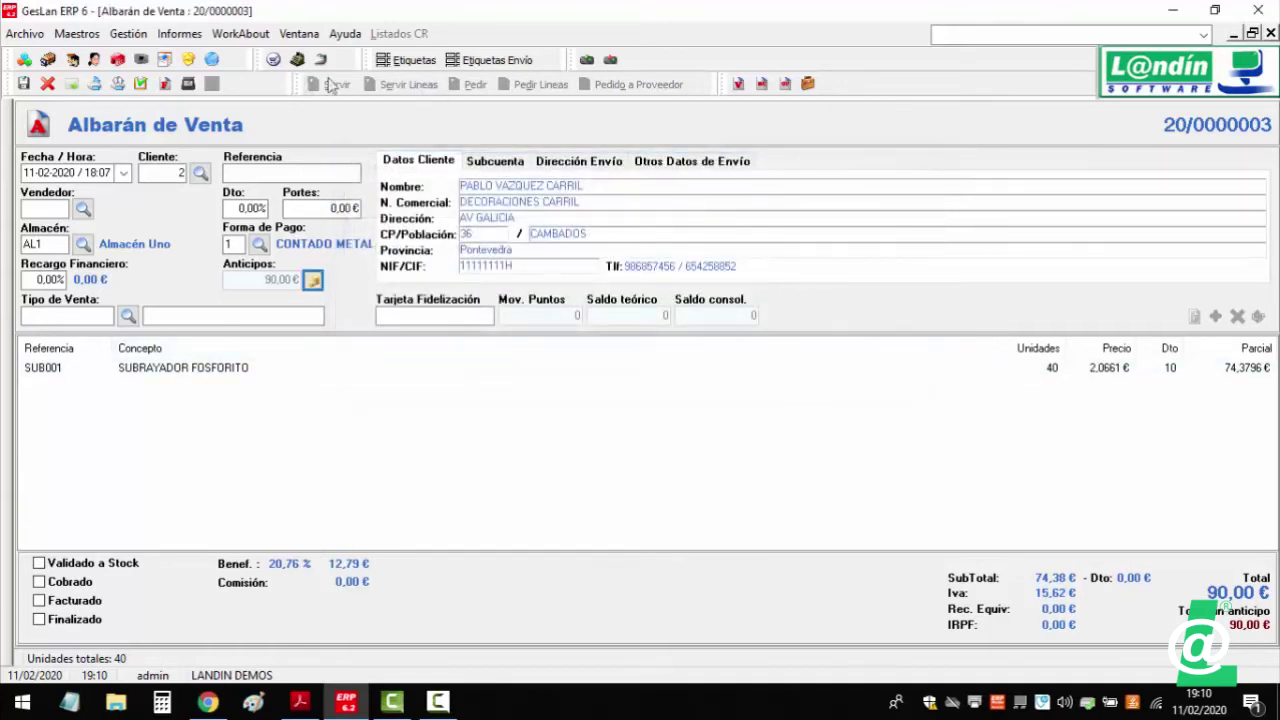
{"action": "left_click", "coordinate": [141, 84]}
- Close the albarán and open customer order 20/0000002
{"action": "left_click", "coordinate": [1270, 33]}
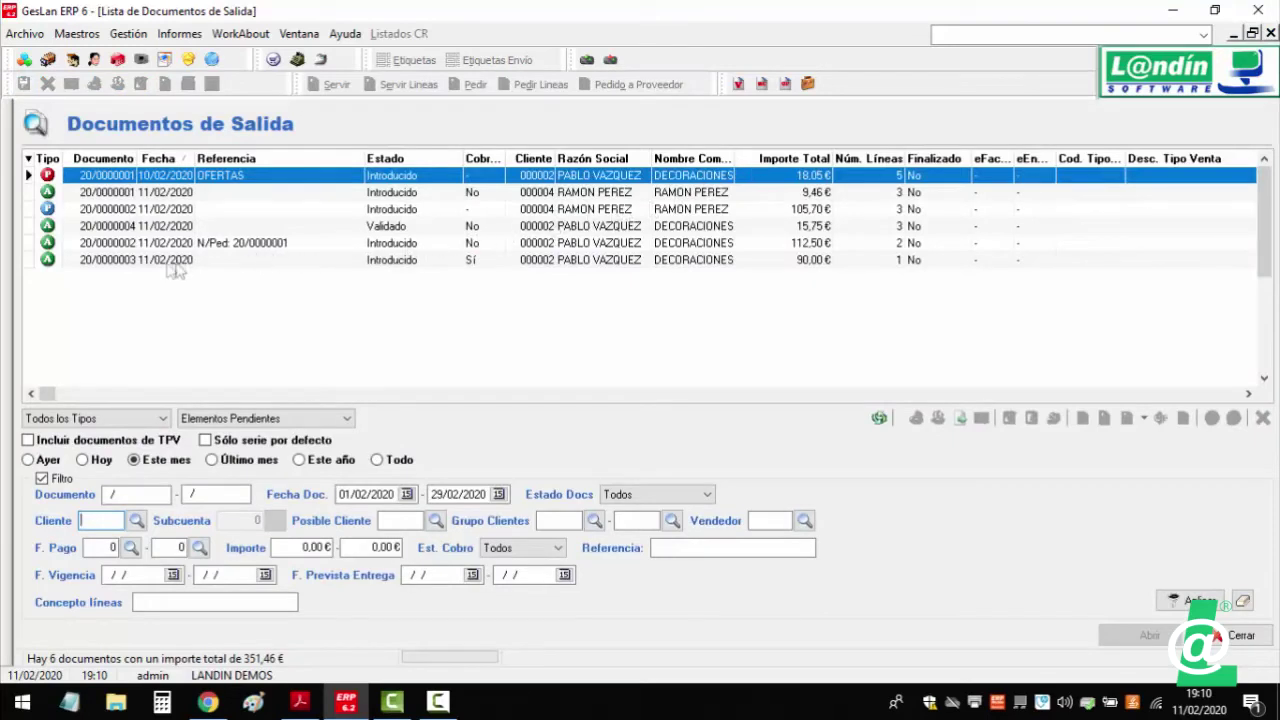
{"action": "left_click", "coordinate": [143, 212]}
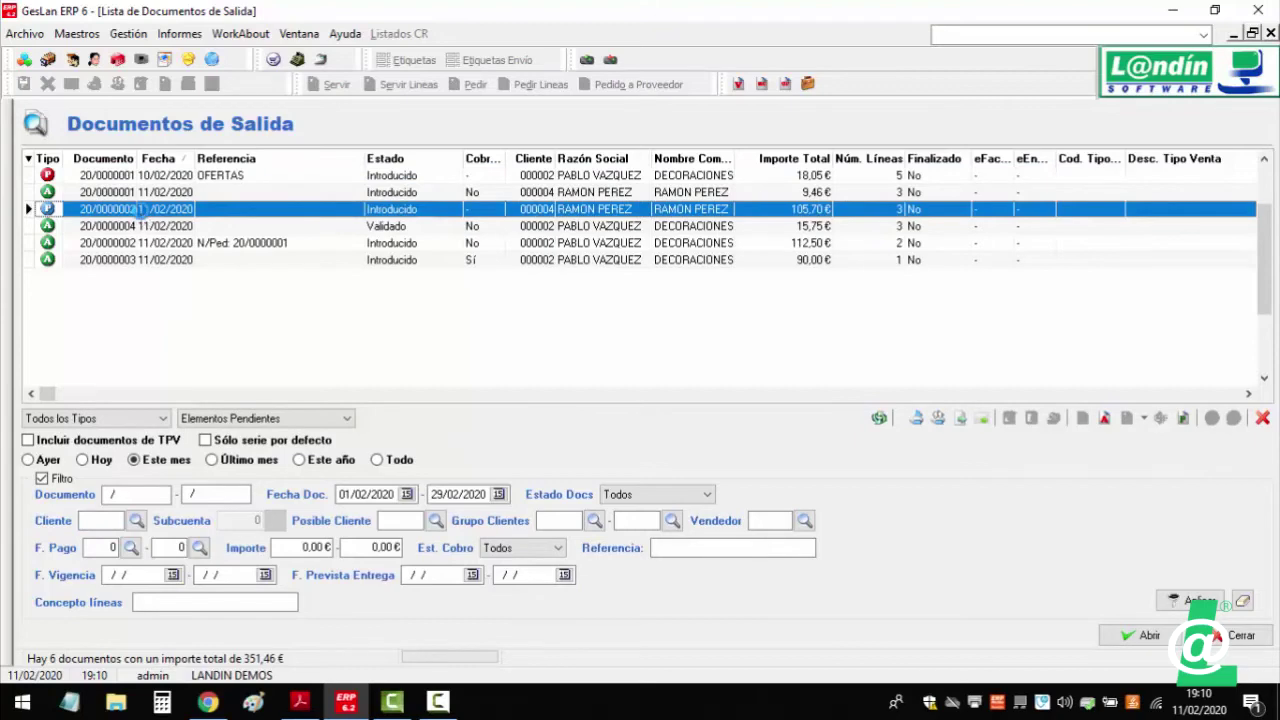
{"action": "double_click", "coordinate": [143, 212]}
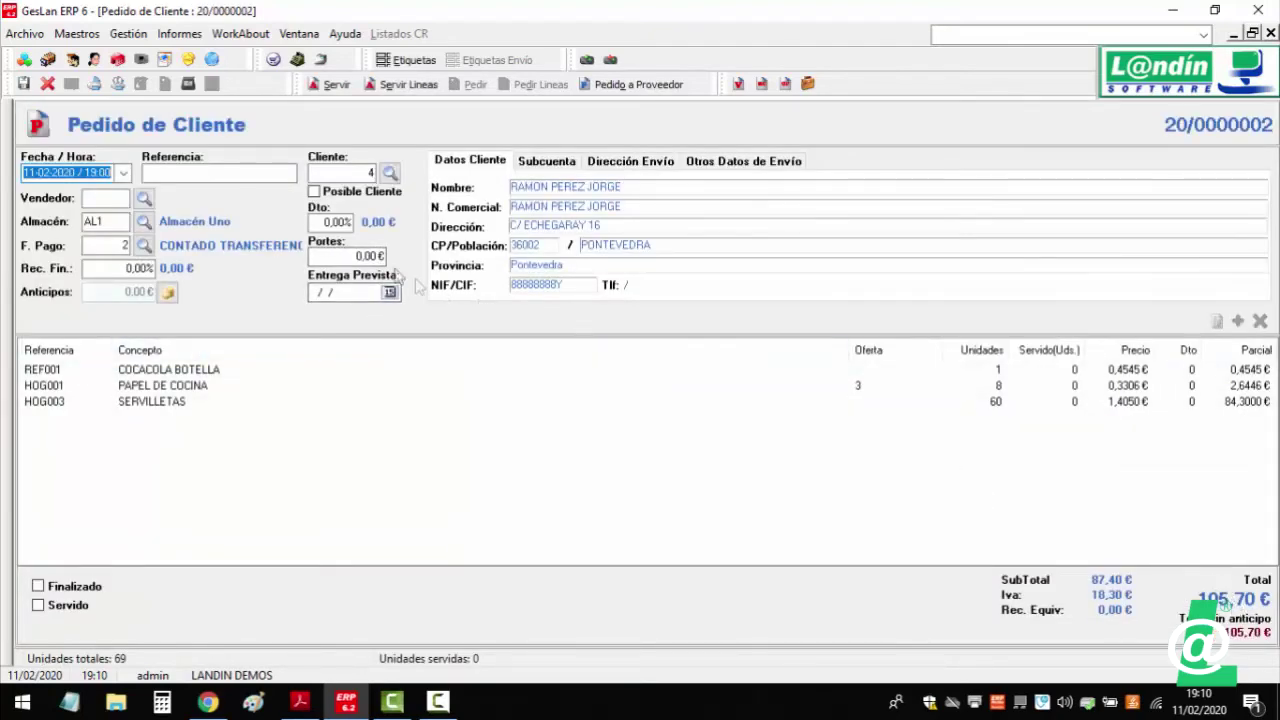
- Add a 60,70 € advance for vendor E001 to the order and save it
{"action": "left_click", "coordinate": [168, 293]}
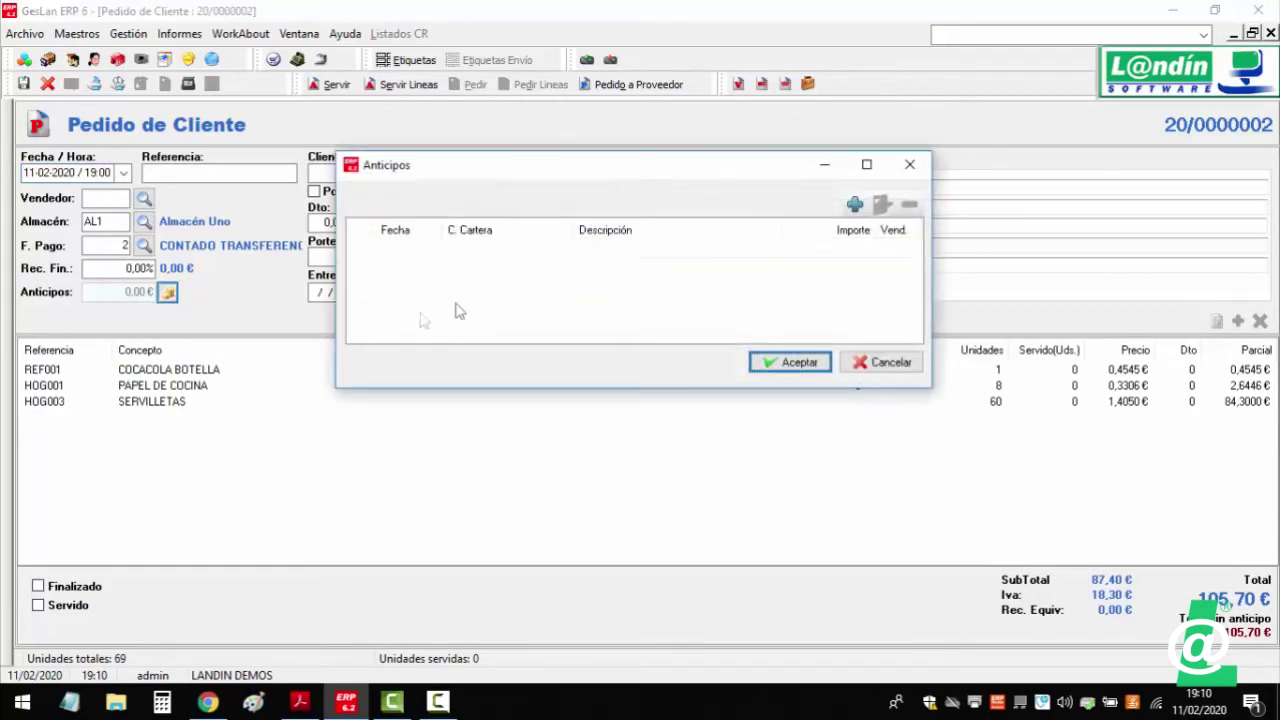
{"action": "left_click", "coordinate": [857, 203]}
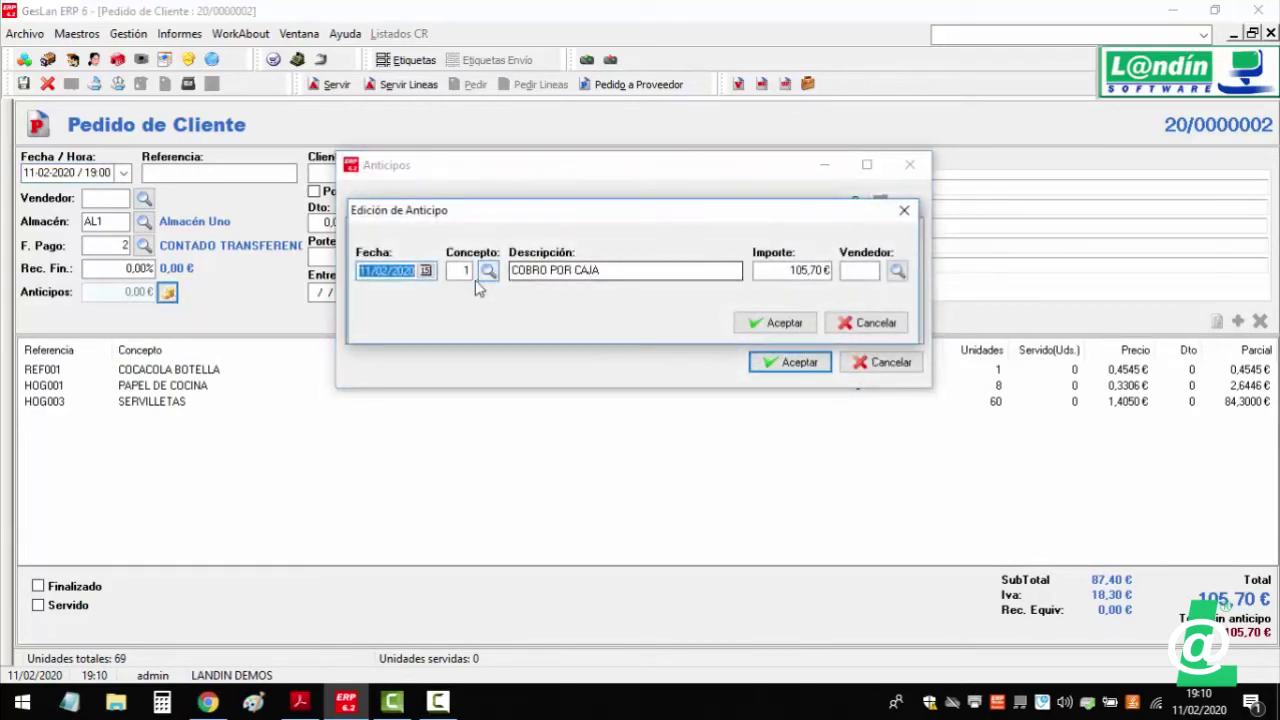
{"action": "left_click", "coordinate": [897, 272]}
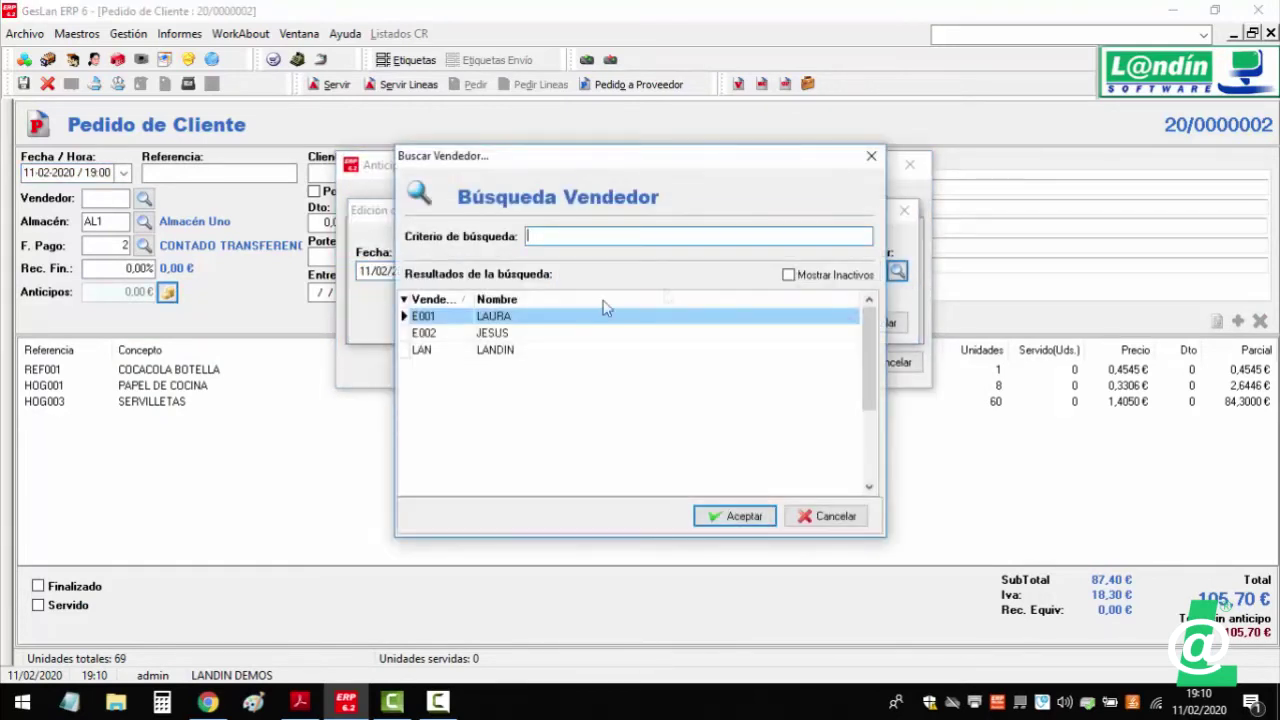
{"action": "left_click", "coordinate": [499, 323]}
{"action": "double_click", "coordinate": [499, 323]}
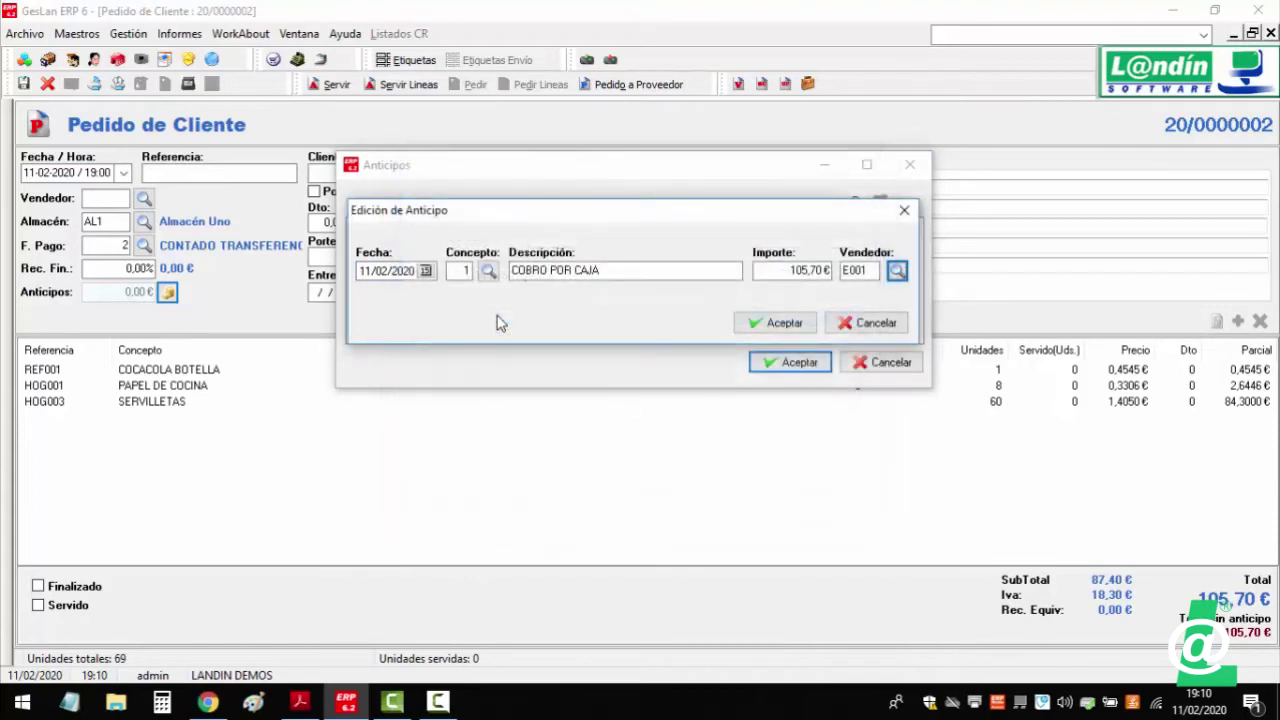
{"action": "left_click", "coordinate": [806, 271]}
{"action": "left_click_drag", "start_coordinate": [788, 271], "coordinate": [805, 270]}
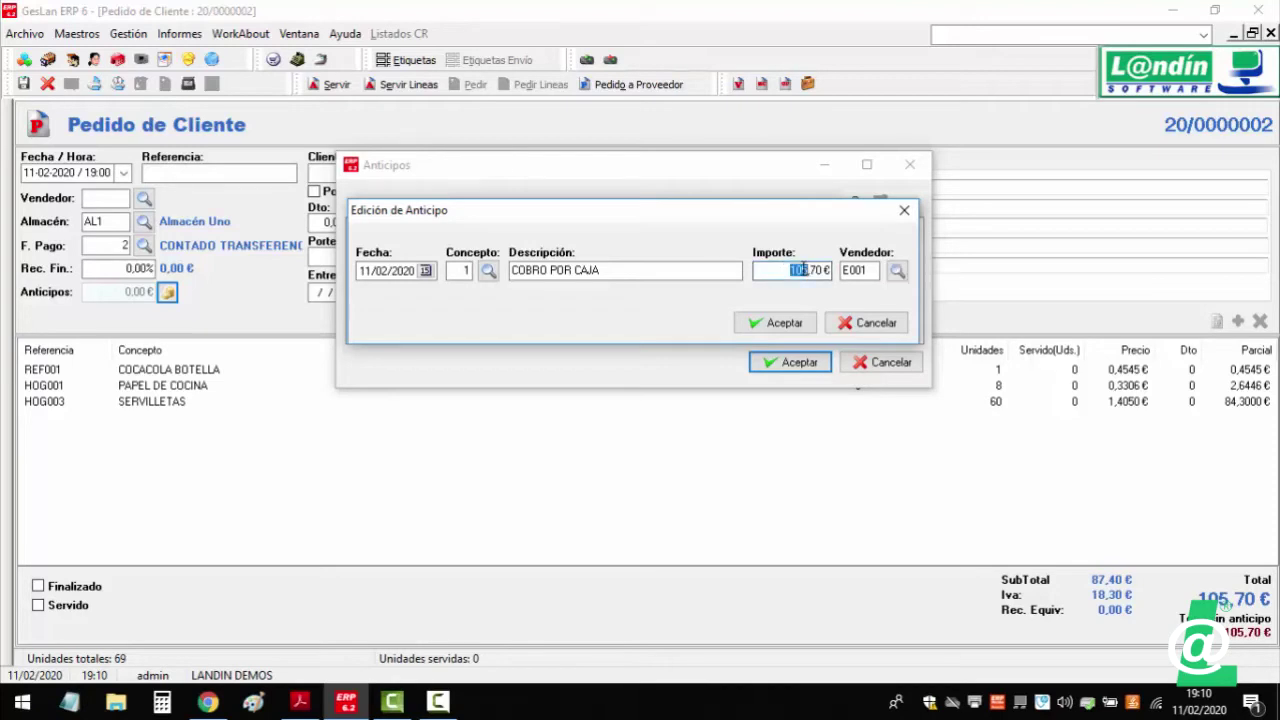
{"action": "left_click", "coordinate": [803, 320]}
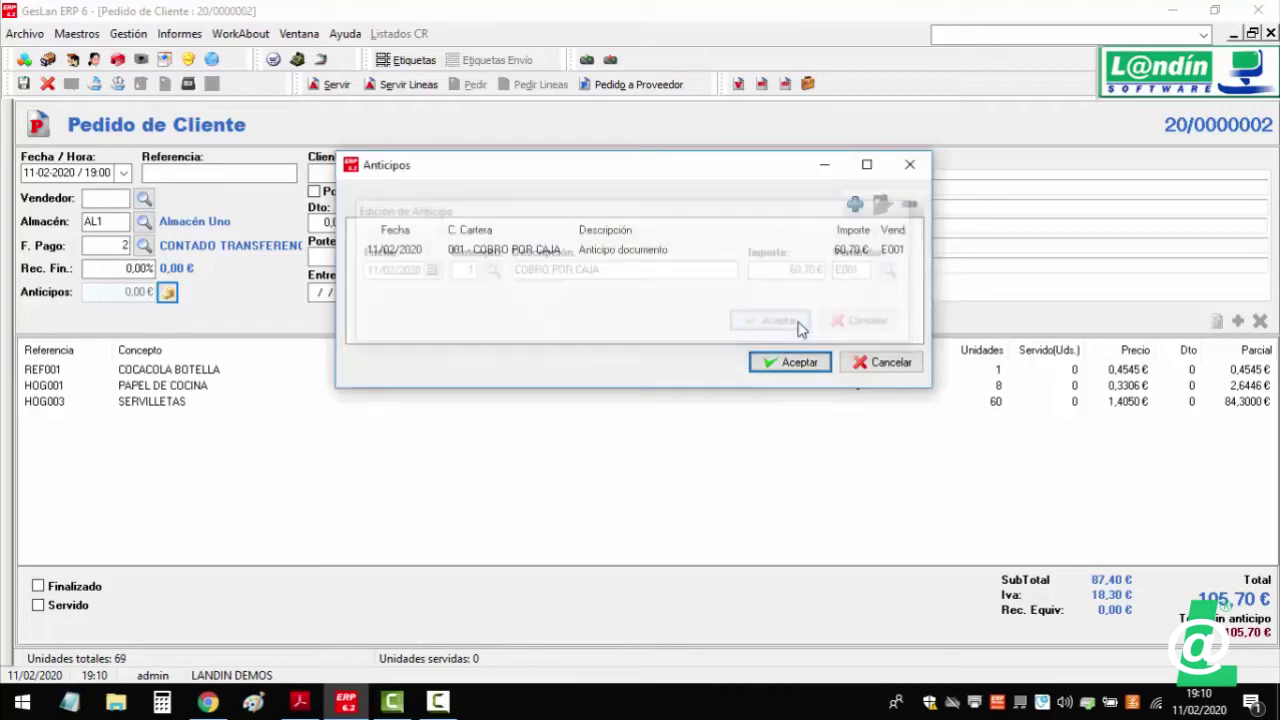
{"action": "left_click", "coordinate": [806, 364]}
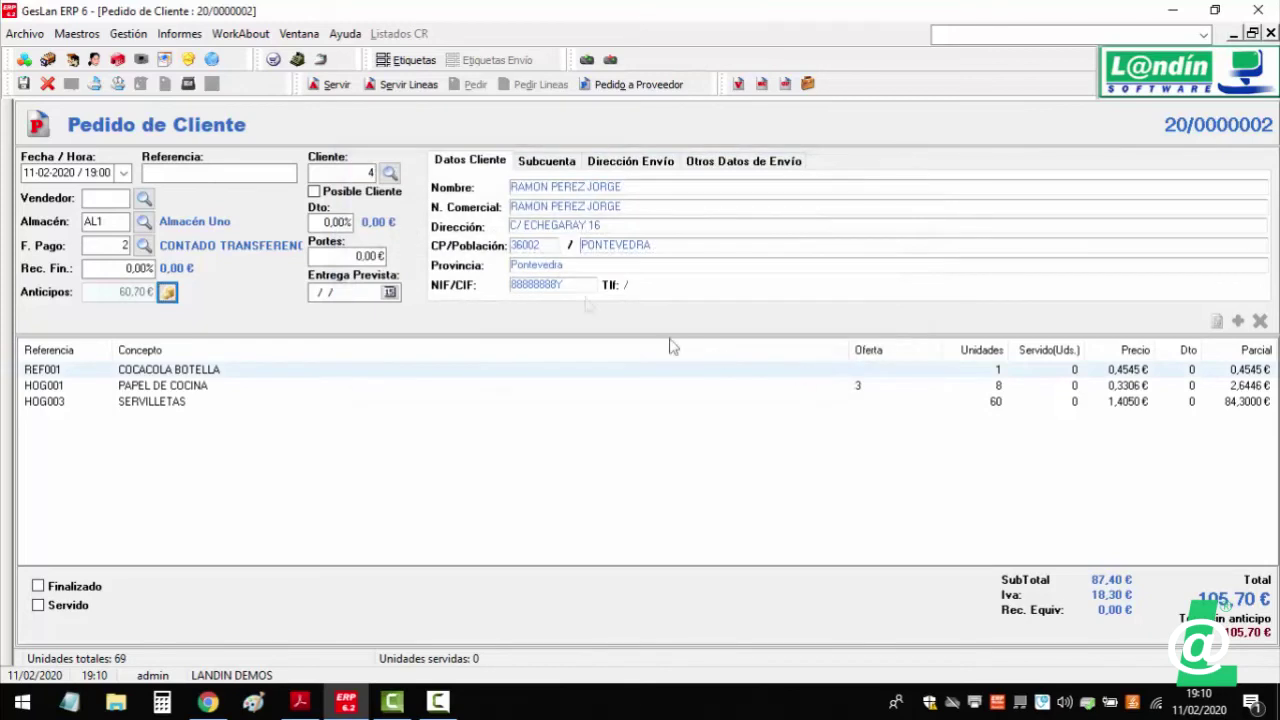
{"action": "left_click", "coordinate": [23, 83]}
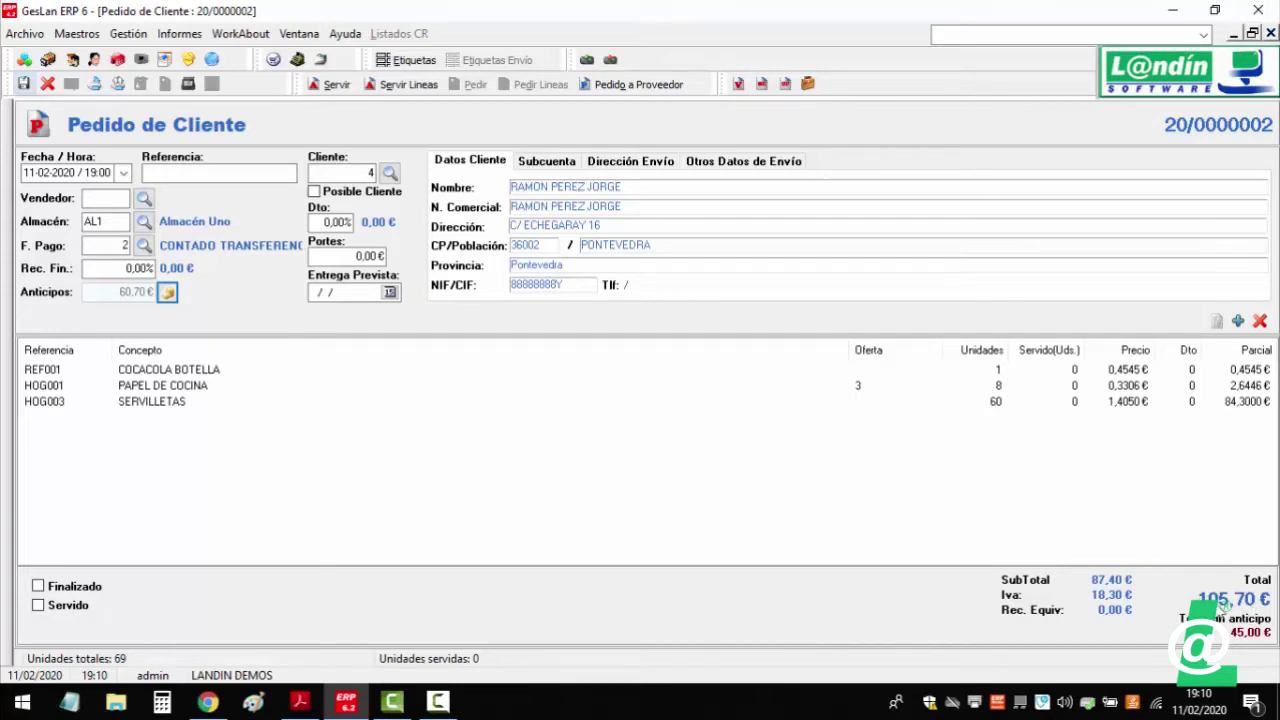
- Enter a further 45,00 € COBRO POR BANCO advance for vendor LAN
{"action": "left_click", "coordinate": [169, 295]}
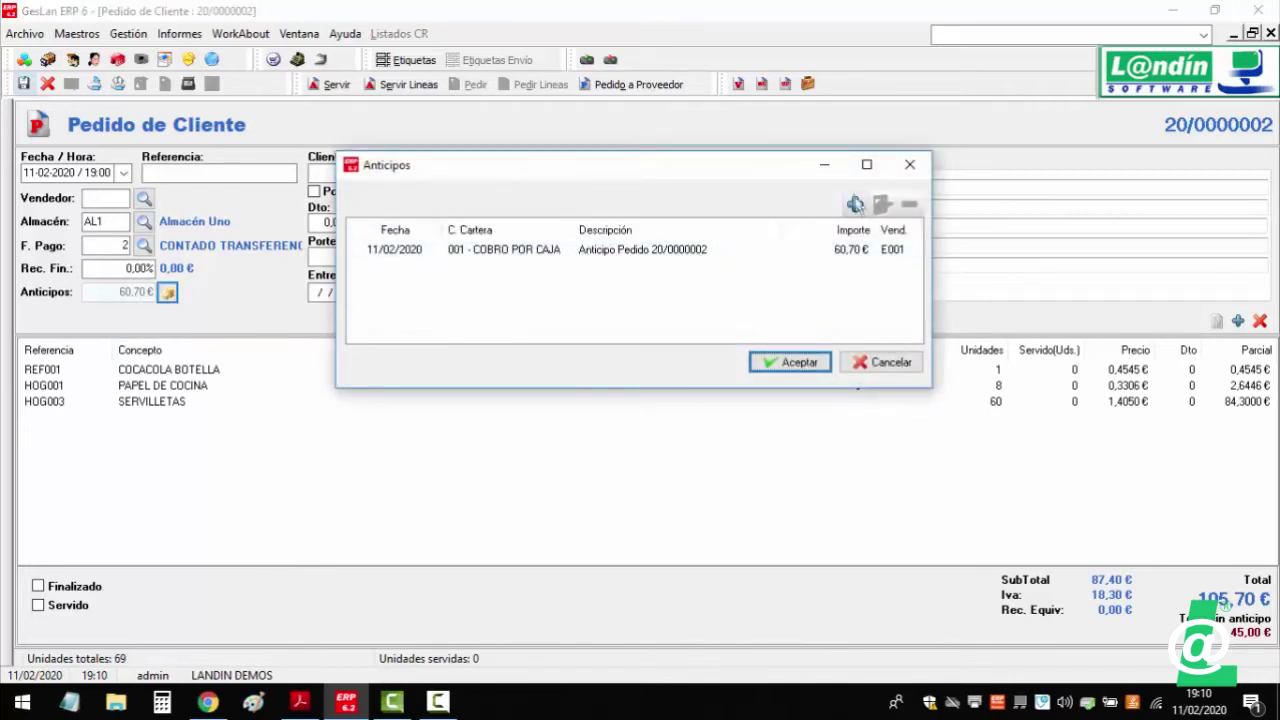
{"action": "left_click", "coordinate": [855, 204]}
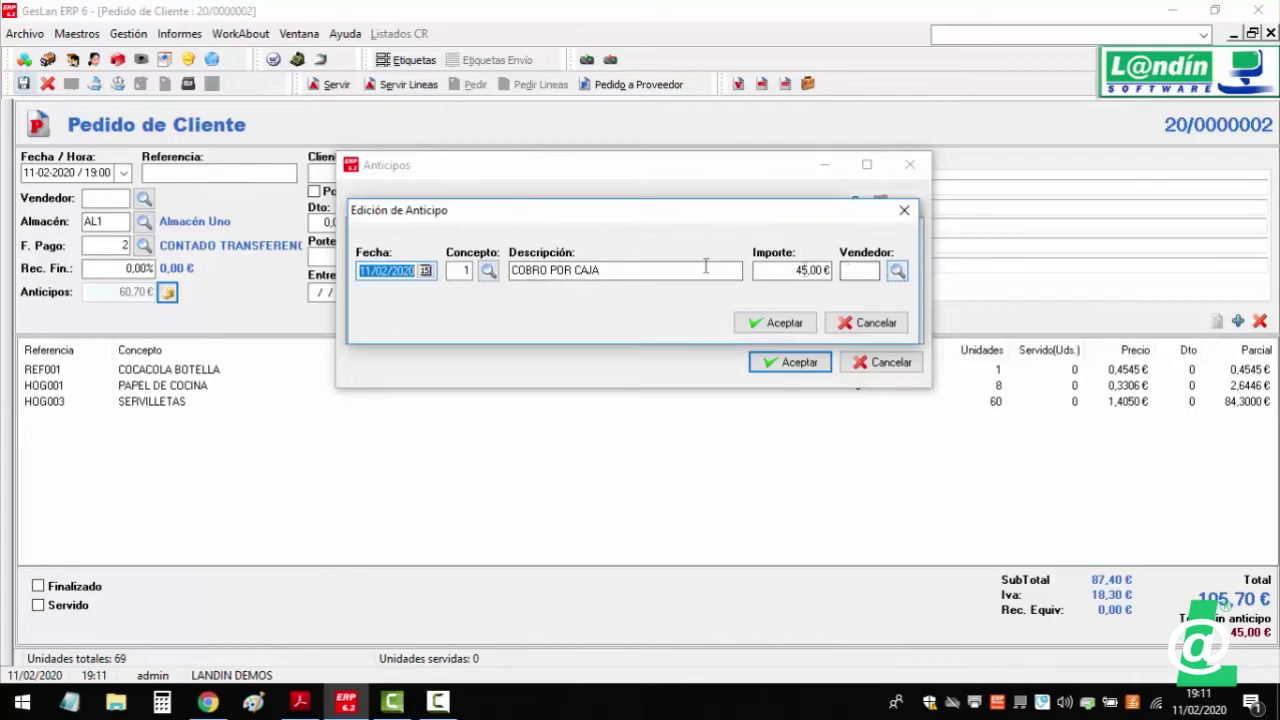
{"action": "left_click", "coordinate": [488, 272]}
{"action": "double_click", "coordinate": [627, 363]}
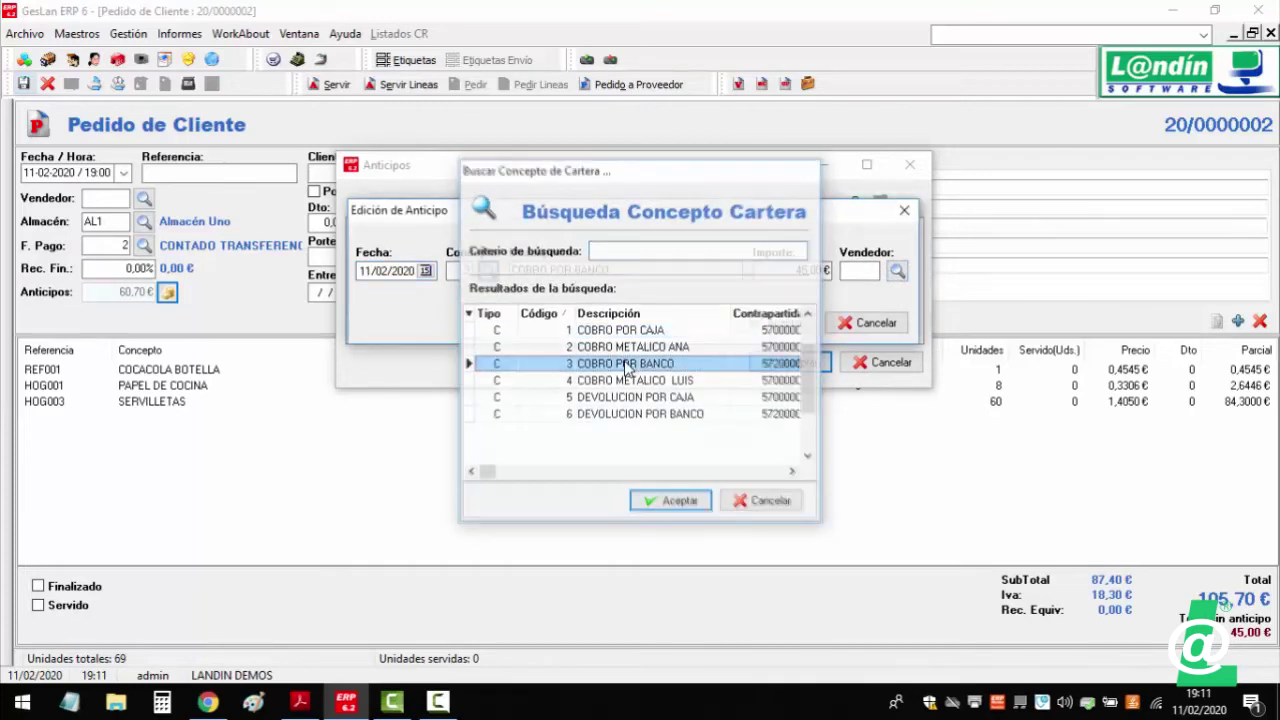
{"action": "left_click", "coordinate": [897, 271]}
{"action": "left_click", "coordinate": [522, 352]}
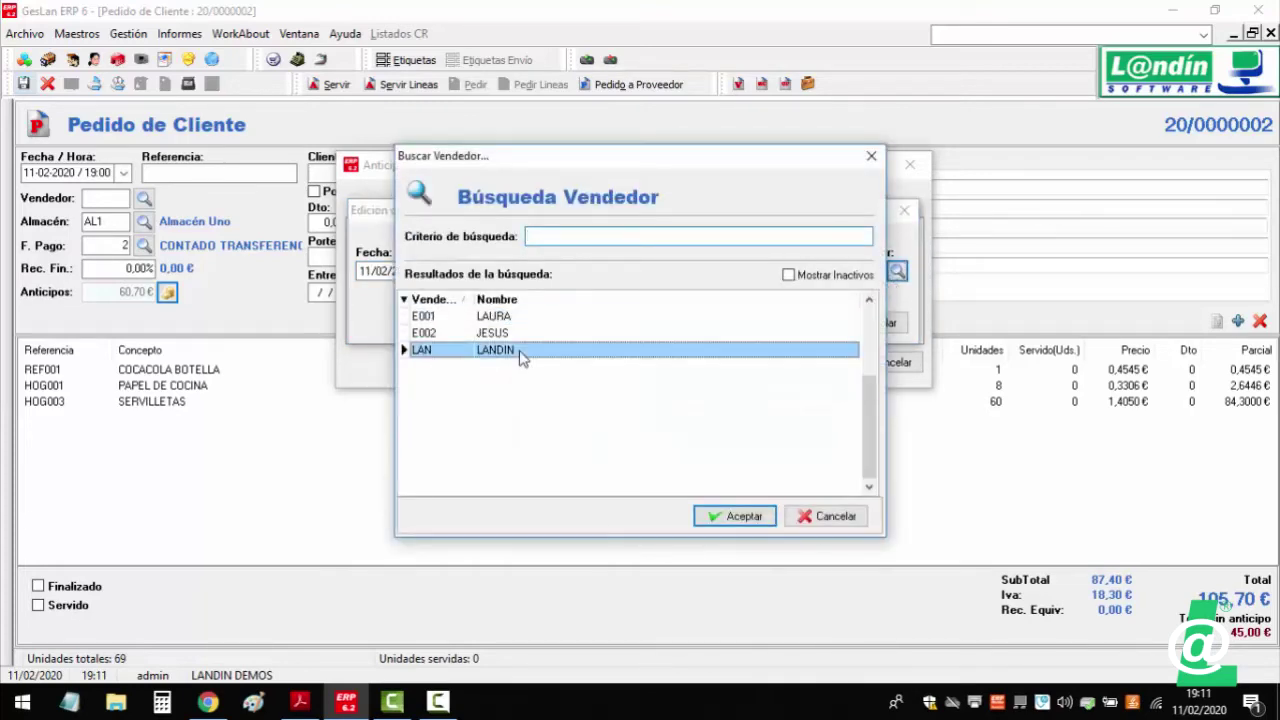
{"action": "double_click", "coordinate": [522, 352]}
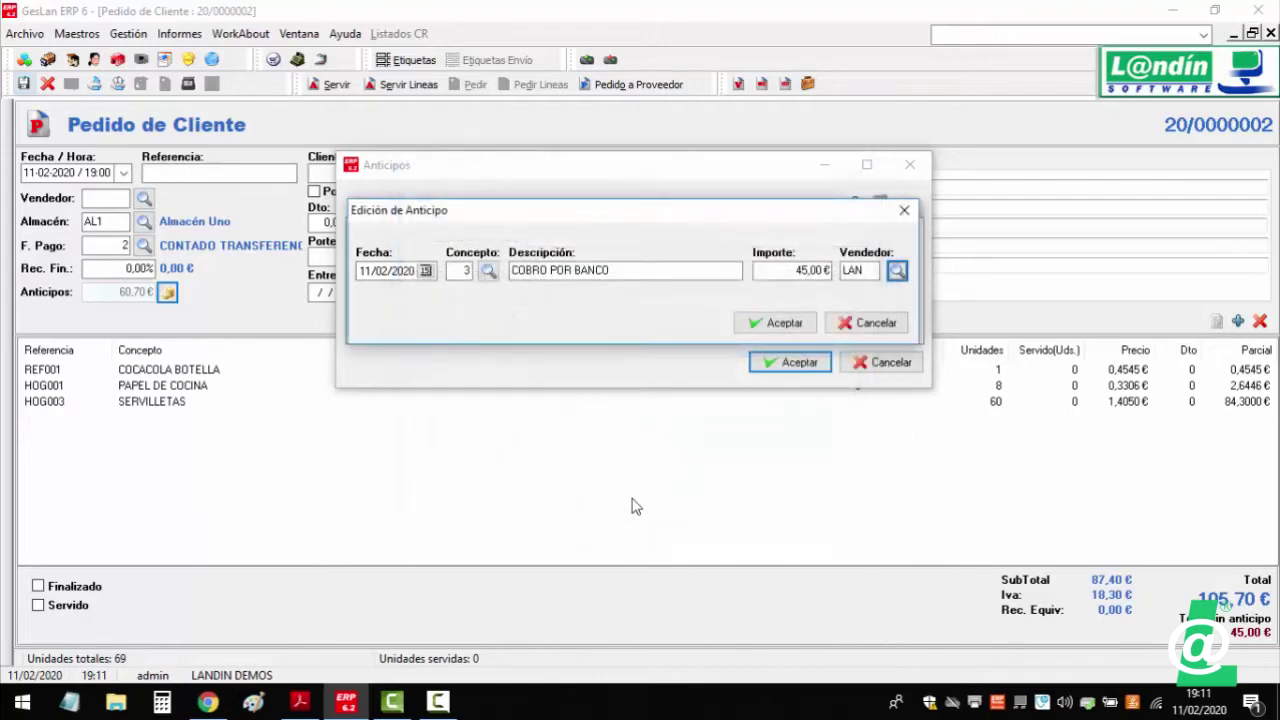
{"action": "left_click", "coordinate": [790, 325]}
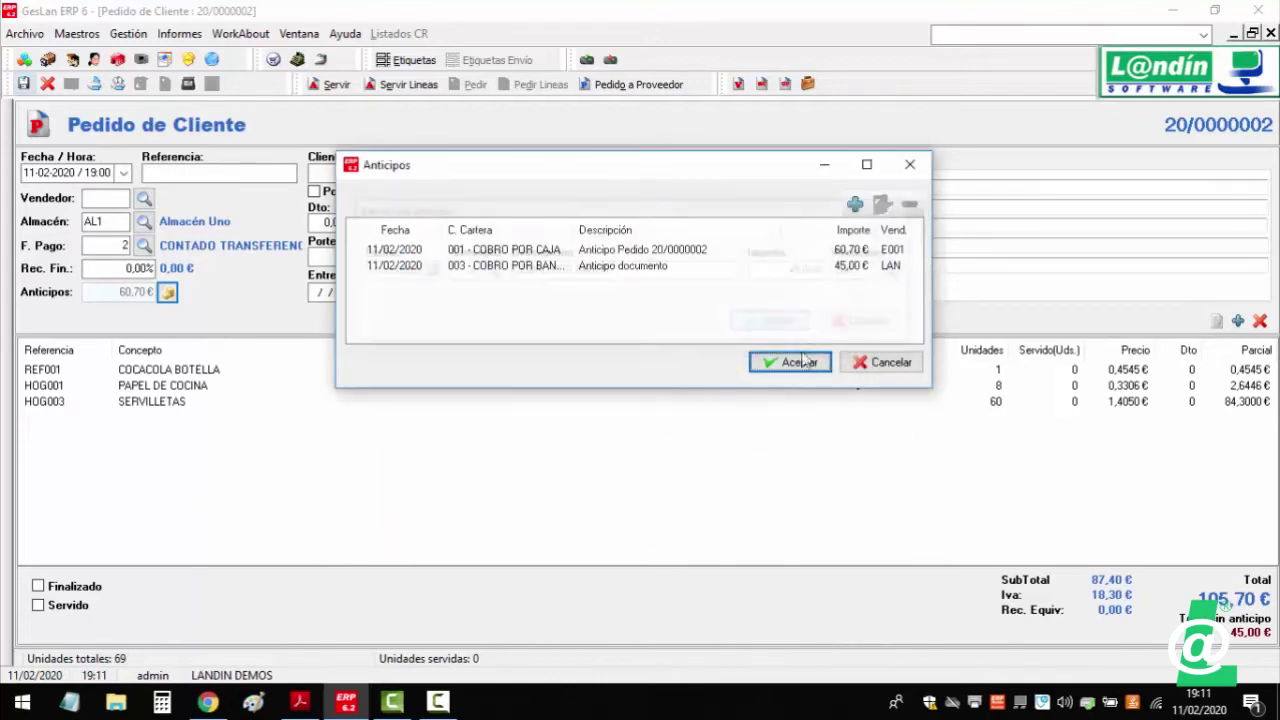
- Review the 60,70 € advance, cancel without changes and close the order
{"action": "double_click", "coordinate": [614, 251]}
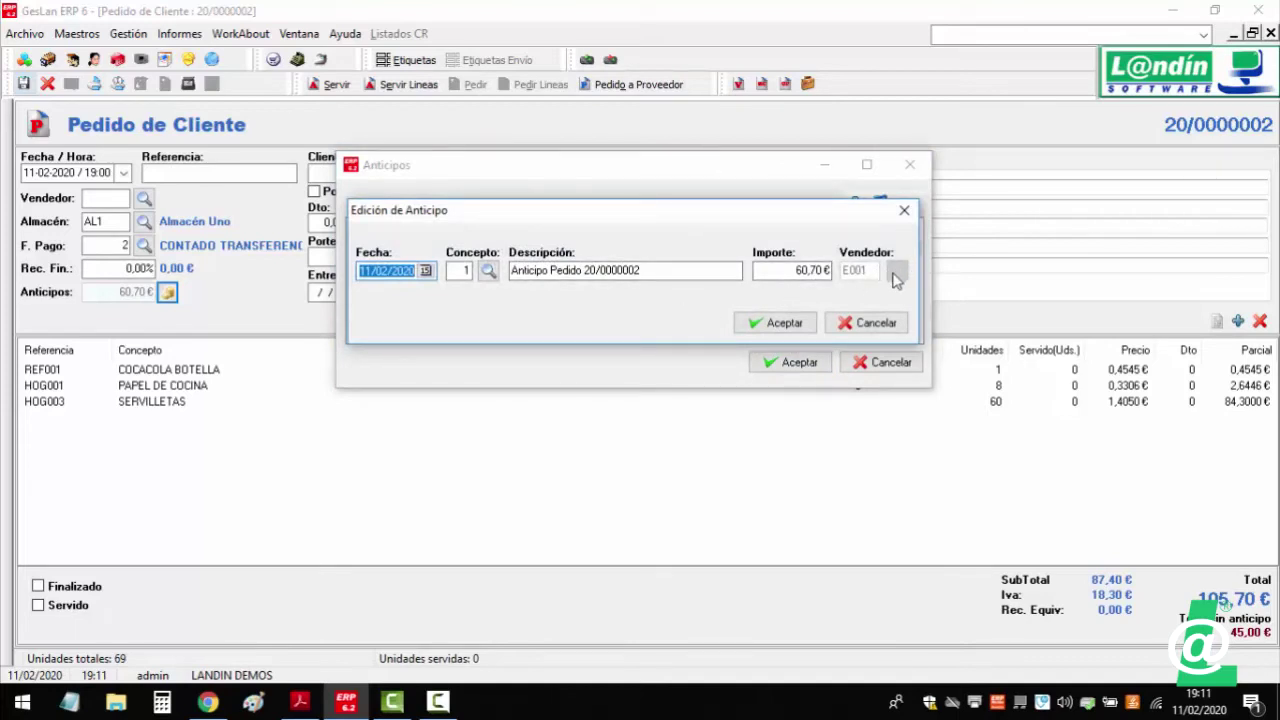
{"action": "left_click", "coordinate": [870, 322]}
{"action": "left_click", "coordinate": [884, 362]}
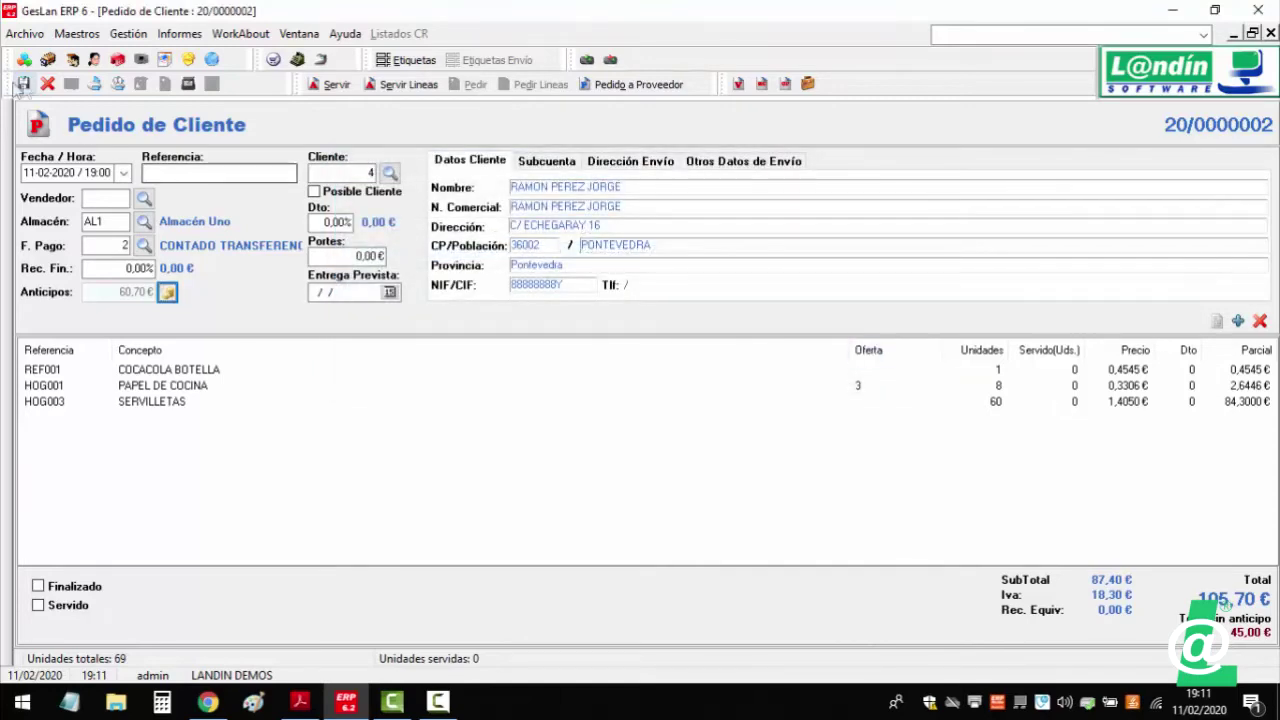
{"action": "left_click", "coordinate": [1270, 33]}
- Open albarán 20/0000002's advances and review the 30,00 € one
{"action": "left_click", "coordinate": [740, 246]}
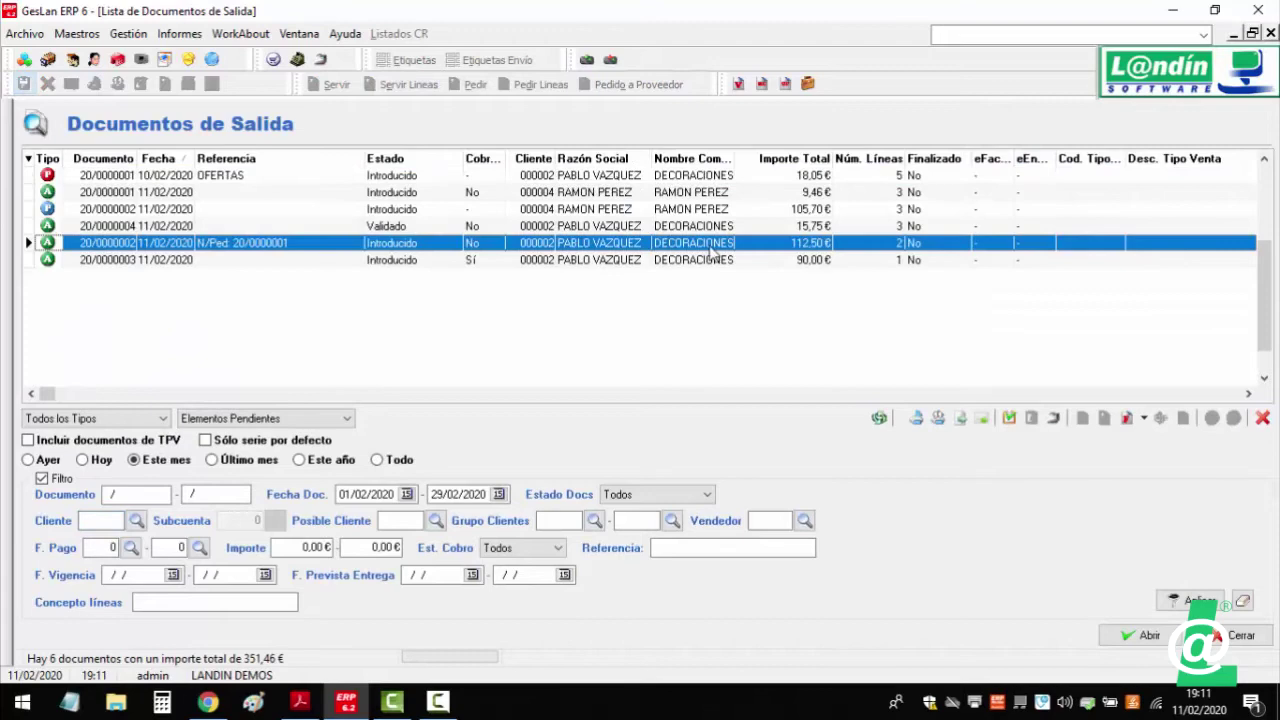
{"action": "double_click", "coordinate": [708, 245]}
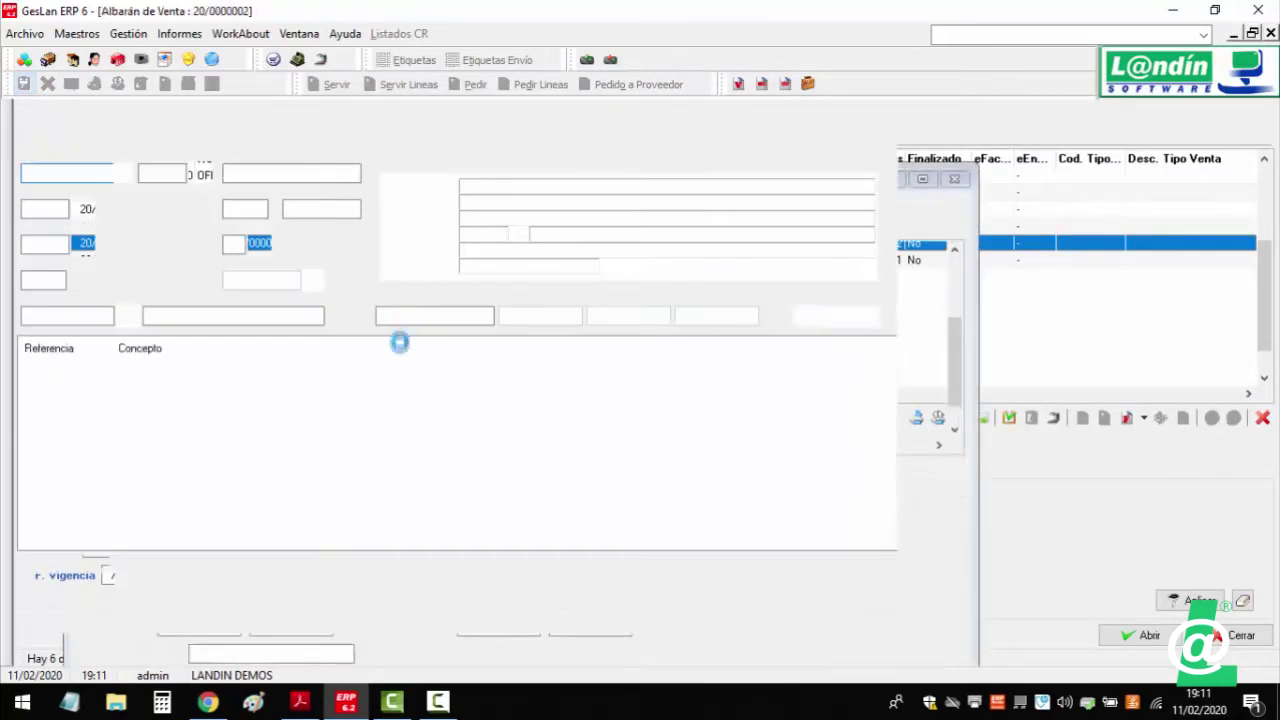
{"action": "left_click", "coordinate": [310, 282]}
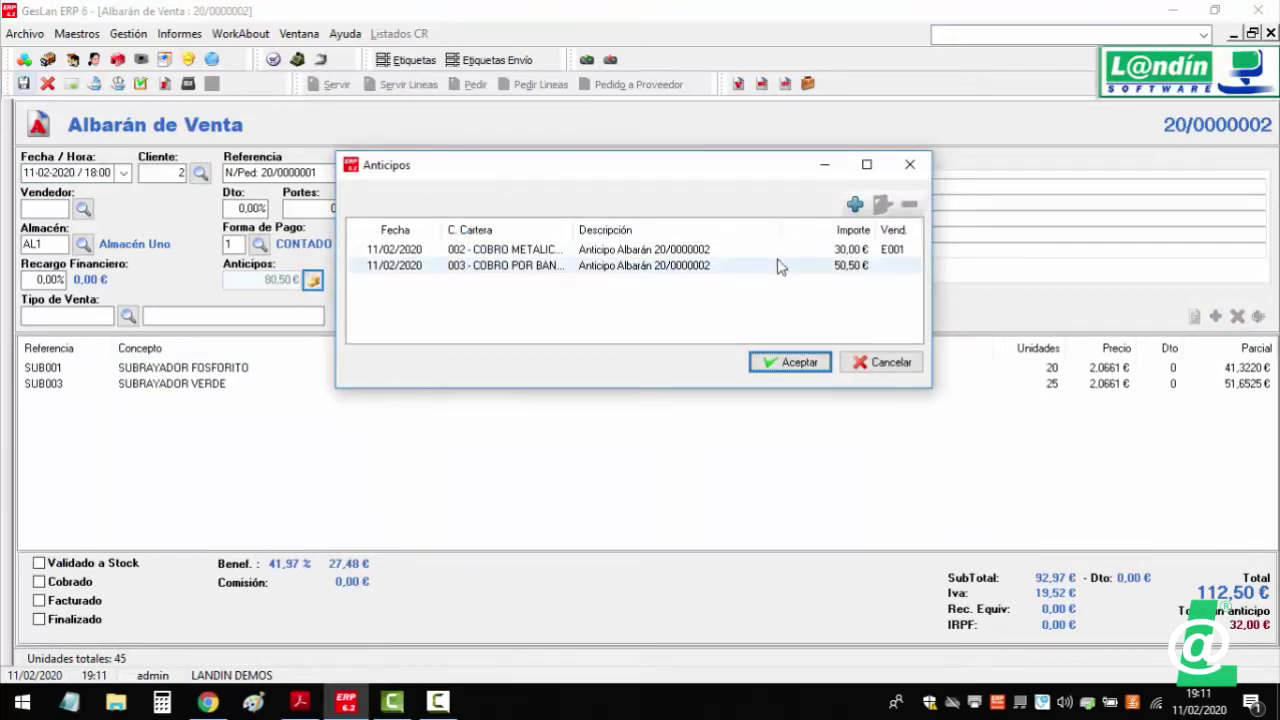
{"action": "double_click", "coordinate": [898, 252]}
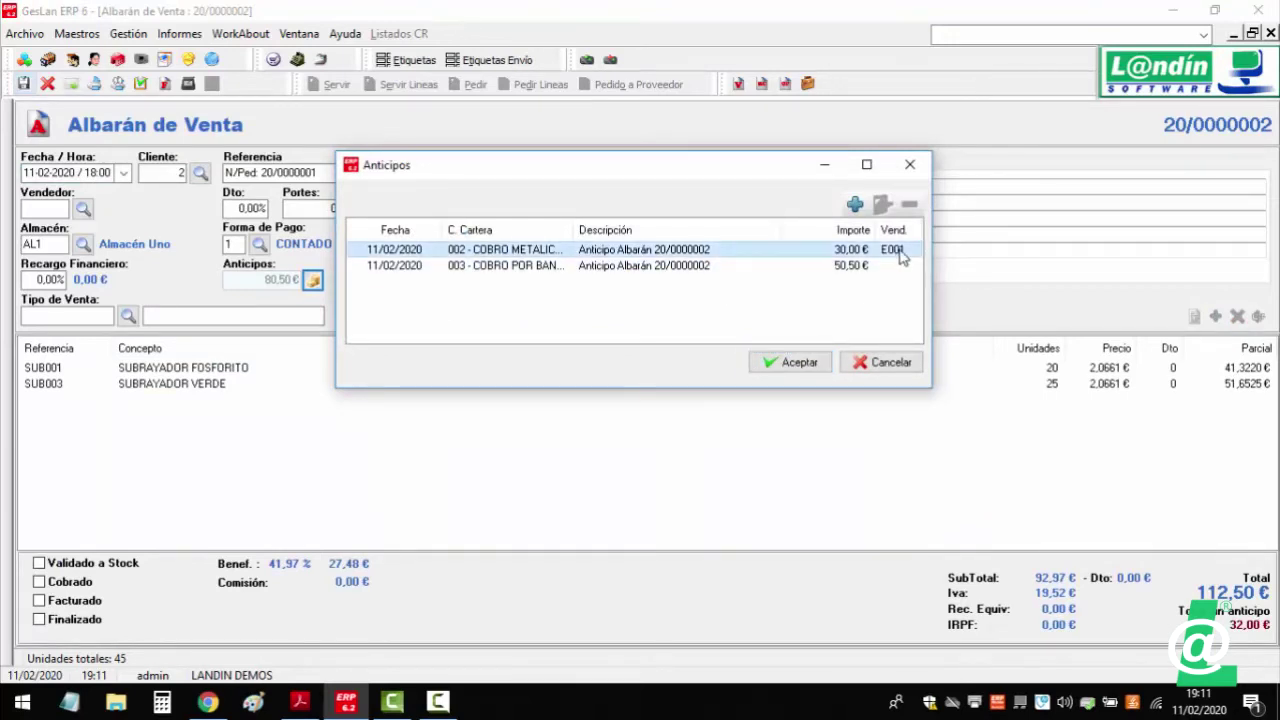
{"action": "left_click", "coordinate": [867, 322]}
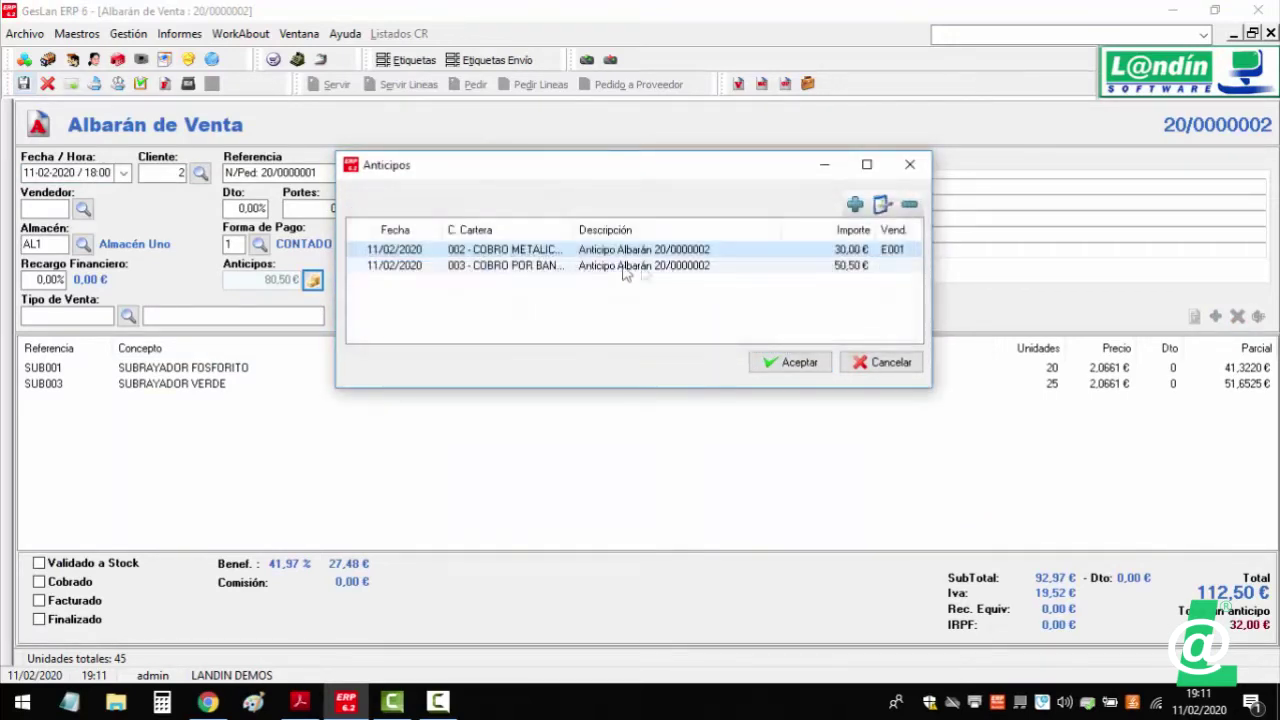
- Set seller E002 on the 50,50 € advance
{"action": "double_click", "coordinate": [908, 268]}
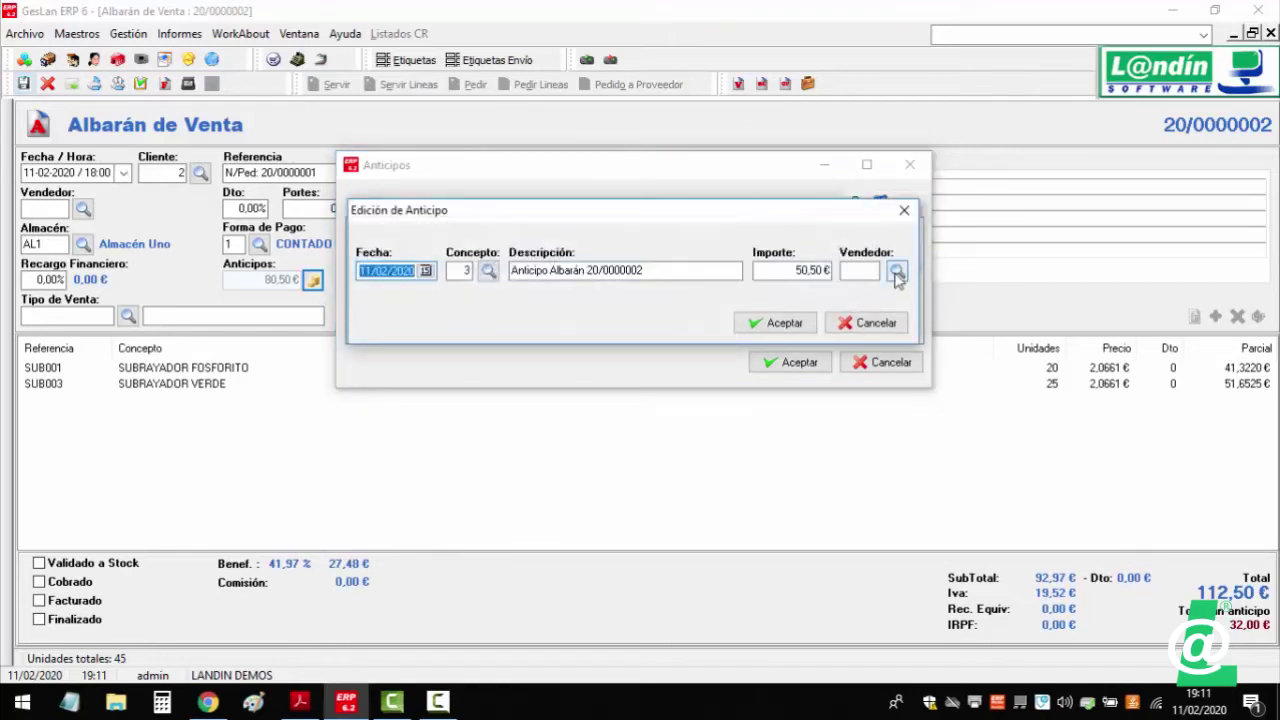
{"action": "left_click", "coordinate": [896, 272]}
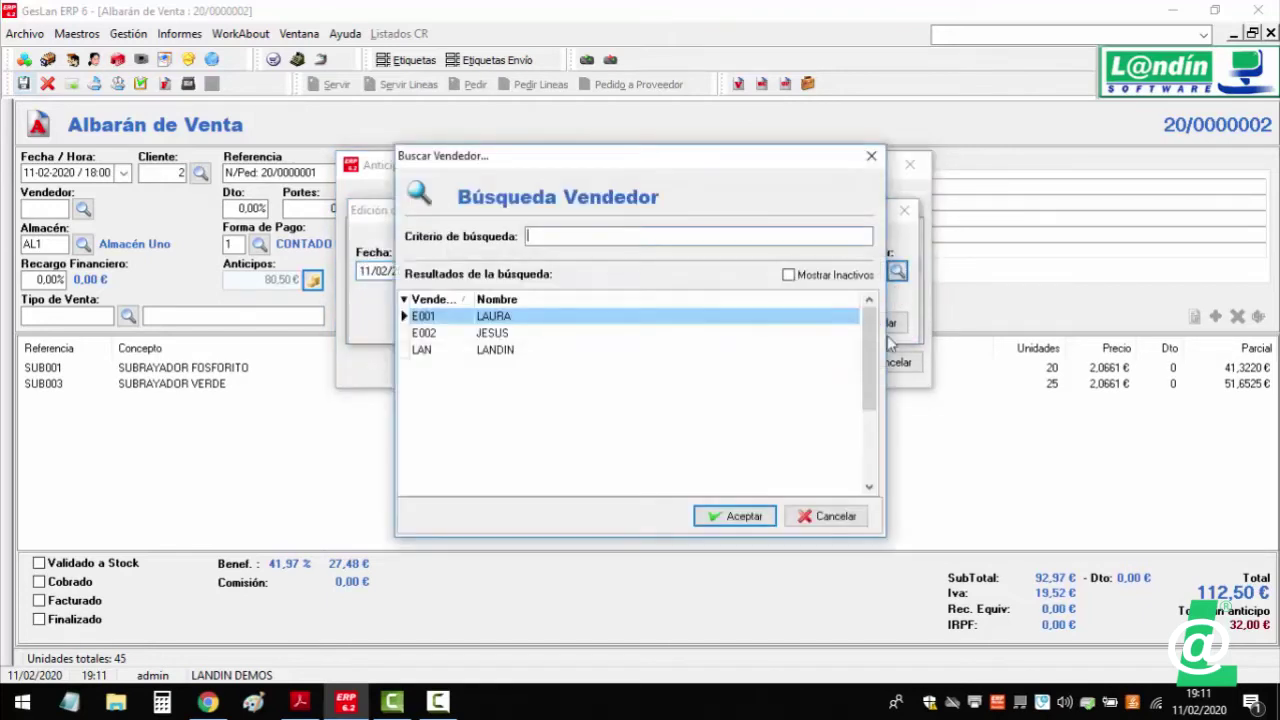
{"action": "left_click", "coordinate": [504, 340]}
{"action": "double_click", "coordinate": [504, 340]}
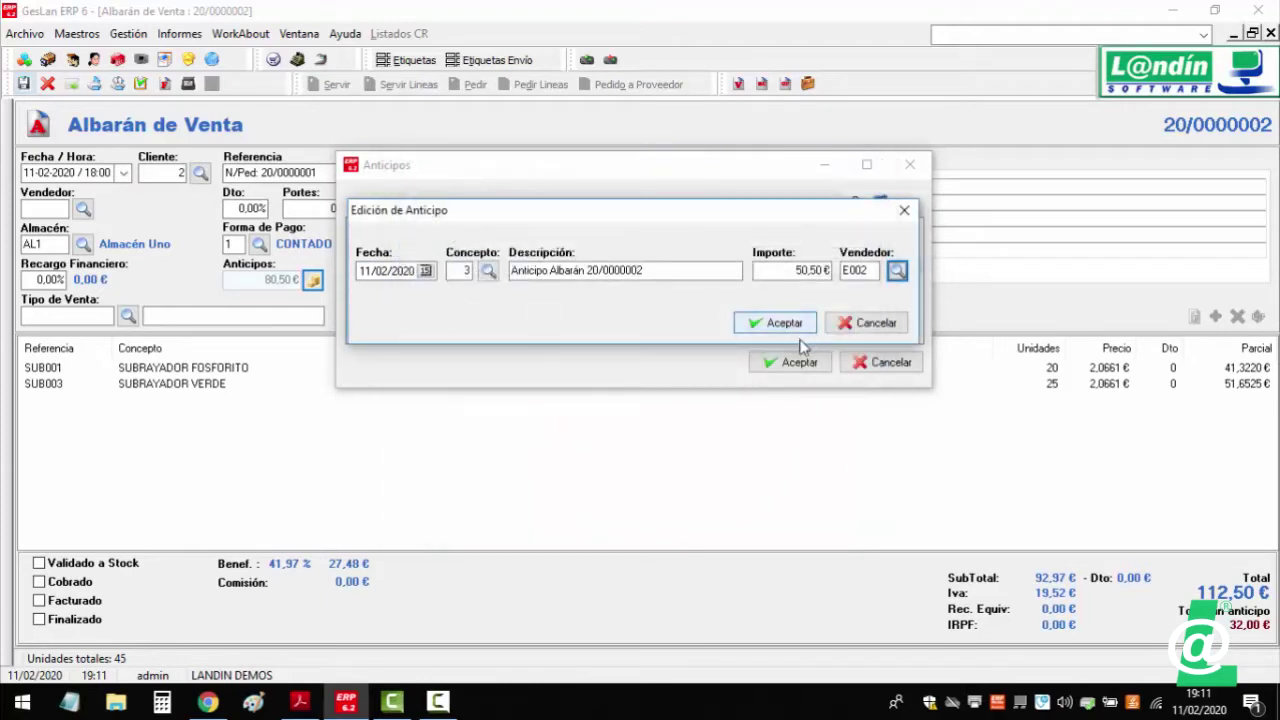
{"action": "left_click", "coordinate": [745, 322]}
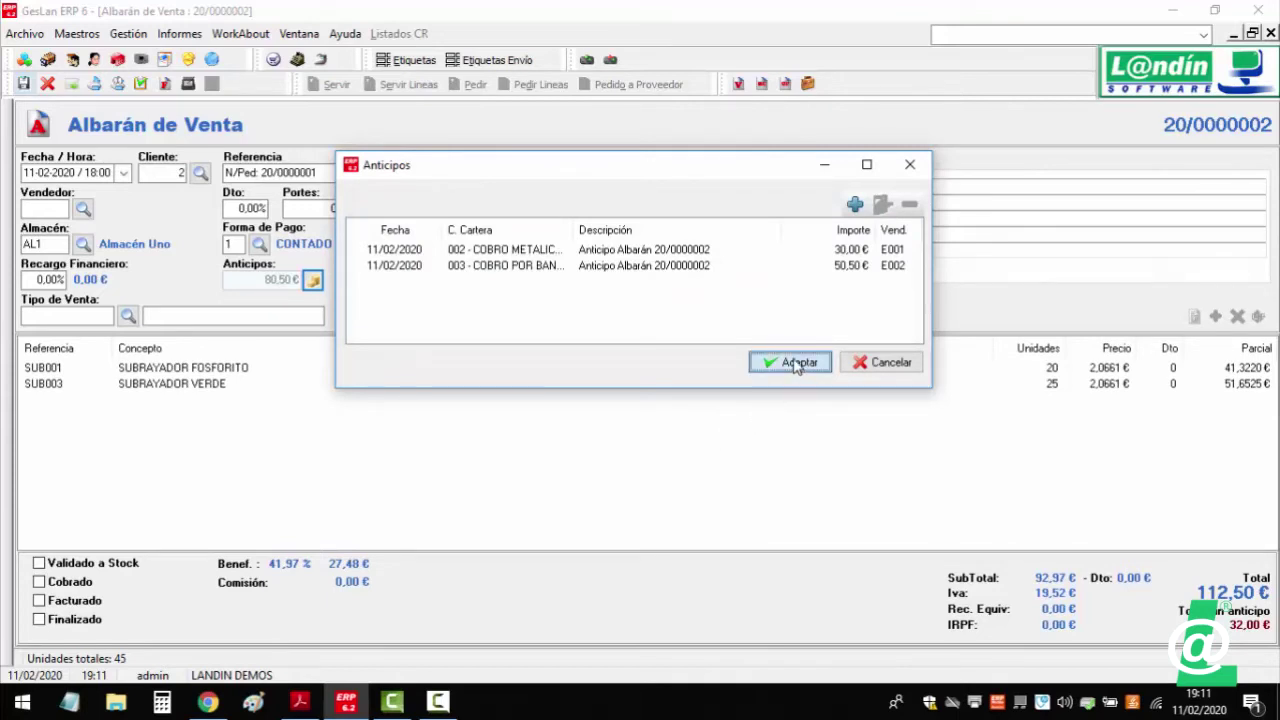
- Review the 30,00 € advance again and request its deletion
{"action": "left_click", "coordinate": [629, 251]}
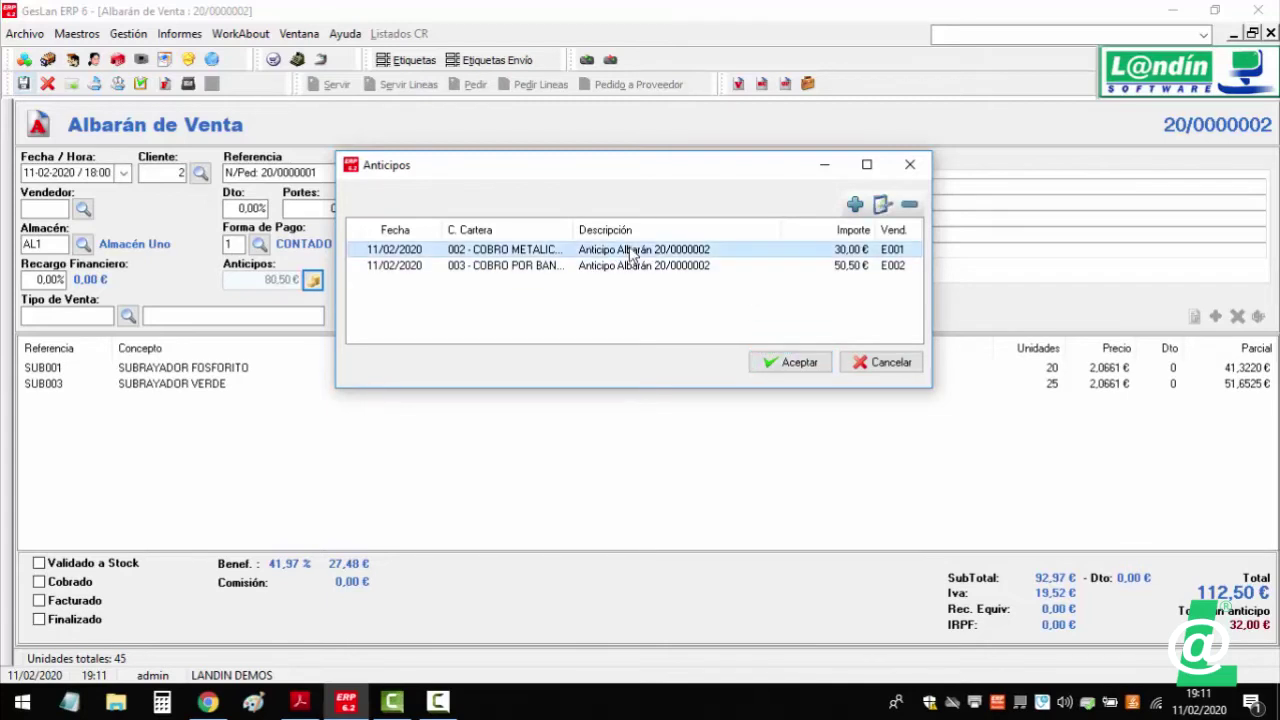
{"action": "double_click", "coordinate": [629, 251]}
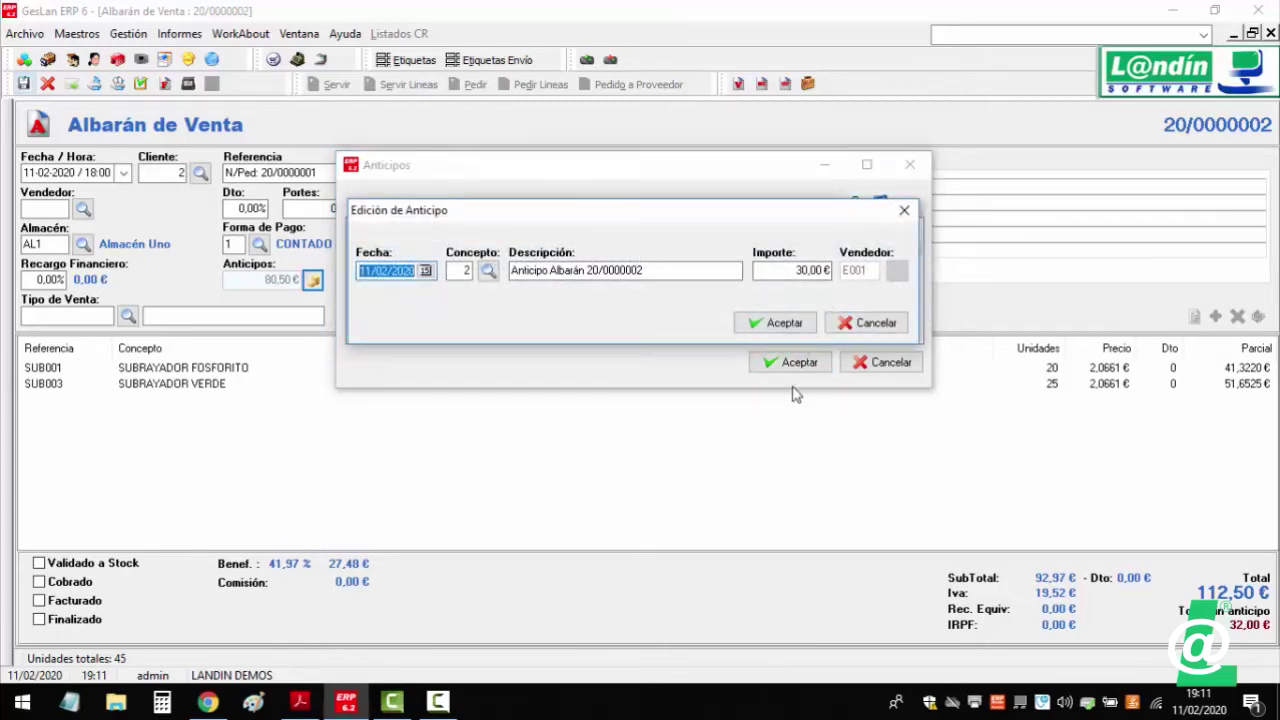
{"action": "left_click", "coordinate": [843, 324]}
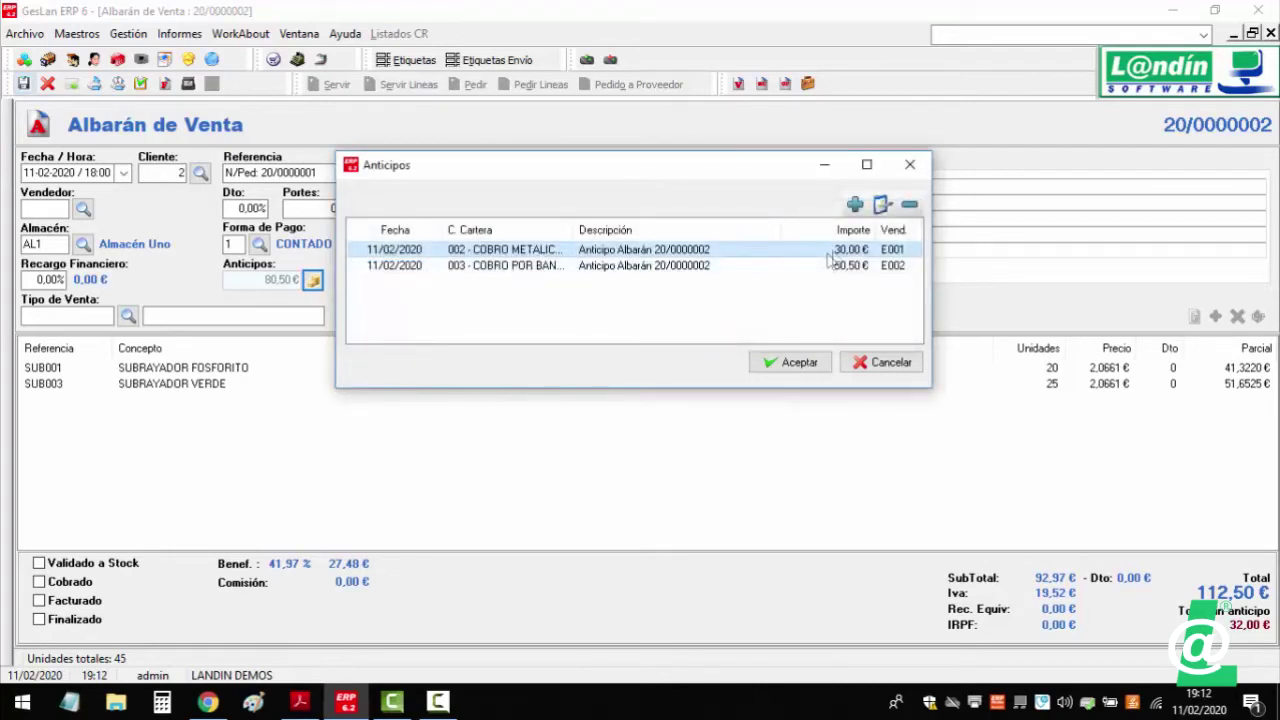
{"action": "left_click", "coordinate": [910, 206]}
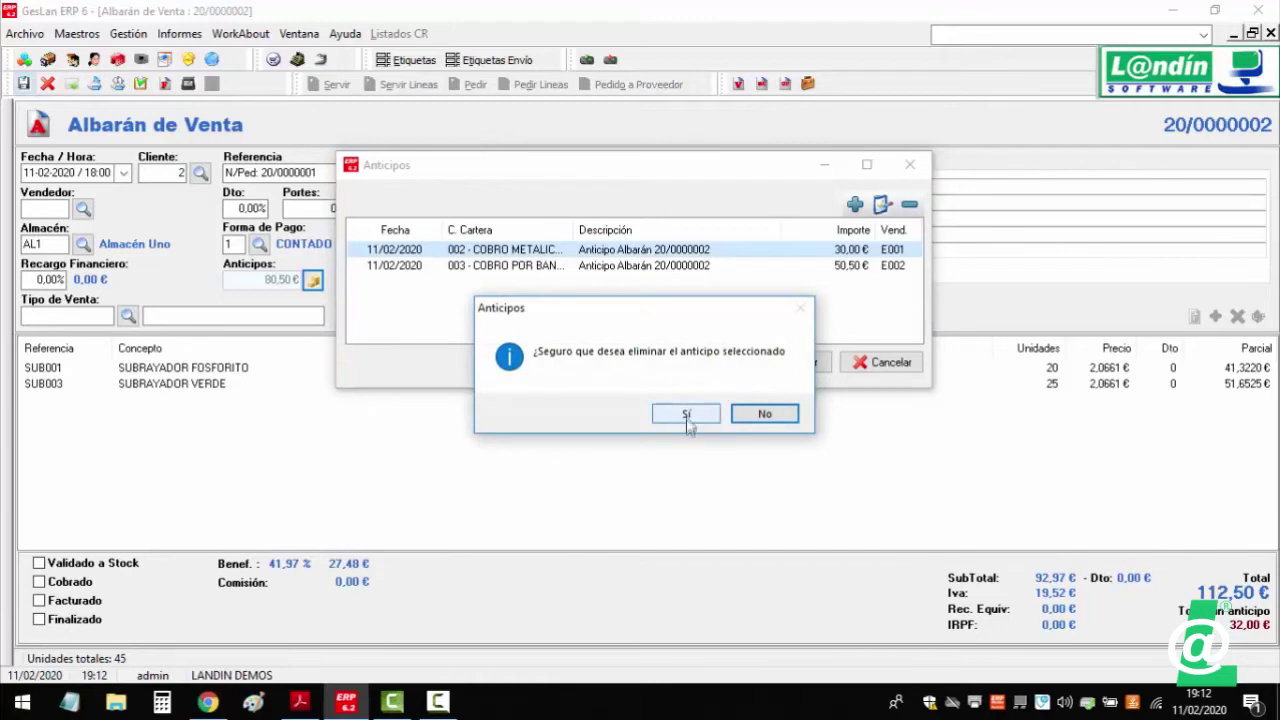
- Delete the 30,00 € advance and add a 62,00 € one dated 10/02/2020 for seller E002
{"action": "left_click", "coordinate": [686, 414]}
{"action": "left_click", "coordinate": [855, 204]}
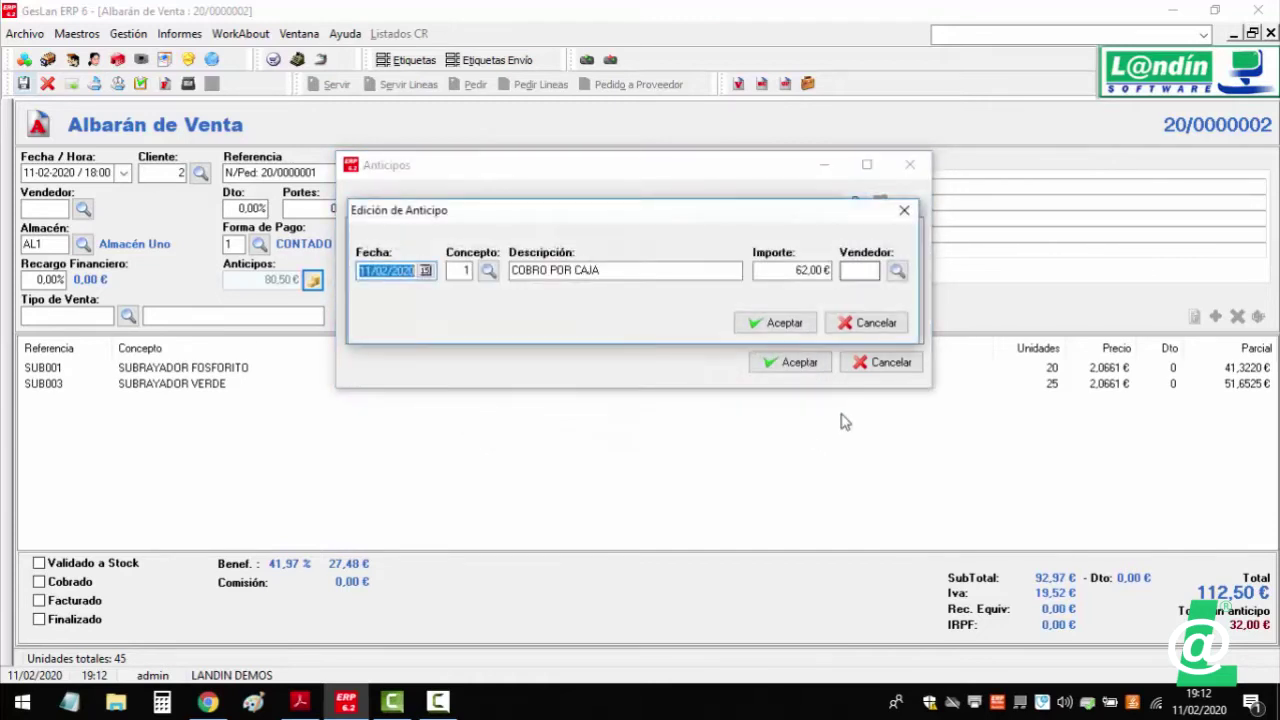
{"action": "left_click_drag", "start_coordinate": [374, 271], "coordinate": [352, 272]}
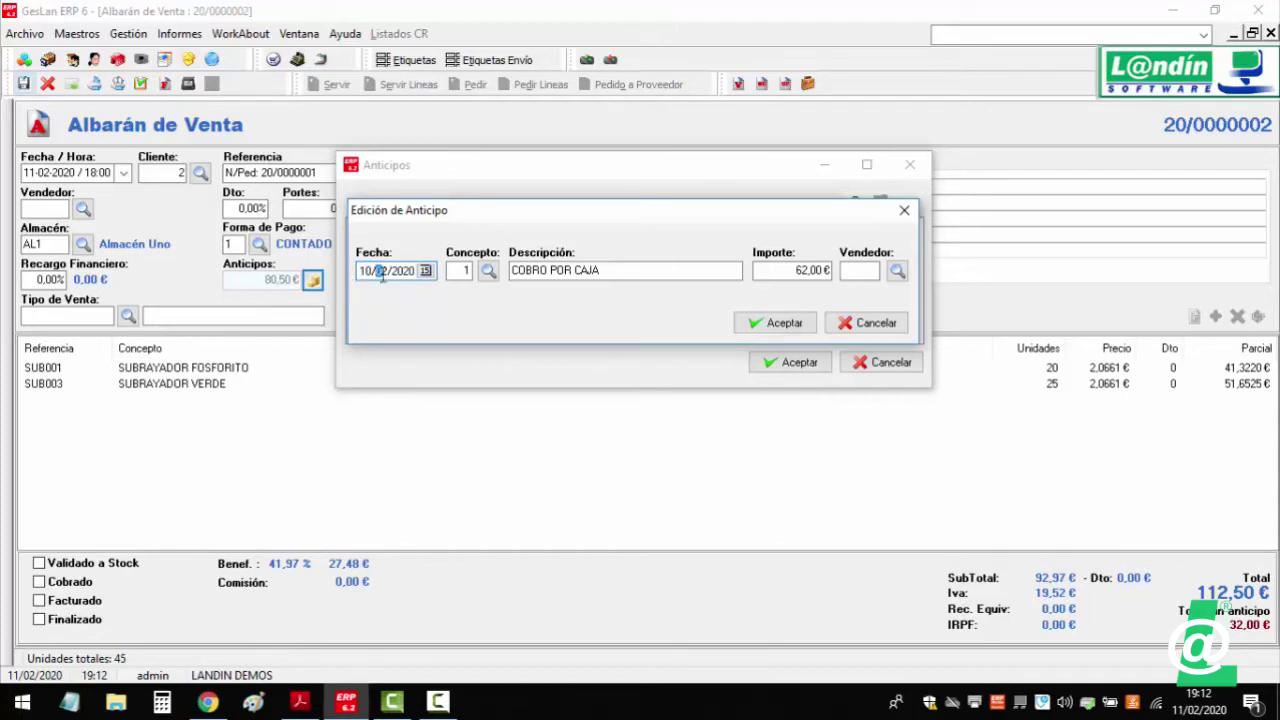
{"action": "left_click", "coordinate": [897, 271]}
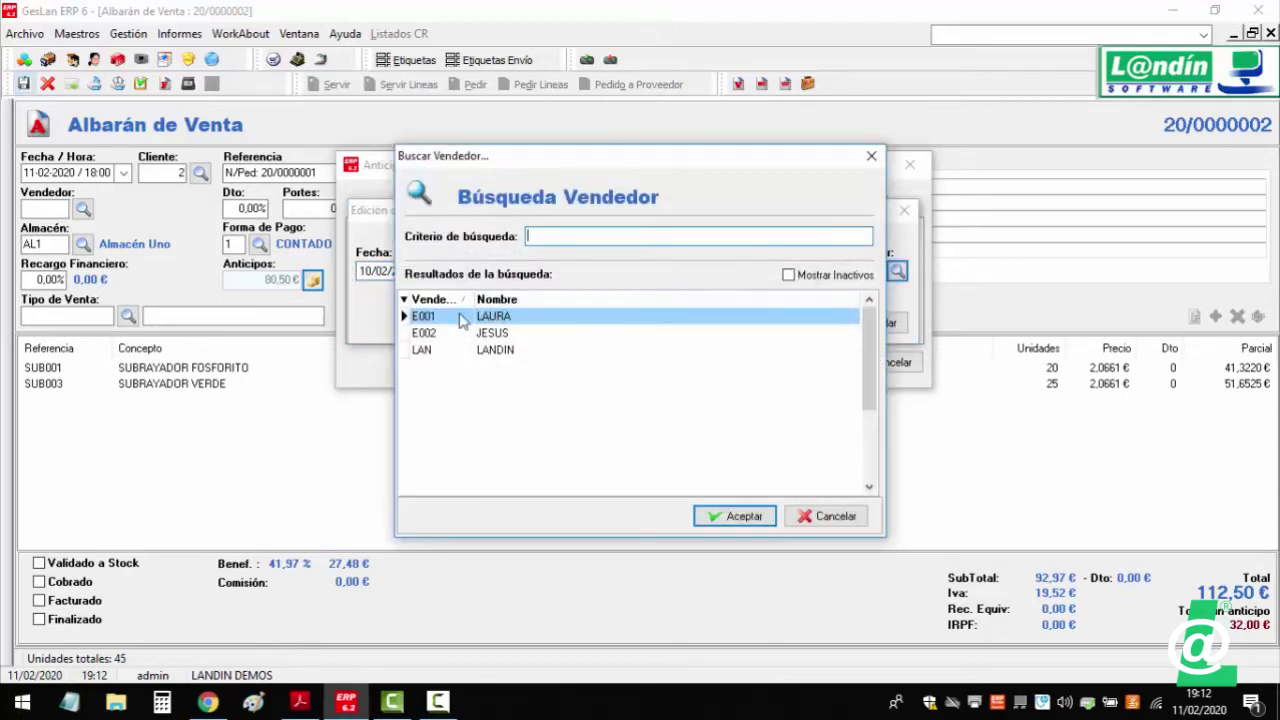
{"action": "left_click", "coordinate": [453, 354]}
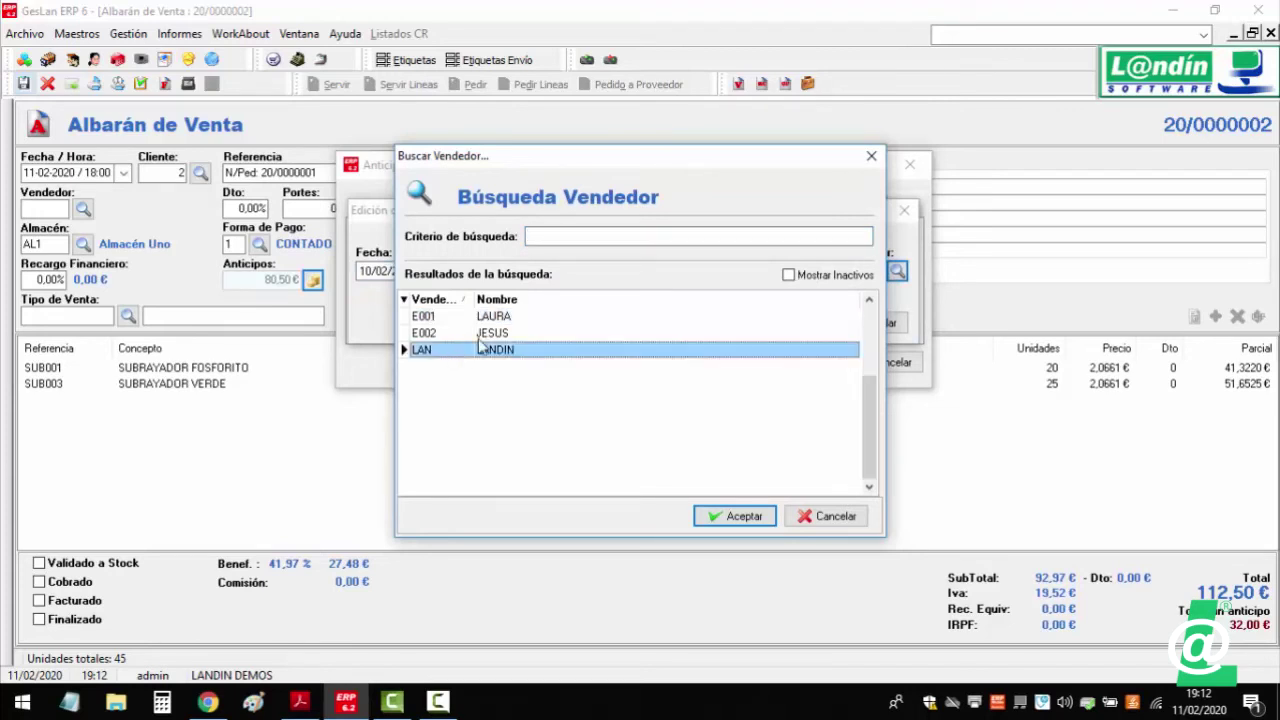
{"action": "left_click", "coordinate": [481, 333]}
{"action": "double_click", "coordinate": [483, 333]}
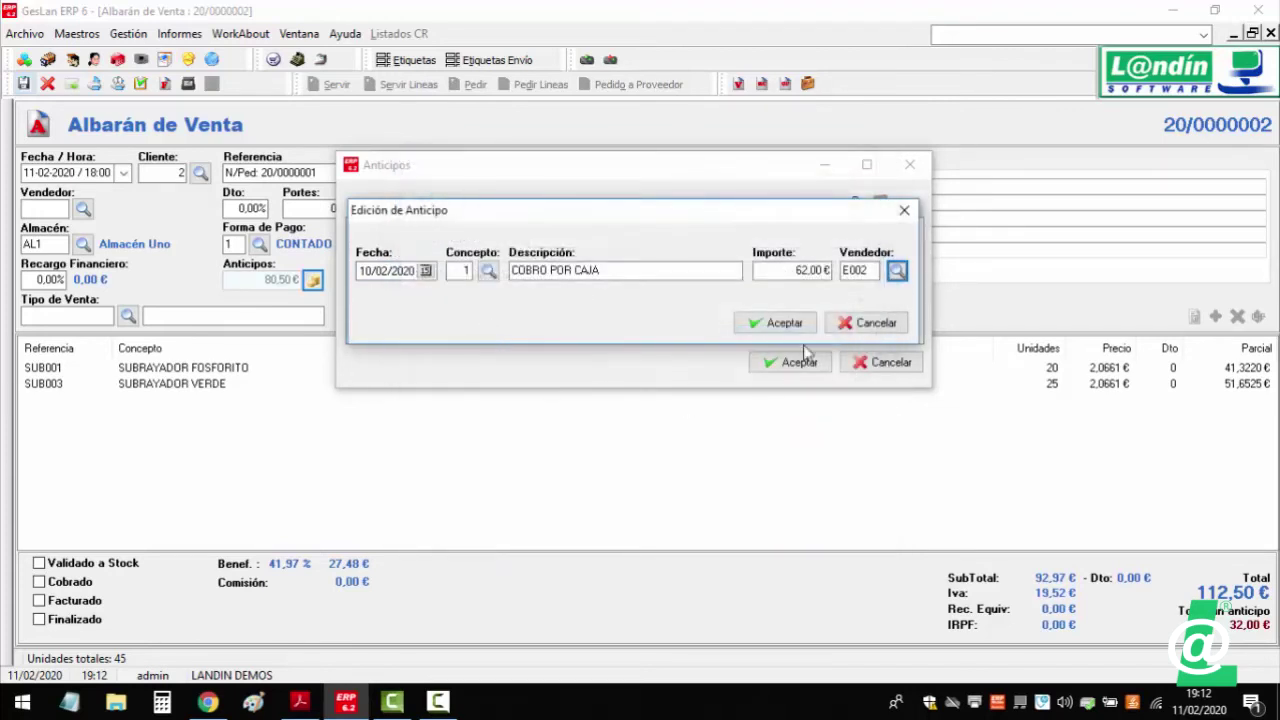
{"action": "left_click", "coordinate": [775, 322]}
- Accept the advances totalling 112,50 €, validate the albarán and close it
{"action": "double_click", "coordinate": [882, 265]}
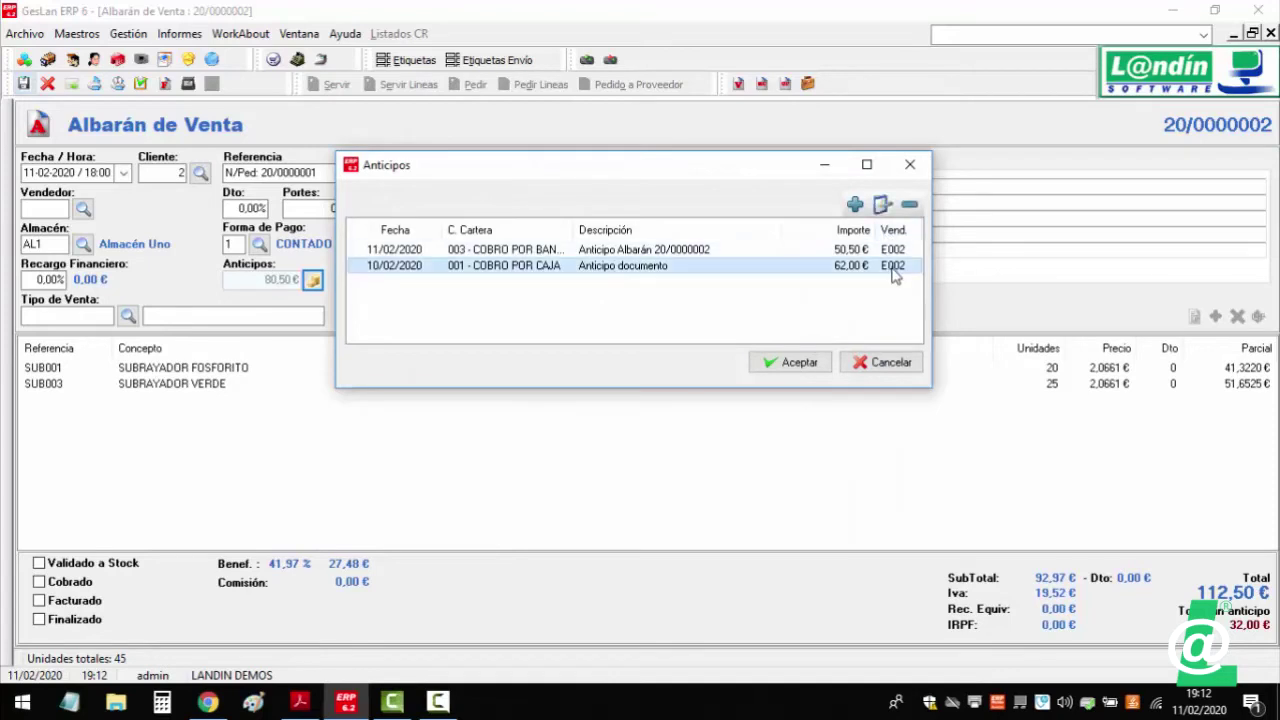
{"action": "left_click", "coordinate": [872, 322]}
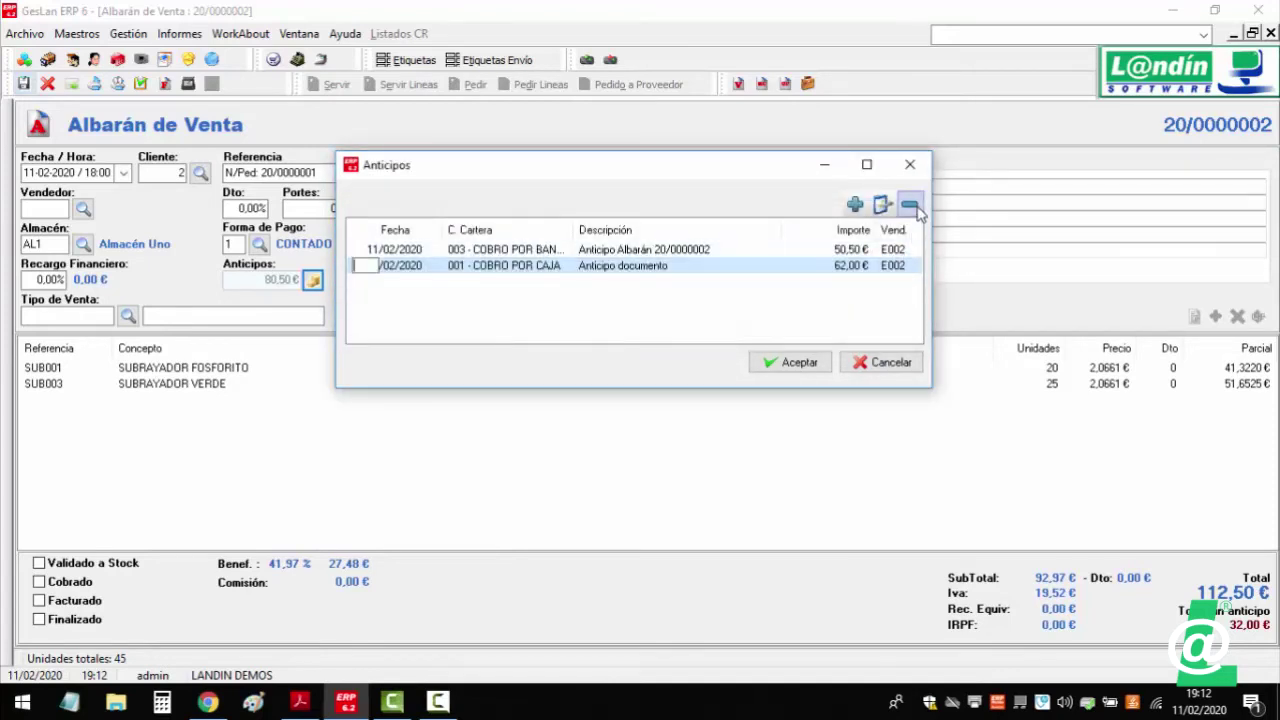
{"action": "left_click", "coordinate": [795, 365]}
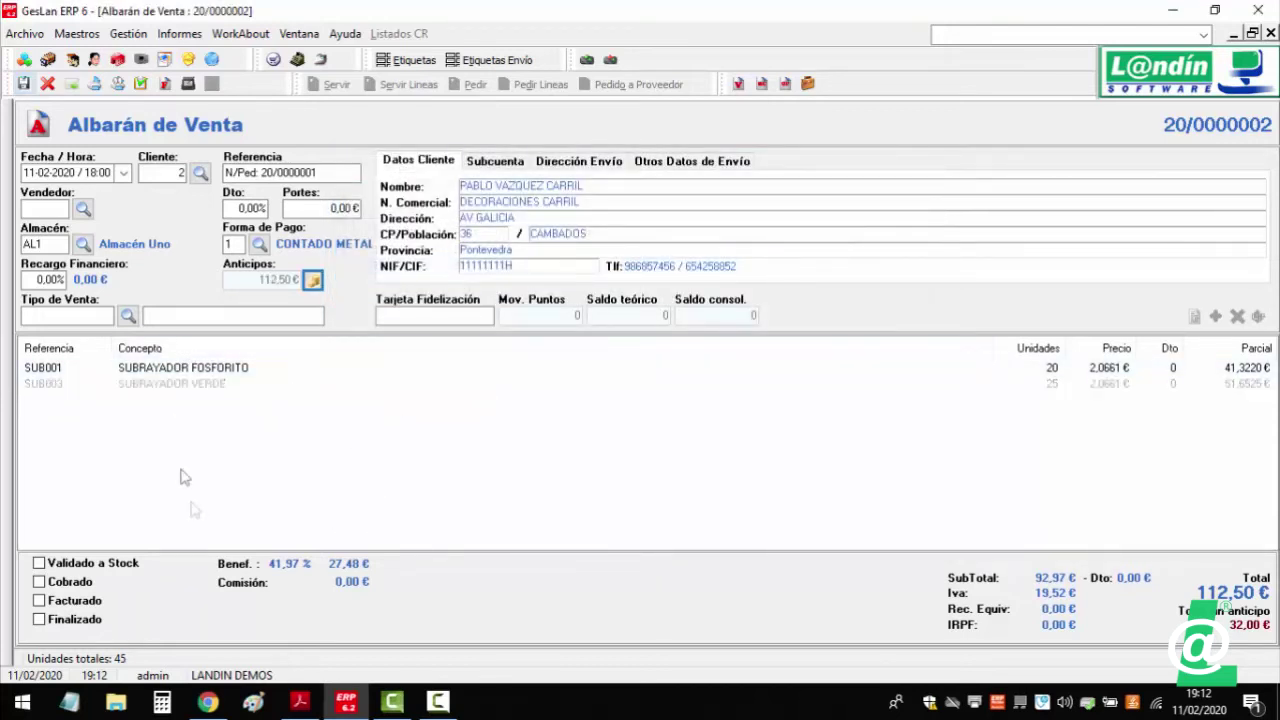
{"action": "left_click", "coordinate": [141, 84]}
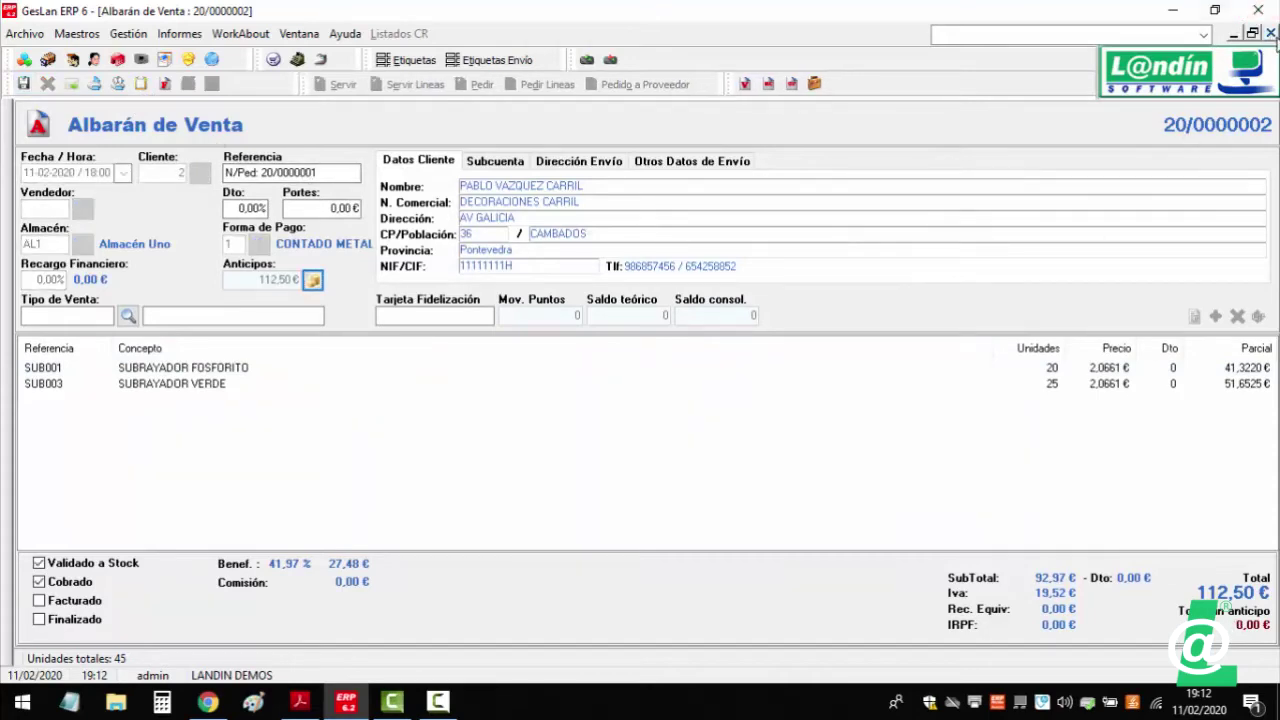
{"action": "left_click", "coordinate": [1270, 33]}
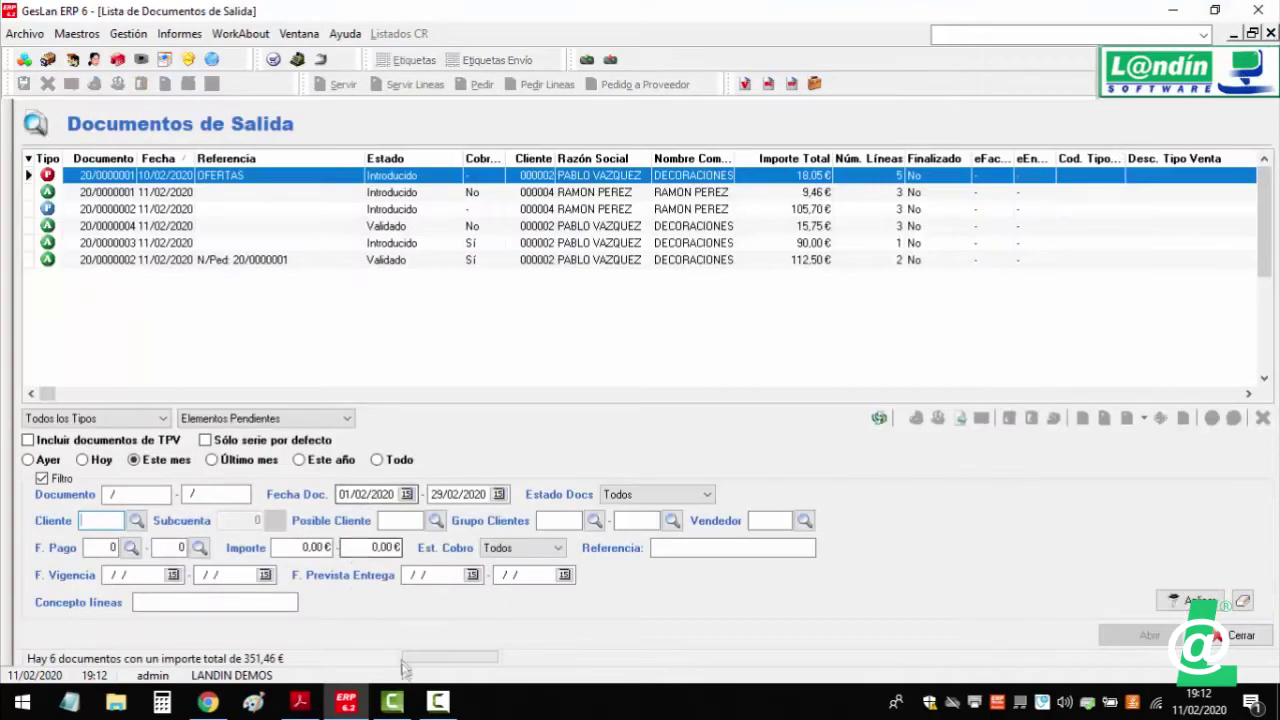
- Select release-note item 8.2, about offers not recalculated on referenced lines, in Acrobat
{"action": "left_click", "coordinate": [299, 701]}
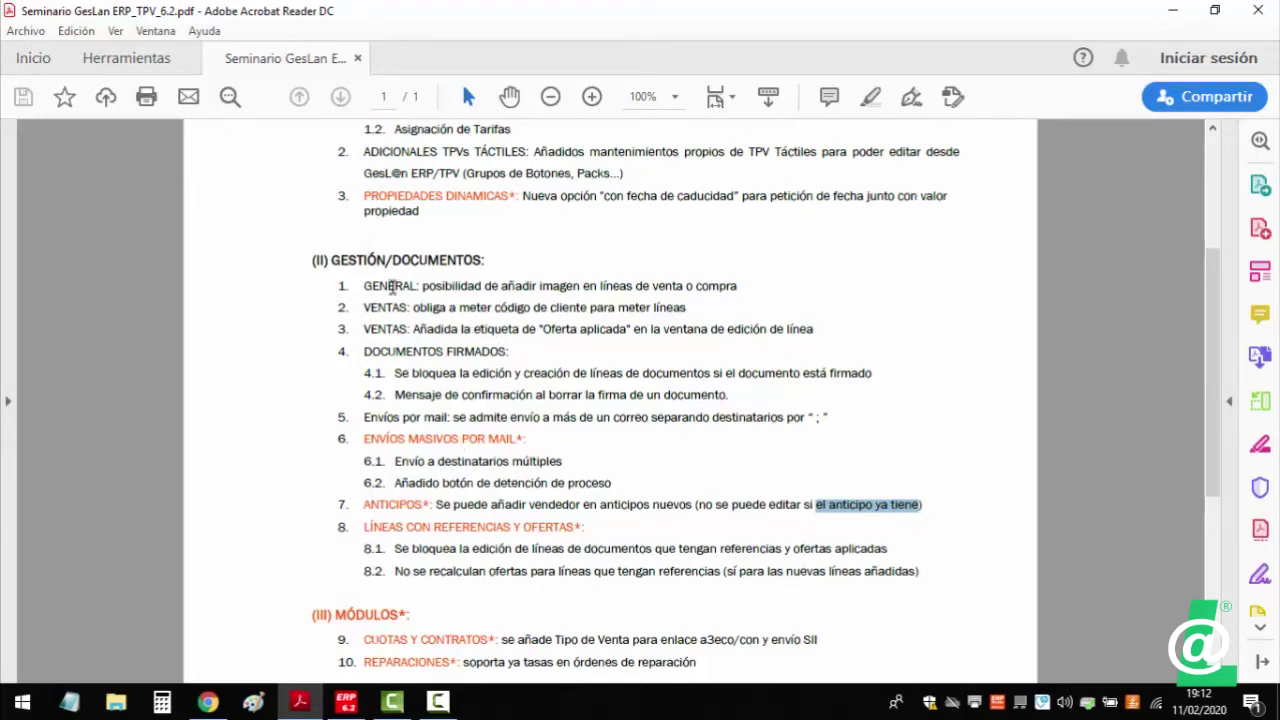
{"action": "scroll", "coordinate": [497, 523], "scroll_direction": "down", "scroll_amount": 1}
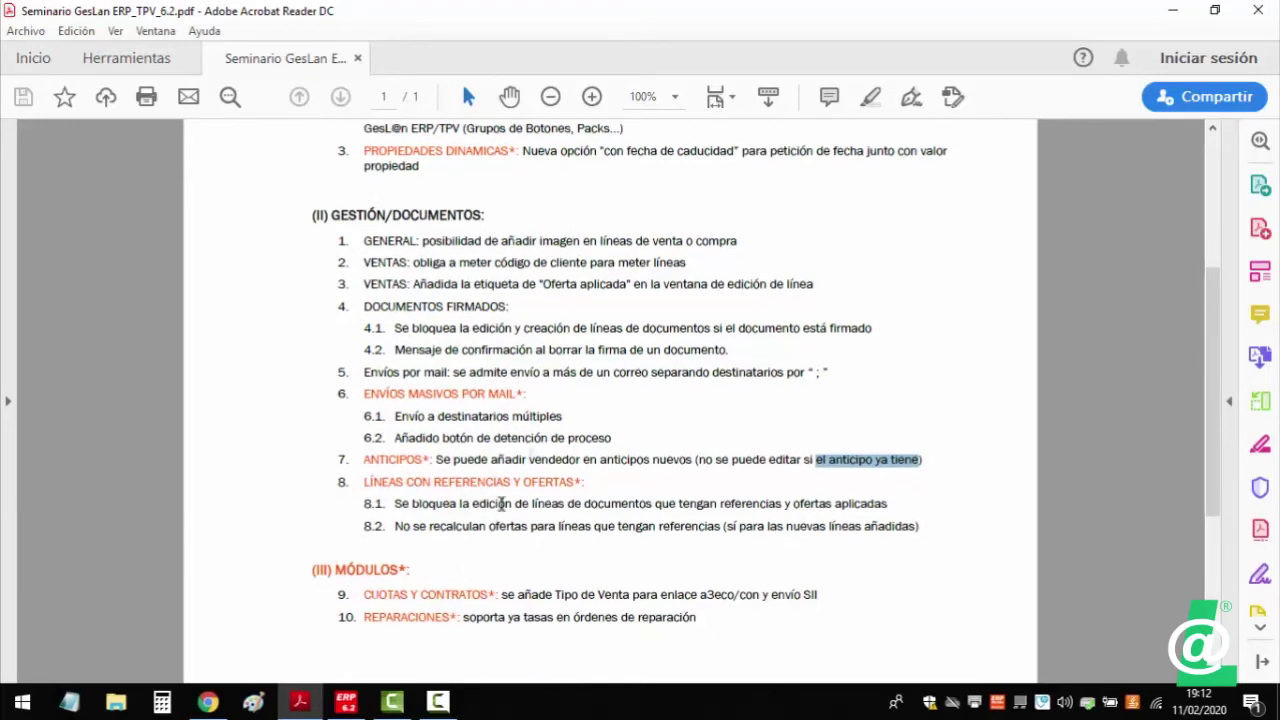
{"action": "scroll", "coordinate": [607, 481], "scroll_direction": "up", "scroll_amount": 1}
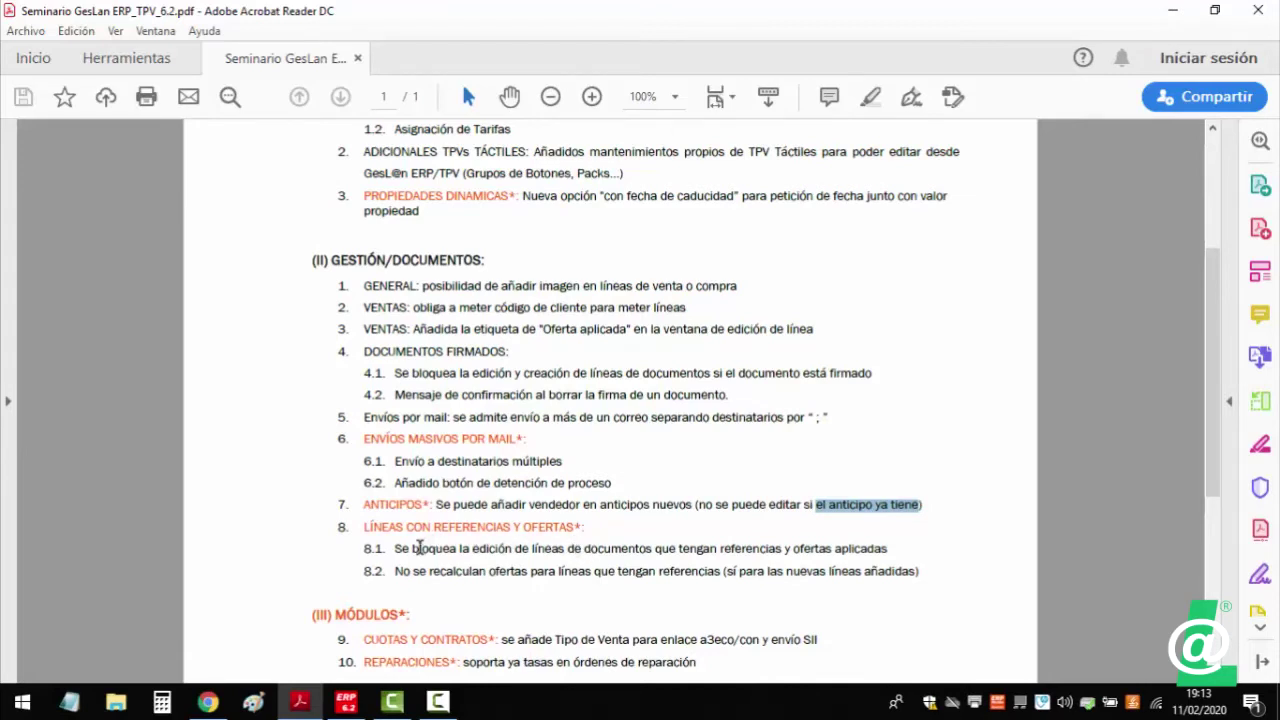
{"action": "left_click_drag", "start_coordinate": [398, 572], "coordinate": [672, 565]}
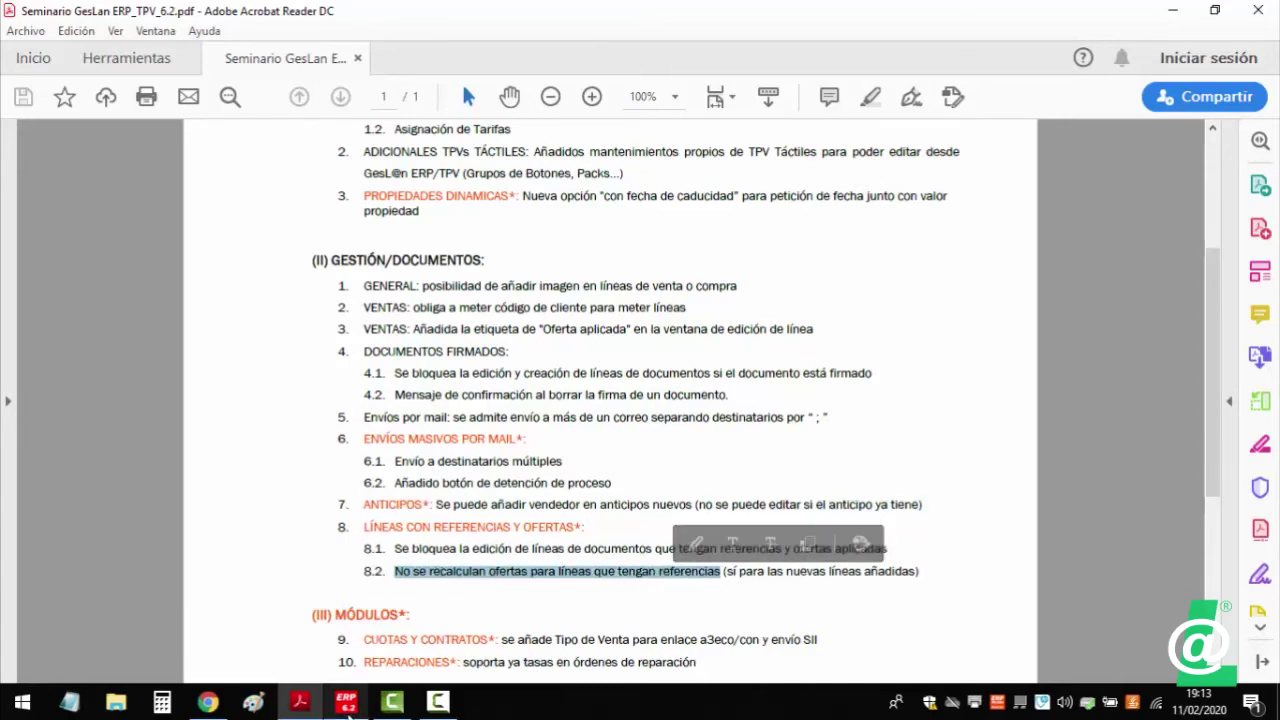
{"action": "left_click", "coordinate": [347, 703]}
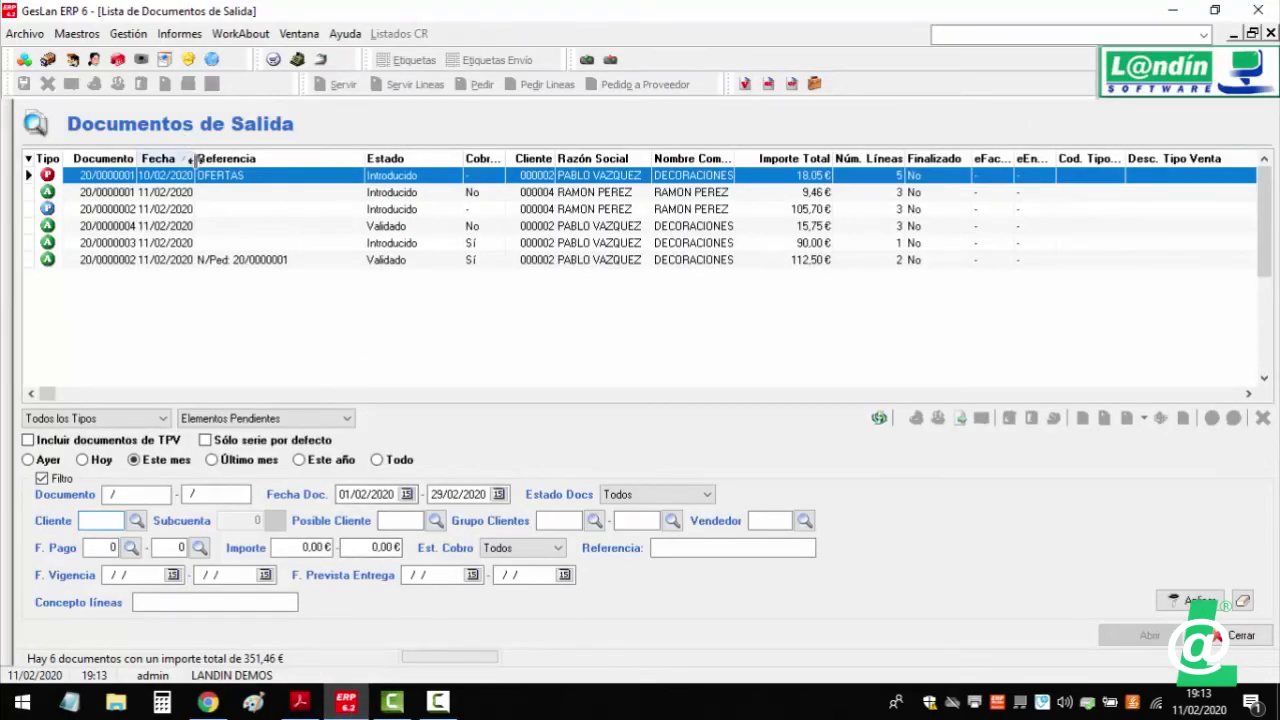
- Open quote 20/0000001 and look up offer 2, the 2-for-1 on BEBIDAS, in Ofertas
{"action": "double_click", "coordinate": [220, 185]}
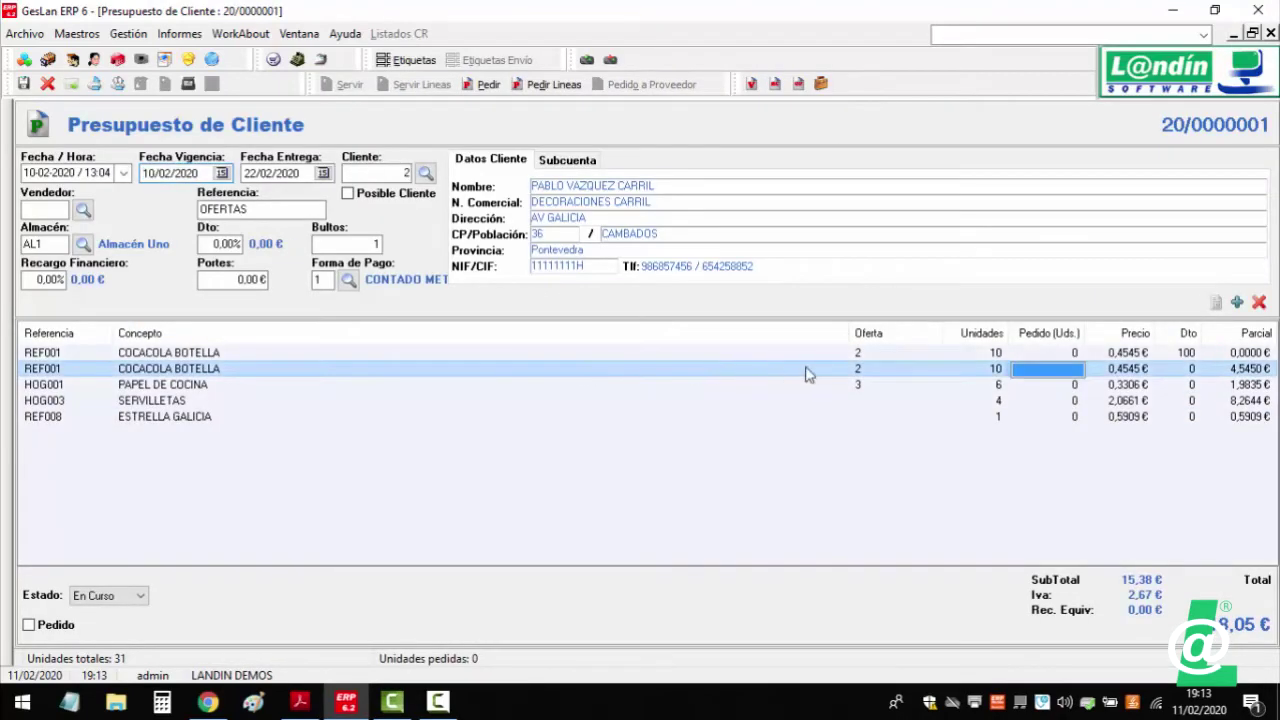
{"action": "left_click", "coordinate": [128, 33]}
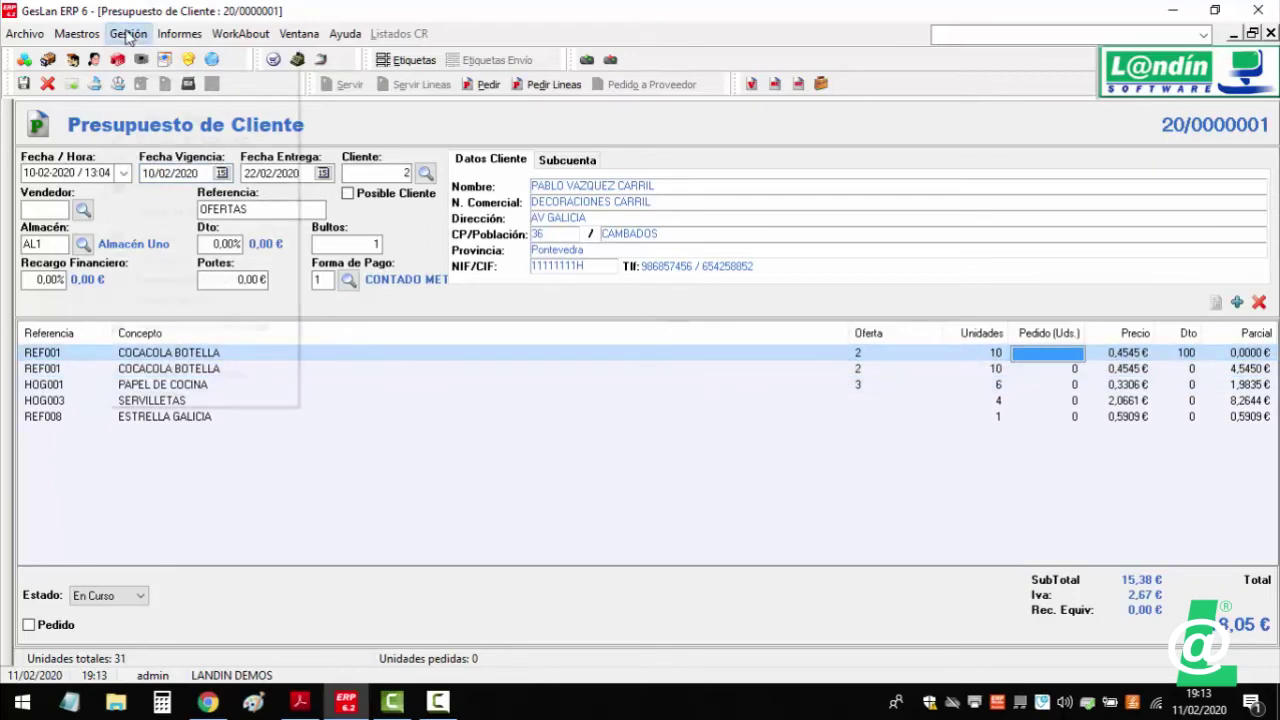
{"action": "mouse_move", "coordinate": [230, 56]}
{"action": "left_click", "coordinate": [370, 260]}
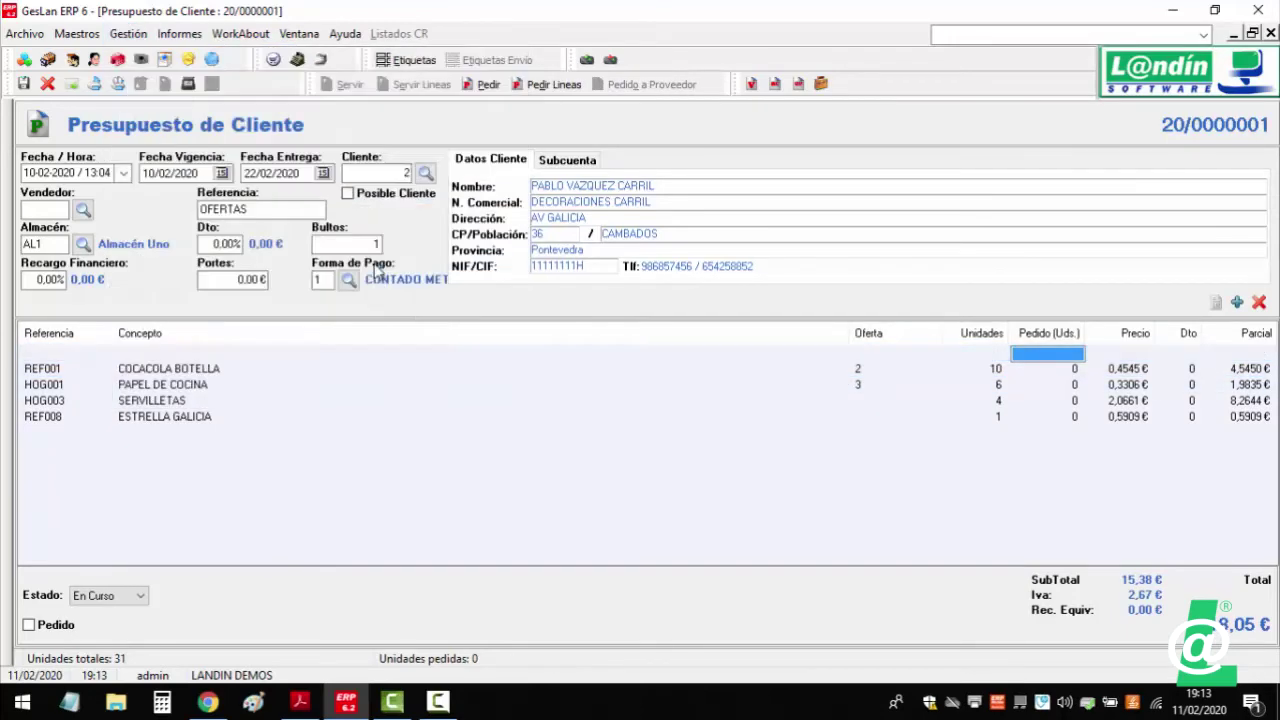
{"action": "left_click", "coordinate": [205, 292]}
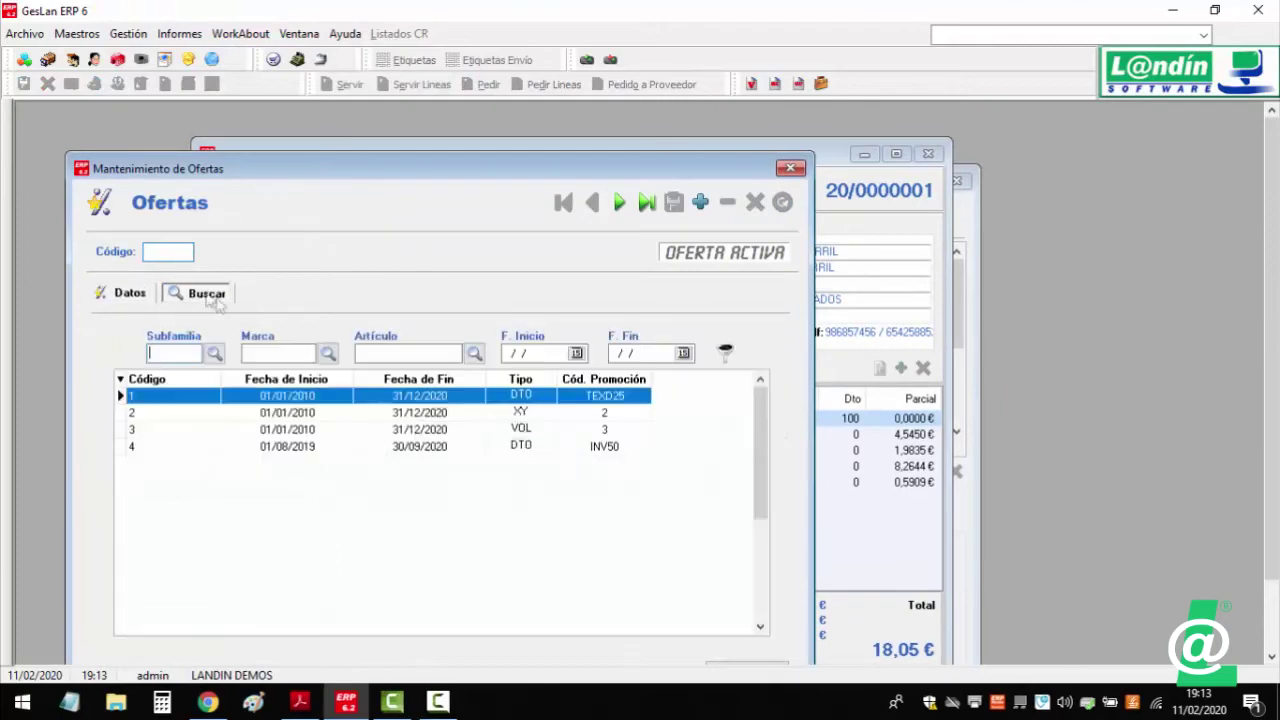
{"action": "left_click_drag", "start_coordinate": [525, 165], "coordinate": [847, 520]}
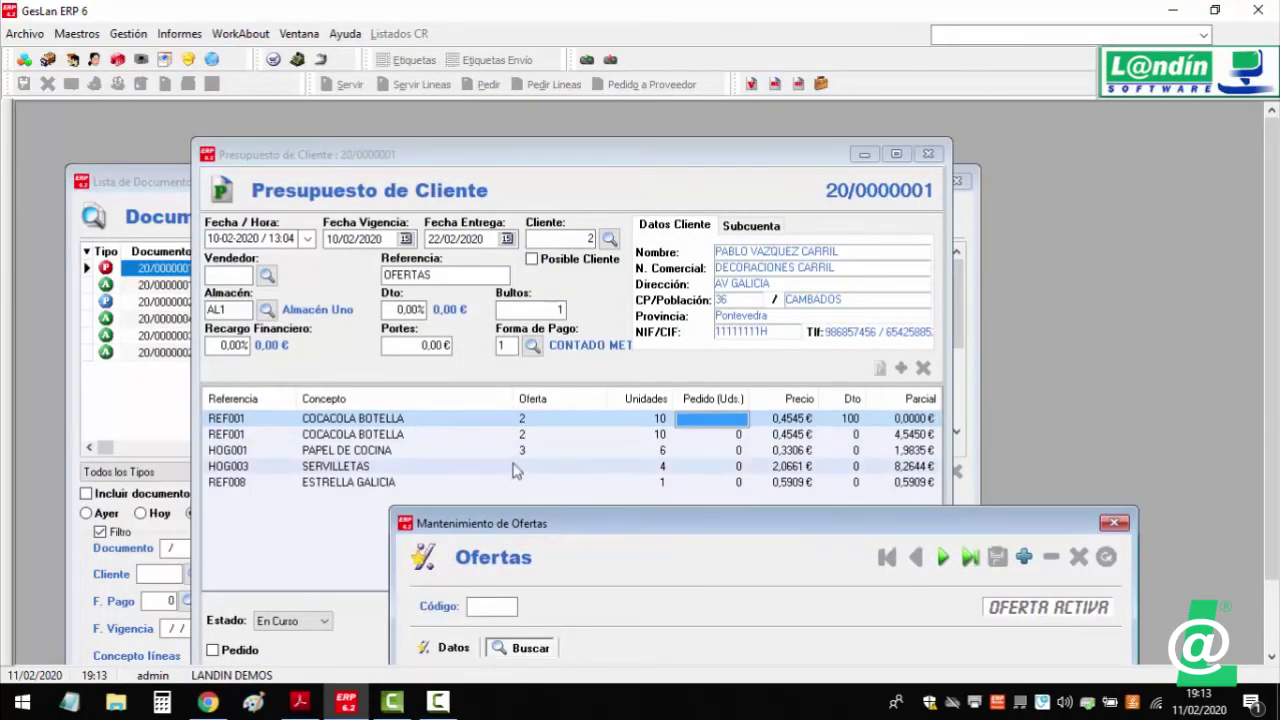
{"action": "left_click_drag", "start_coordinate": [549, 526], "coordinate": [517, 232]}
{"action": "left_click", "coordinate": [458, 313]}
{"action": "type", "text": "2"}
{"action": "key", "text": "Return"}
{"action": "left_click", "coordinate": [424, 358]}
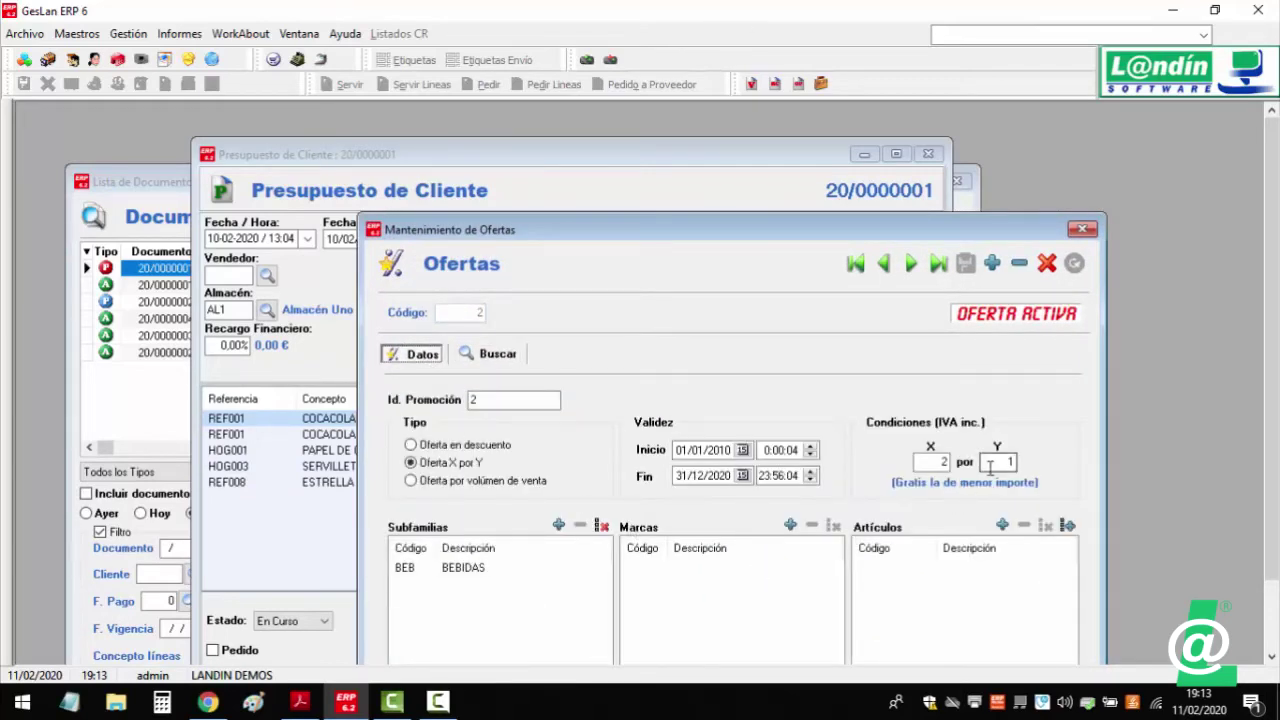
- Check the quote's PAPEL DE COCINA line, then view offer 3's HOGAR volume price
{"action": "left_click", "coordinate": [678, 207]}
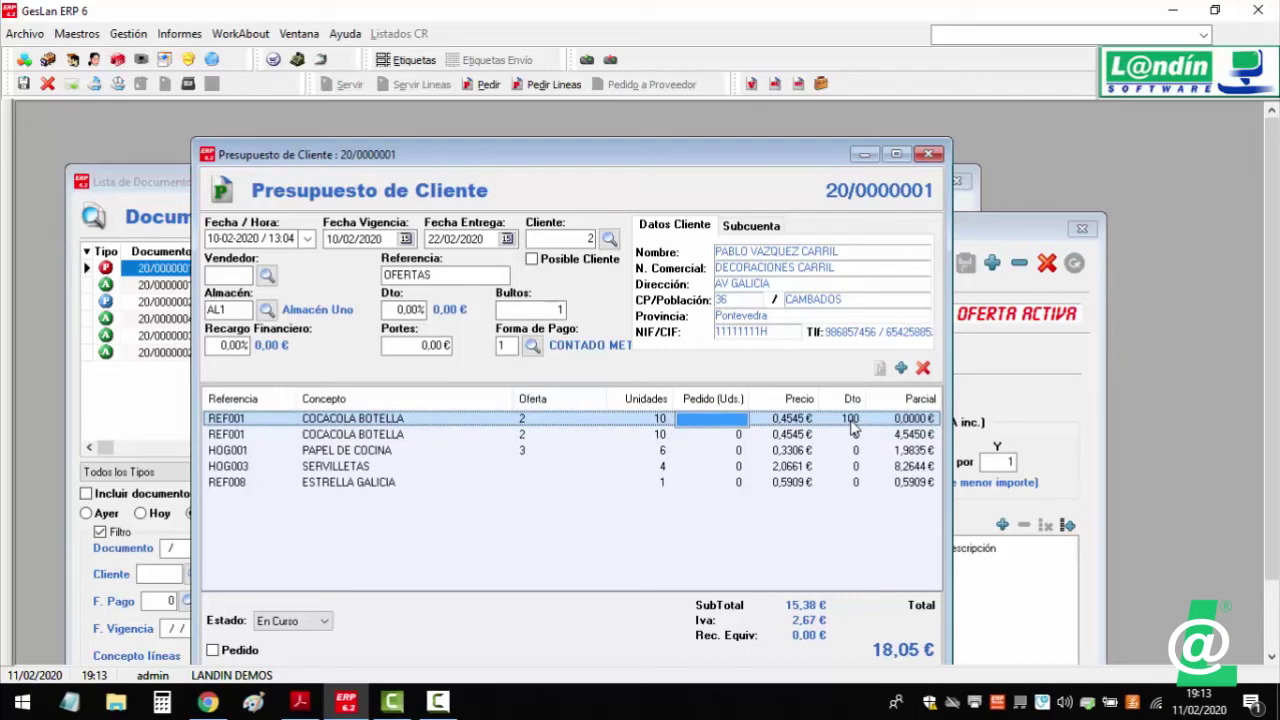
{"action": "left_click", "coordinate": [383, 454]}
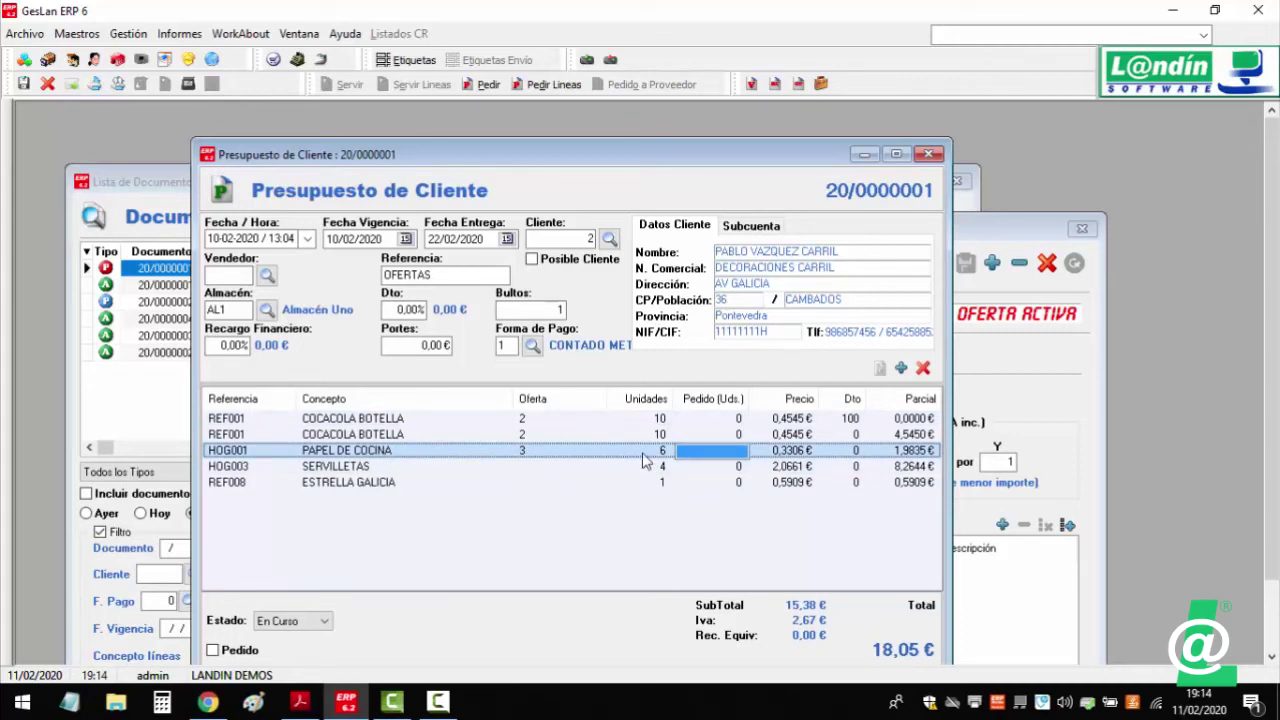
{"action": "left_click", "coordinate": [1004, 350]}
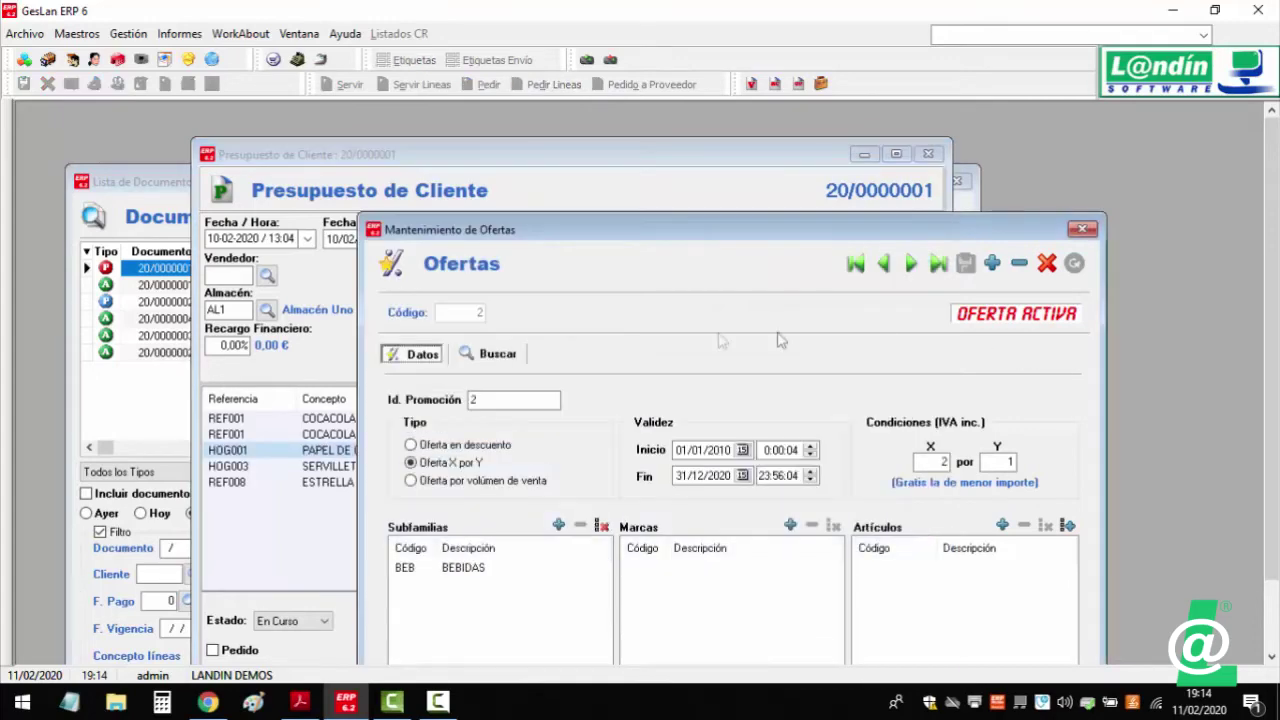
{"action": "left_click", "coordinate": [487, 353]}
{"action": "double_click", "coordinate": [493, 491]}
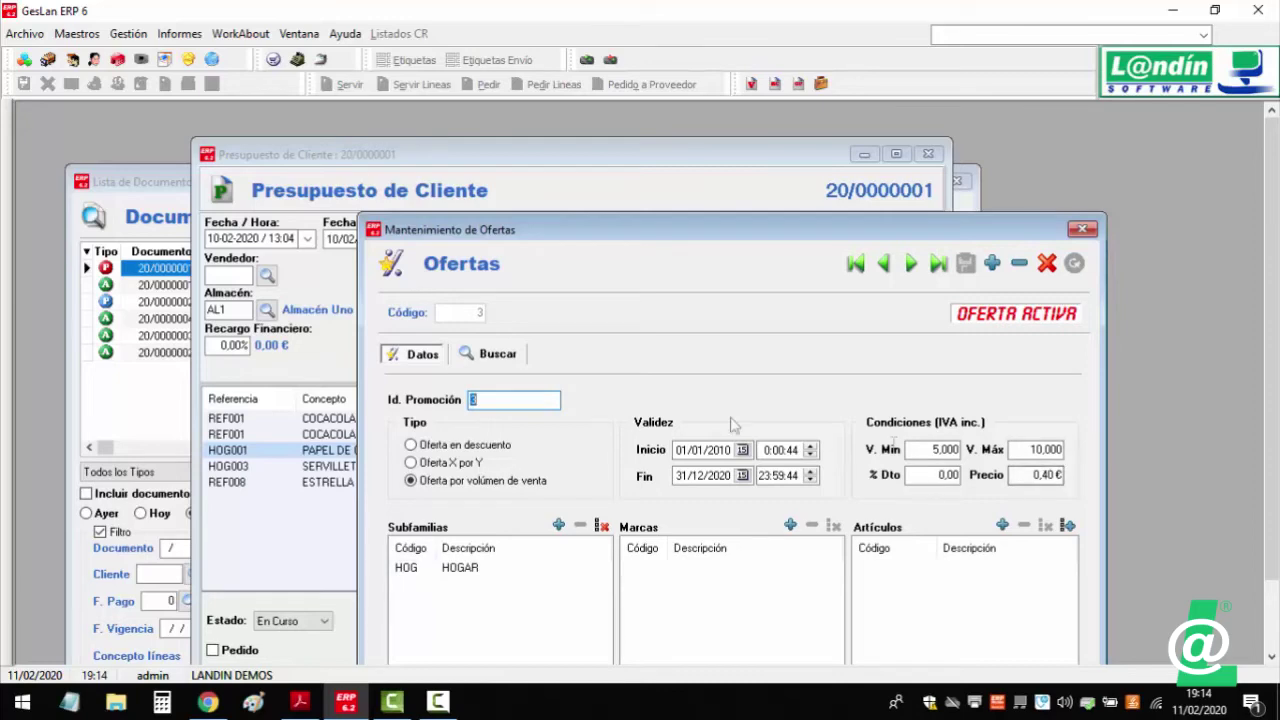
{"action": "left_click", "coordinate": [1082, 230]}
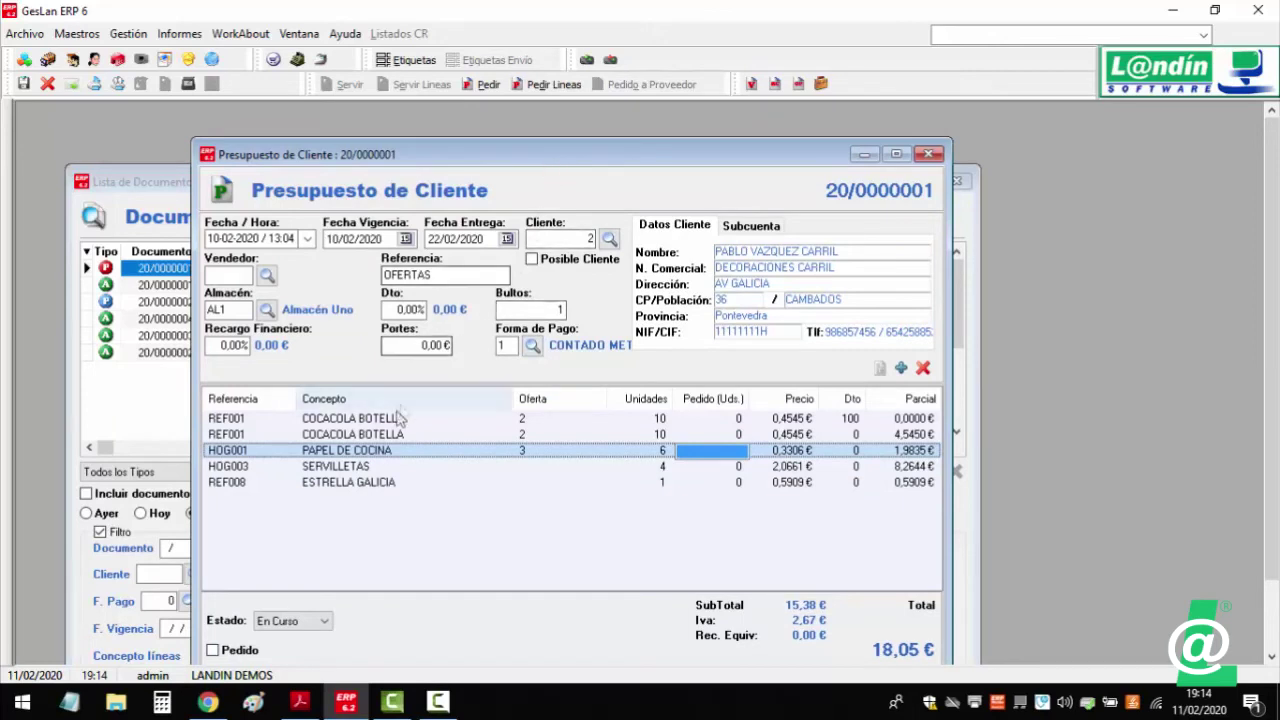
- Order 2 units of the HOG001 PAPEL DE COCINA line with Pedir Lineas, creating order 20/0000003
{"action": "left_click", "coordinate": [691, 452]}
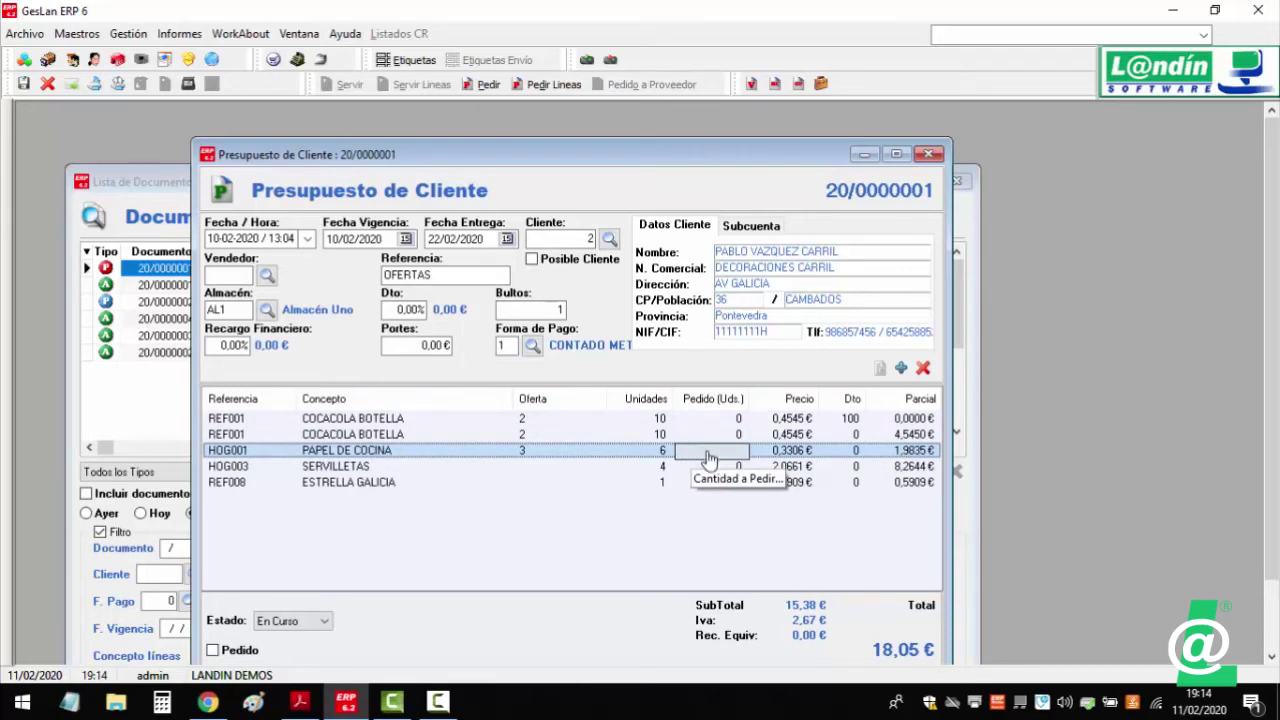
{"action": "key", "text": "Escape"}
{"action": "left_click", "coordinate": [700, 455]}
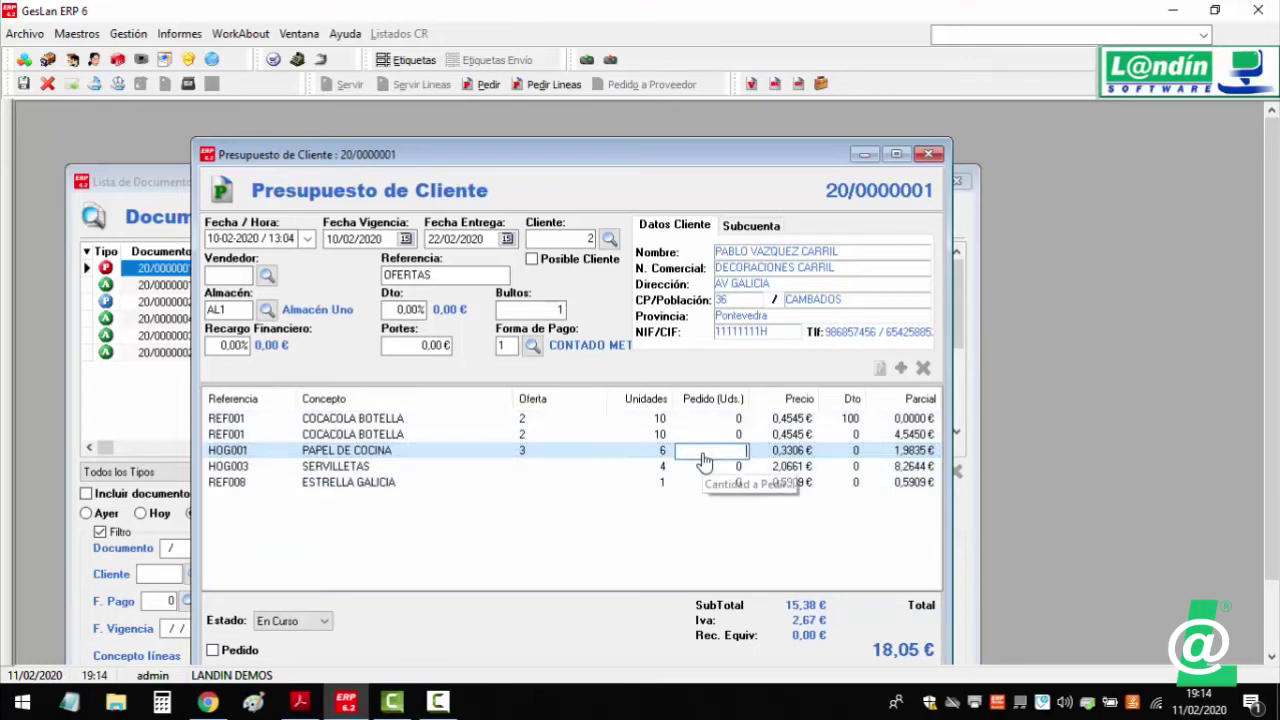
{"action": "type", "text": "4"}
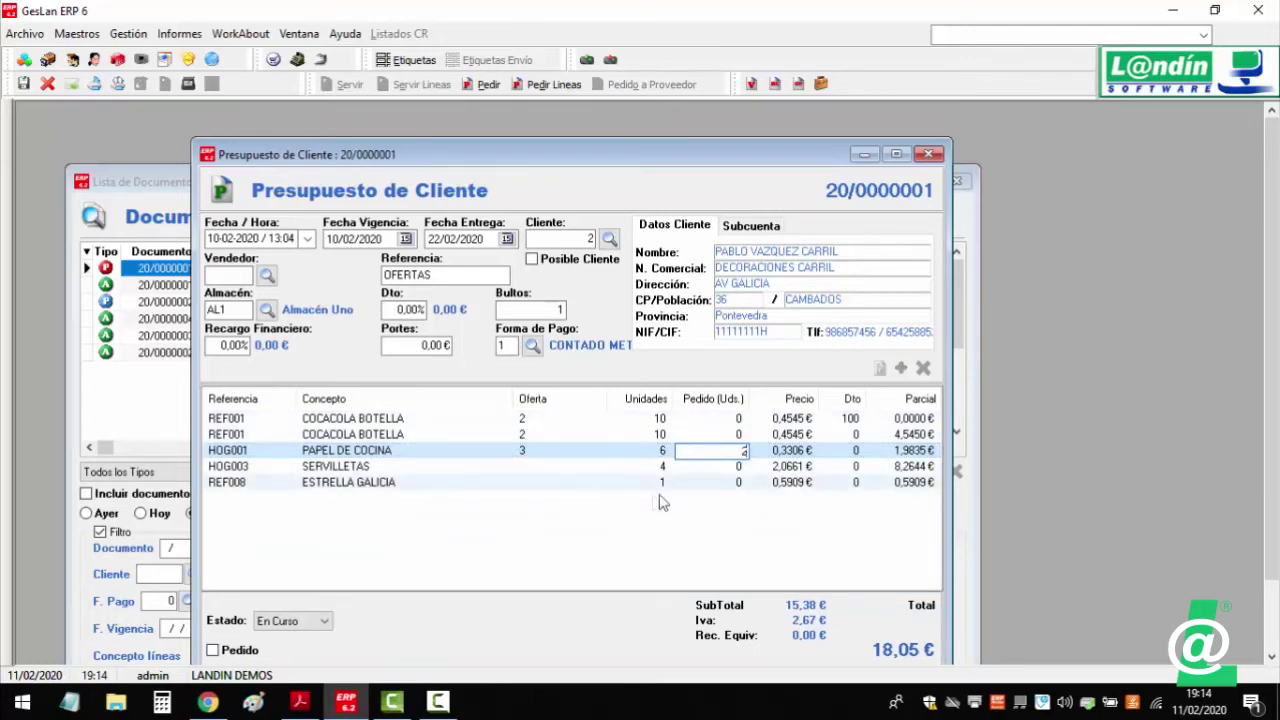
{"action": "key", "text": "Return"}
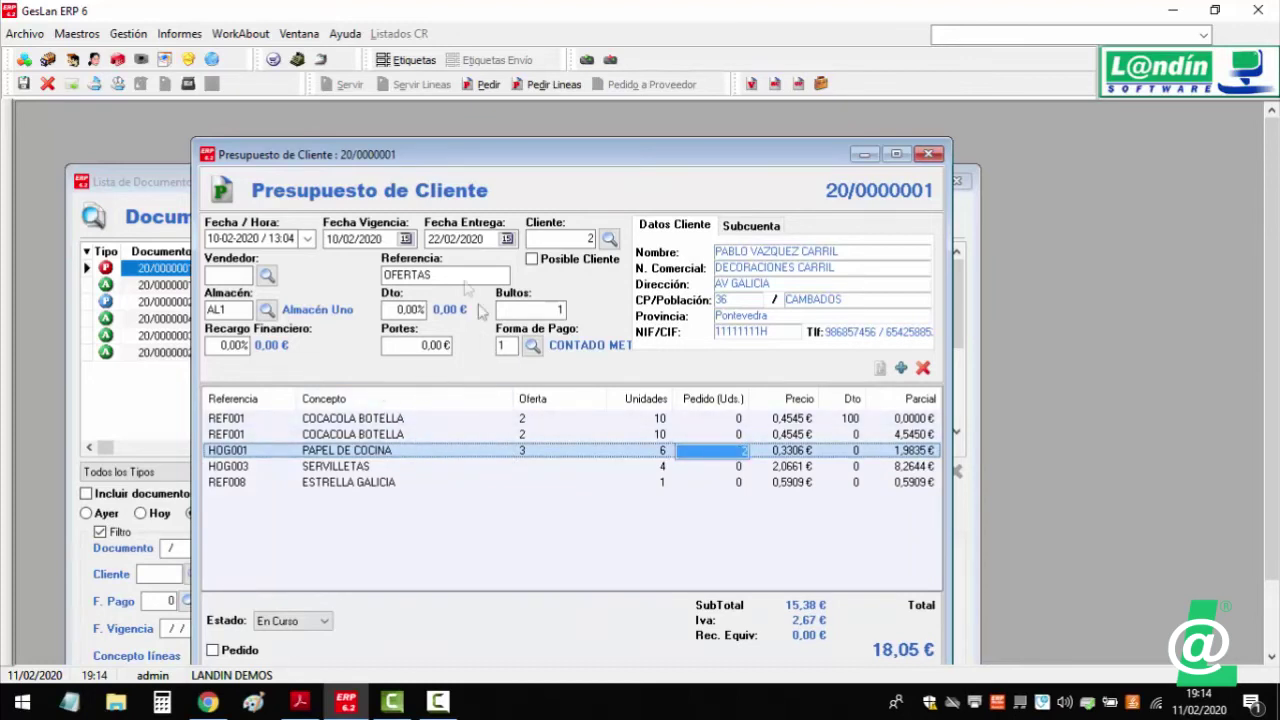
{"action": "left_click", "coordinate": [537, 86]}
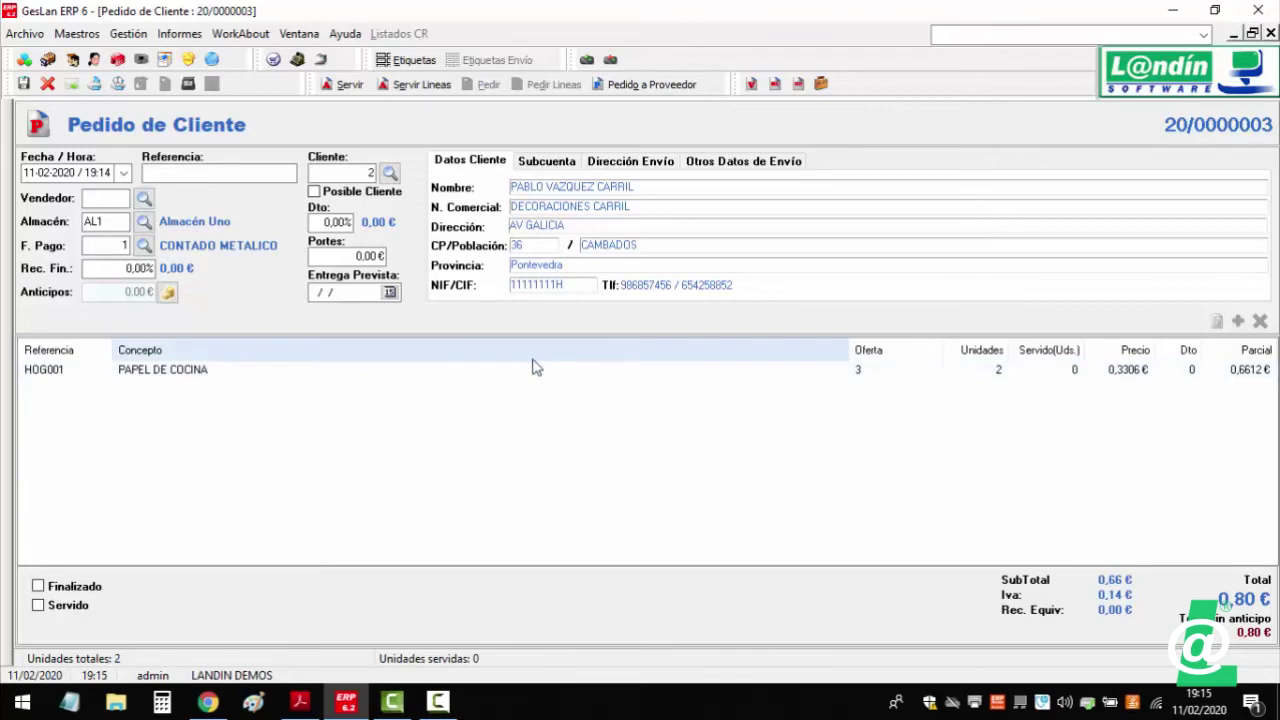
- Inspect order 20/0000003's locked PAPEL DE COCINA line with offer 3, then close it unchanged
{"action": "left_click", "coordinate": [431, 372]}
{"action": "double_click", "coordinate": [431, 370]}
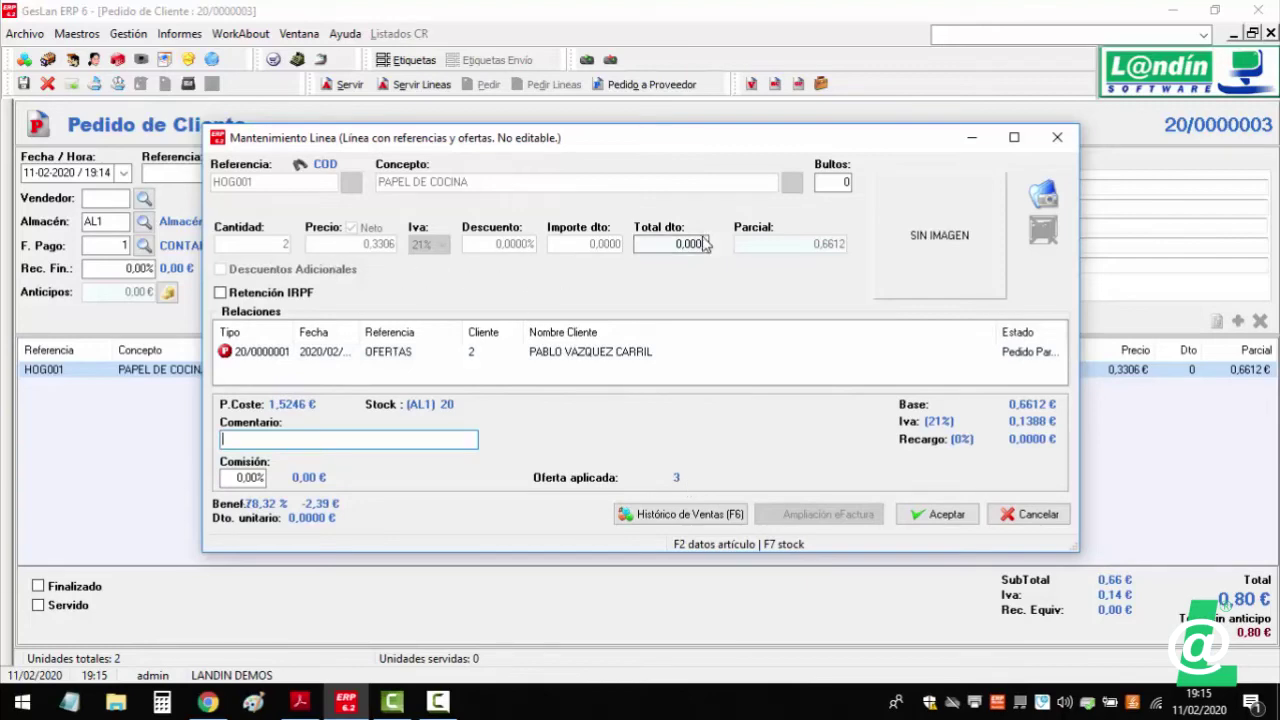
{"action": "left_click", "coordinate": [1010, 515]}
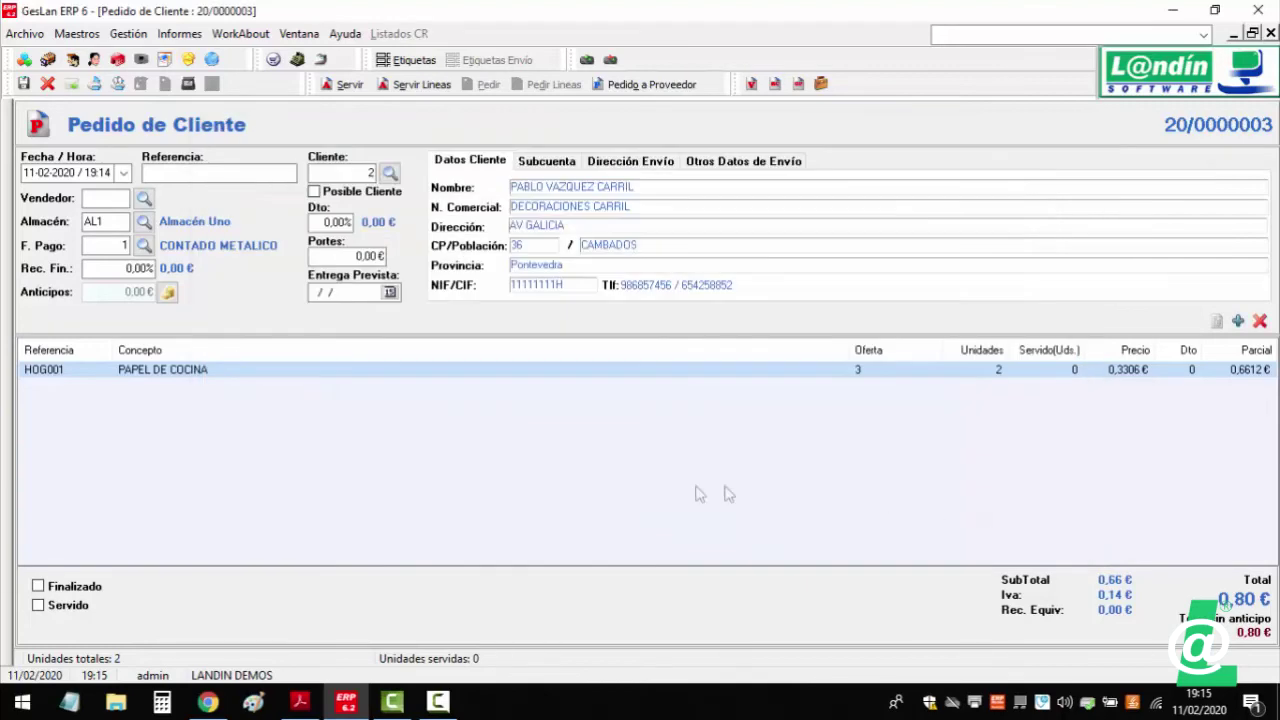
{"action": "left_click", "coordinate": [632, 482]}
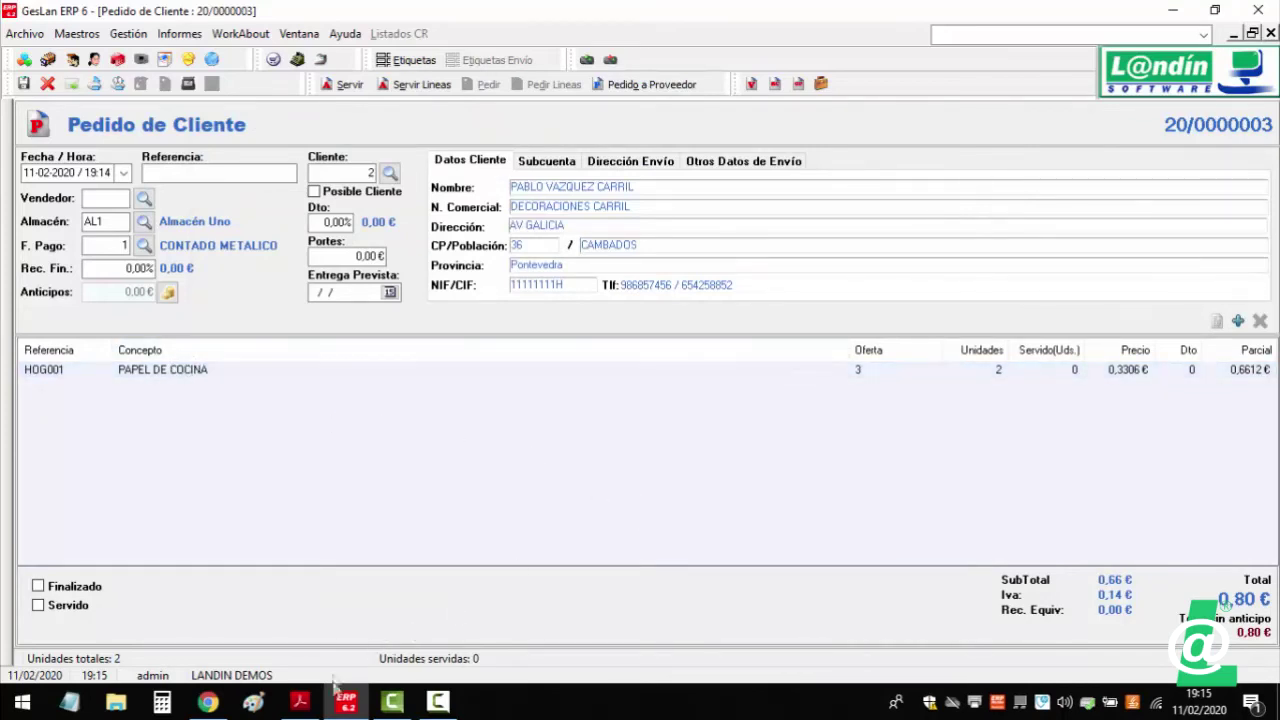
{"action": "left_click", "coordinate": [313, 709]}
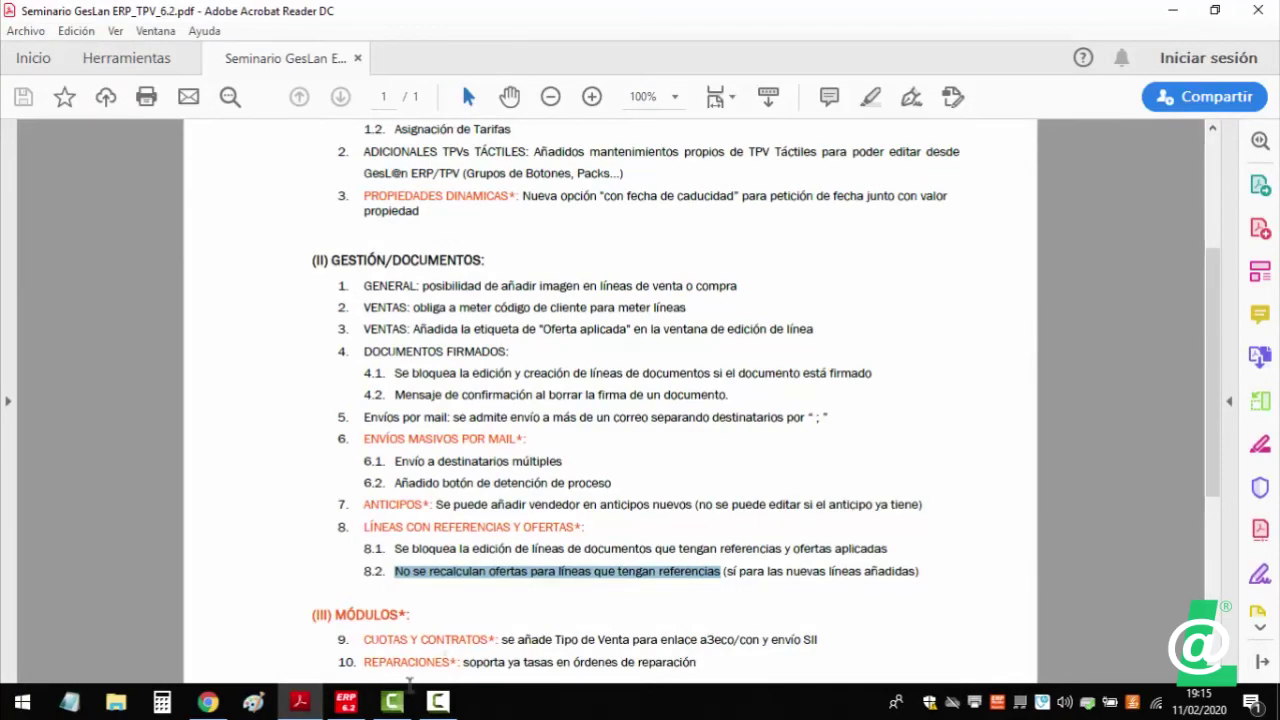
{"action": "left_click", "coordinate": [345, 705]}
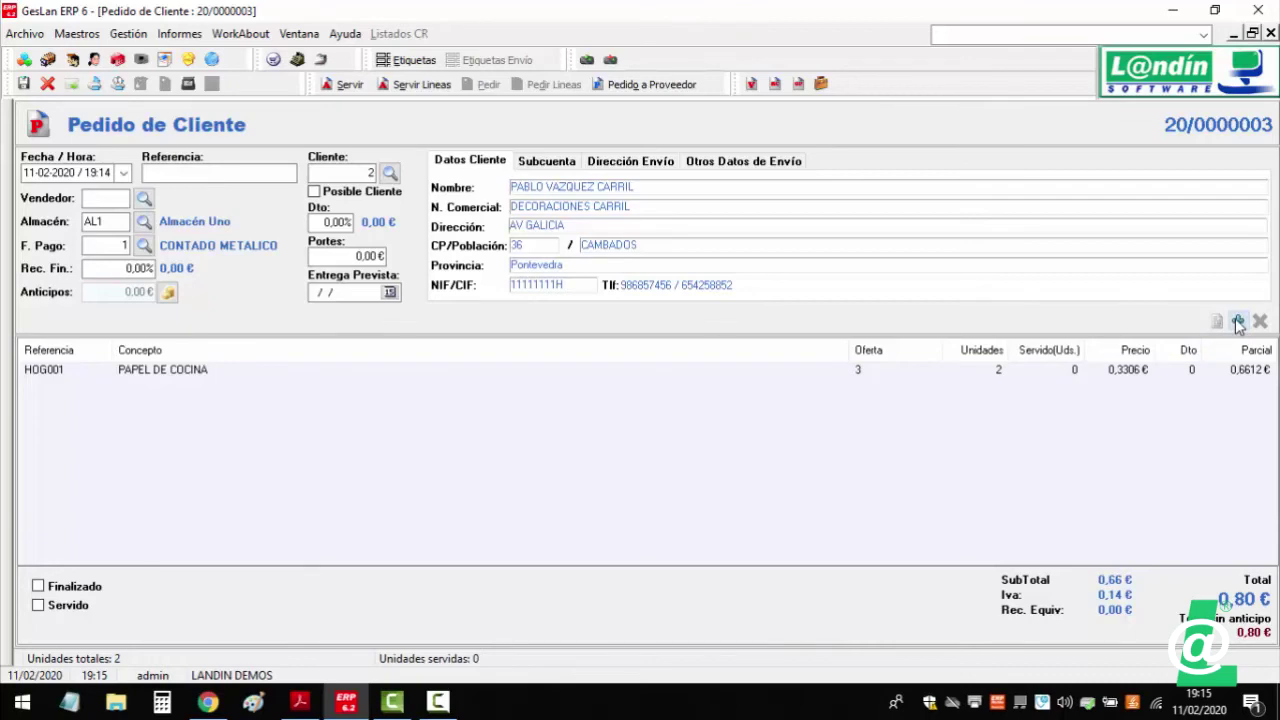
- Add a new HOG001 PAPEL DE COCINA line of 3 units to the order
{"action": "left_click", "coordinate": [1238, 322]}
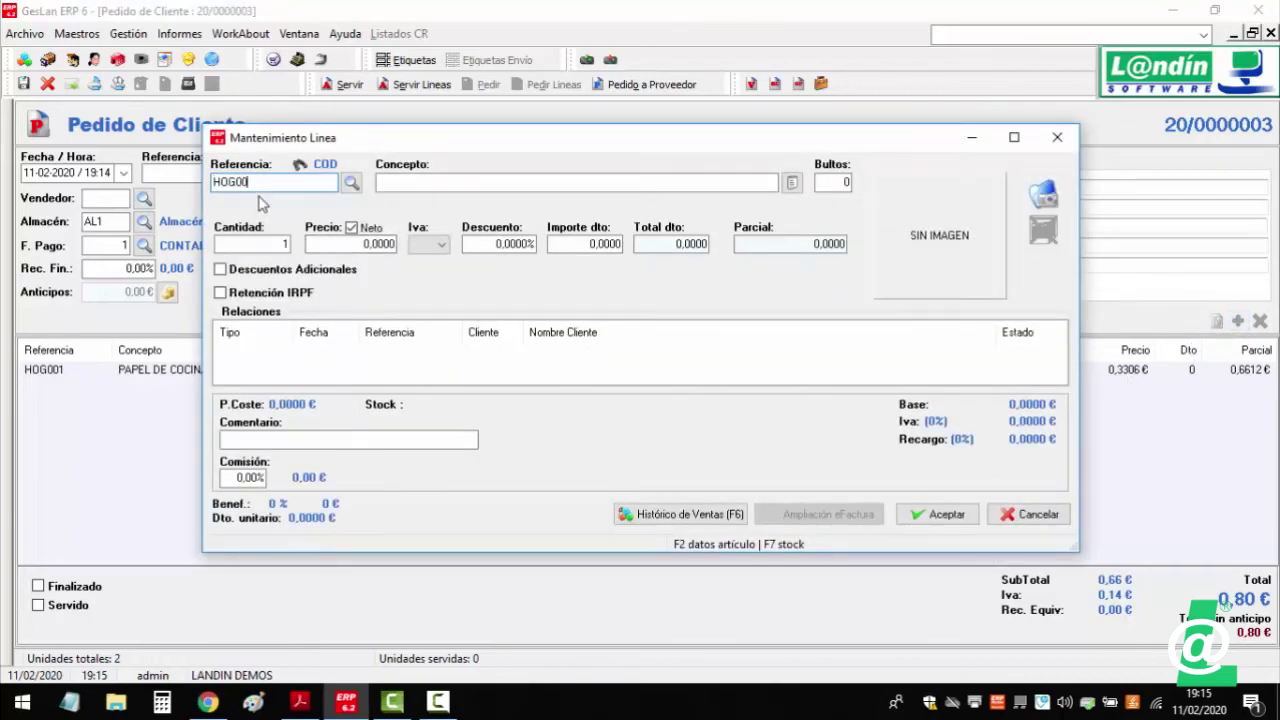
{"action": "key", "text": "Return"}
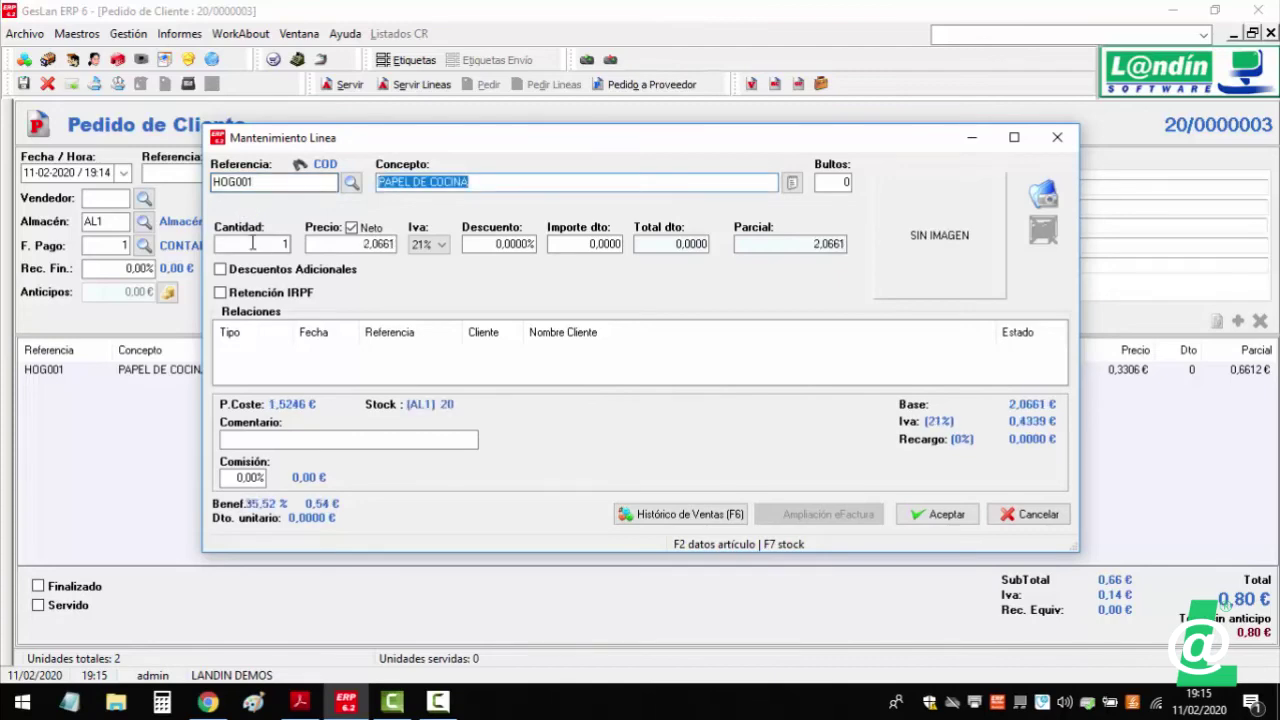
{"action": "left_click", "coordinate": [252, 243]}
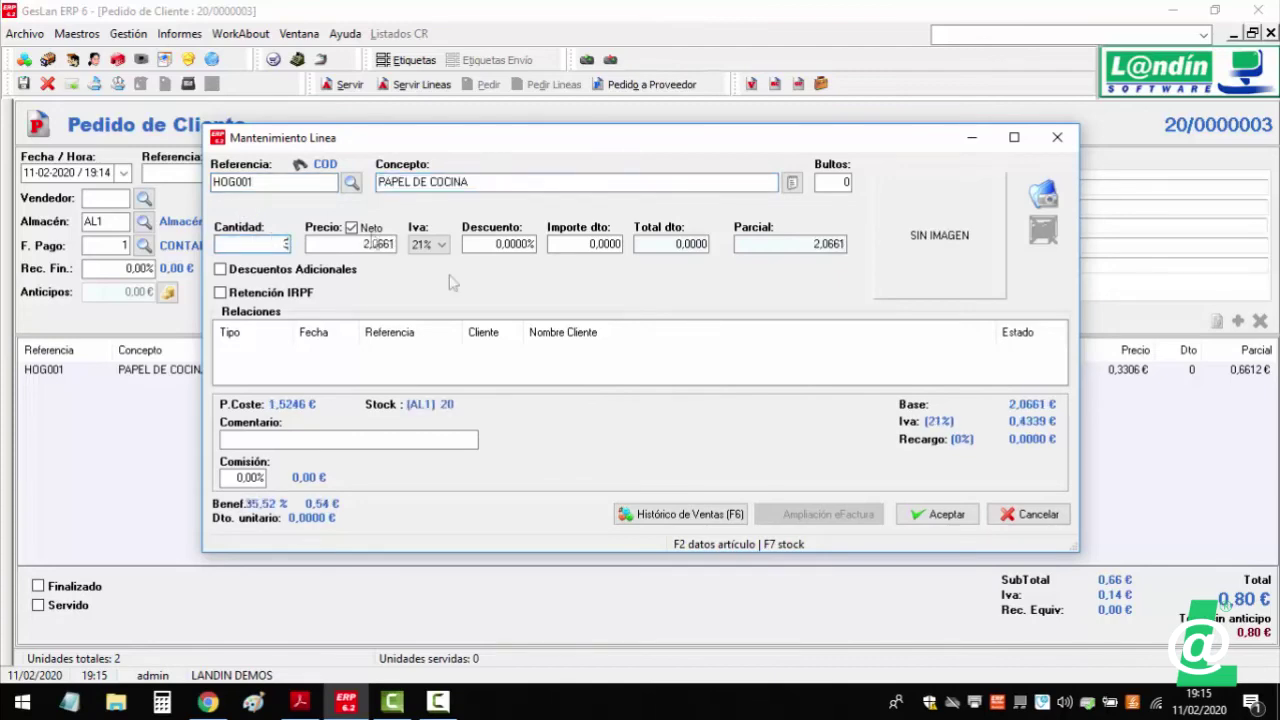
{"action": "left_click", "coordinate": [935, 514]}
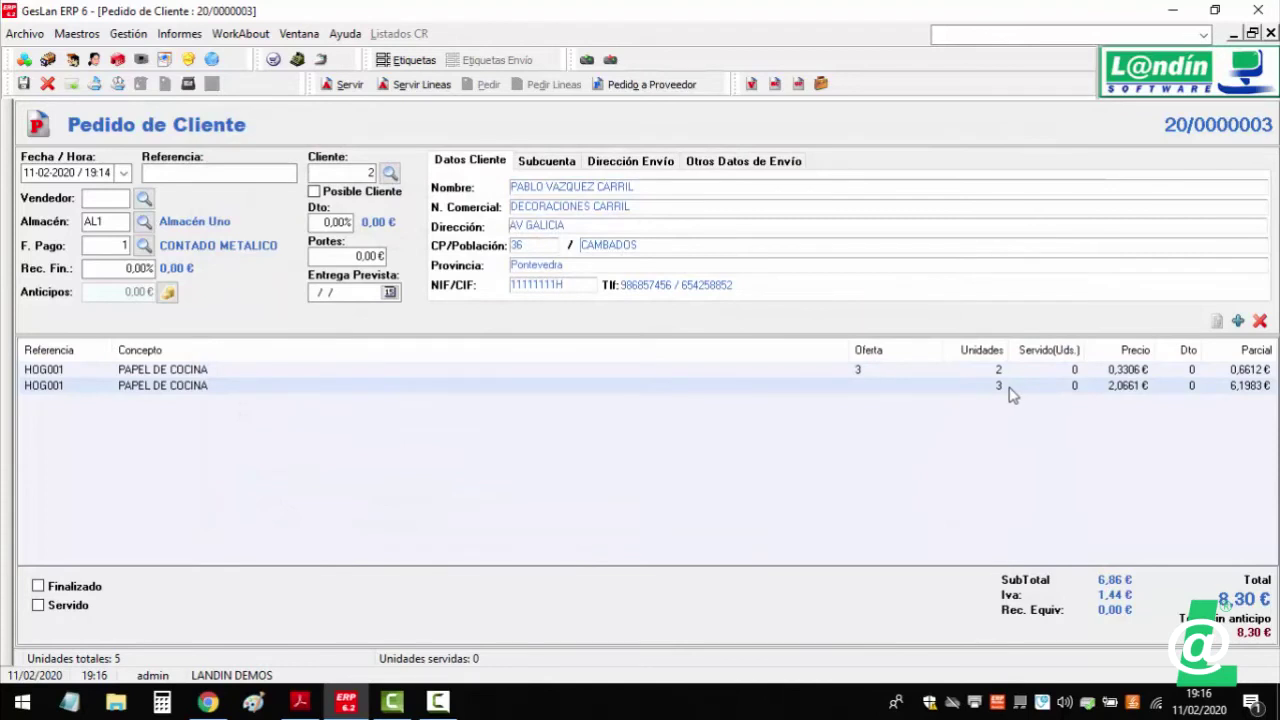
- Compare the offer-linked first PAPEL DE COCINA line with the new 2,0661 € line
{"action": "left_click", "coordinate": [905, 372]}
{"action": "left_click", "coordinate": [905, 372]}
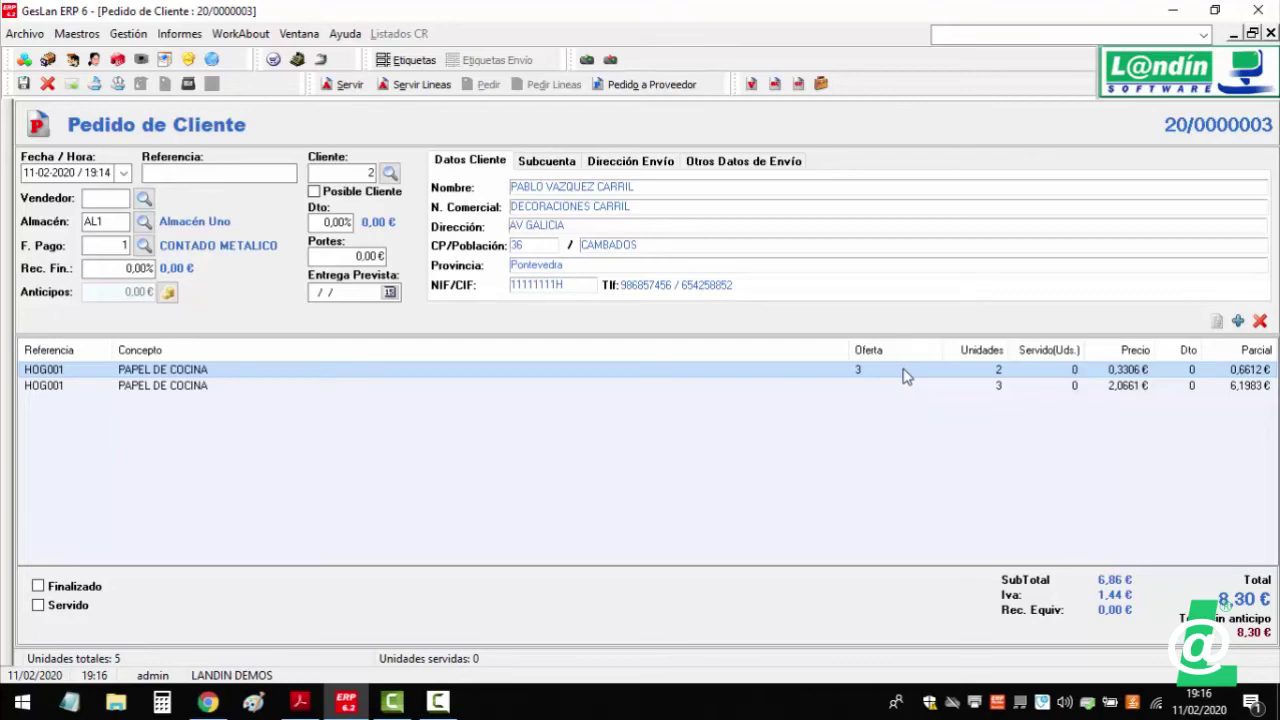
{"action": "double_click", "coordinate": [905, 372]}
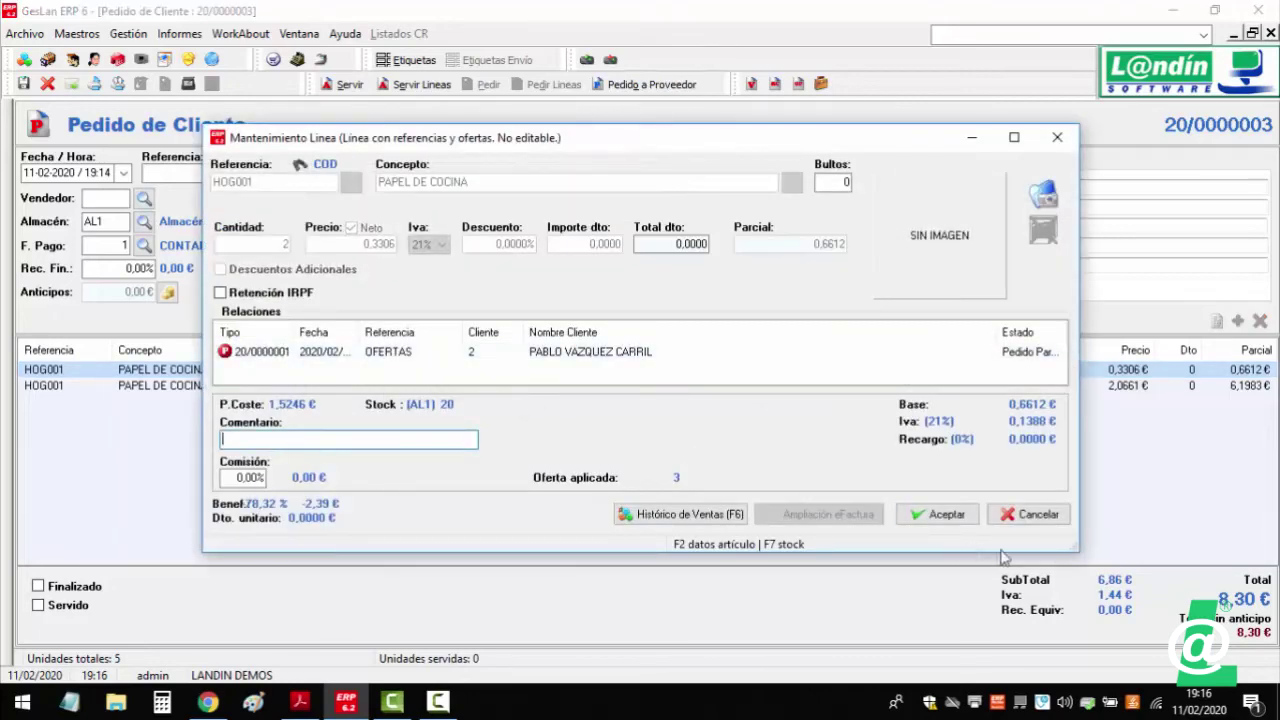
{"action": "left_click", "coordinate": [1028, 514]}
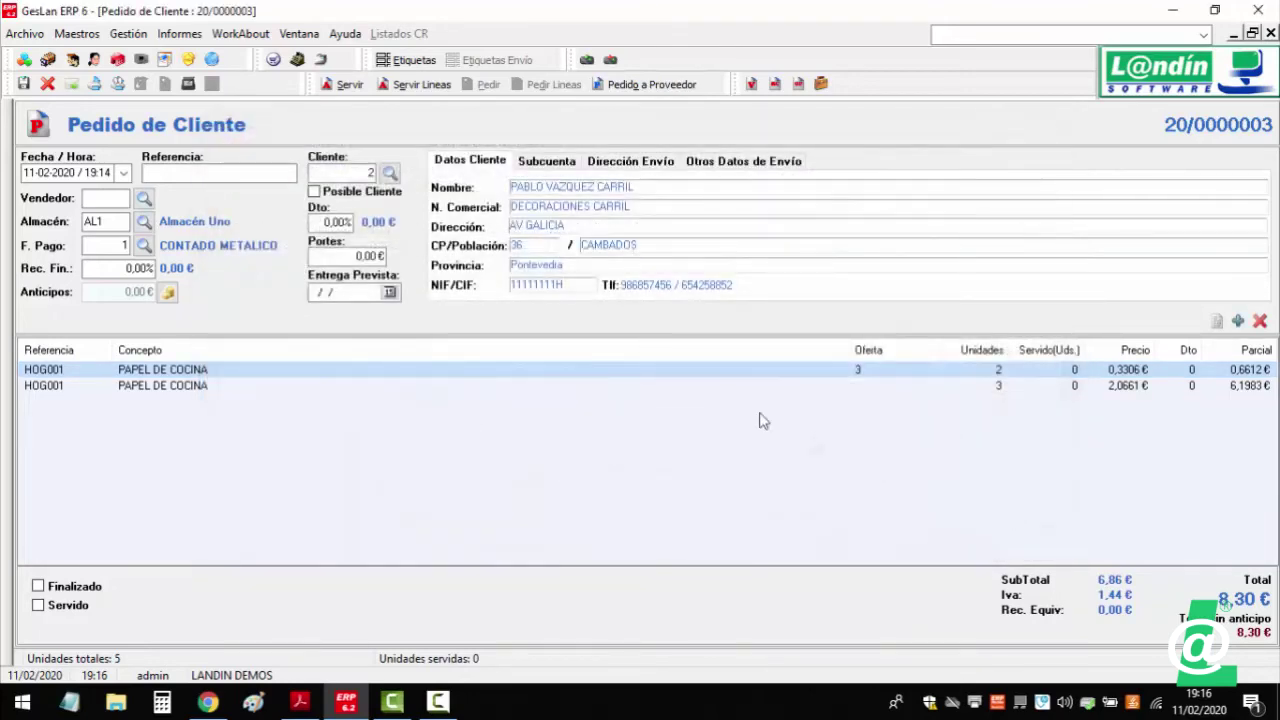
{"action": "left_click", "coordinate": [672, 388]}
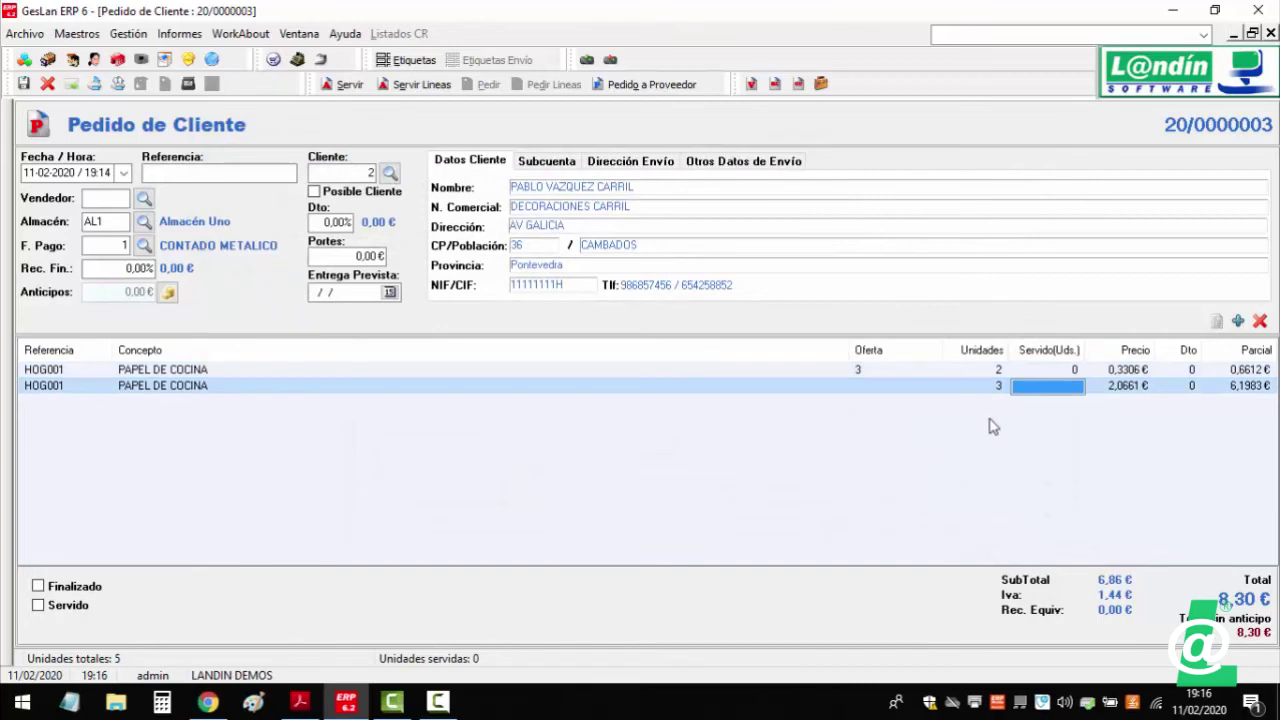
{"action": "left_click", "coordinate": [980, 474]}
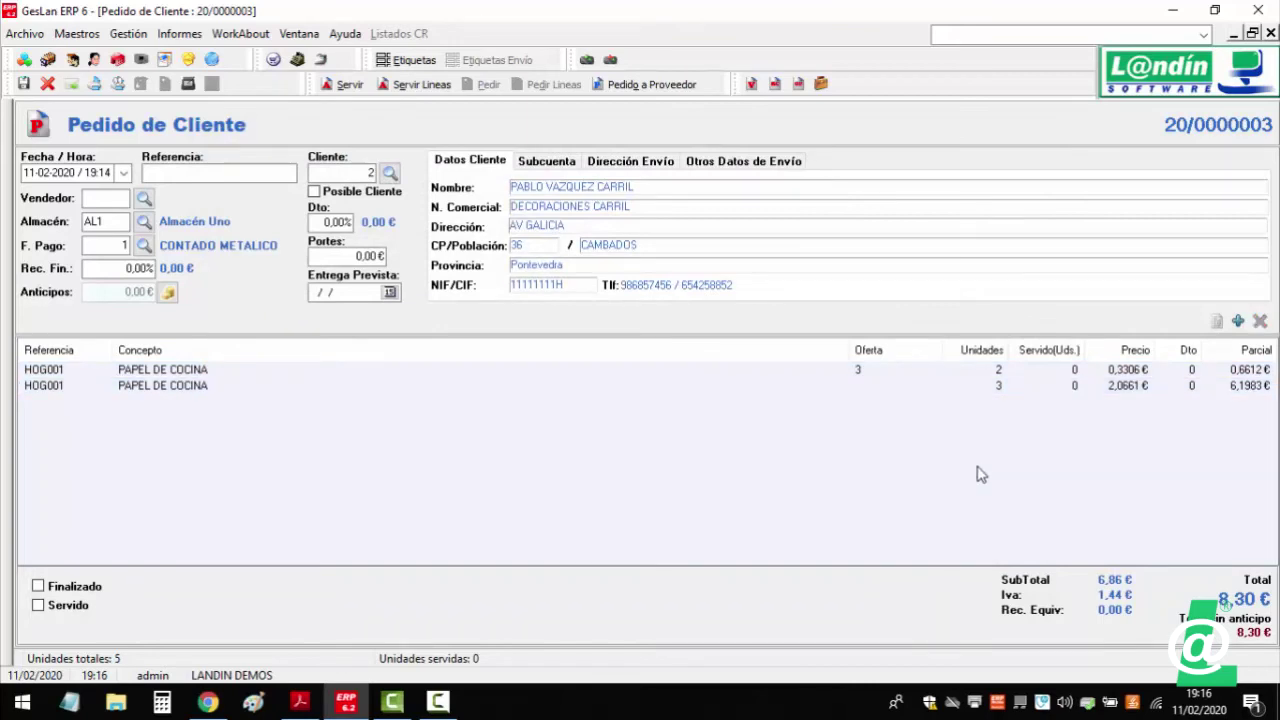
{"action": "key", "text": "Insert"}
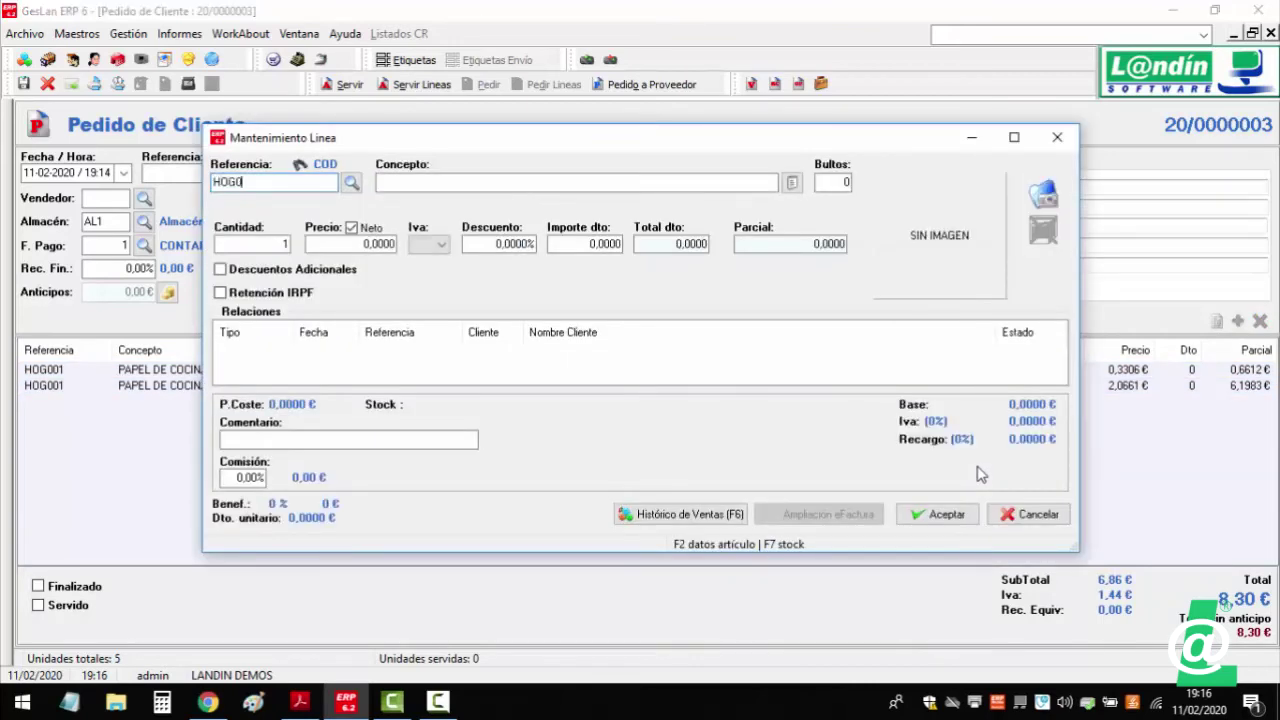
- Add a third PAPEL DE COCINA line with reference HOG001 to order 20/0000003
{"action": "type", "text": "HOG001"}
{"action": "key", "text": "Tab"}
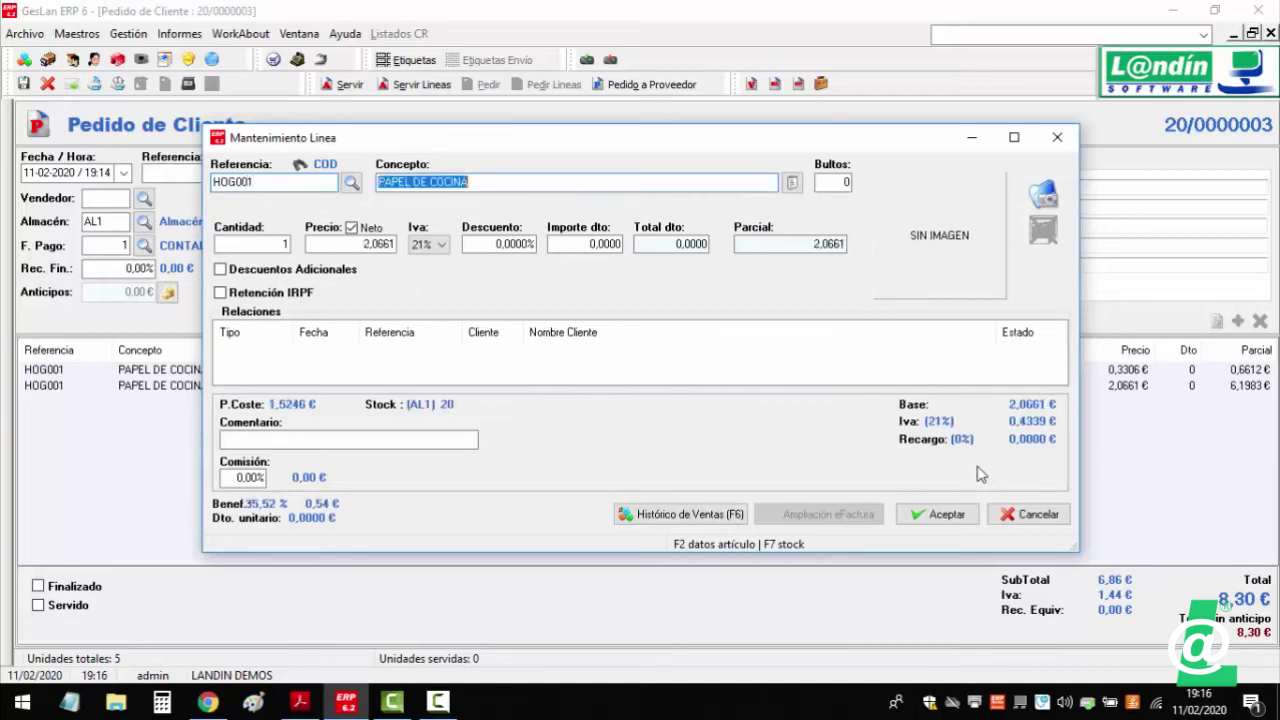
{"action": "key", "text": "Tab"}
{"action": "key", "text": "Tab"}
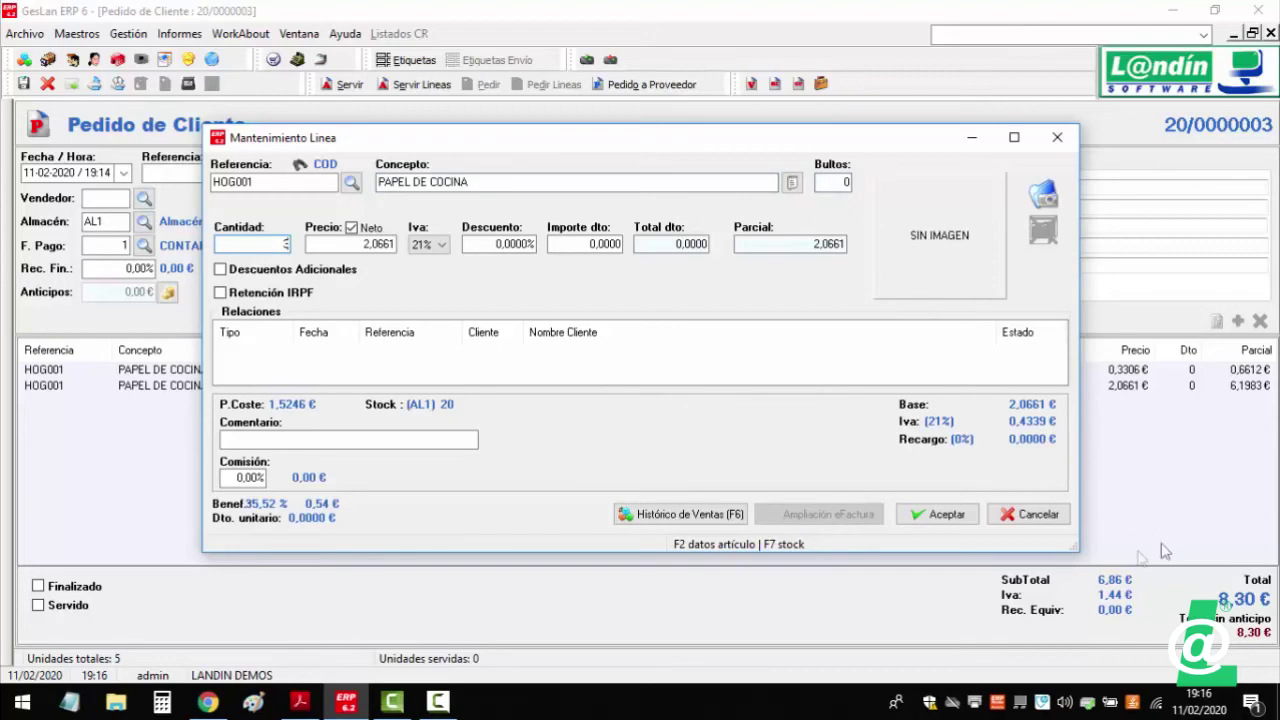
{"action": "left_click", "coordinate": [915, 514]}
- Delete the third PAPEL DE COCINA line, leaving the order total at 2,00 €
{"action": "left_click", "coordinate": [820, 388]}
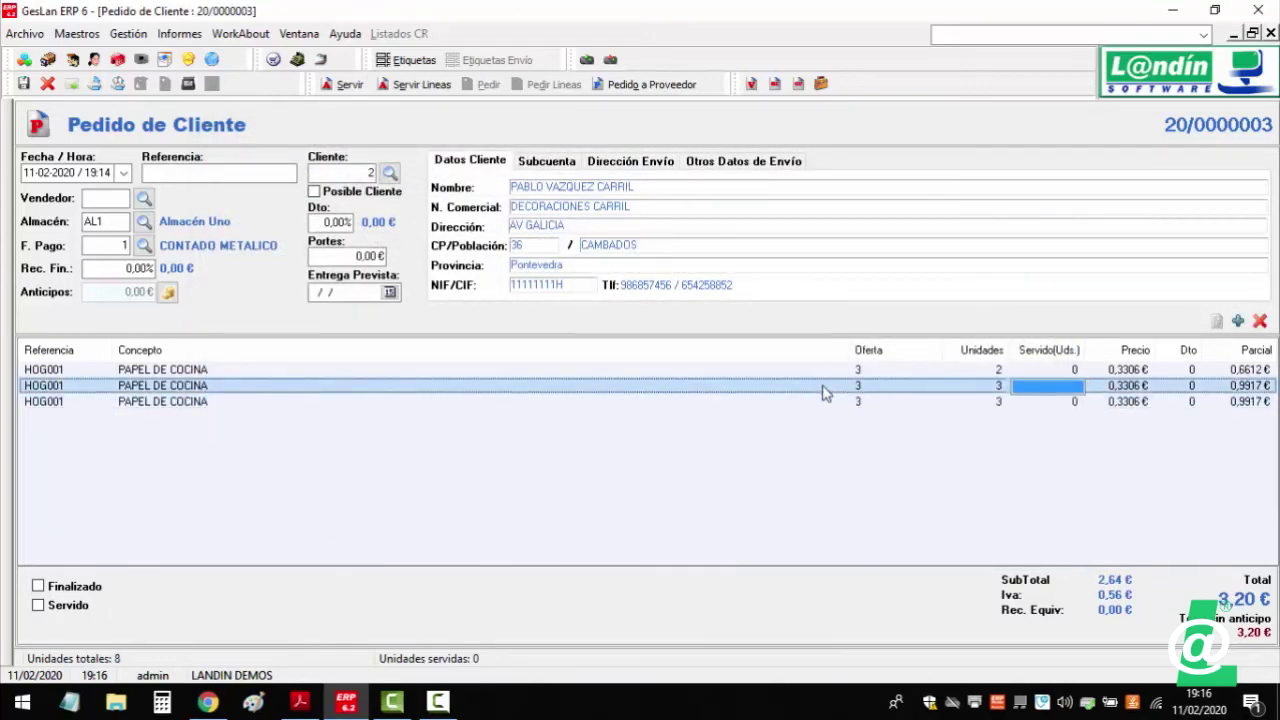
{"action": "left_click", "coordinate": [825, 401]}
{"action": "left_click", "coordinate": [1259, 321]}
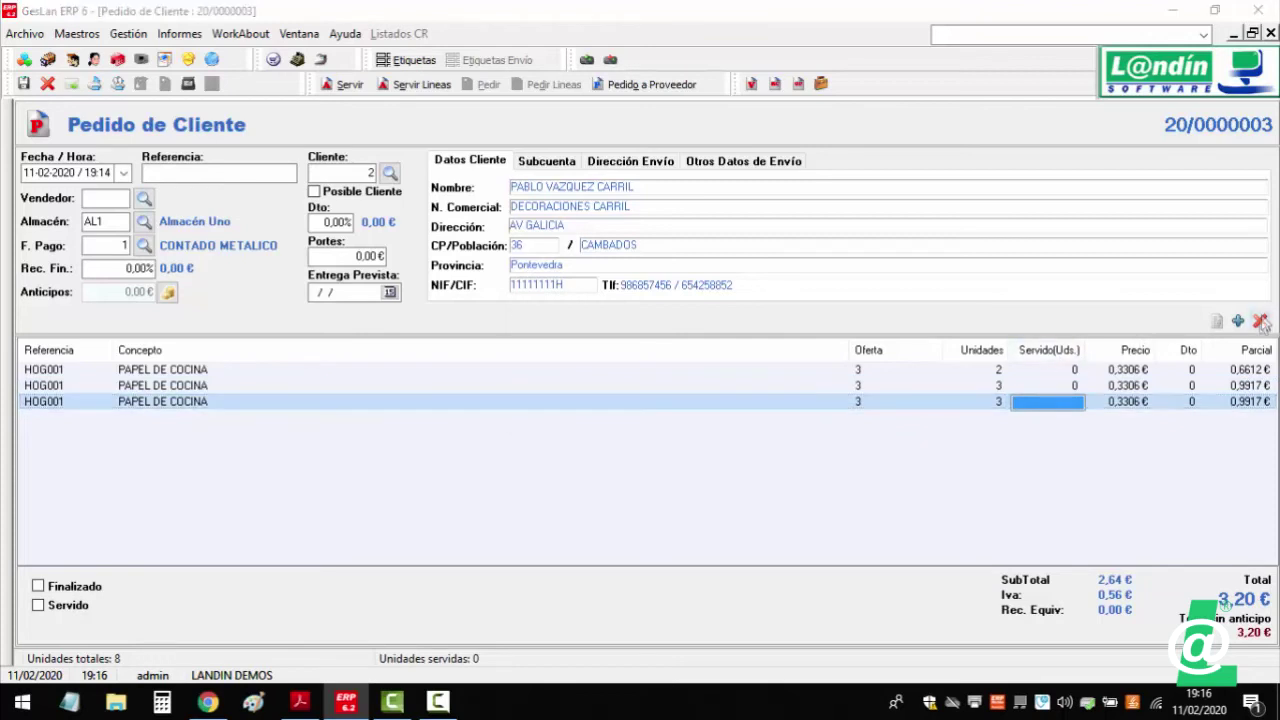
{"action": "left_click", "coordinate": [729, 417]}
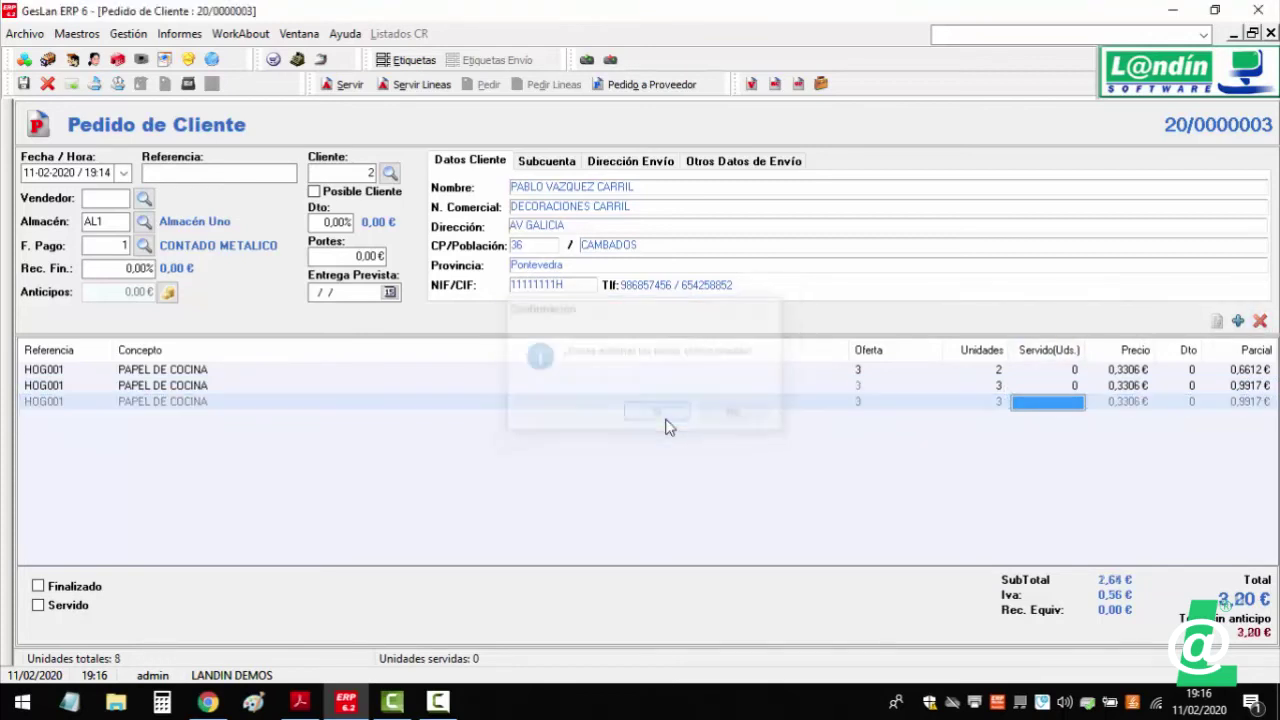
{"action": "left_click", "coordinate": [985, 375]}
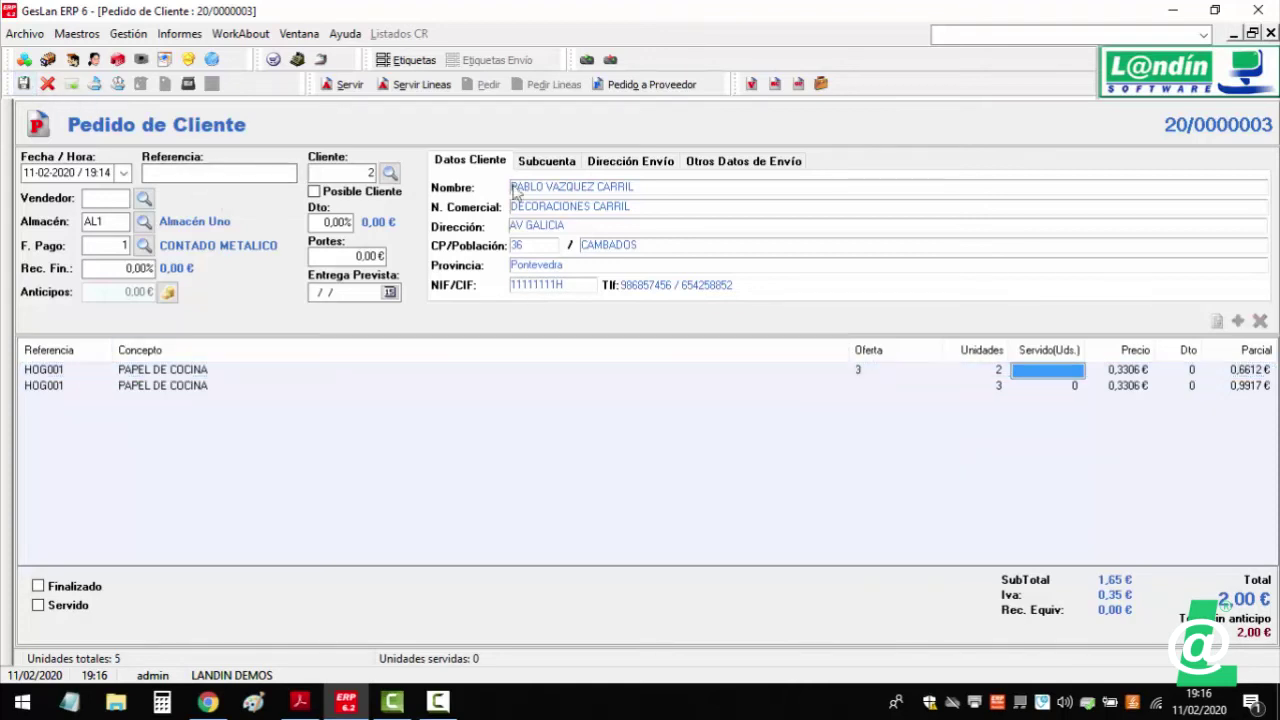
- Back on quote 20/0000001, enter 10 units to order on both COCACOLA BOTELLA lines
{"action": "left_click", "coordinate": [1270, 33]}
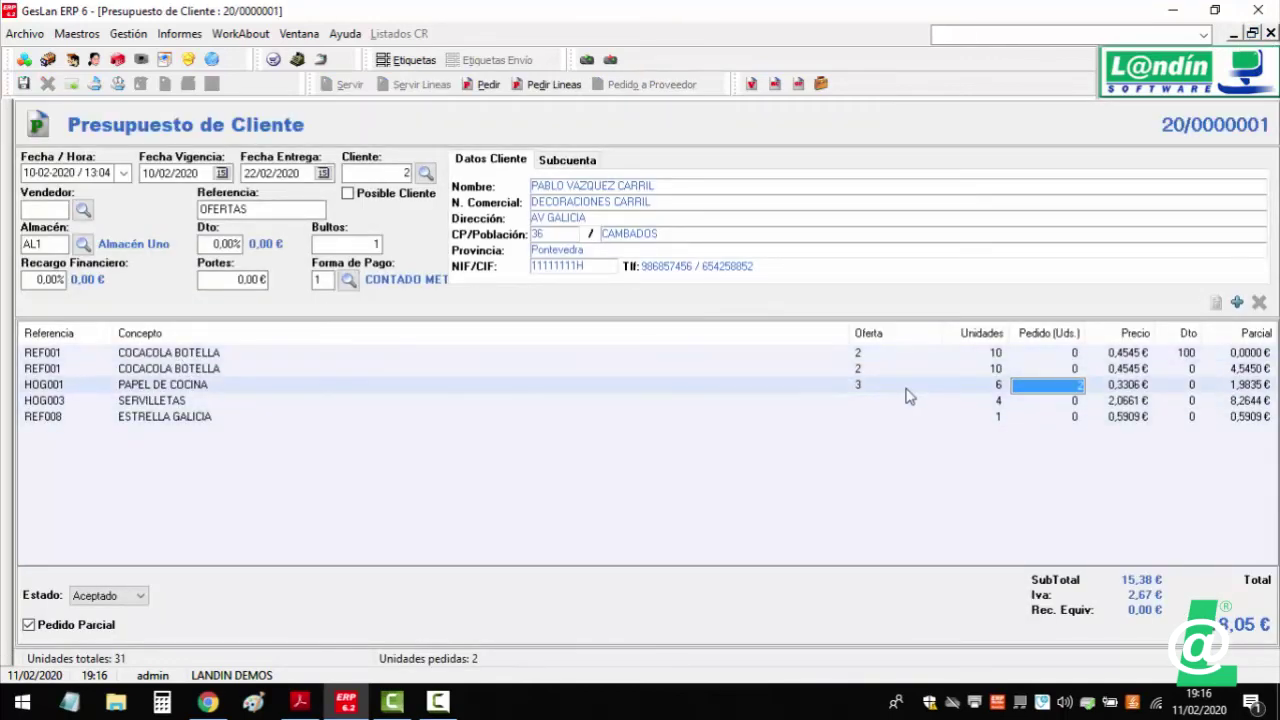
{"action": "left_click", "coordinate": [1077, 354]}
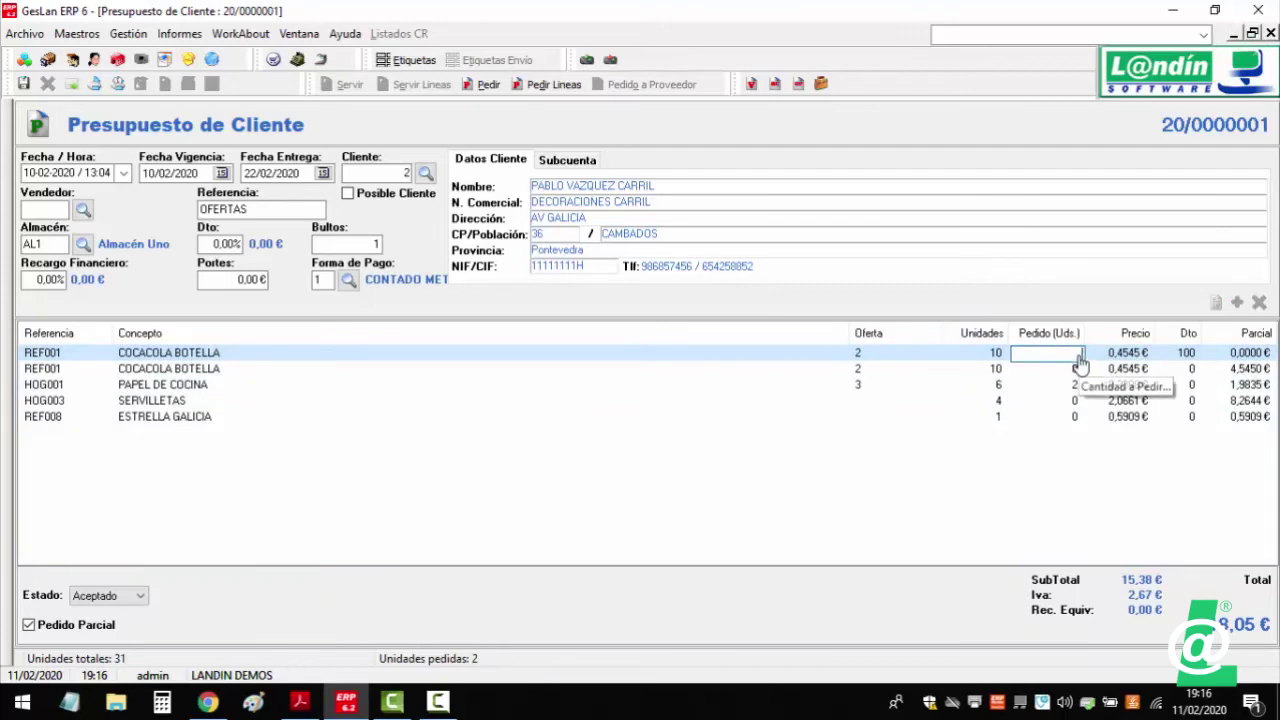
{"action": "type", "text": "10"}
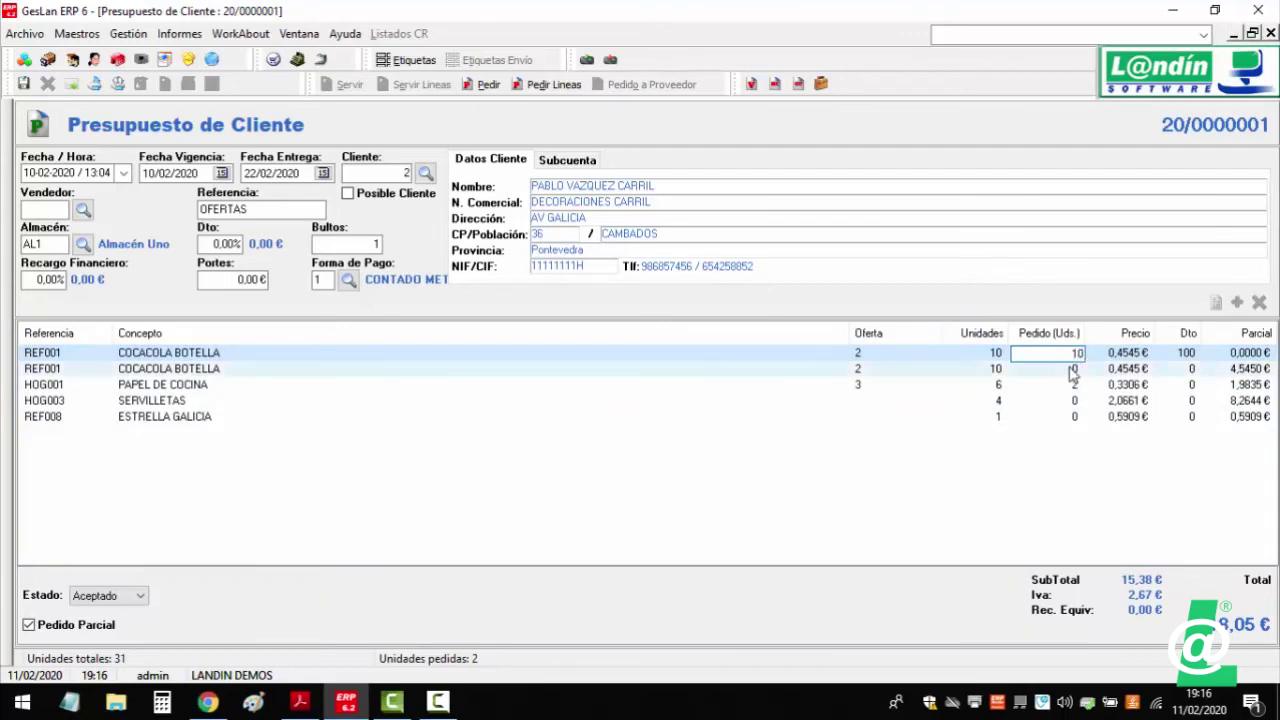
{"action": "left_click", "coordinate": [1077, 370]}
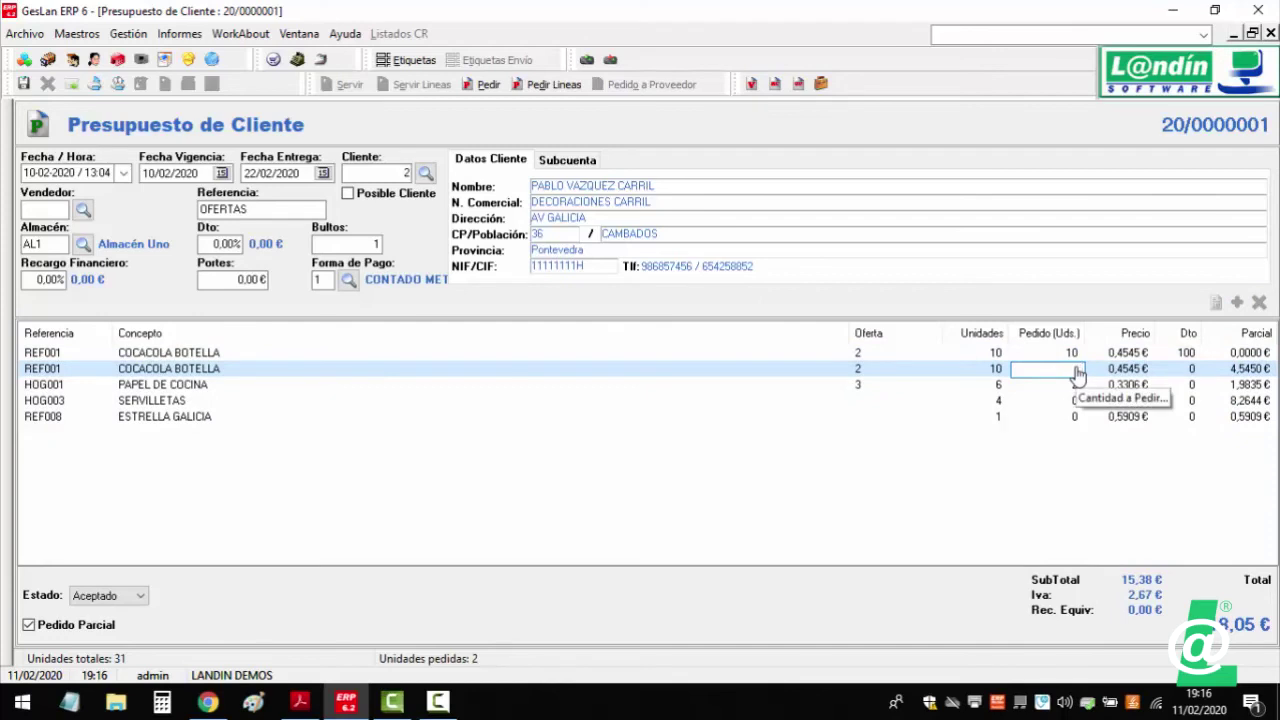
{"action": "type", "text": "10"}
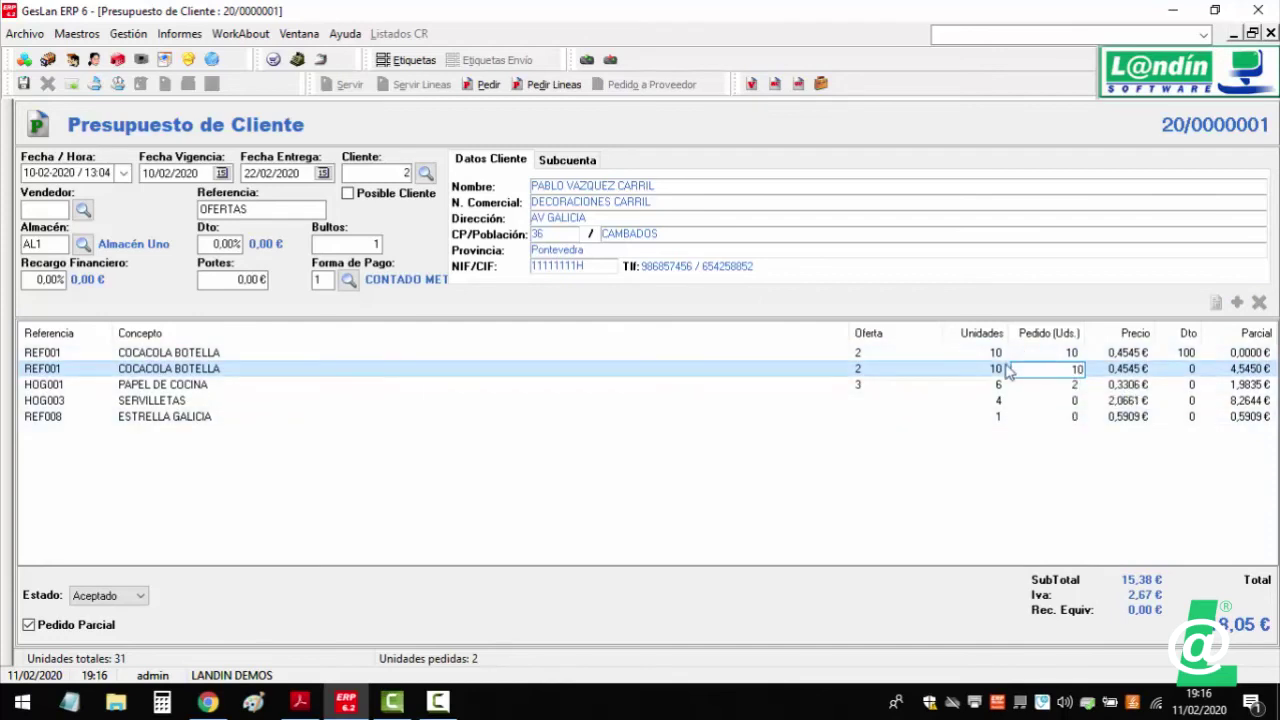
- Set 1 unit on ESTRELLA GALICIA and generate customer order 20/0000004 from the marked lines
{"action": "left_click", "coordinate": [1071, 425]}
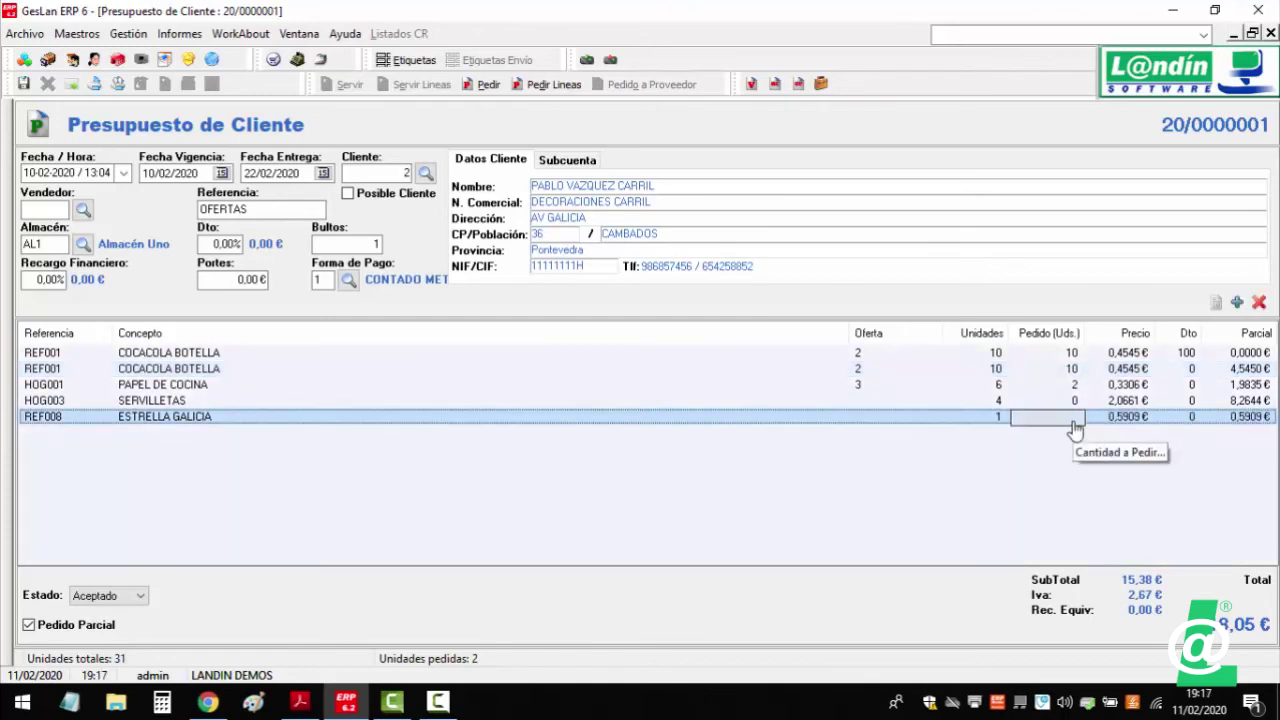
{"action": "left_click", "coordinate": [1075, 427]}
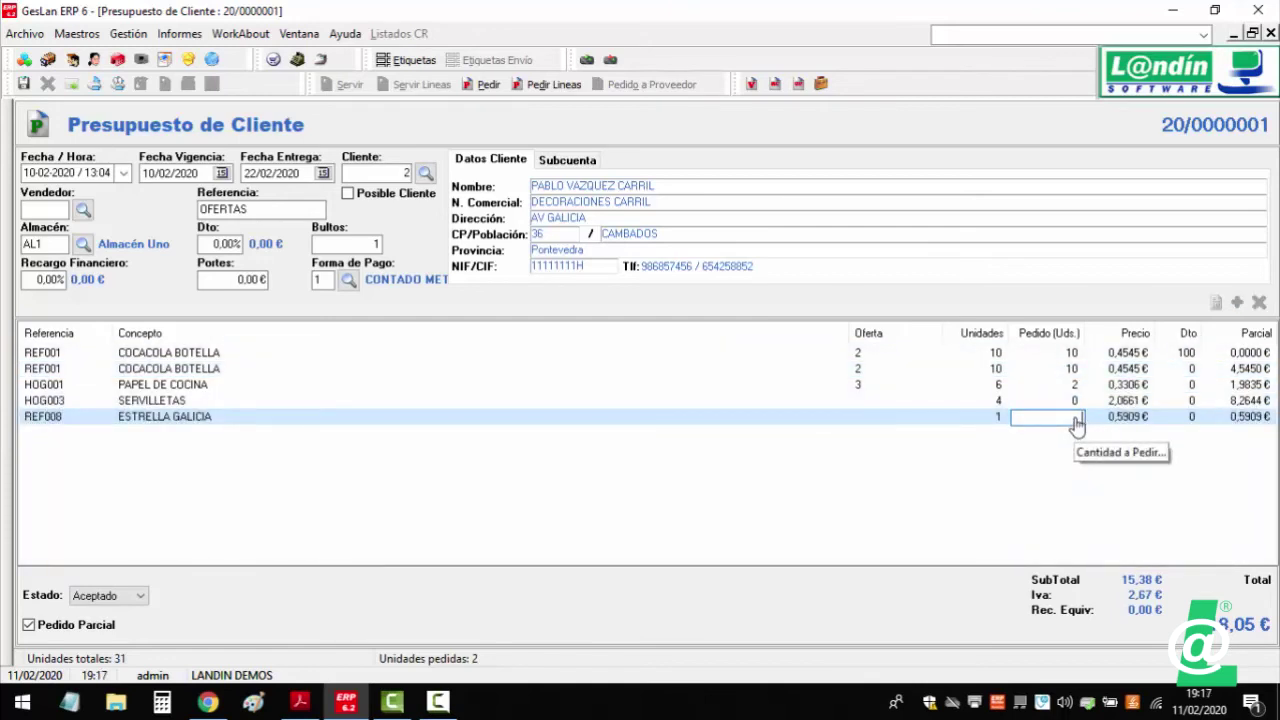
{"action": "type", "text": "1"}
{"action": "key", "text": "Return"}
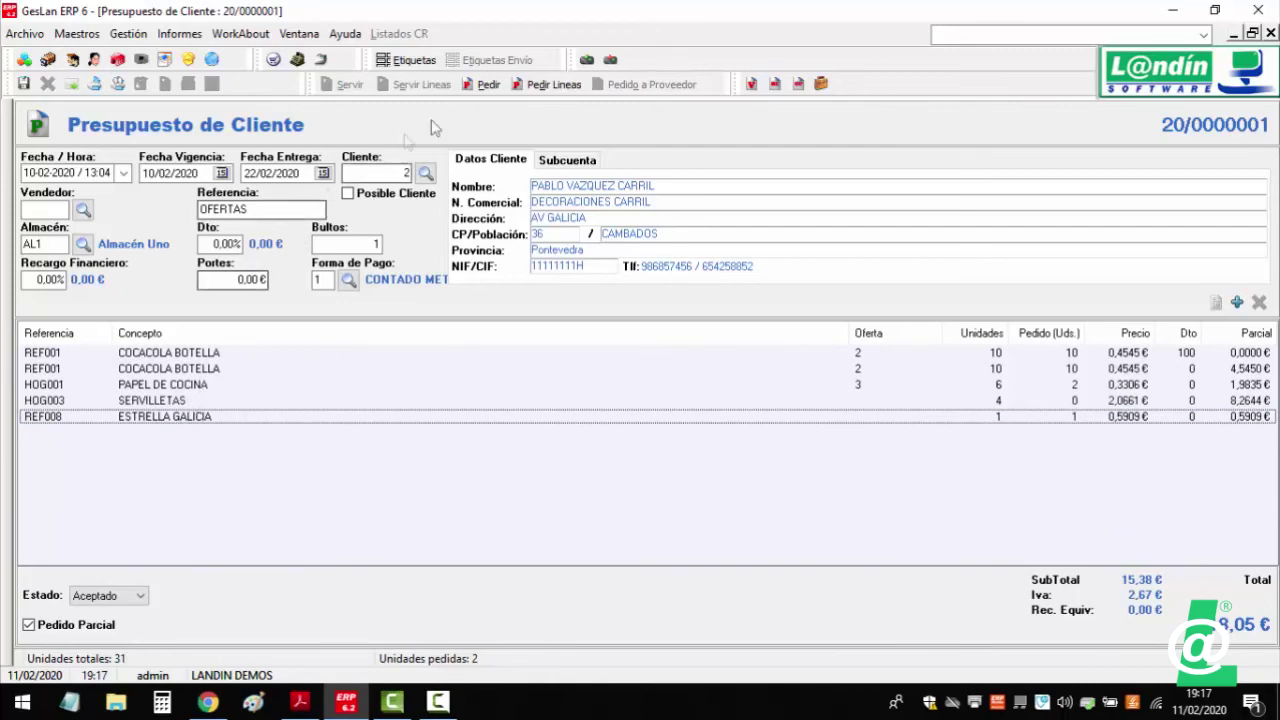
{"action": "left_click", "coordinate": [518, 89]}
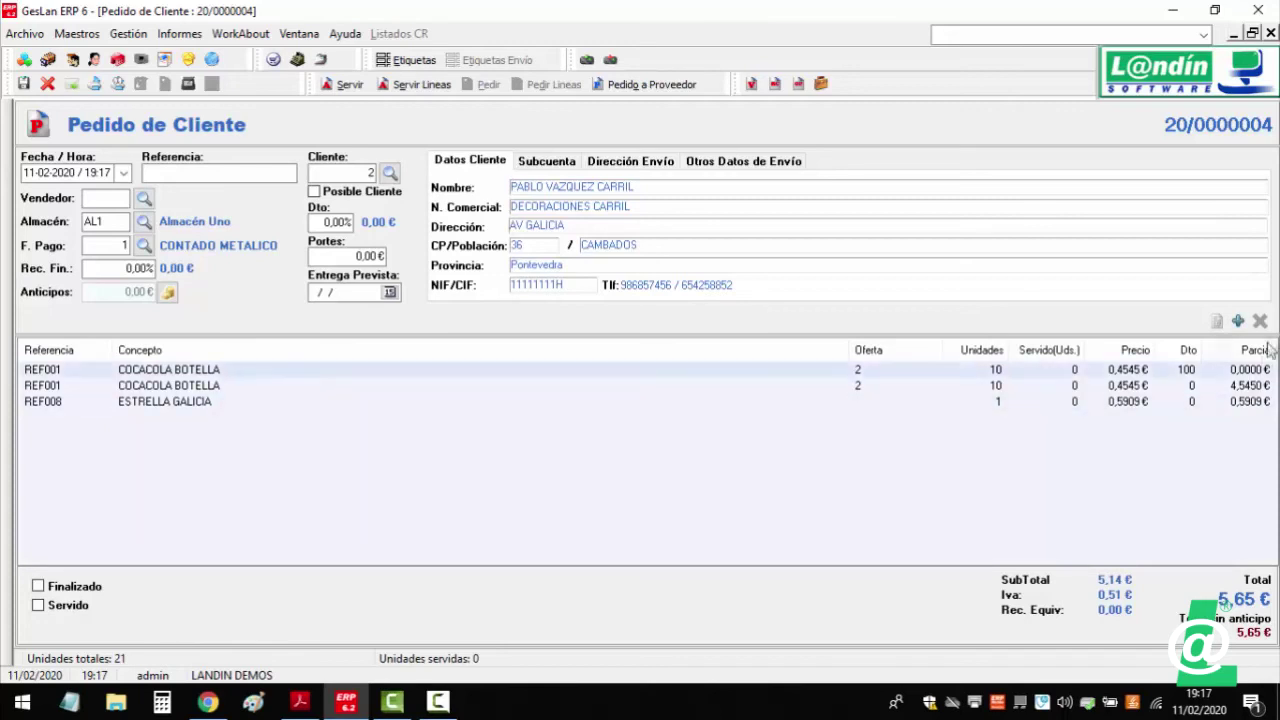
- Add a COCACOLA LIGHT BOTELLA line (REF002) and review the ESTRELLA GALICIA line unchanged
{"action": "left_click", "coordinate": [1238, 320]}
{"action": "type", "text": "REF002"}
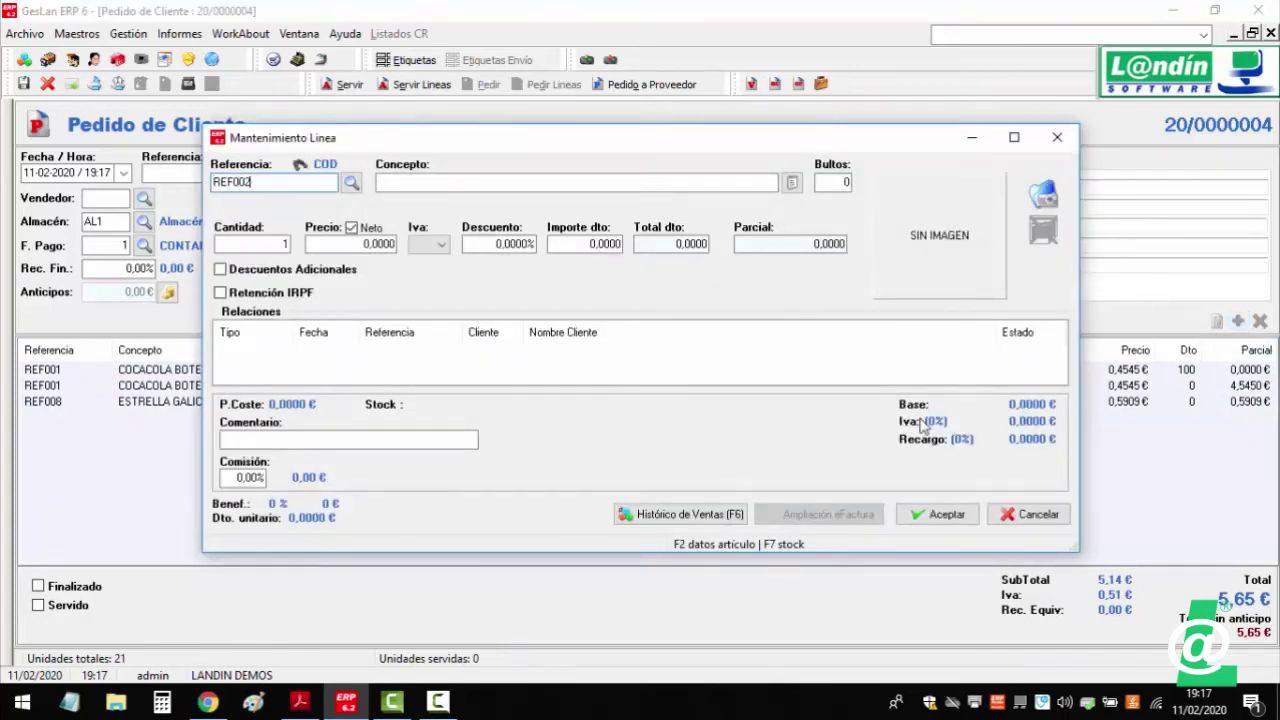
{"action": "key", "text": "Tab"}
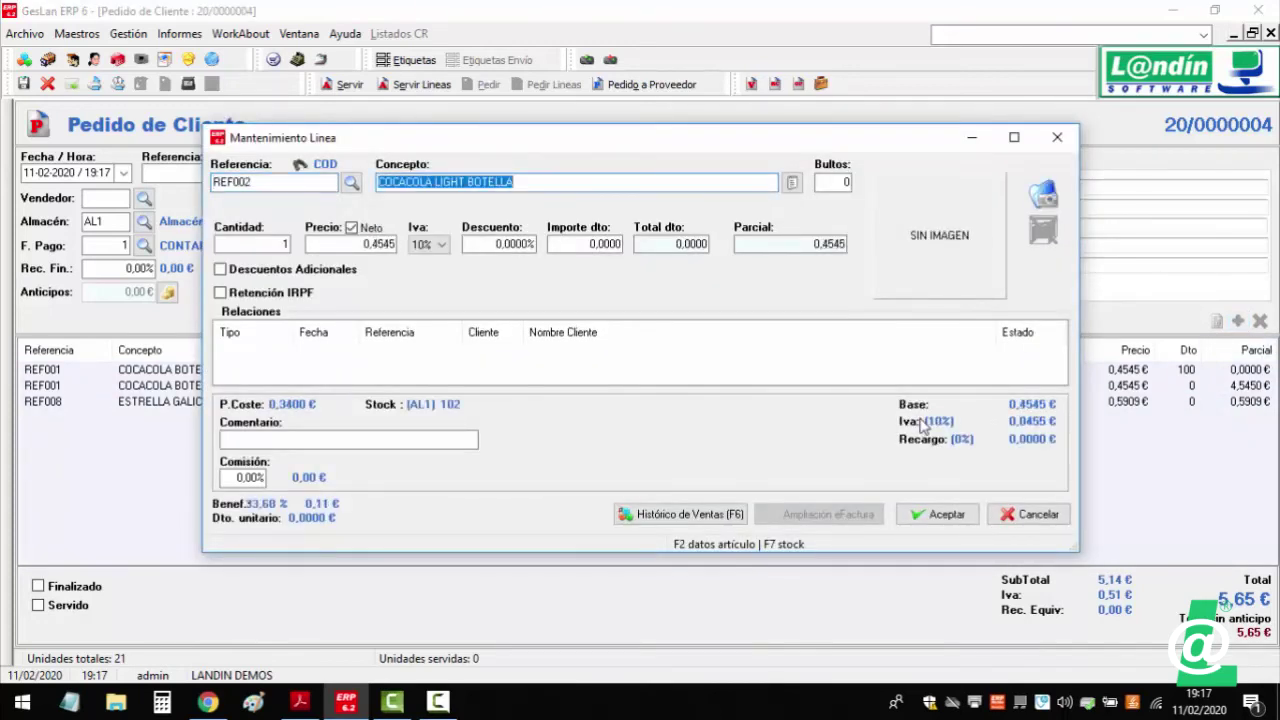
{"action": "left_click", "coordinate": [955, 515]}
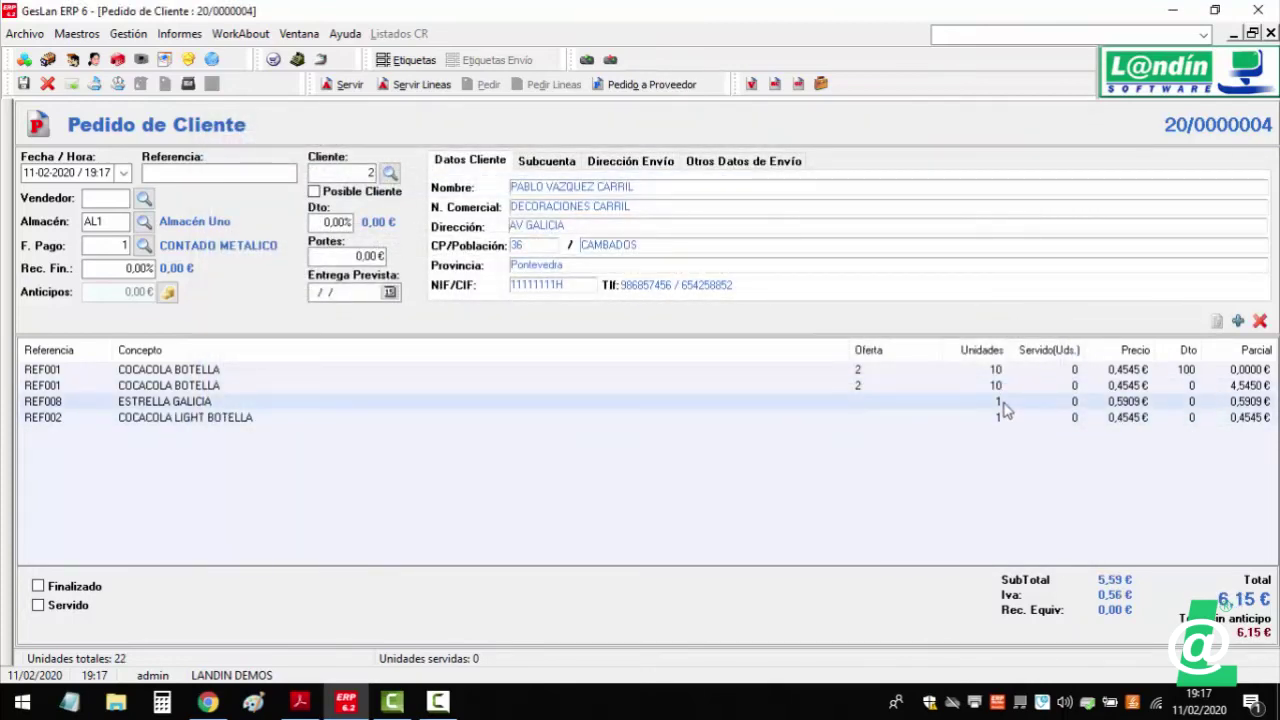
{"action": "double_click", "coordinate": [1005, 410]}
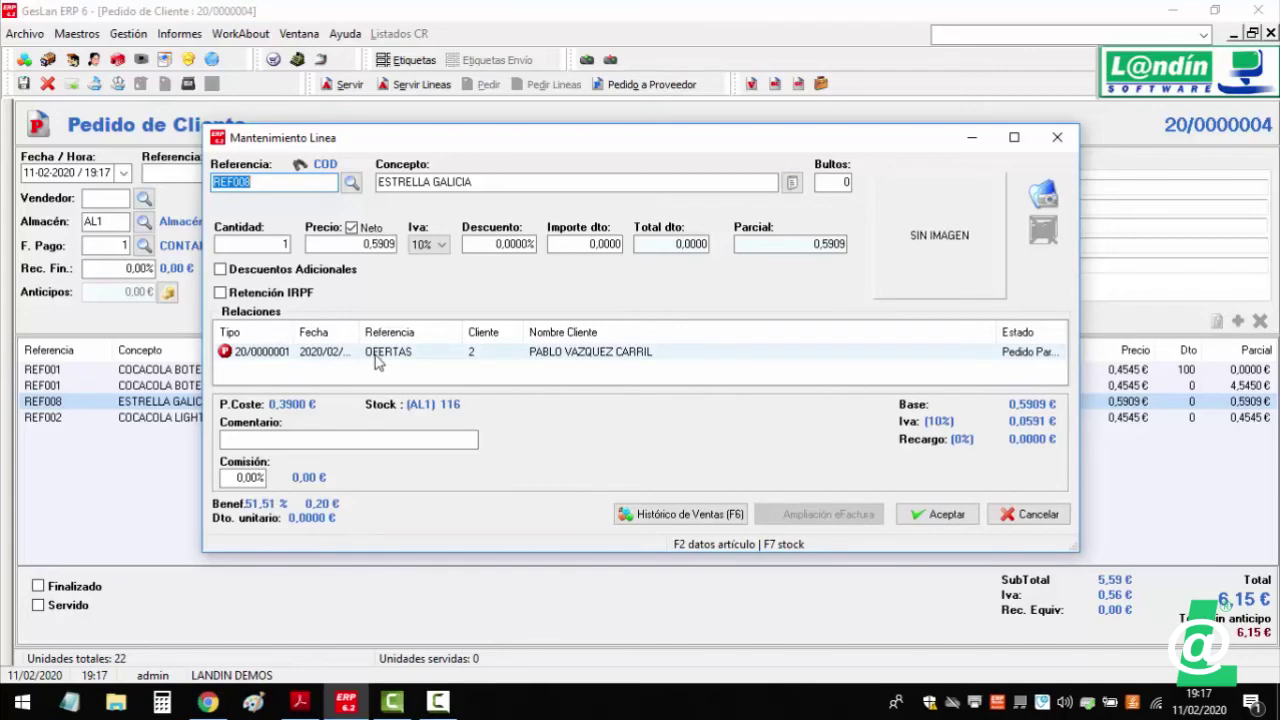
{"action": "left_click", "coordinate": [992, 513]}
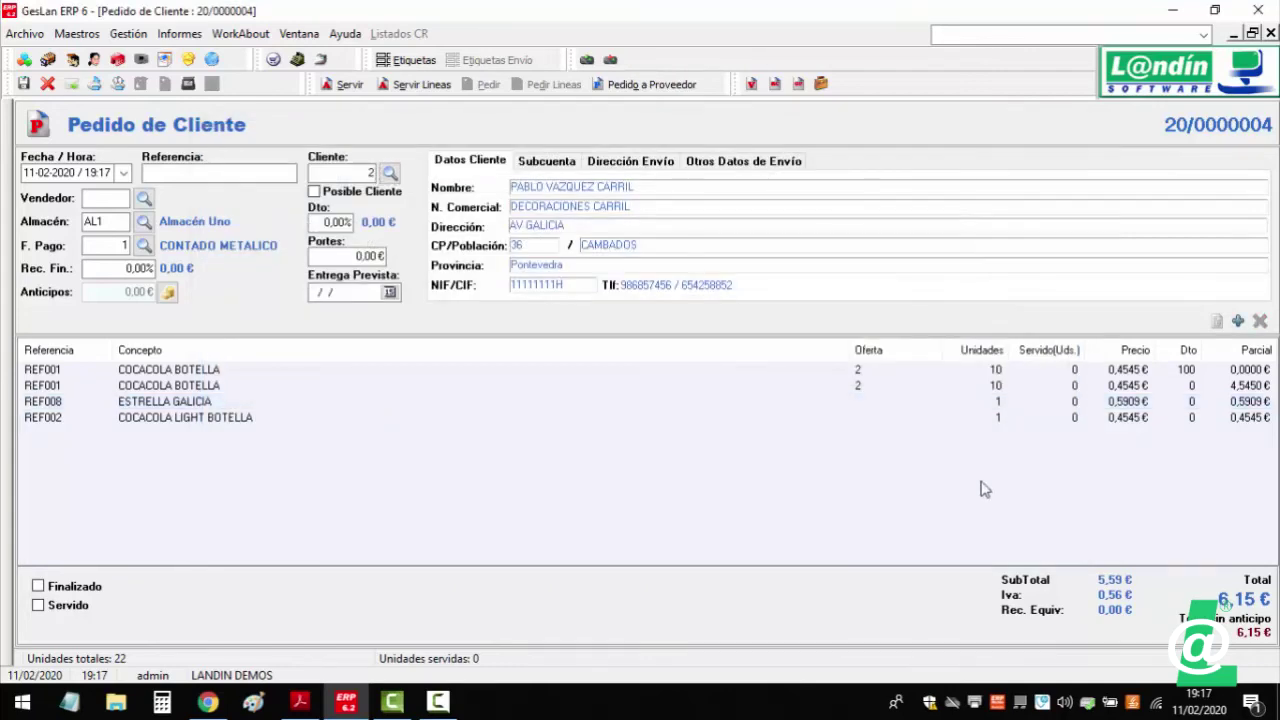
- Add a COCACOLA ZERO BOTELLA line with reference REF003
{"action": "double_click", "coordinate": [980, 489]}
{"action": "type", "text": "REF003"}
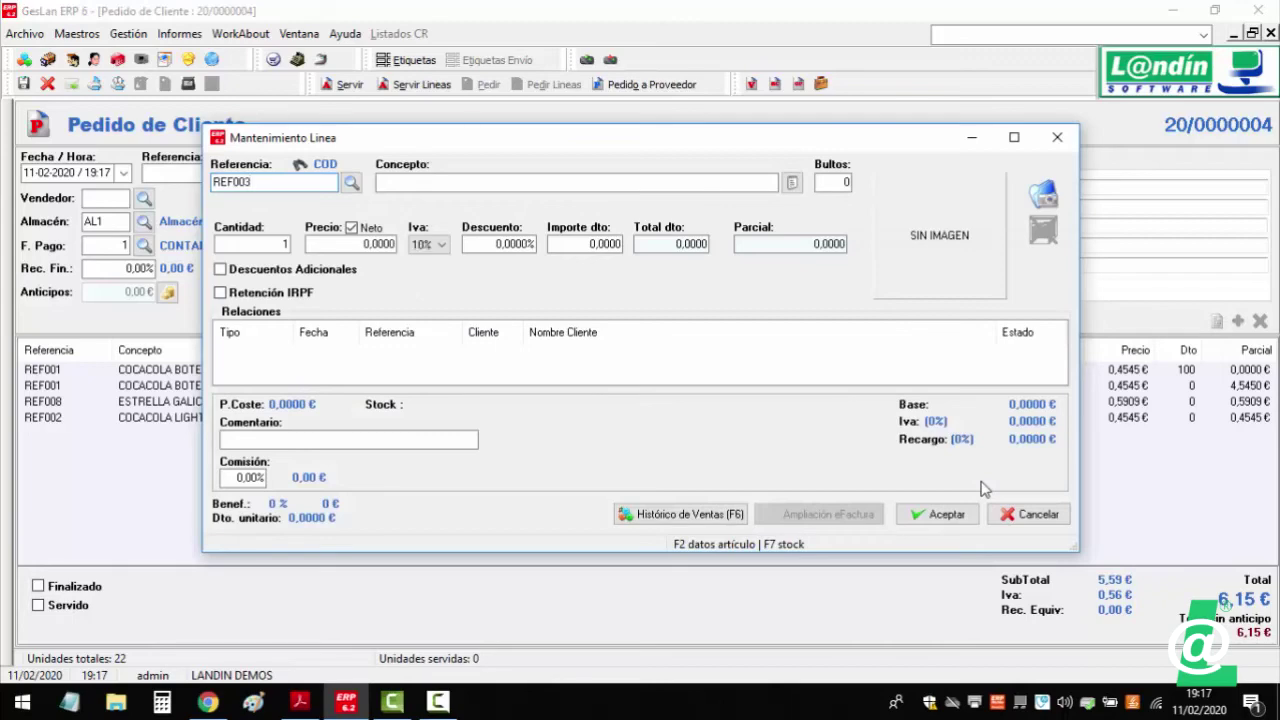
{"action": "key", "text": "Tab"}
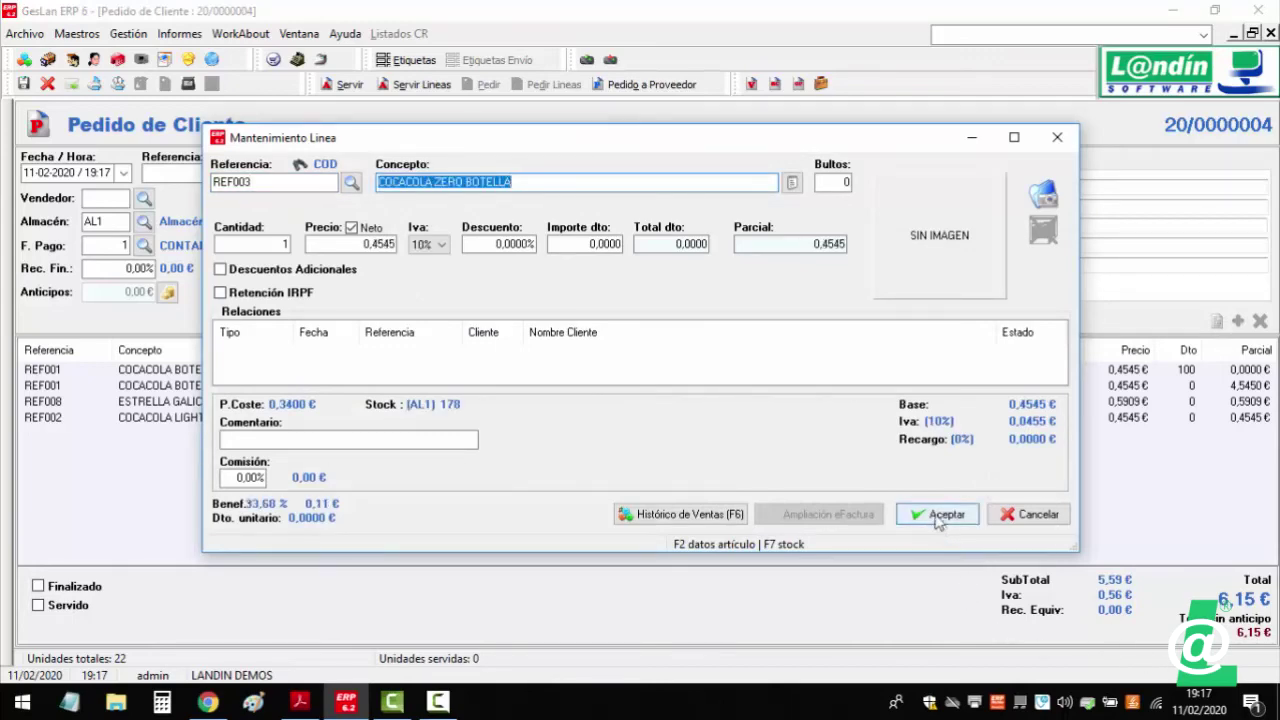
{"action": "left_click", "coordinate": [942, 514]}
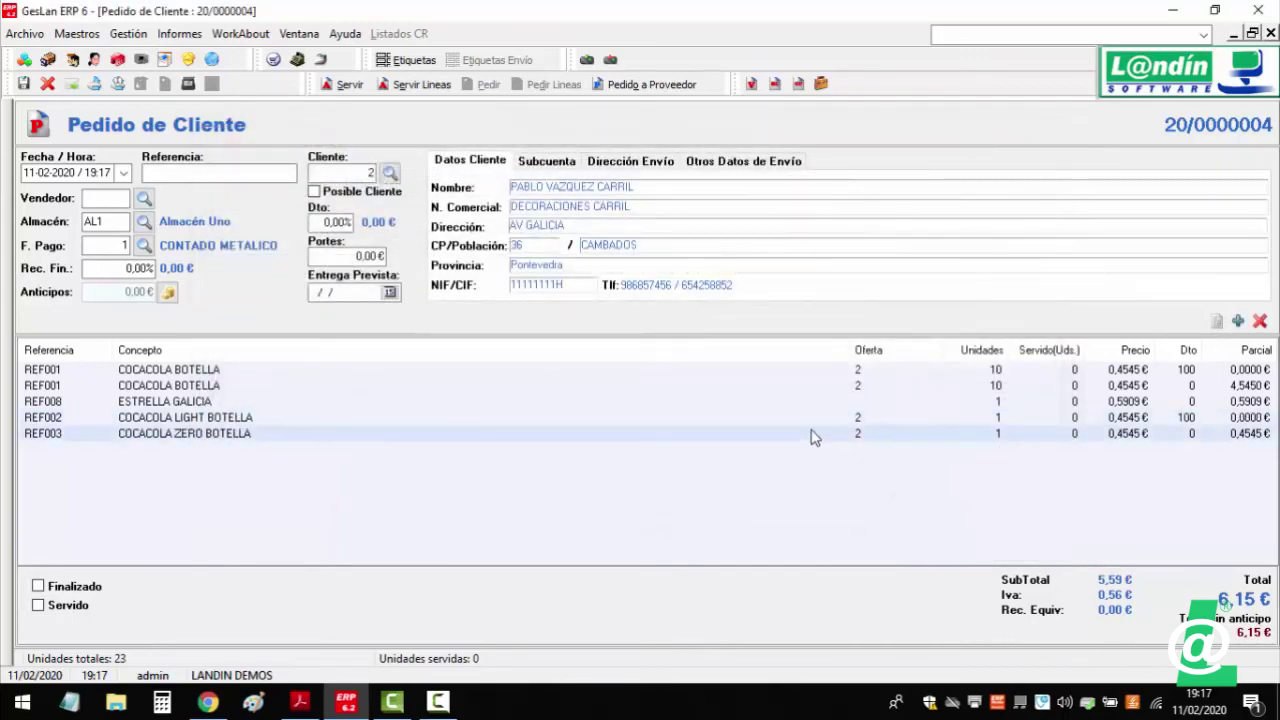
- Review the light and zero bottle lines, with offer 2 making the light bottle free
{"action": "double_click", "coordinate": [162, 417]}
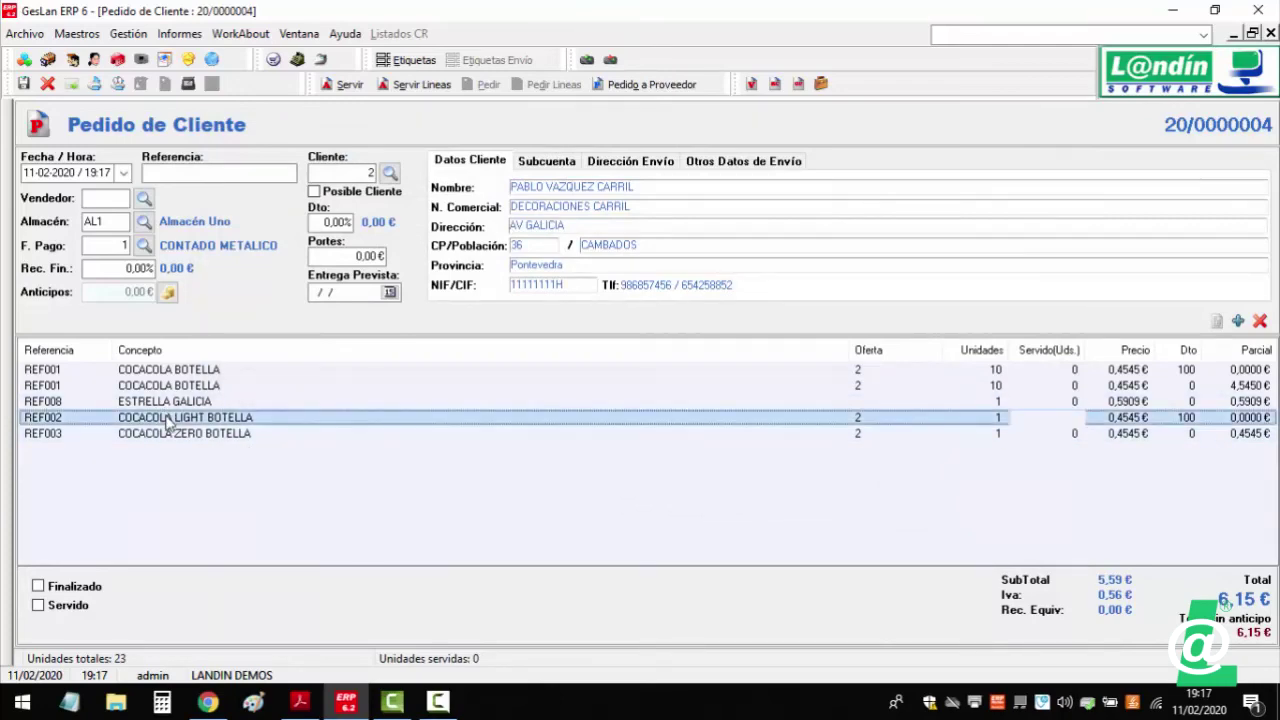
{"action": "left_click", "coordinate": [1034, 514]}
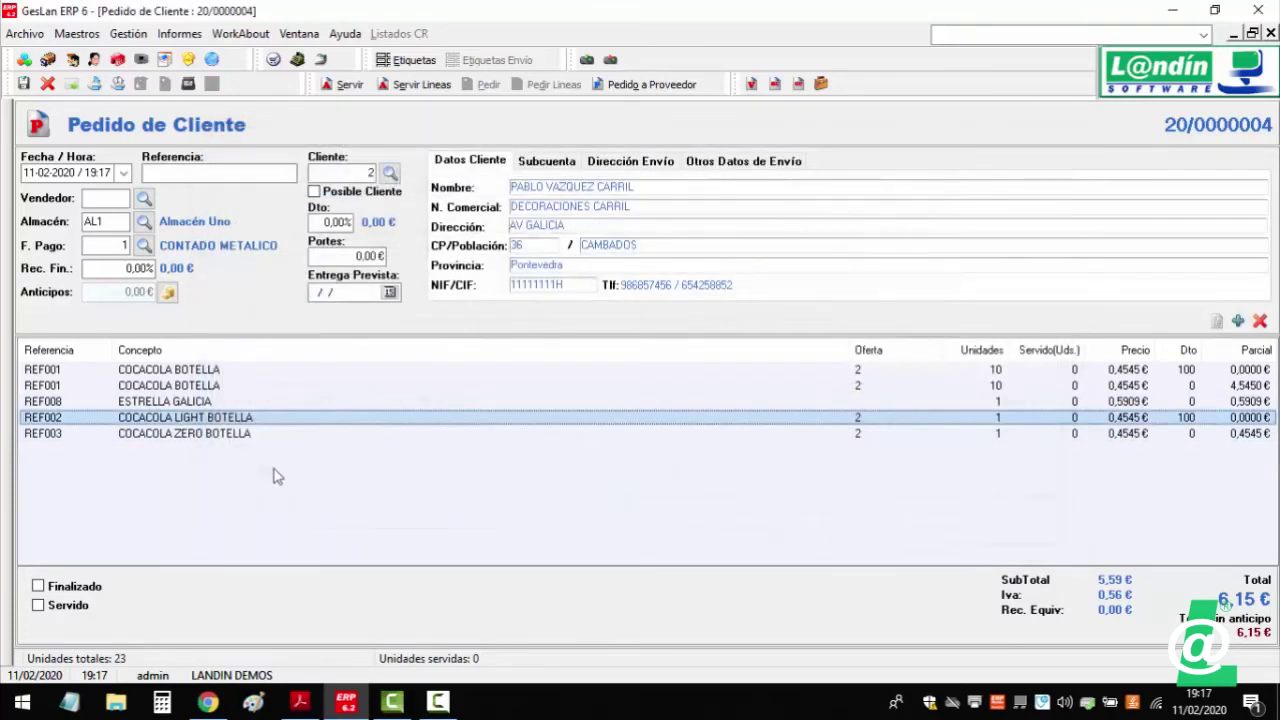
{"action": "double_click", "coordinate": [271, 433]}
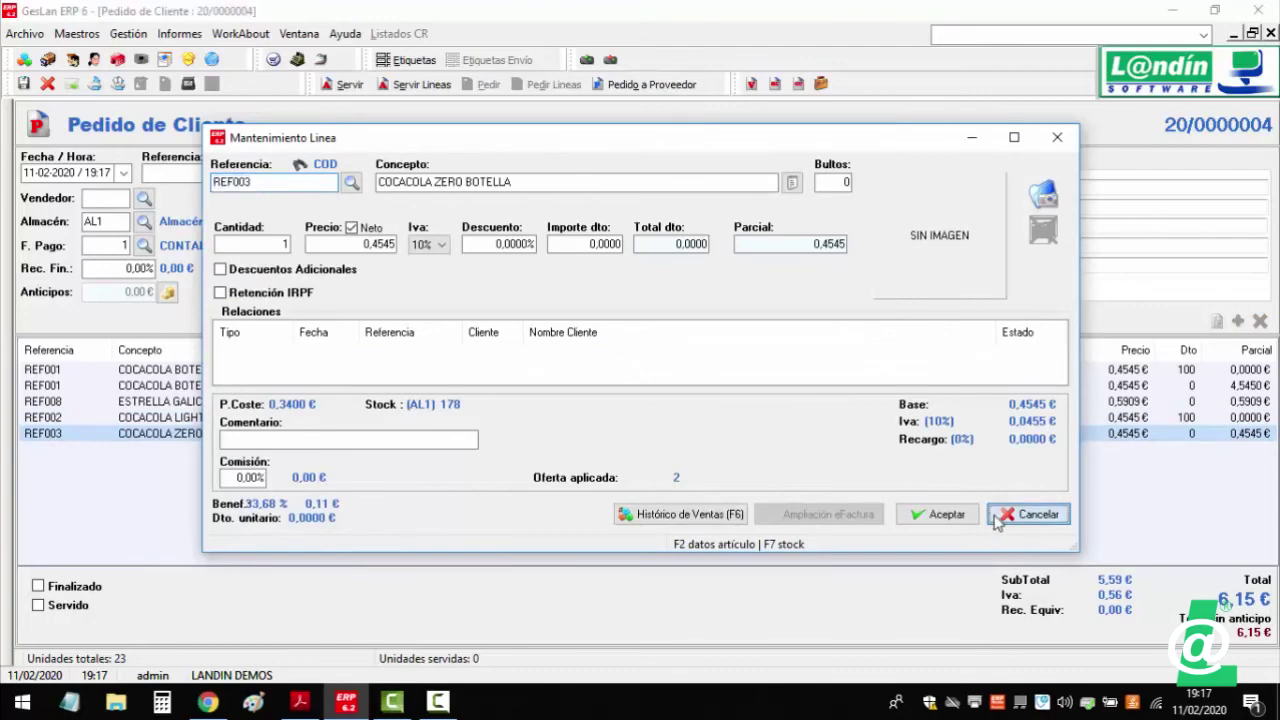
{"action": "left_click", "coordinate": [996, 514]}
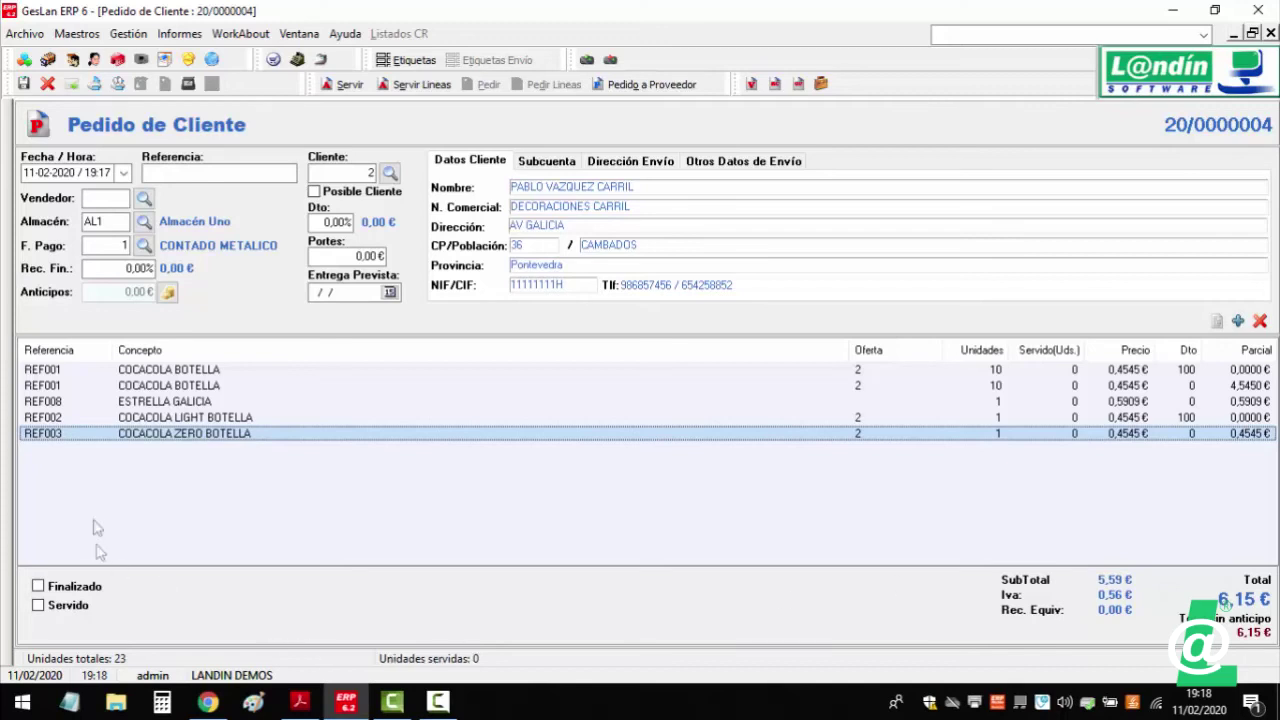
{"action": "left_click", "coordinate": [140, 418]}
{"action": "left_click", "coordinate": [148, 436]}
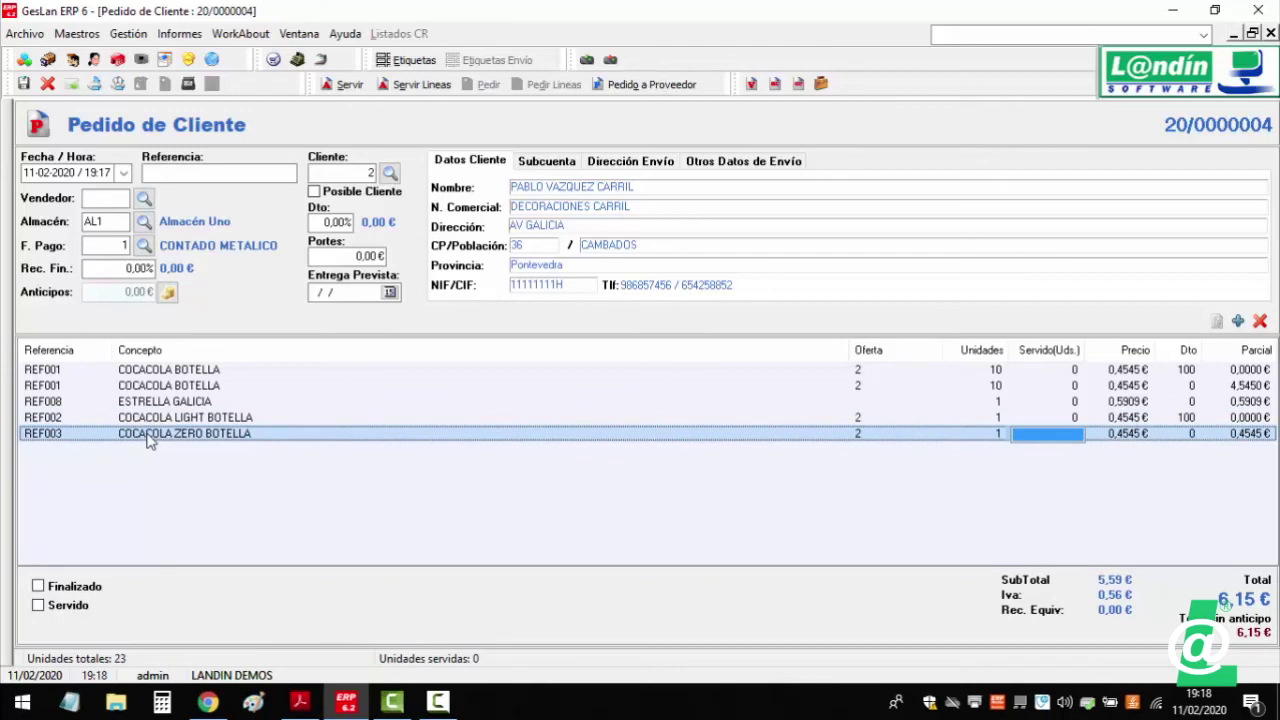
{"action": "left_click", "coordinate": [298, 519]}
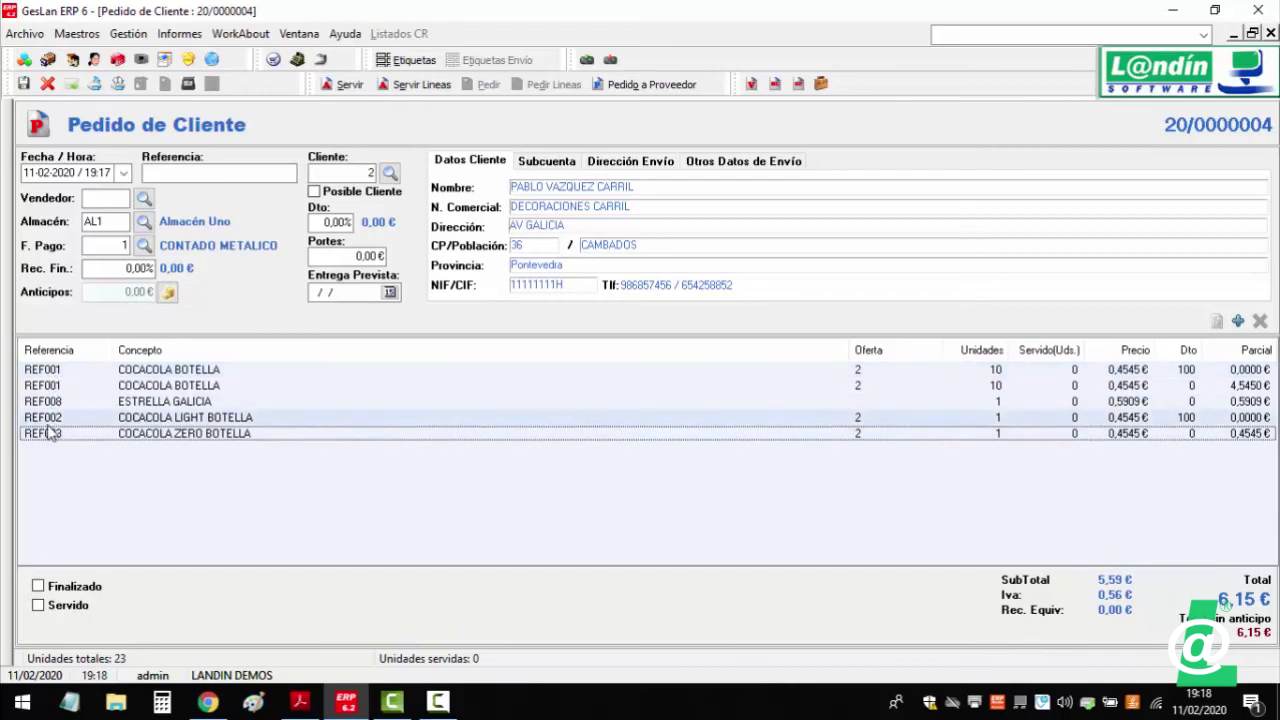
{"action": "left_click", "coordinate": [128, 35]}
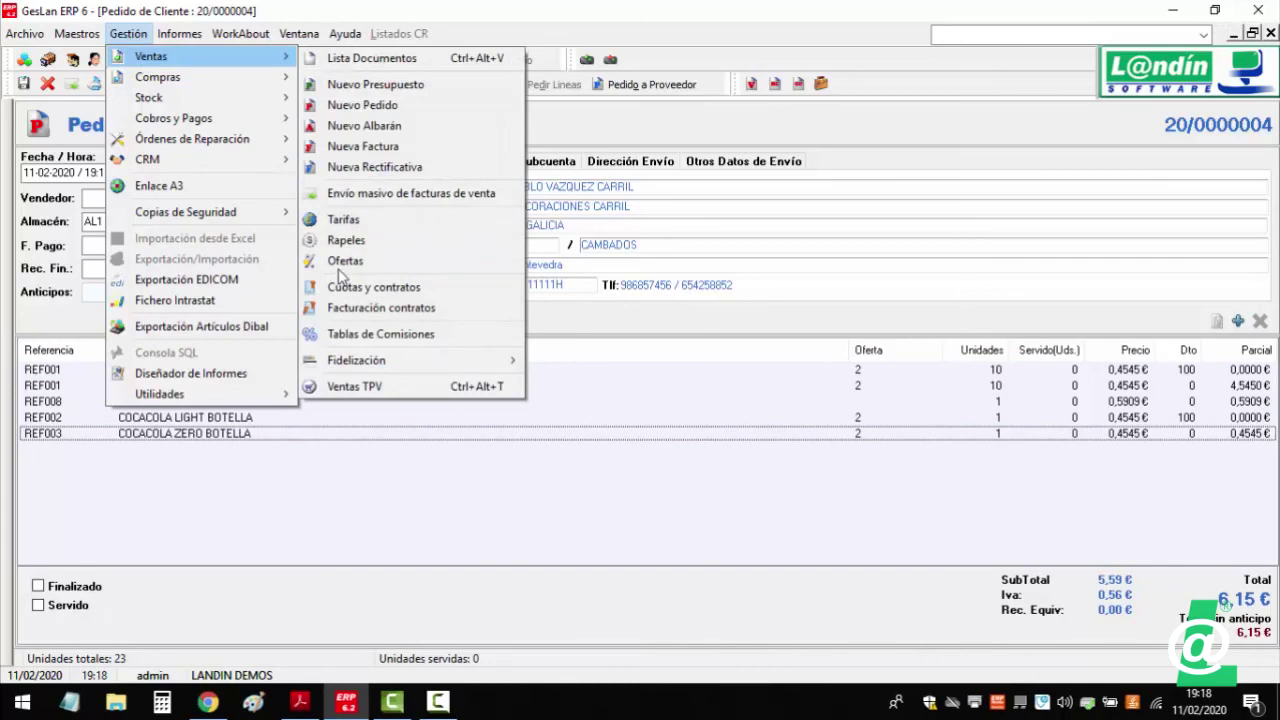
{"action": "left_click", "coordinate": [390, 325]}
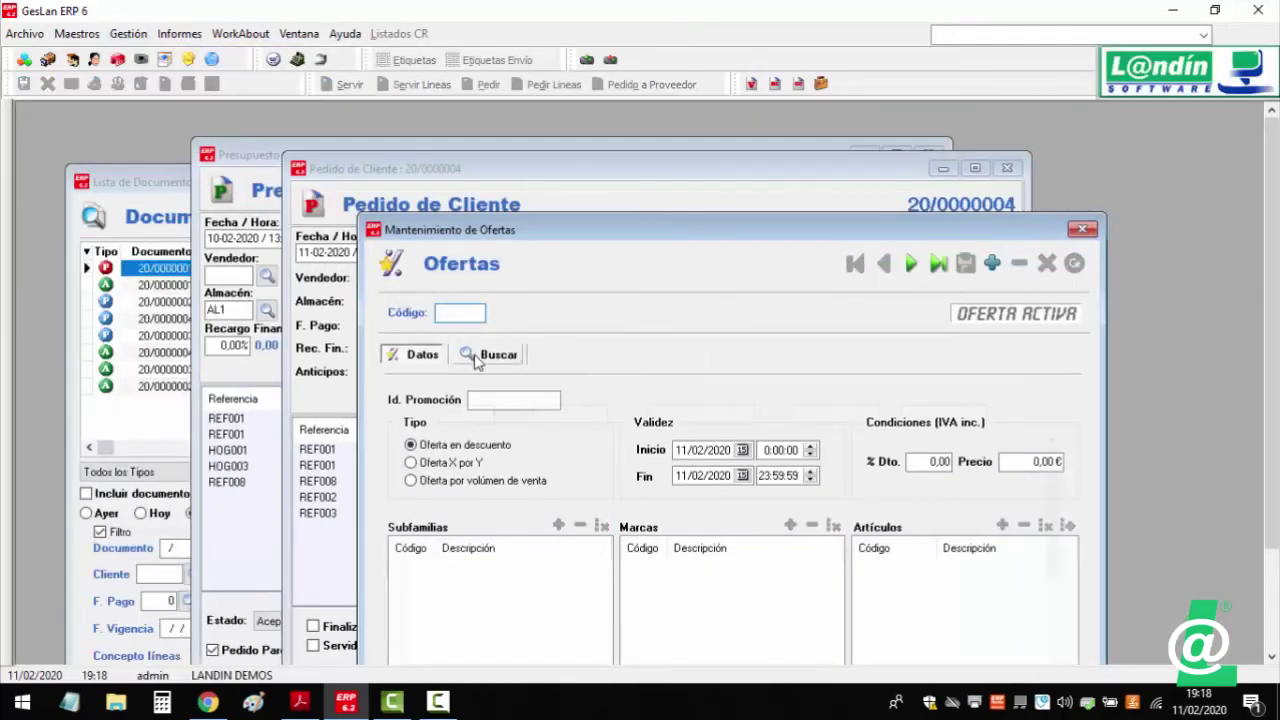
{"action": "left_click", "coordinate": [480, 354]}
{"action": "double_click", "coordinate": [474, 491]}
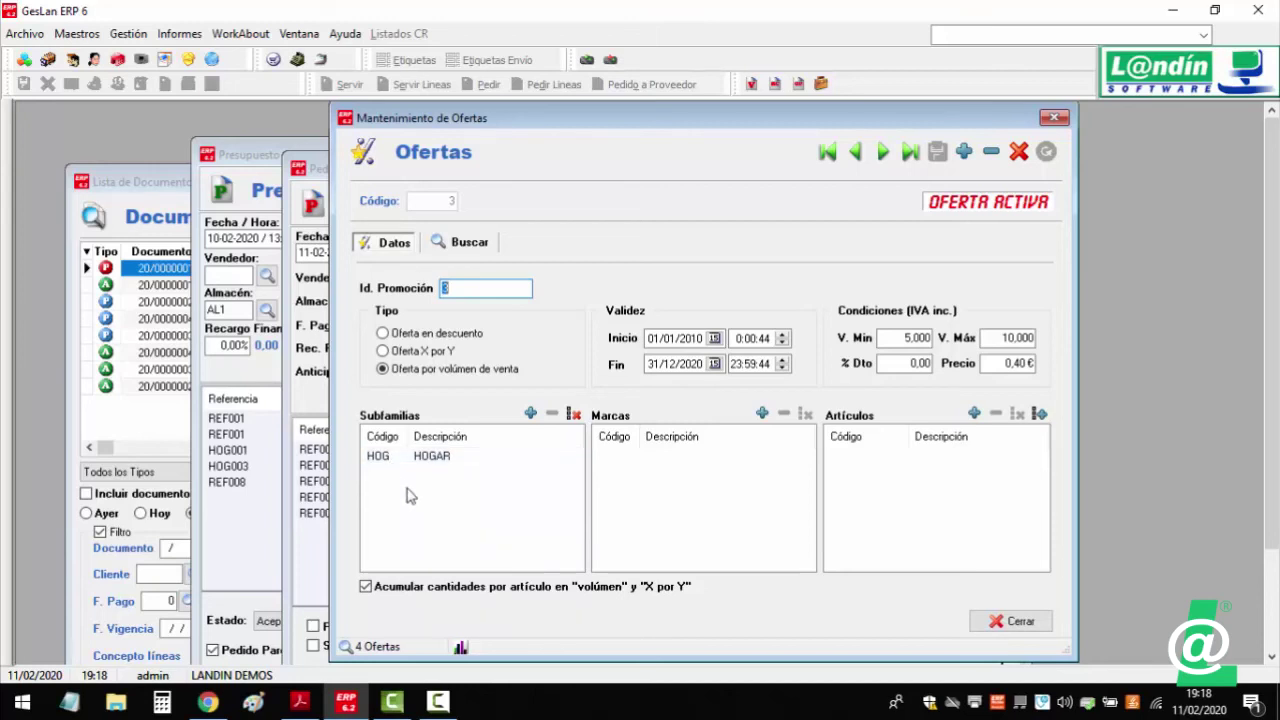
{"action": "left_click", "coordinate": [460, 243]}
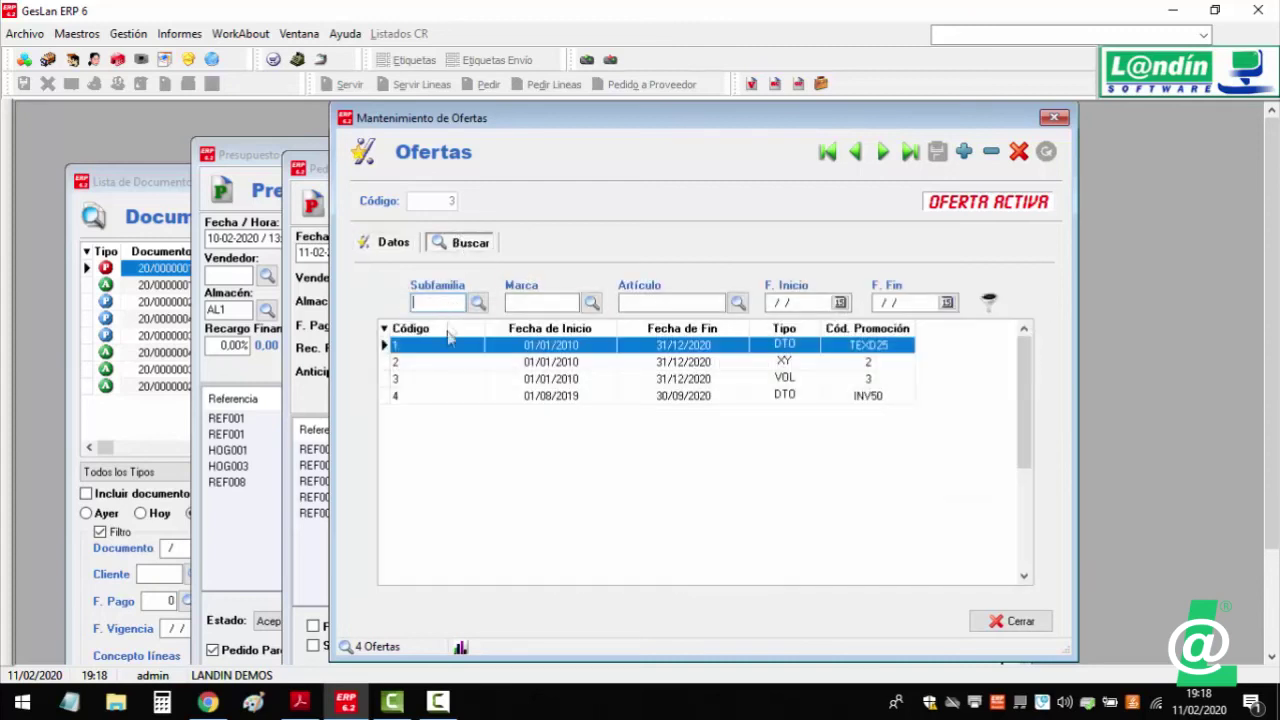
{"action": "double_click", "coordinate": [448, 363]}
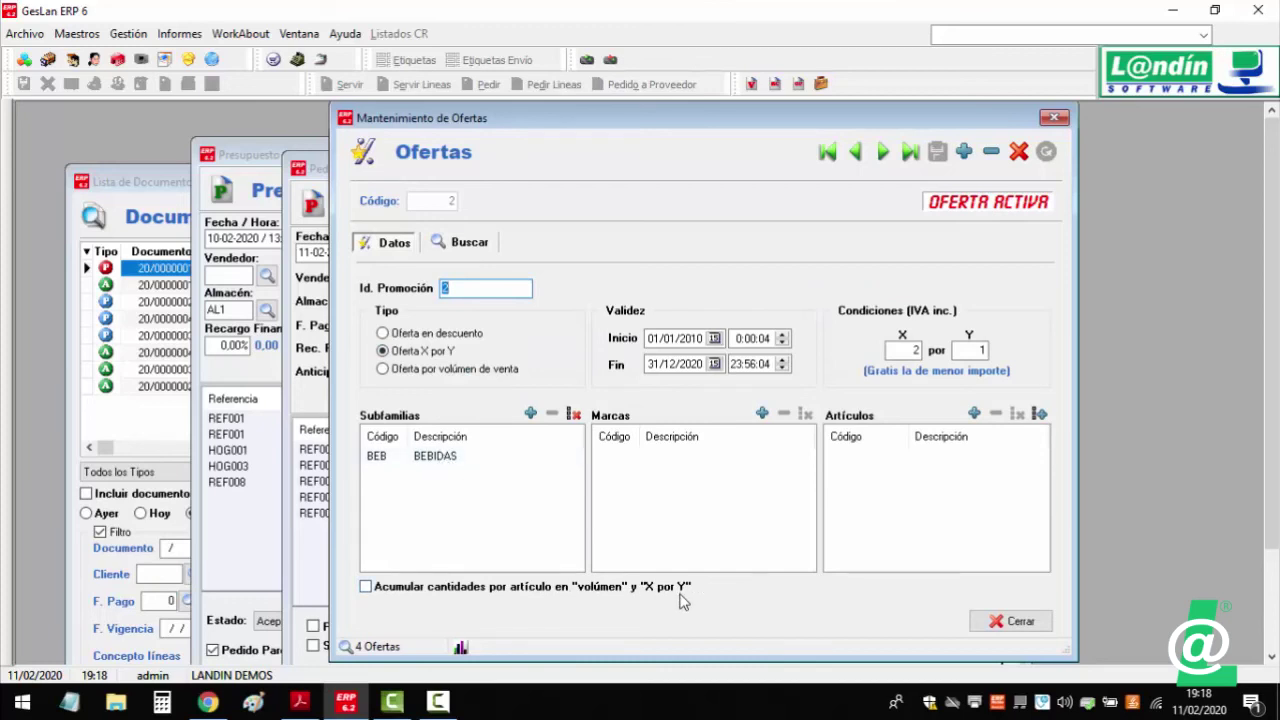
{"action": "left_click", "coordinate": [1054, 117]}
{"action": "left_click", "coordinate": [360, 510]}
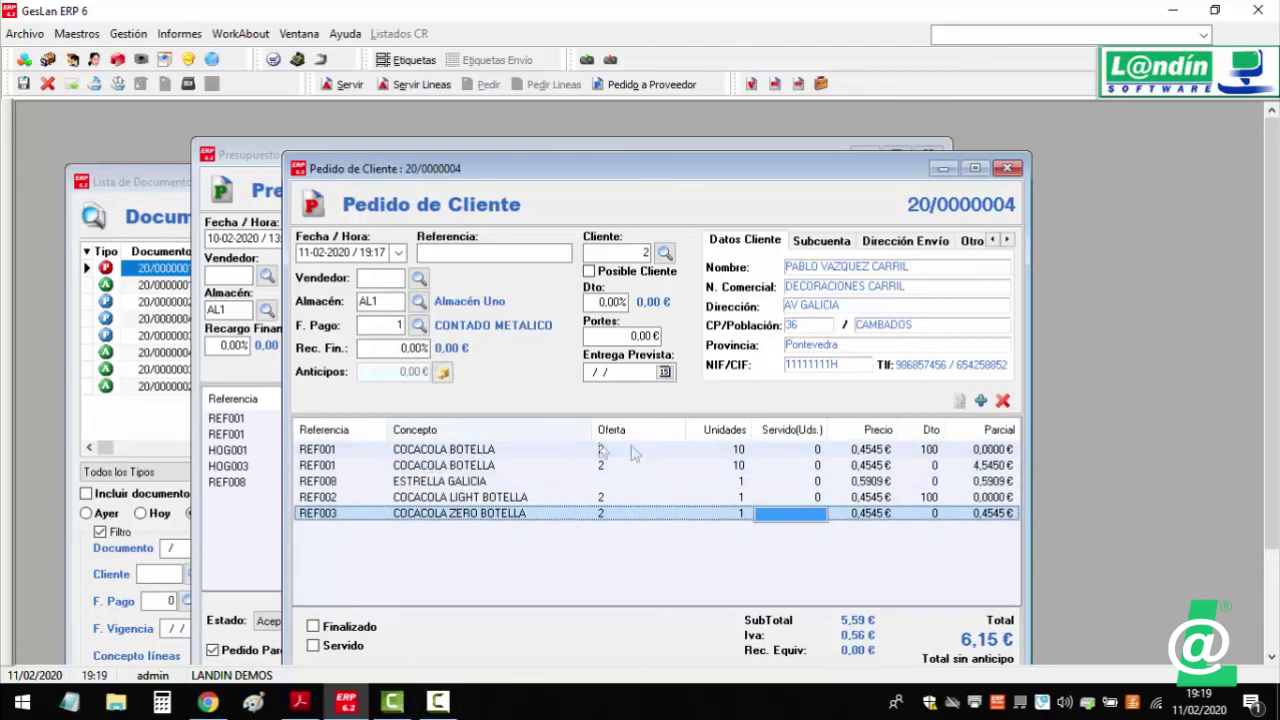
- Serve order 20/0000004 into delivery note 20/0000005 carrying all five lines, totalling 6,15 €
{"action": "left_click", "coordinate": [724, 455]}
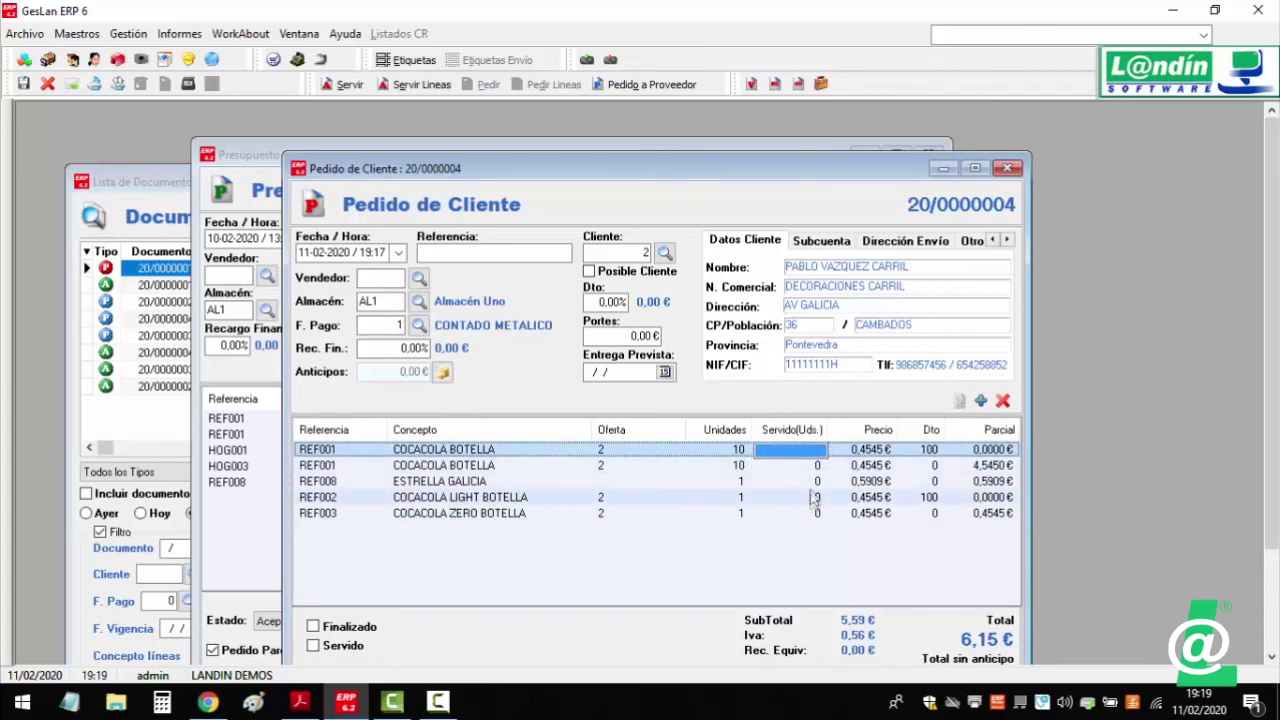
{"action": "left_click", "coordinate": [810, 455]}
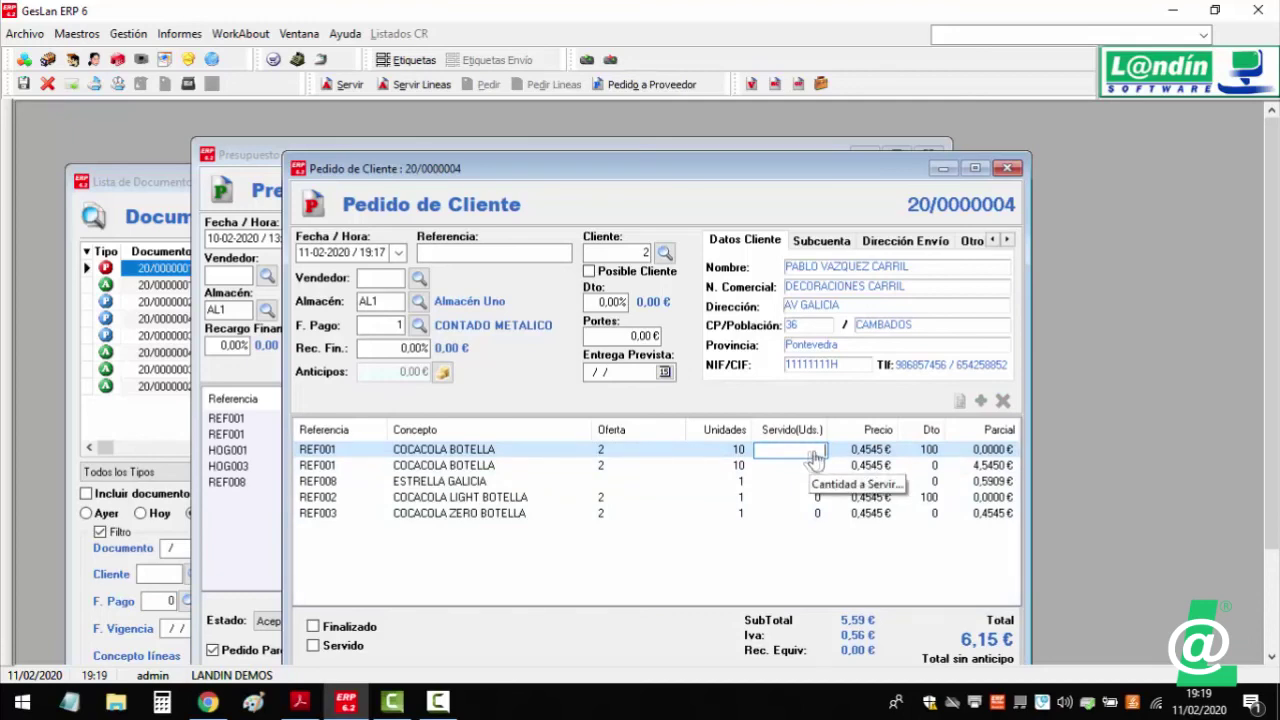
{"action": "left_click", "coordinate": [350, 86]}
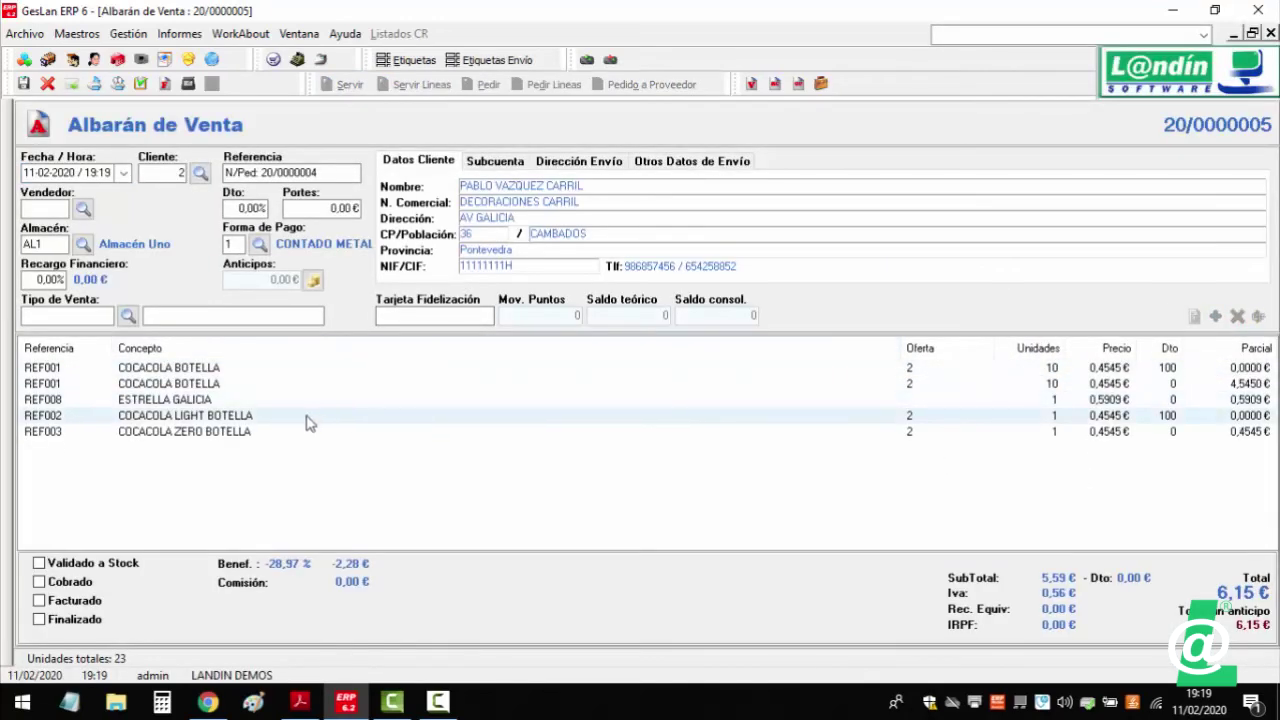
{"action": "left_click", "coordinate": [237, 401]}
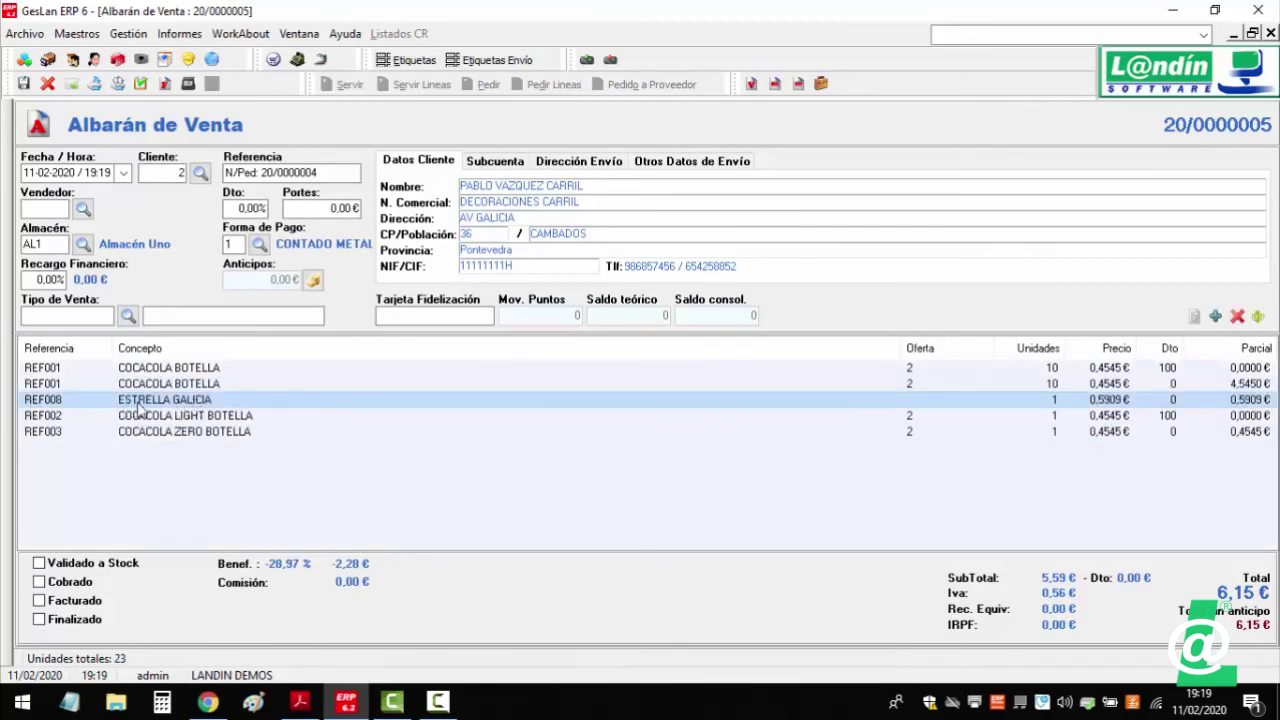
{"action": "left_click", "coordinate": [215, 481]}
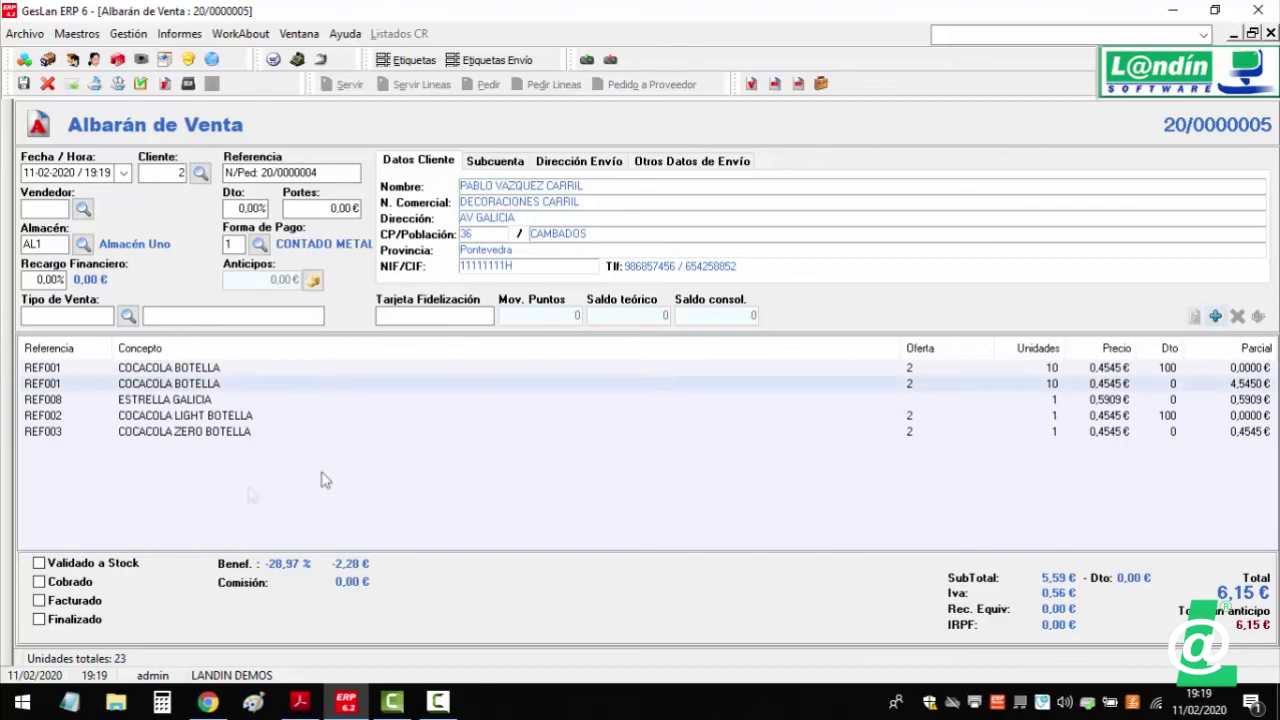
{"action": "double_click", "coordinate": [150, 400]}
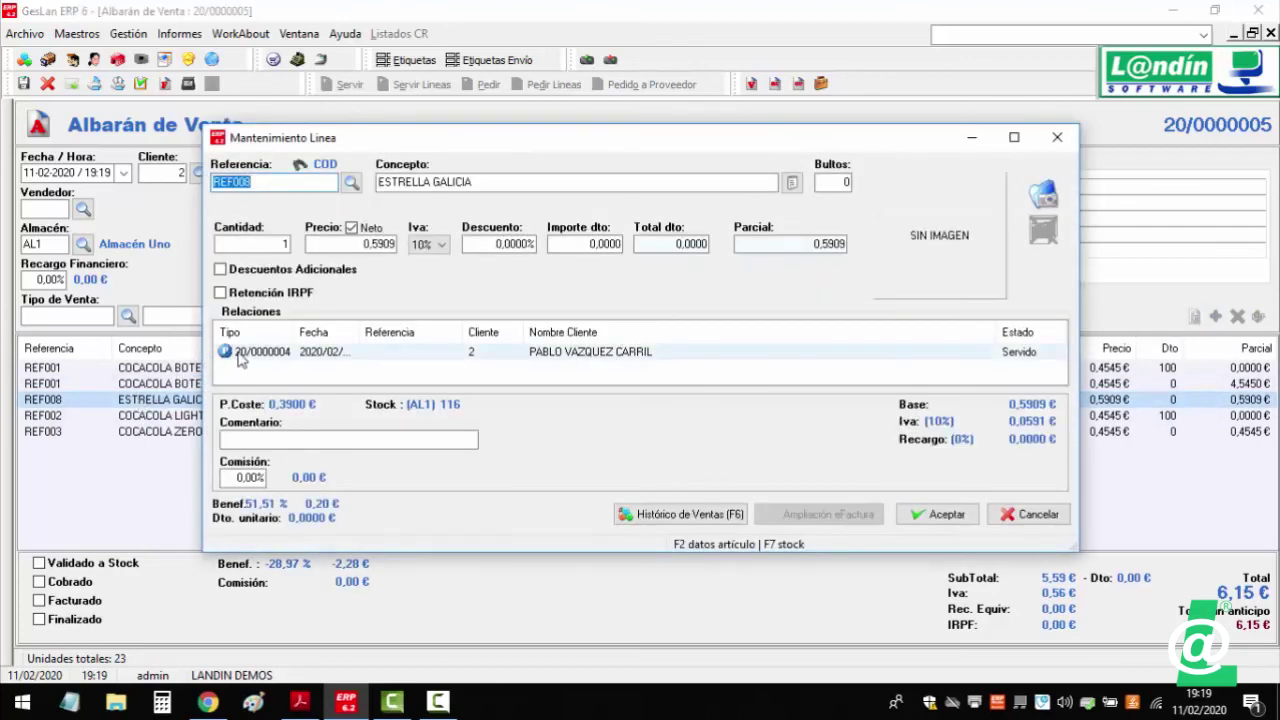
{"action": "left_click", "coordinate": [1000, 516]}
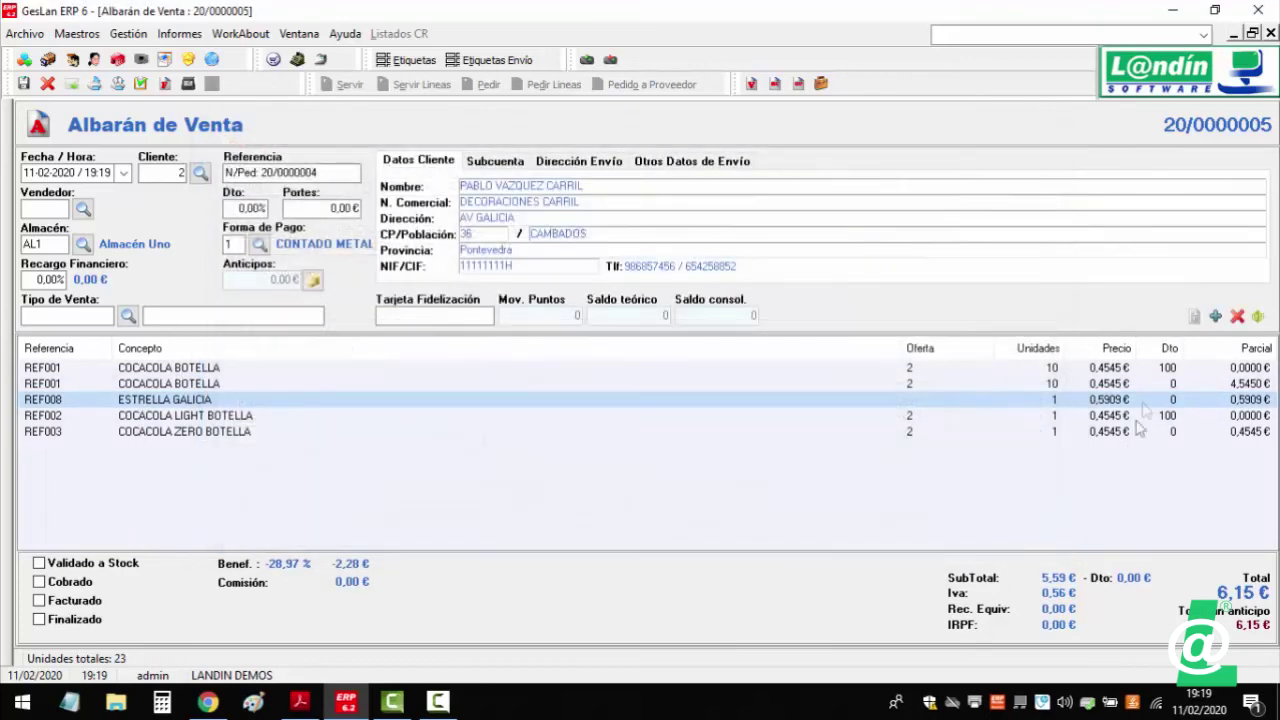
{"action": "left_click", "coordinate": [1215, 317]}
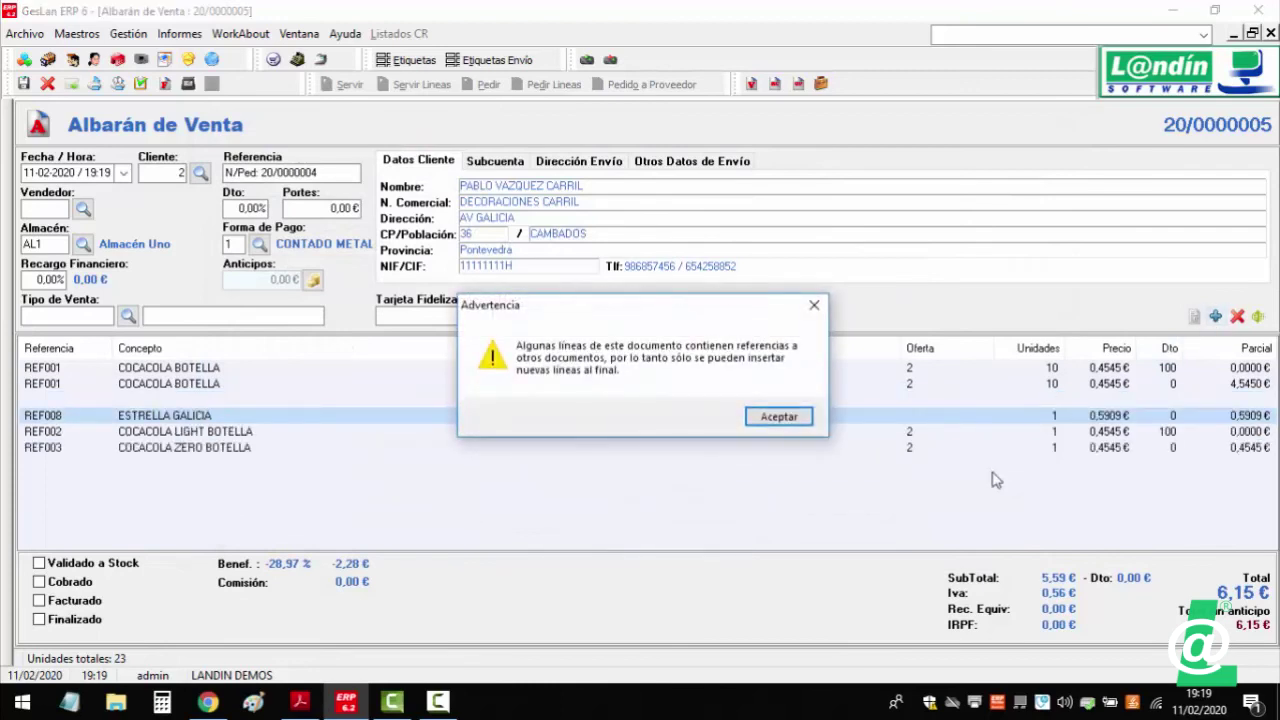
{"action": "left_click", "coordinate": [770, 418]}
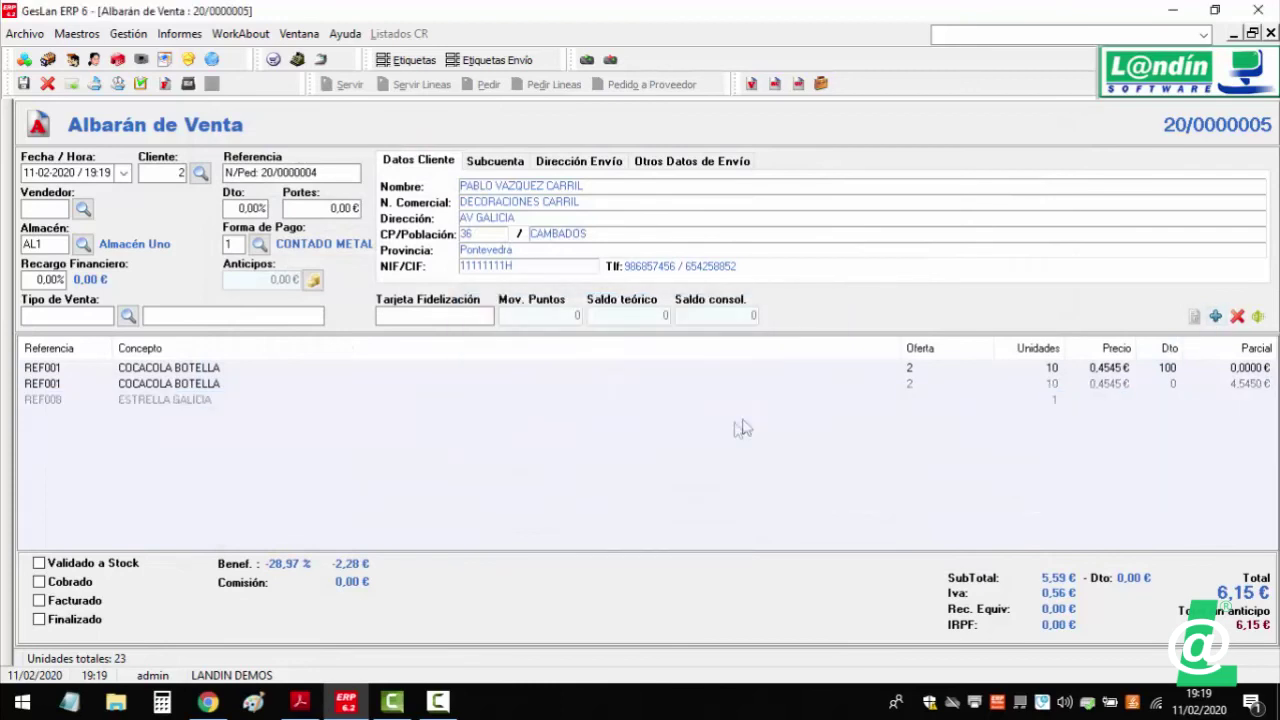
{"action": "left_click", "coordinate": [171, 401]}
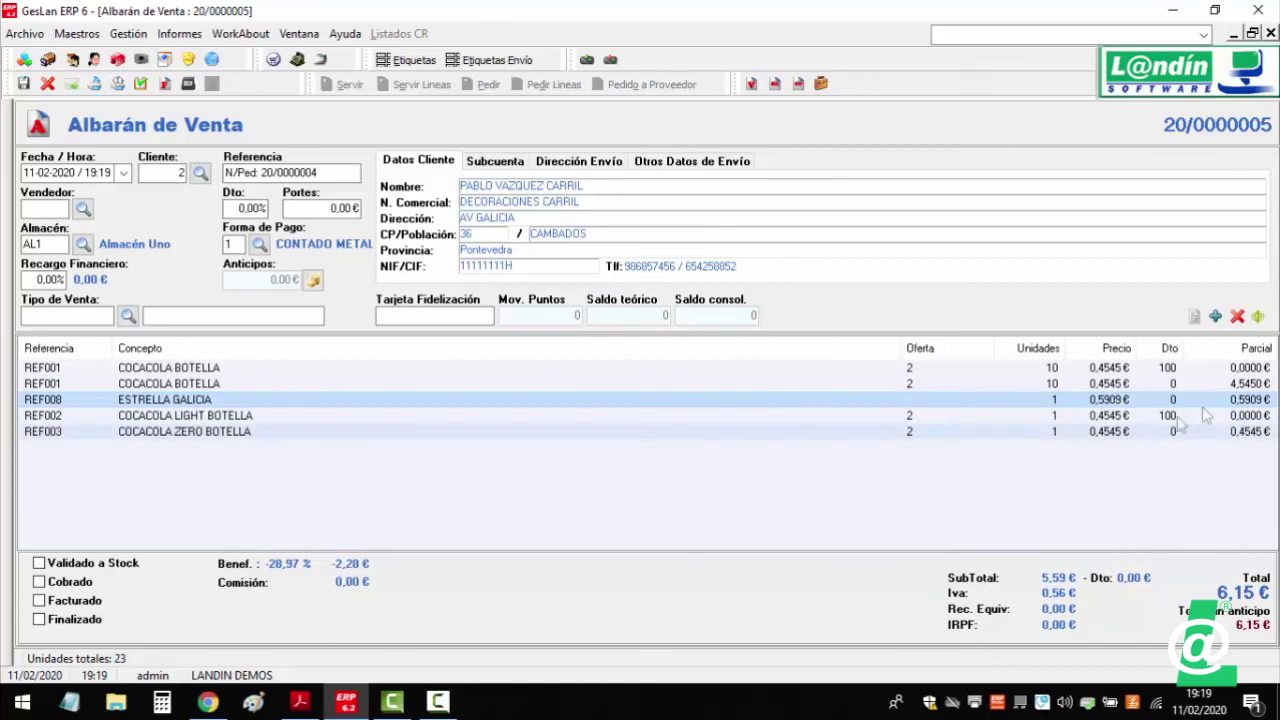
{"action": "left_click", "coordinate": [1215, 317]}
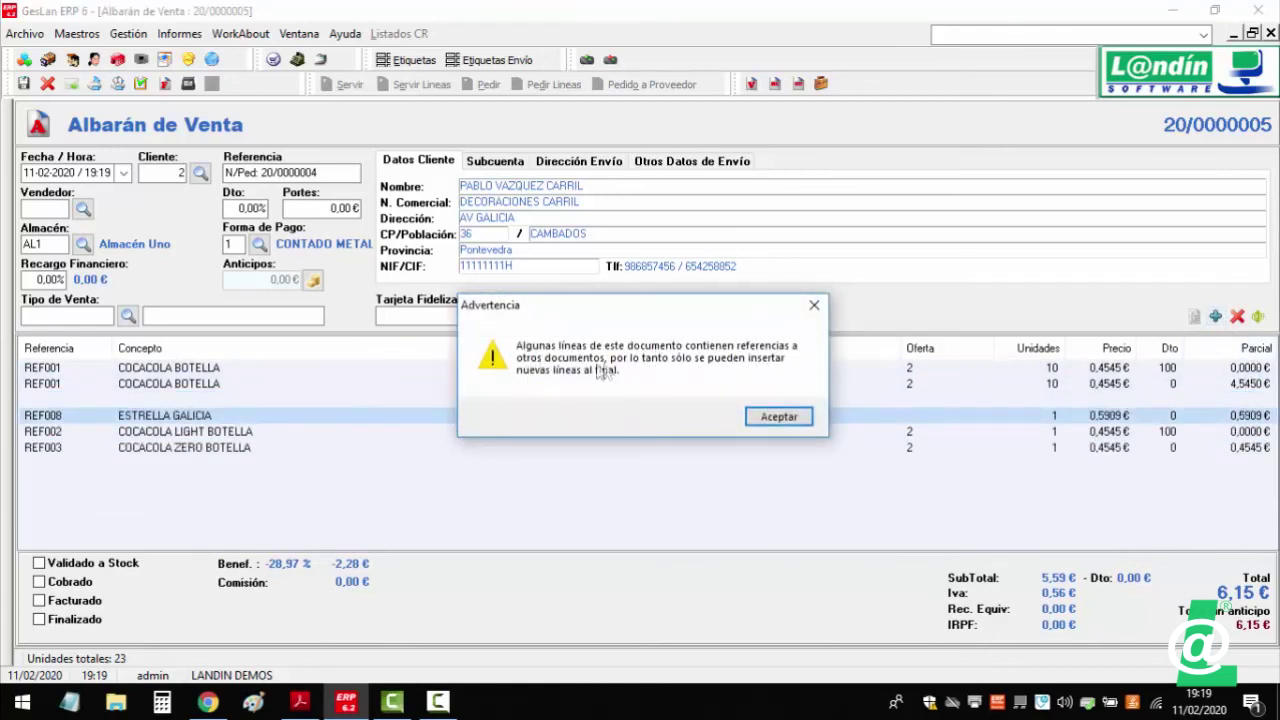
{"action": "left_click", "coordinate": [764, 418]}
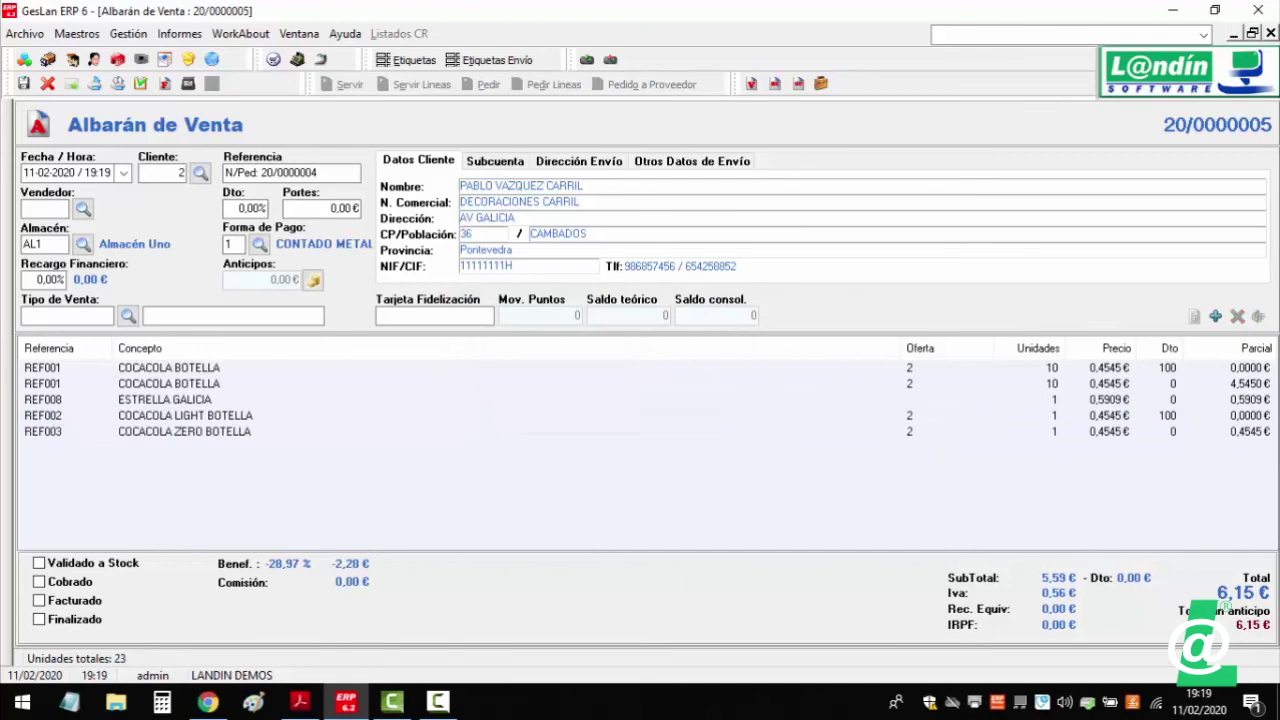
- Add a KAS NARANJA BOTELLA line (REF004) at the end; mid-list insertion is refused
{"action": "left_click", "coordinate": [1215, 316]}
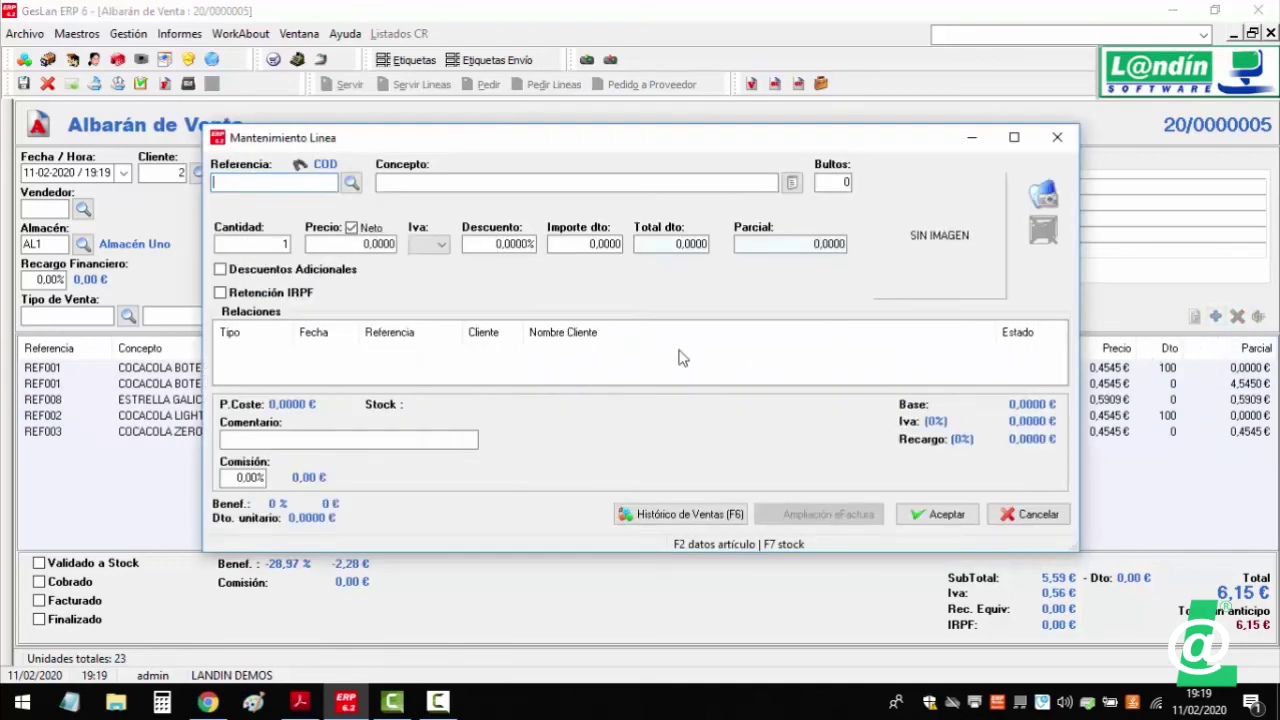
{"action": "key", "text": "Return"}
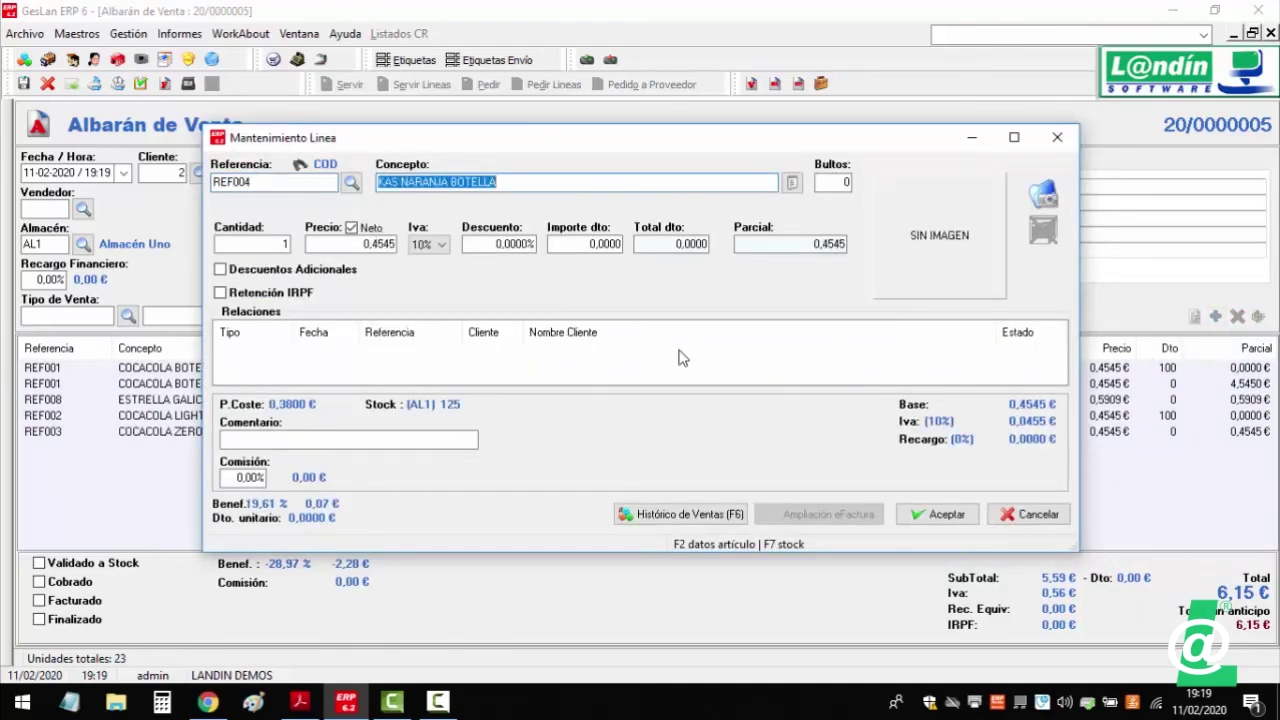
{"action": "left_click", "coordinate": [940, 515]}
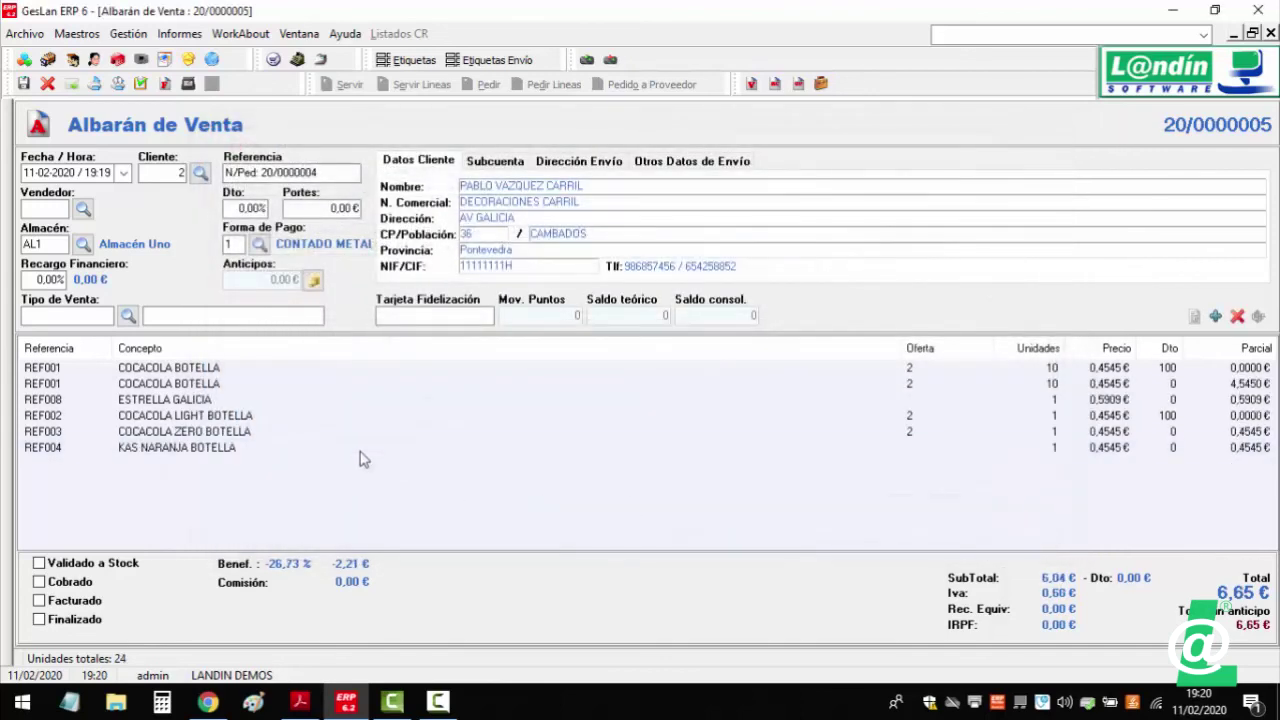
{"action": "left_click", "coordinate": [1070, 402]}
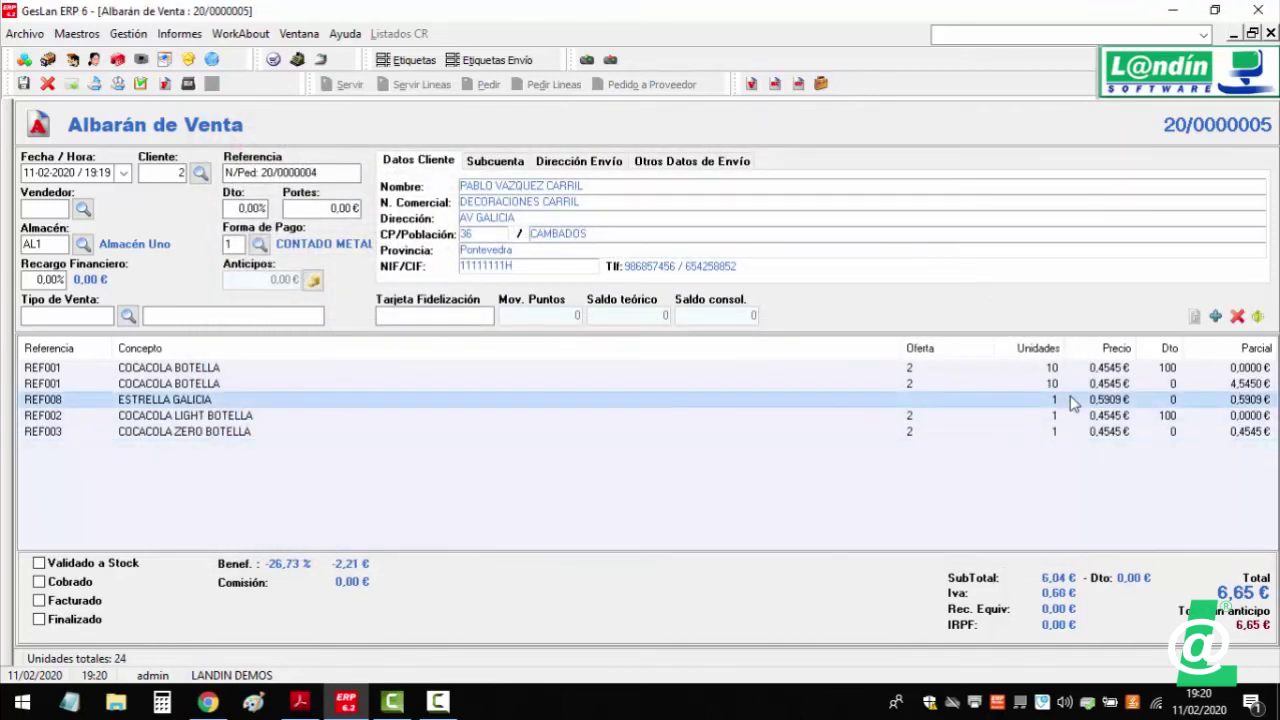
{"action": "left_click", "coordinate": [1058, 449]}
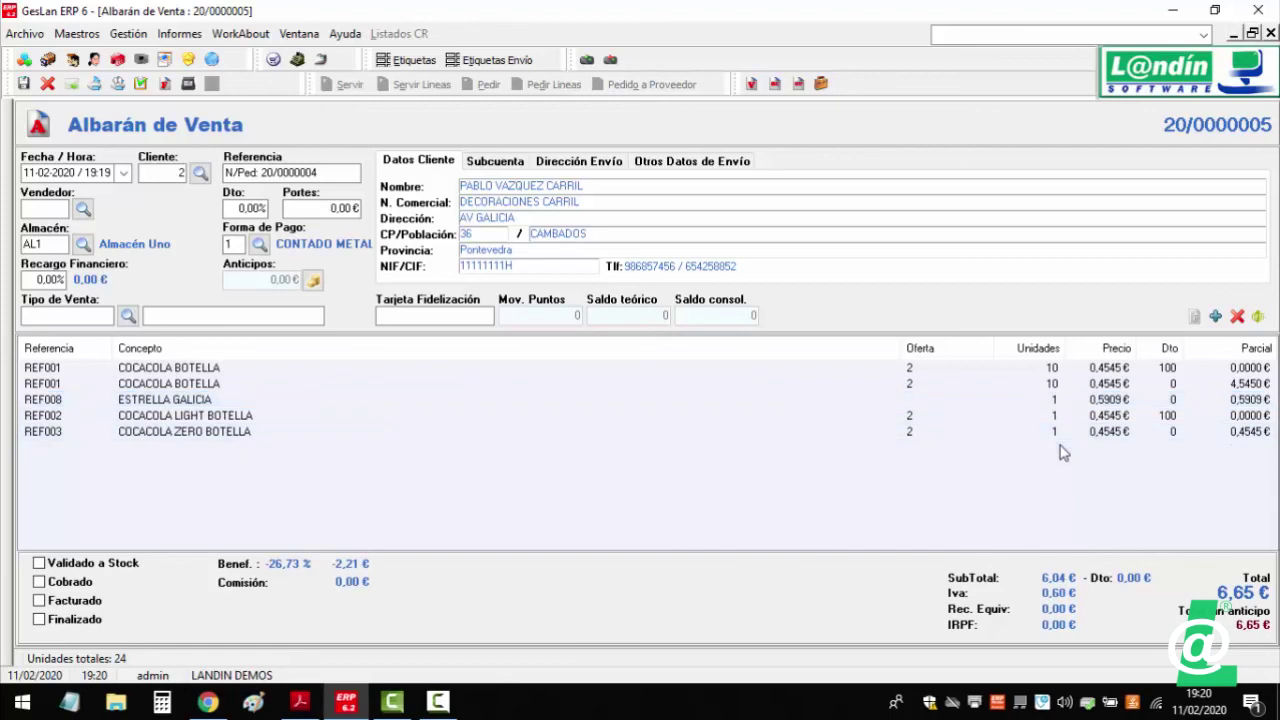
{"action": "left_click", "coordinate": [1258, 316]}
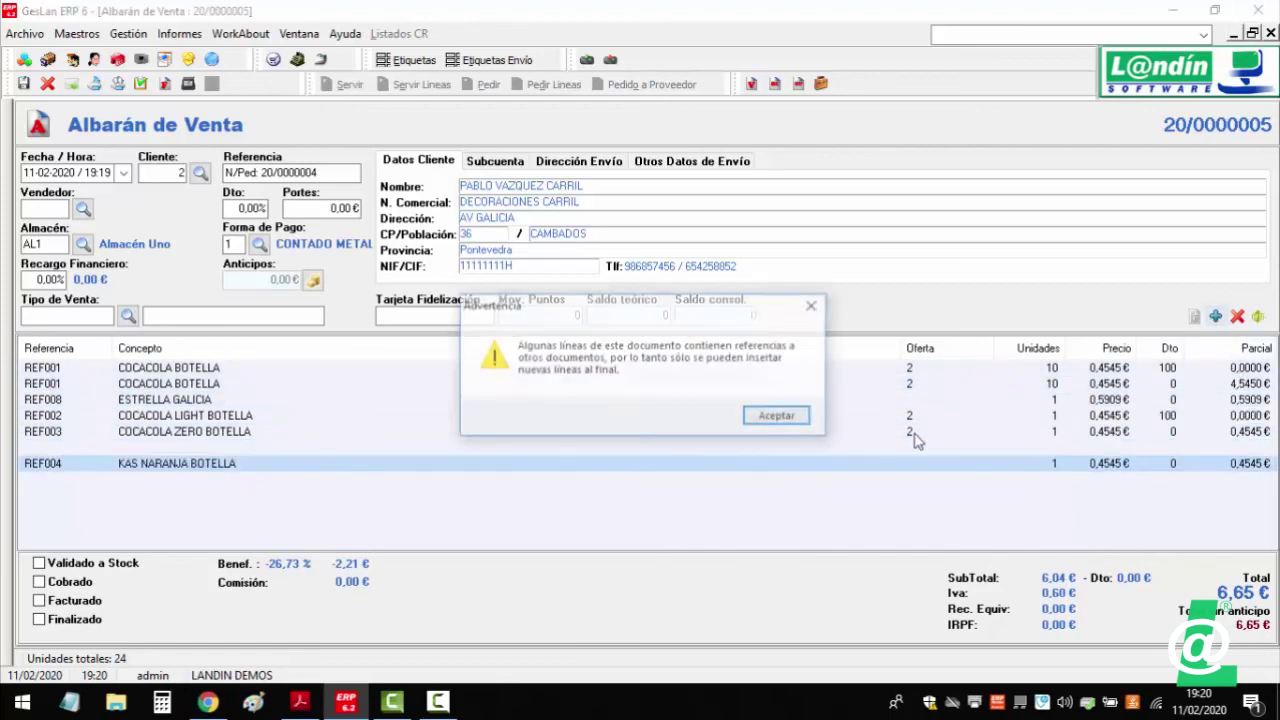
{"action": "left_click", "coordinate": [753, 424]}
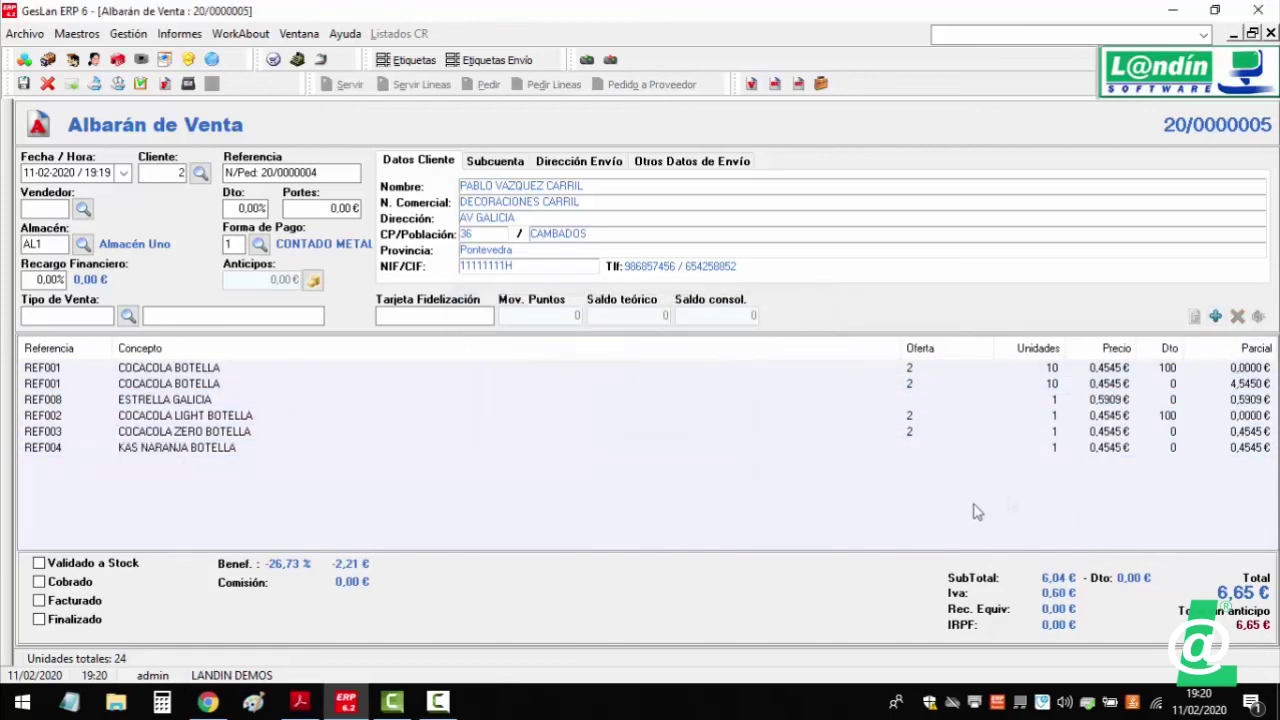
- Add a KAS LIMON BOTELLA line (REF005) at the end and check offer 2 on the lines
{"action": "left_click", "coordinate": [1215, 316]}
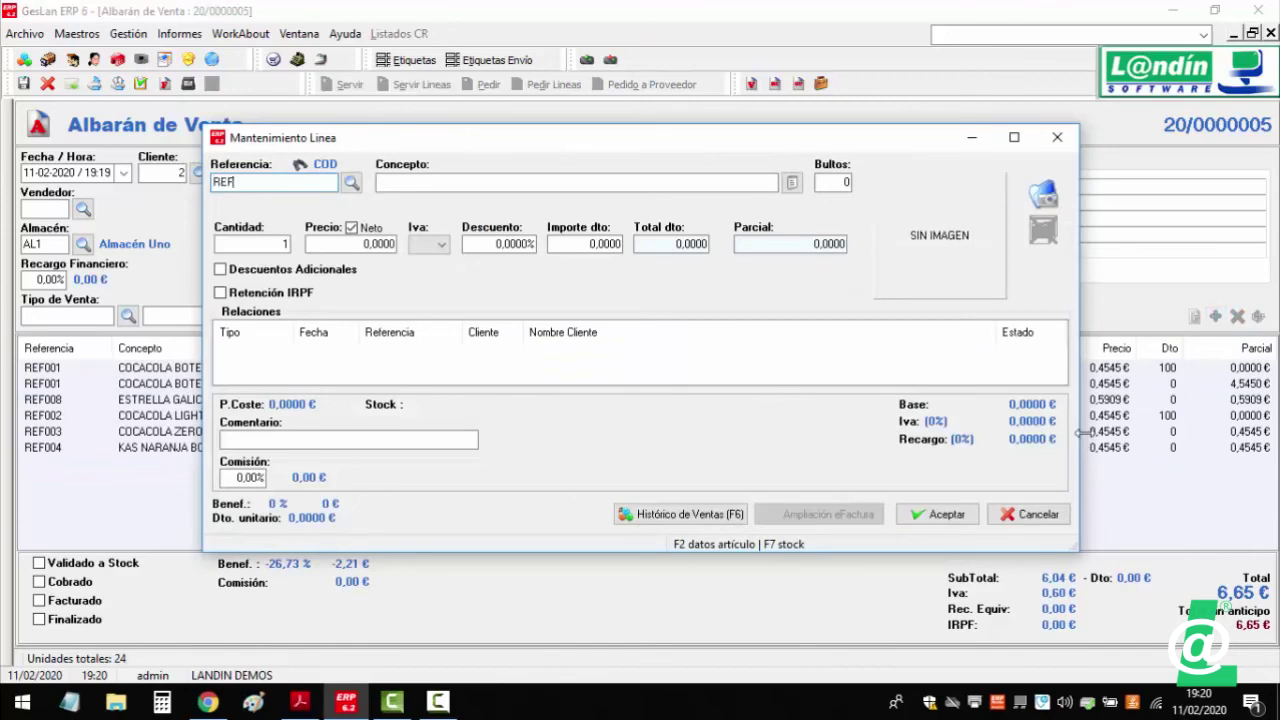
{"action": "key", "text": "Return"}
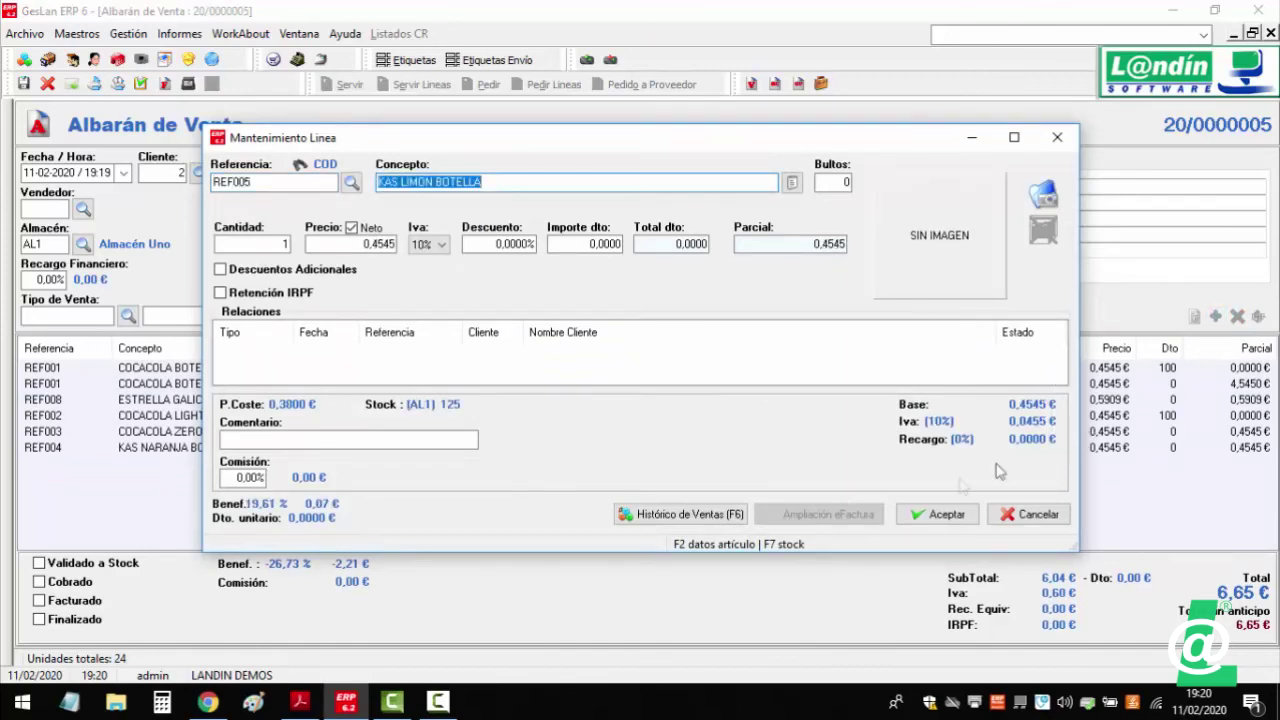
{"action": "left_click", "coordinate": [935, 514]}
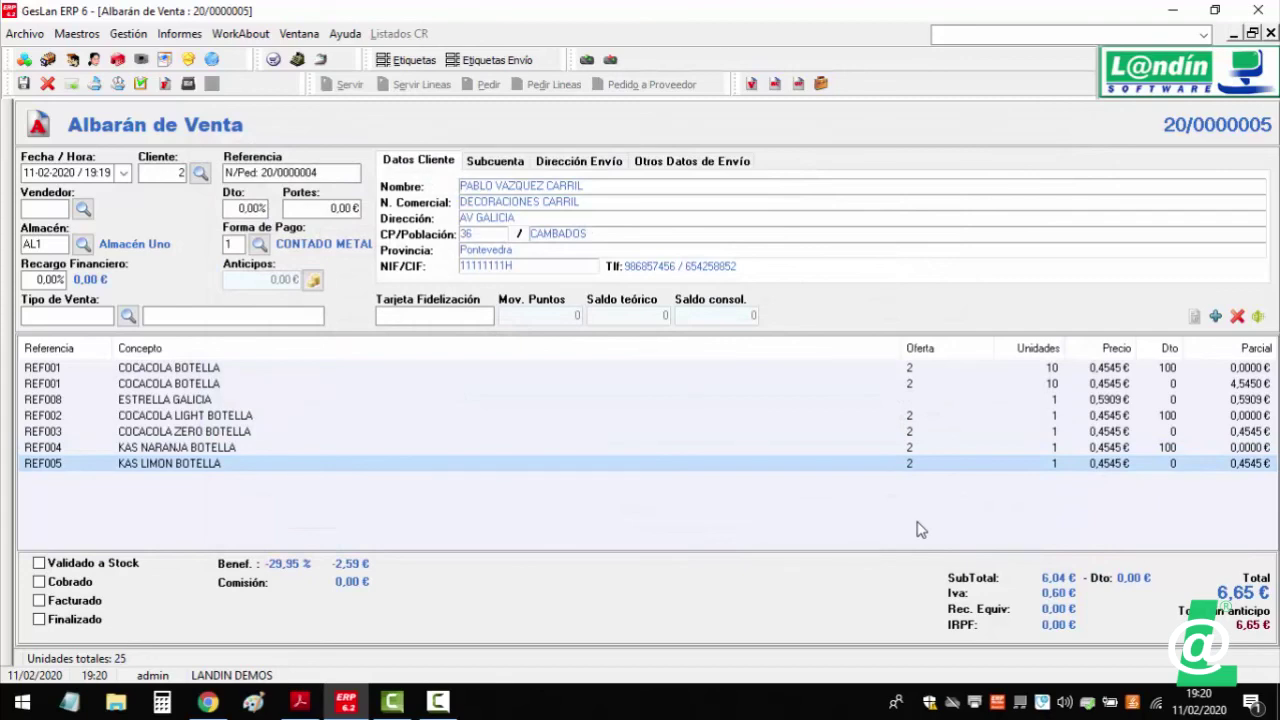
{"action": "double_click", "coordinate": [872, 447]}
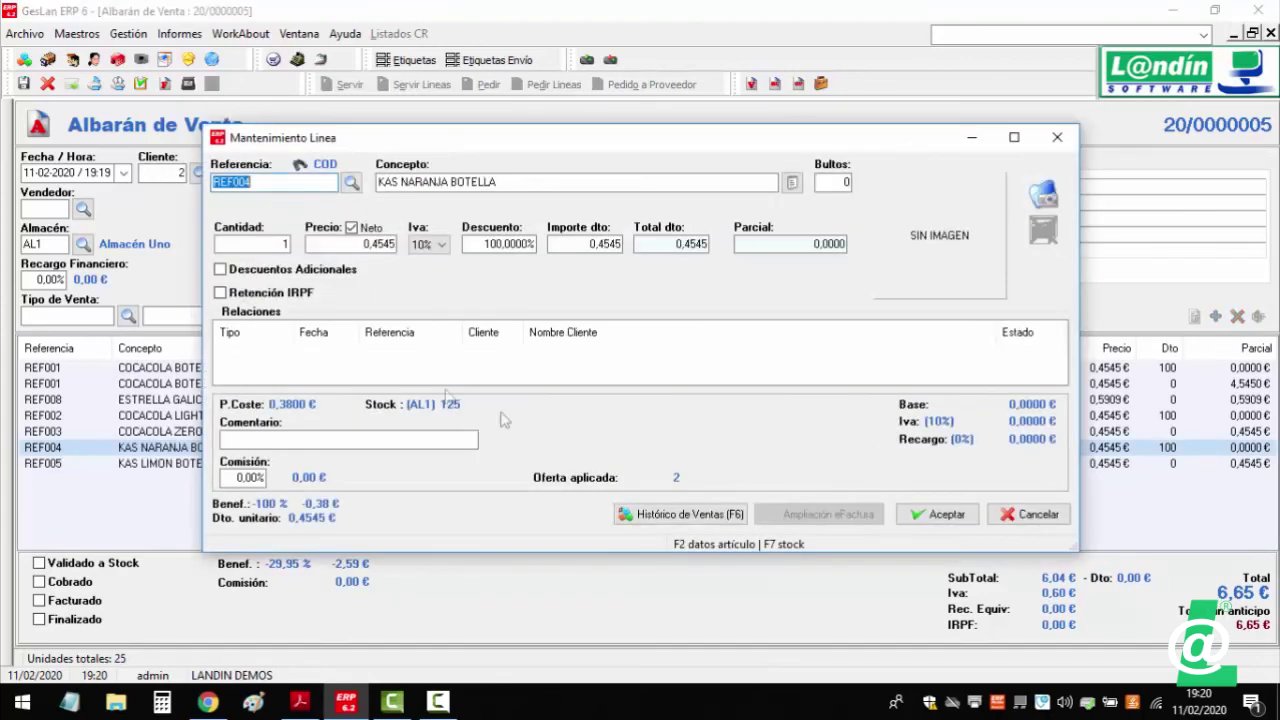
{"action": "left_click", "coordinate": [1028, 514]}
{"action": "double_click", "coordinate": [935, 400]}
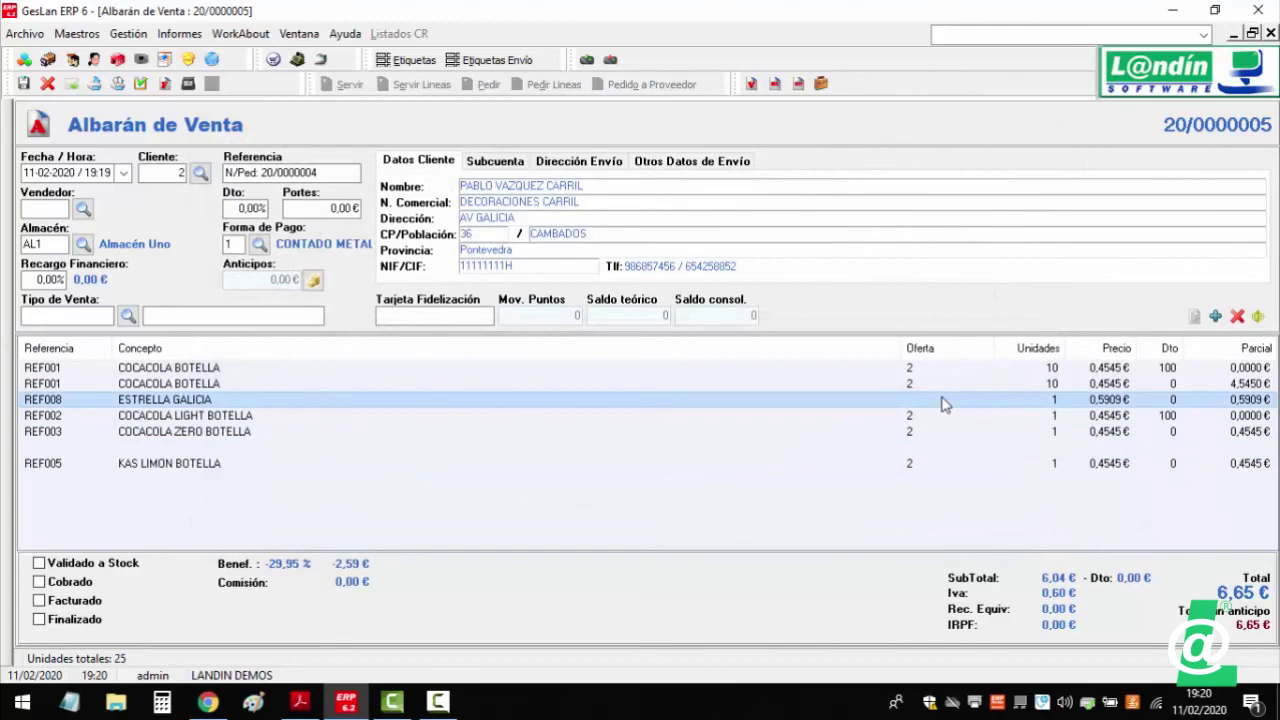
{"action": "left_click", "coordinate": [1044, 522]}
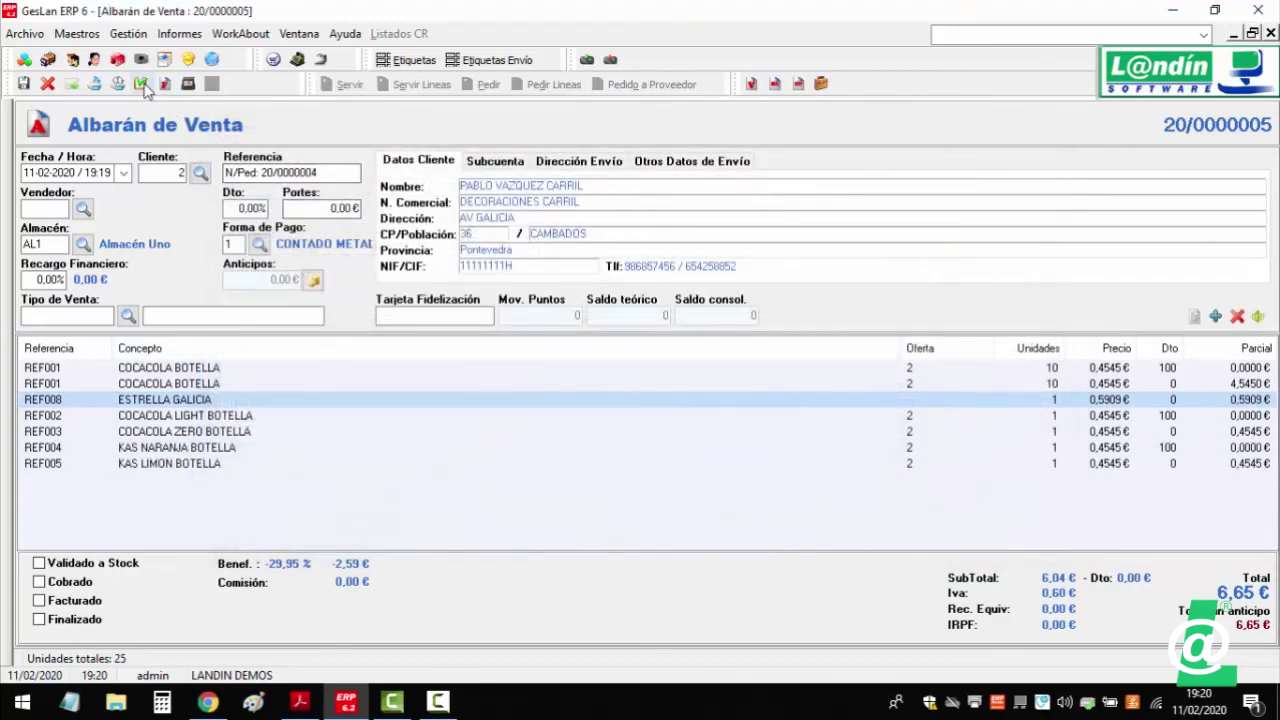
- Switch to the seminar notes PDF and highlight items 6–8 about lines with references and offers
{"action": "left_click", "coordinate": [299, 701]}
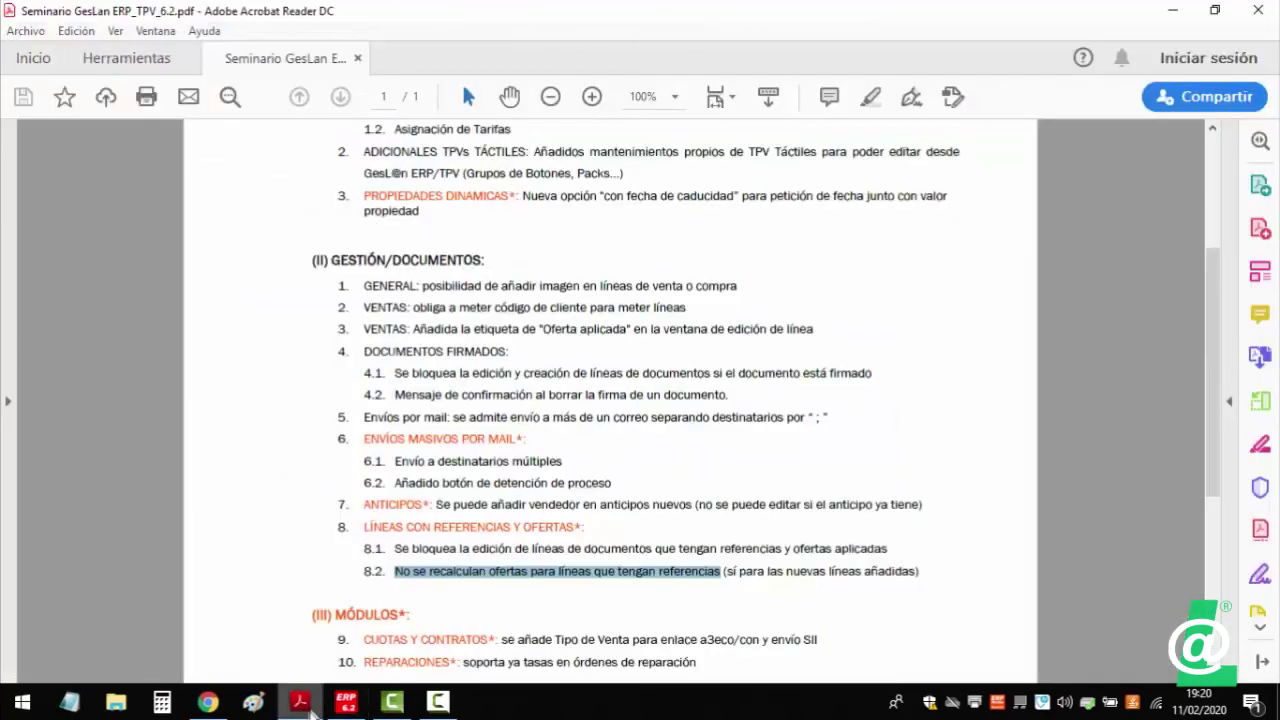
{"action": "left_click_drag", "start_coordinate": [365, 527], "coordinate": [914, 580]}
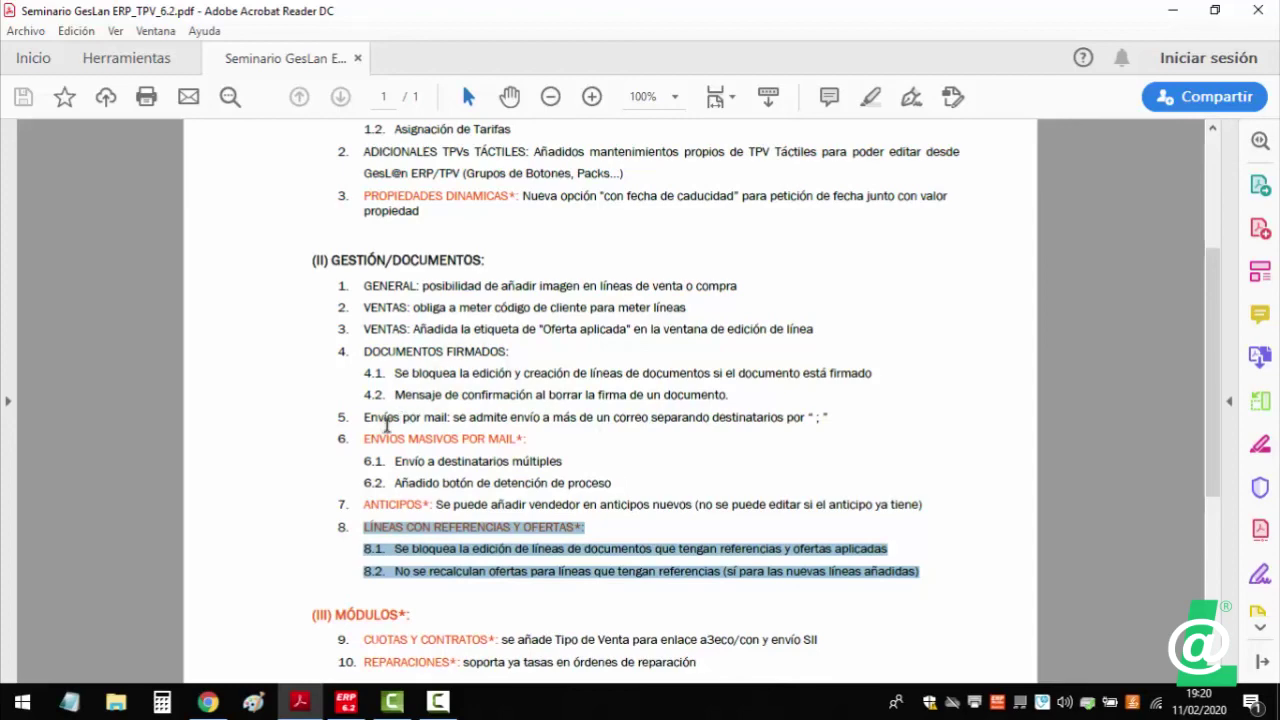
{"action": "mouse_move", "coordinate": [366, 438]}
{"action": "left_mouse_down"}
{"action": "mouse_move", "coordinate": [674, 503]}
{"action": "mouse_move", "coordinate": [857, 580]}
{"action": "mouse_move", "coordinate": [936, 569]}
{"action": "left_mouse_up"}
{"action": "scroll", "coordinate": [662, 480], "scroll_direction": "up", "scroll_amount": 5}
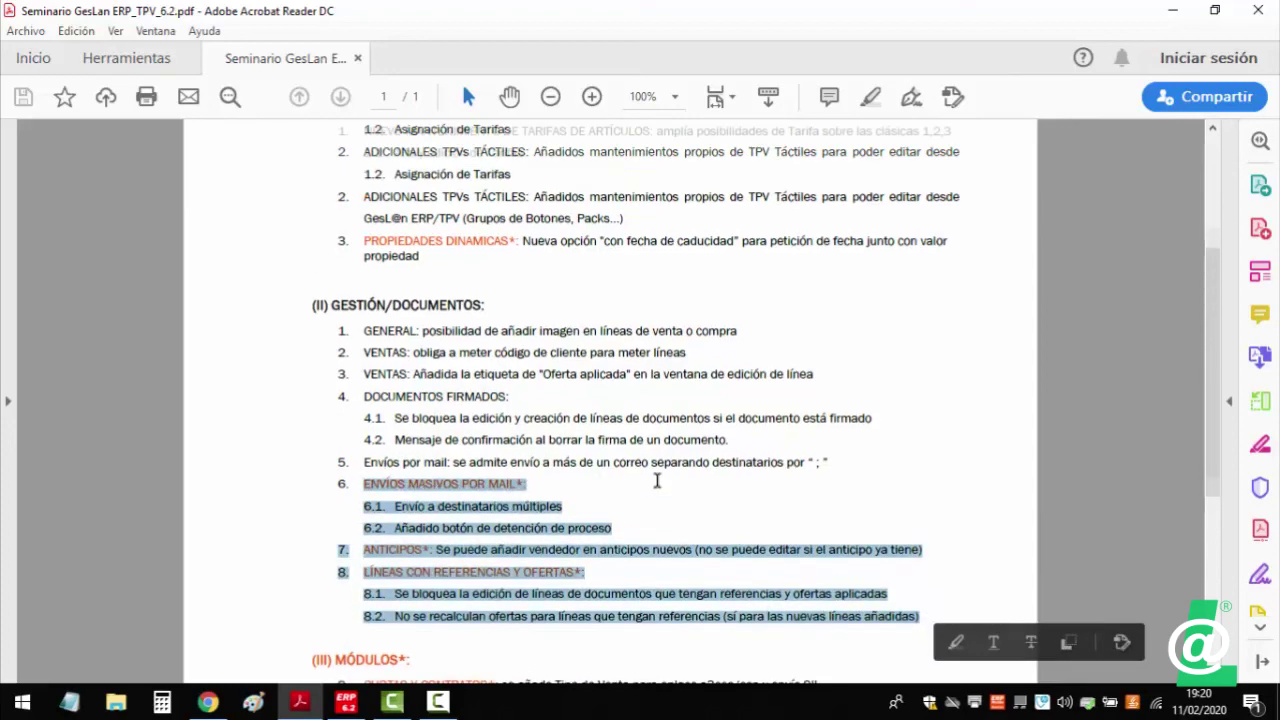
{"action": "scroll", "coordinate": [891, 421], "scroll_direction": "down", "scroll_amount": 3}
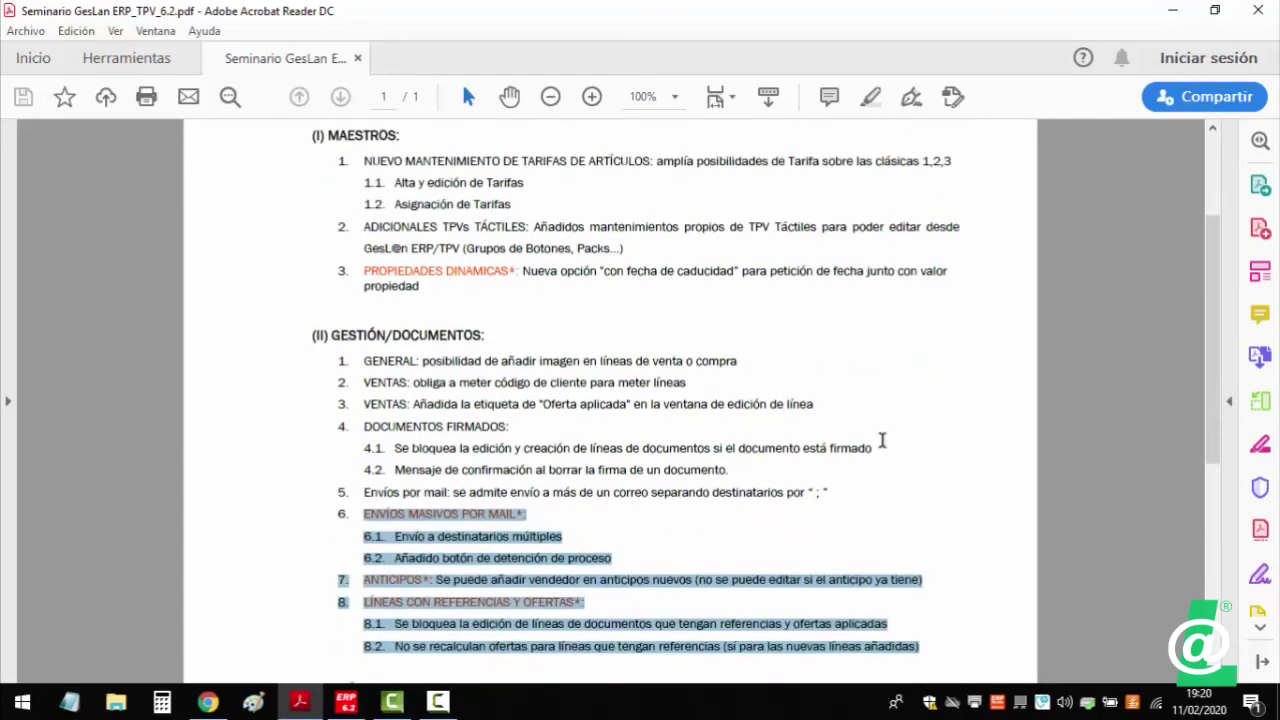
{"action": "scroll", "coordinate": [879, 441], "scroll_direction": "down", "scroll_amount": 1}
{"action": "left_click", "coordinate": [871, 438]}
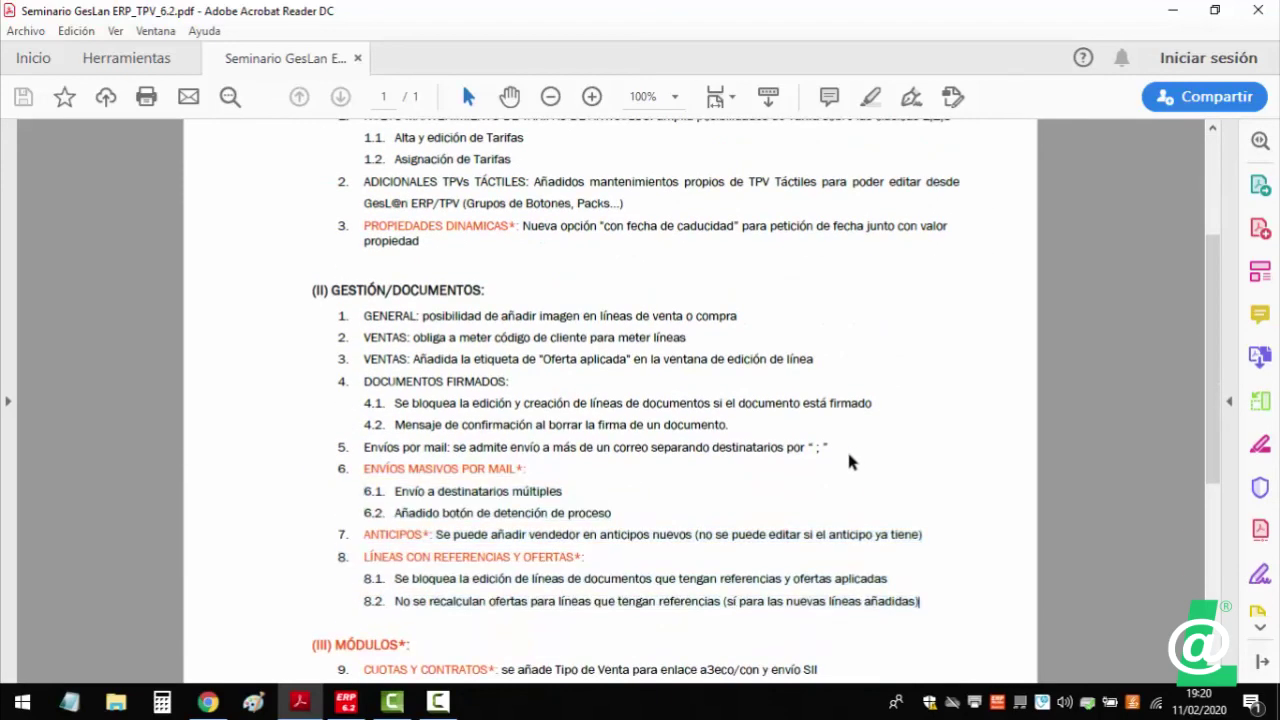
{"action": "scroll", "coordinate": [848, 460], "scroll_direction": "down", "scroll_amount": 2}
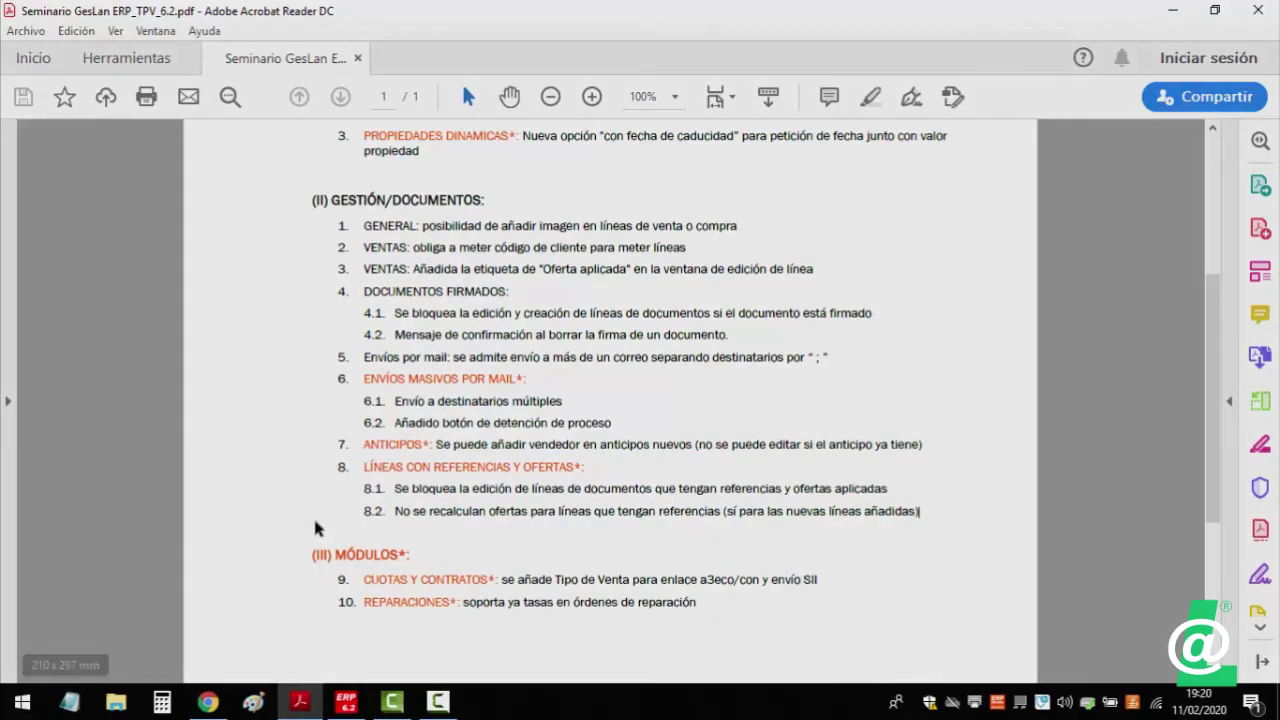